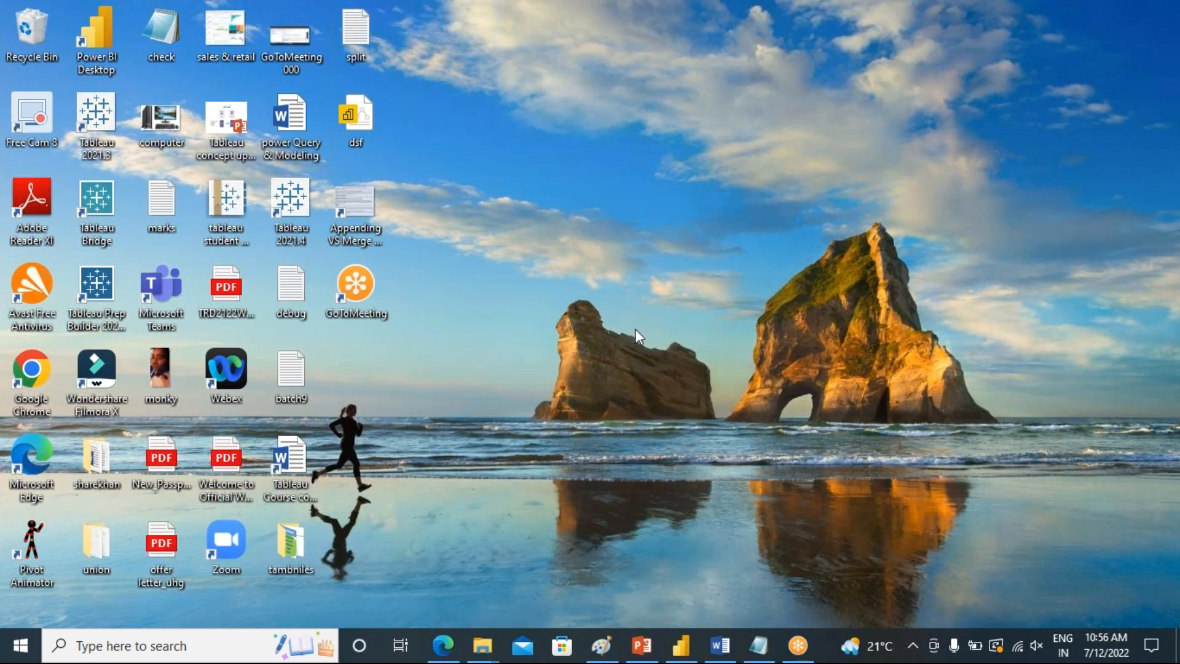
Open Power BI Desktop and expand the financials table to view its fields
left_click(680, 645)
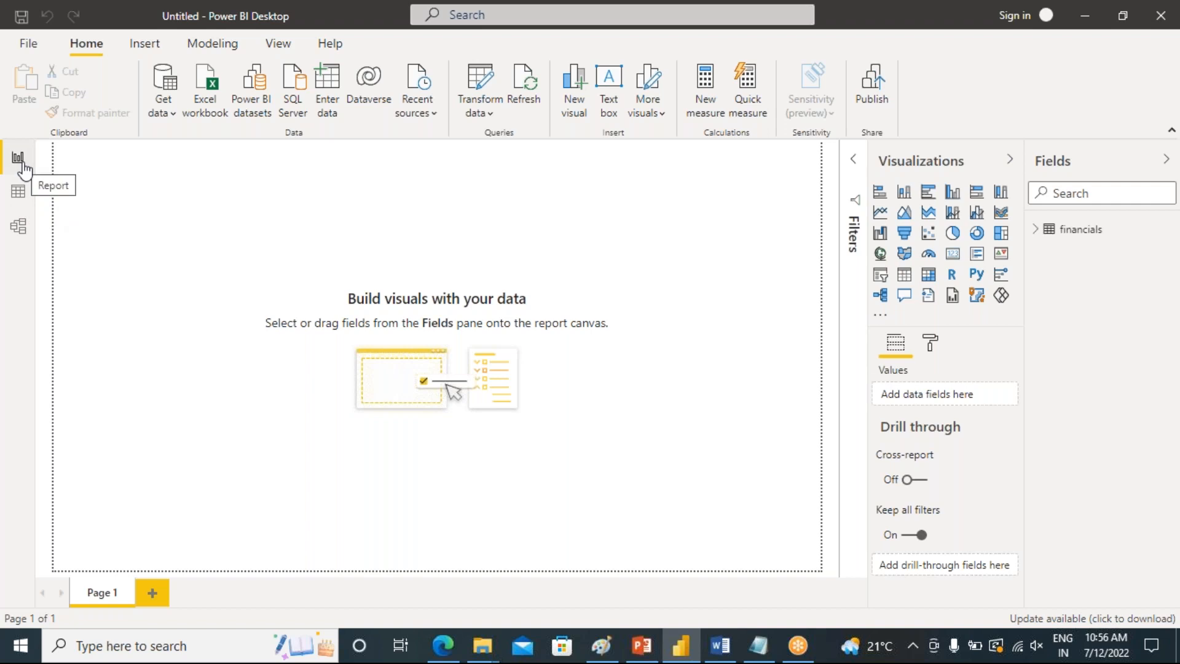
left_click(166, 116)
left_click(85, 298)
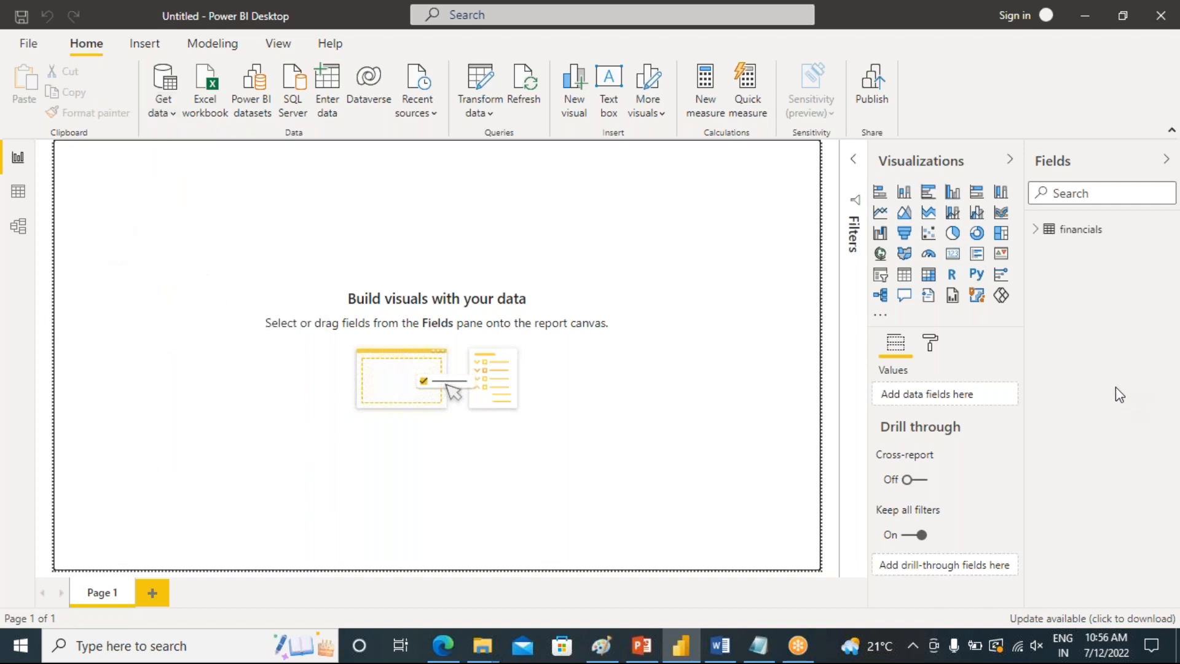
left_click(1044, 229)
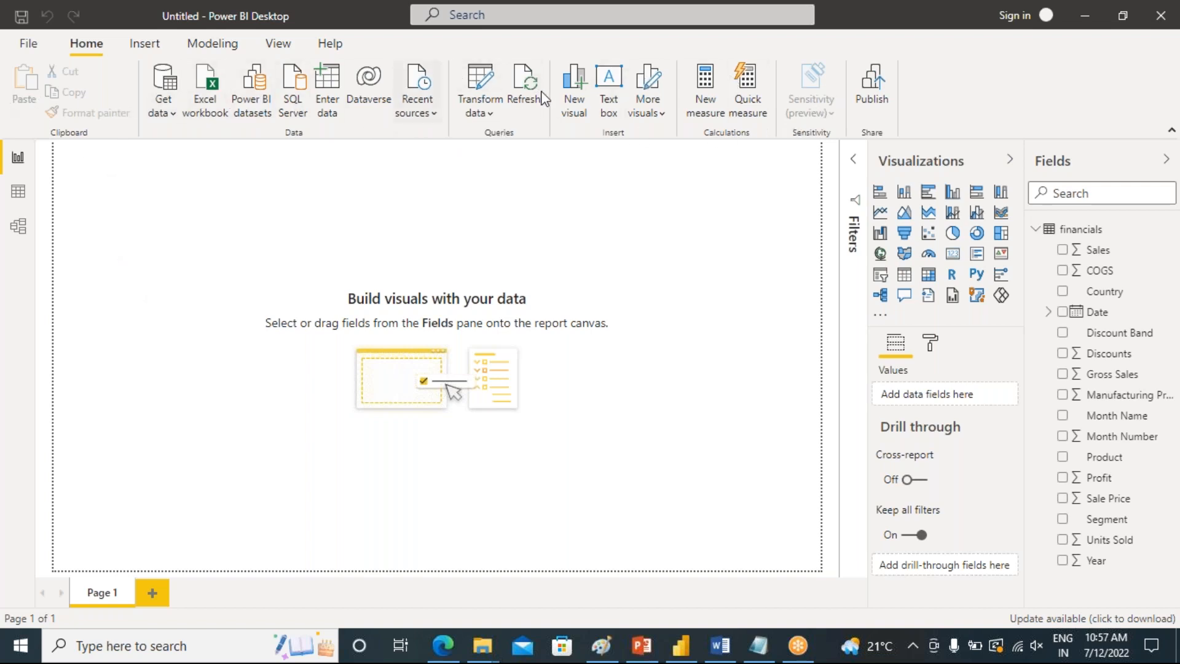
Open the financials data in the Power Query Editor with Transform data and refresh the preview
left_click(489, 114)
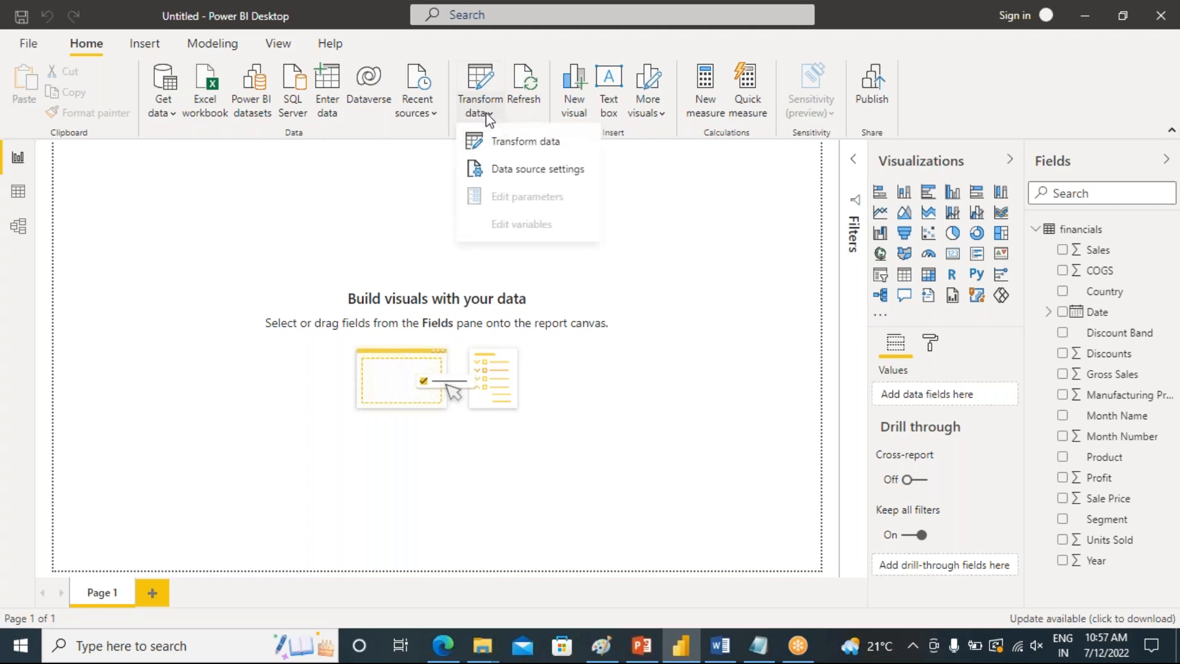
left_click(480, 146)
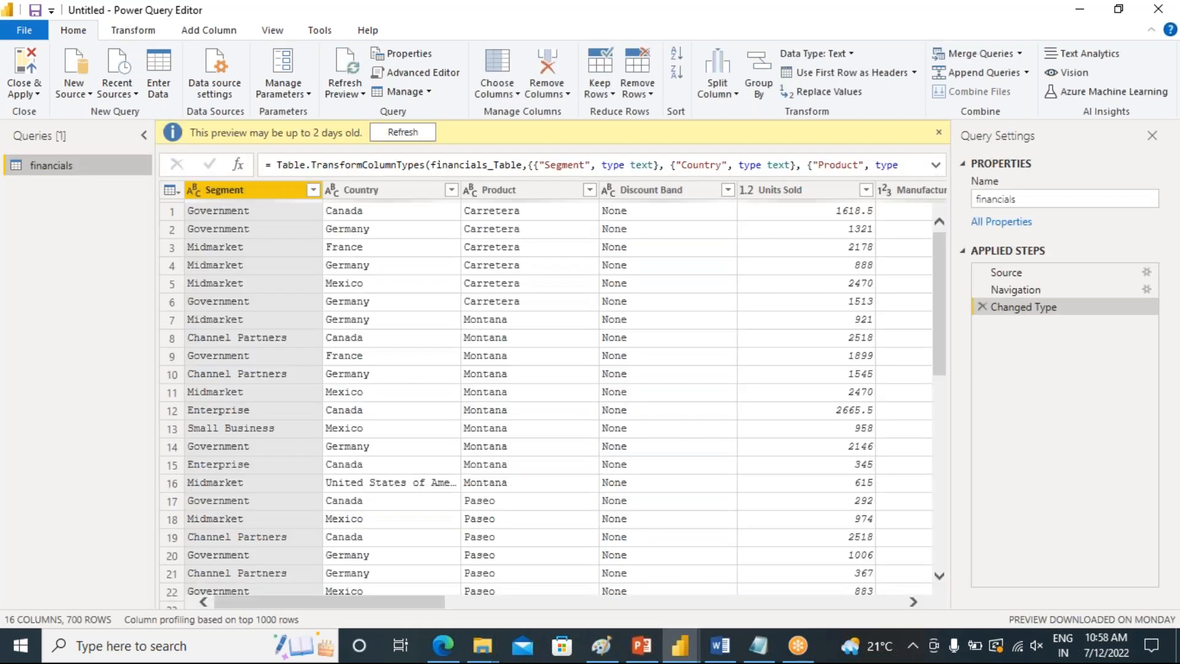
left_click(397, 135)
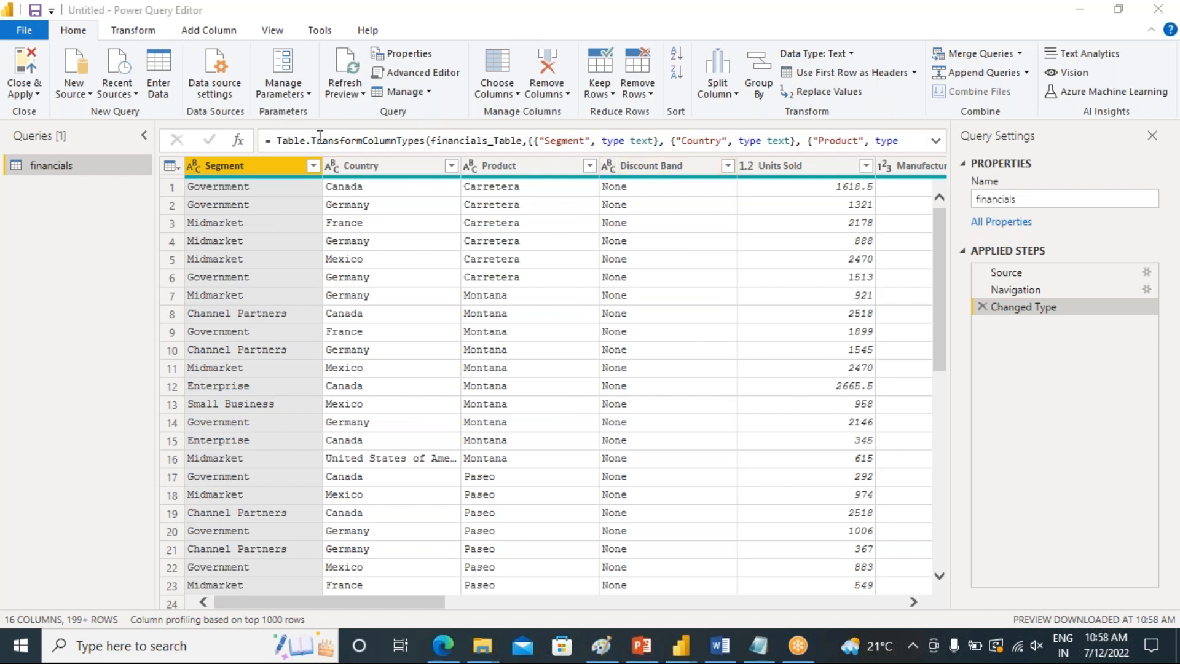
left_click(425, 94)
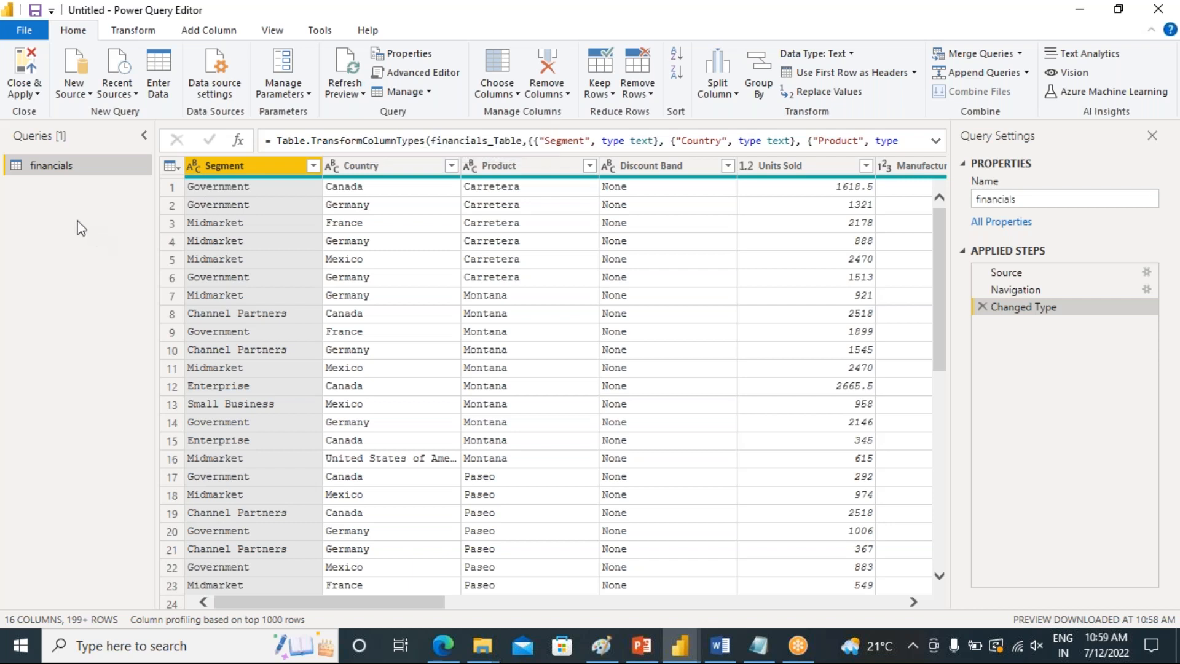
left_click(428, 92)
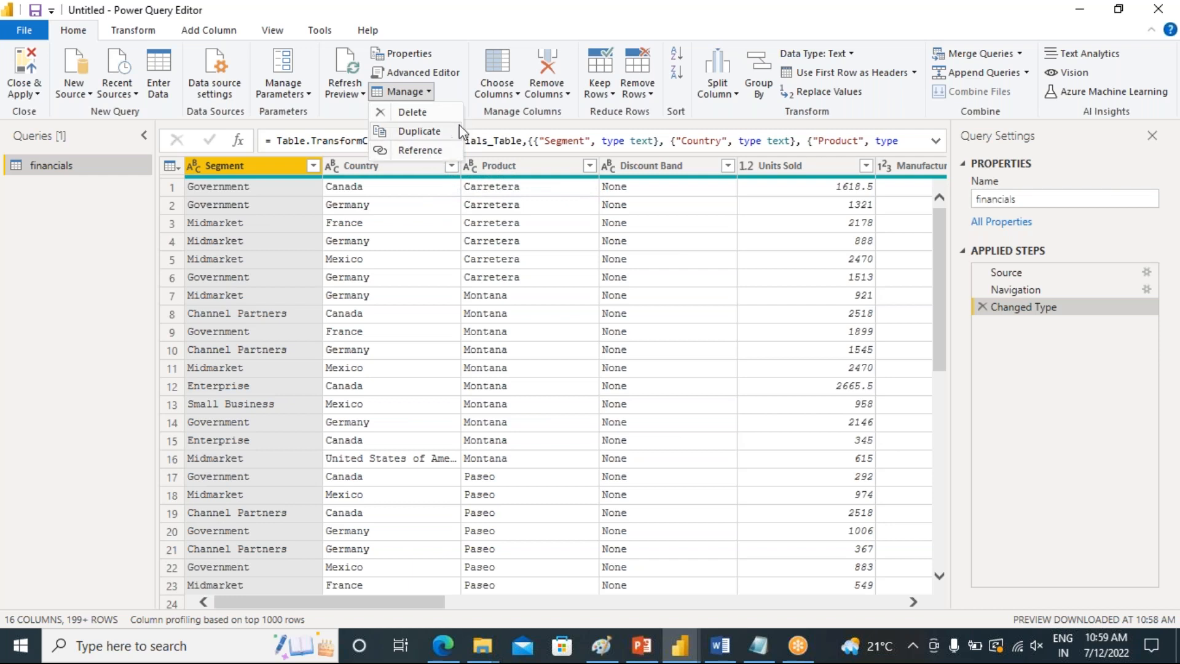
left_click(476, 126)
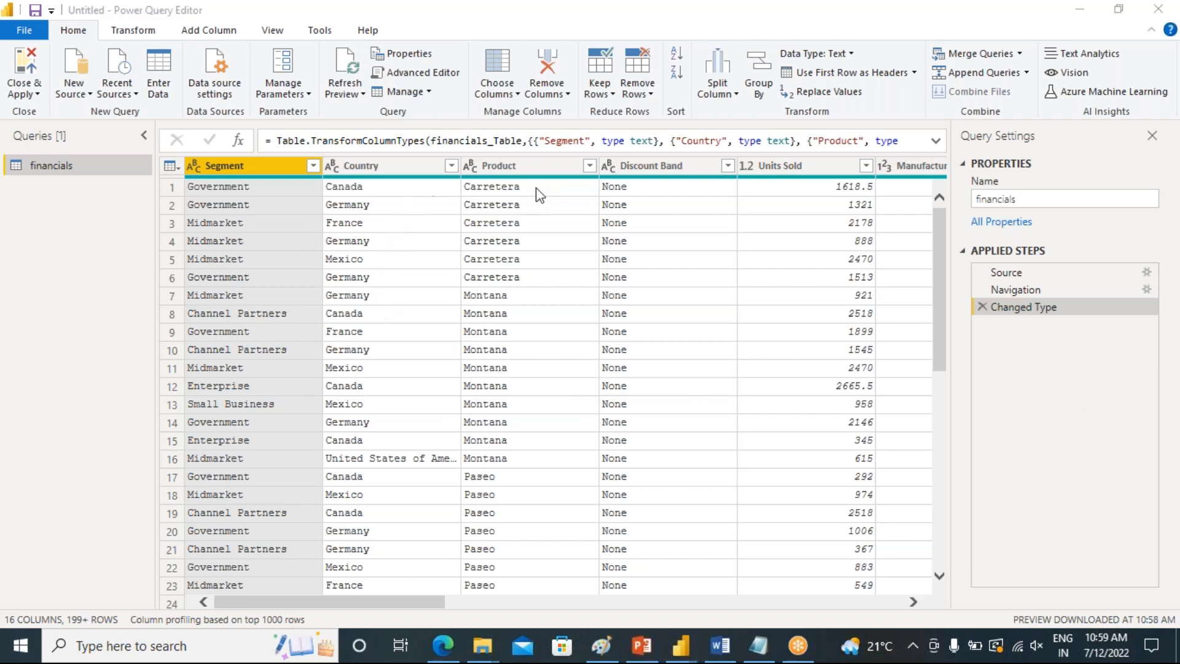
Rename the Product column to Product Name
left_click(536, 167)
right_click(535, 167)
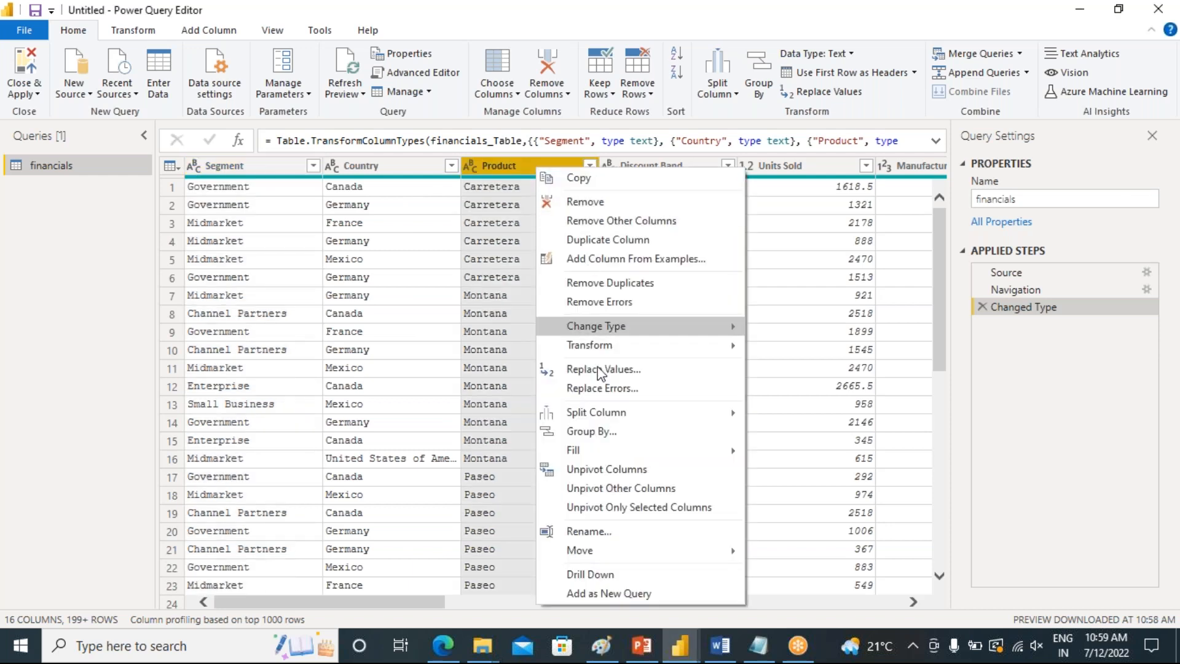
left_click(626, 532)
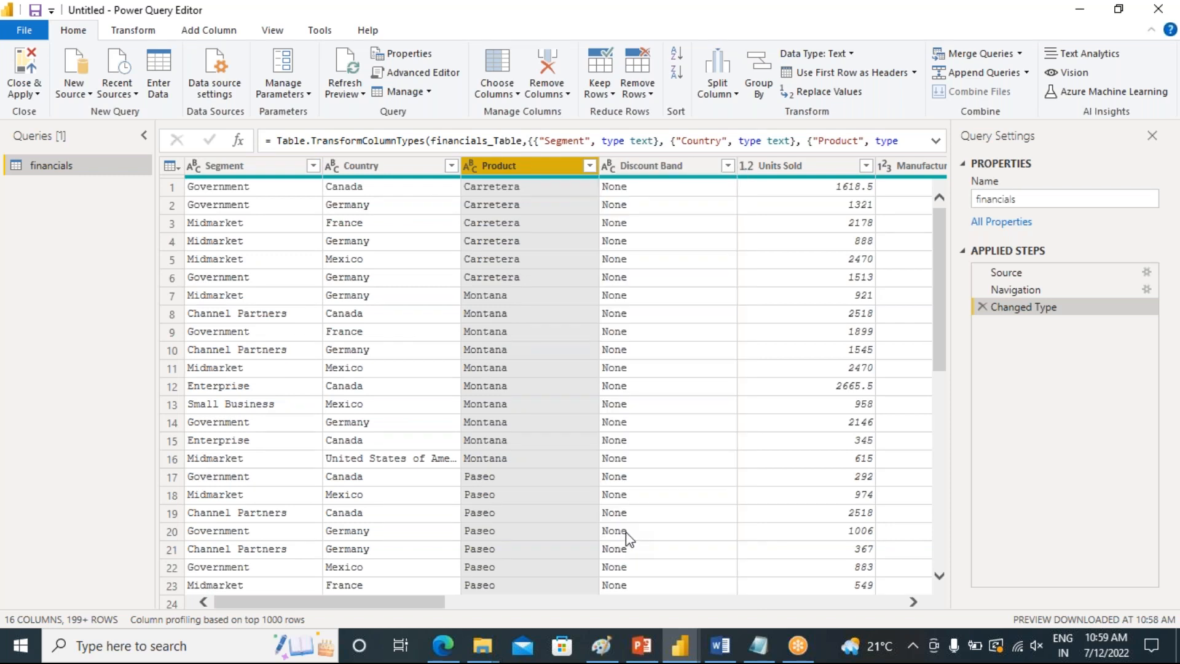
left_click(529, 169)
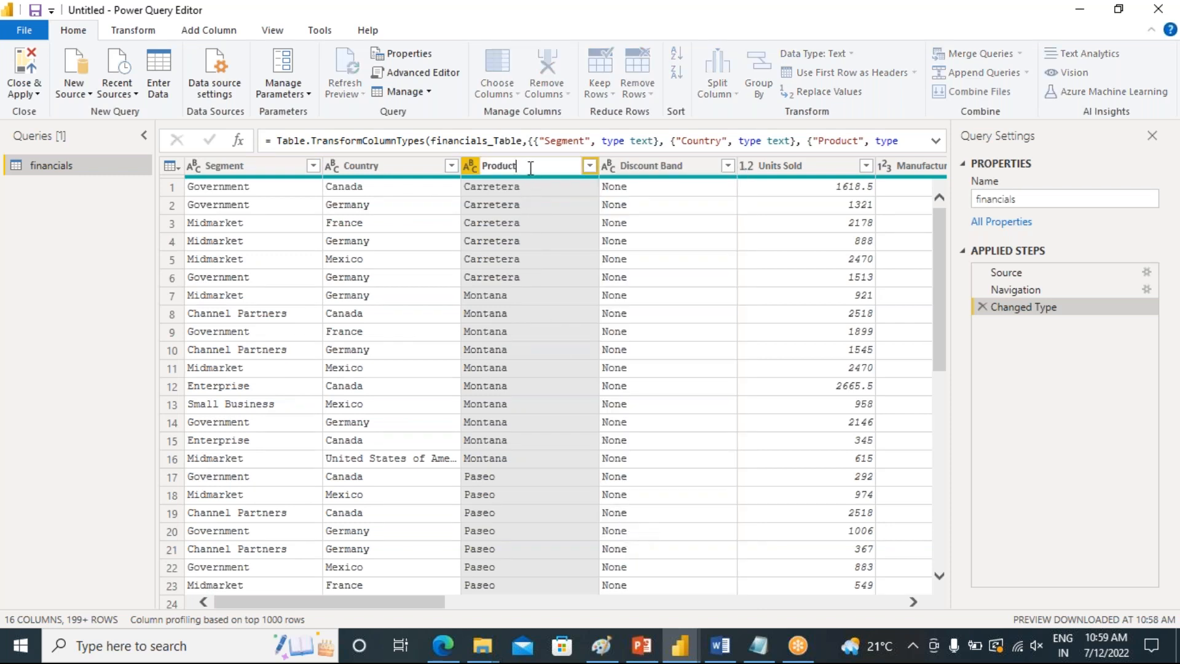
type("Name")
key("Return")
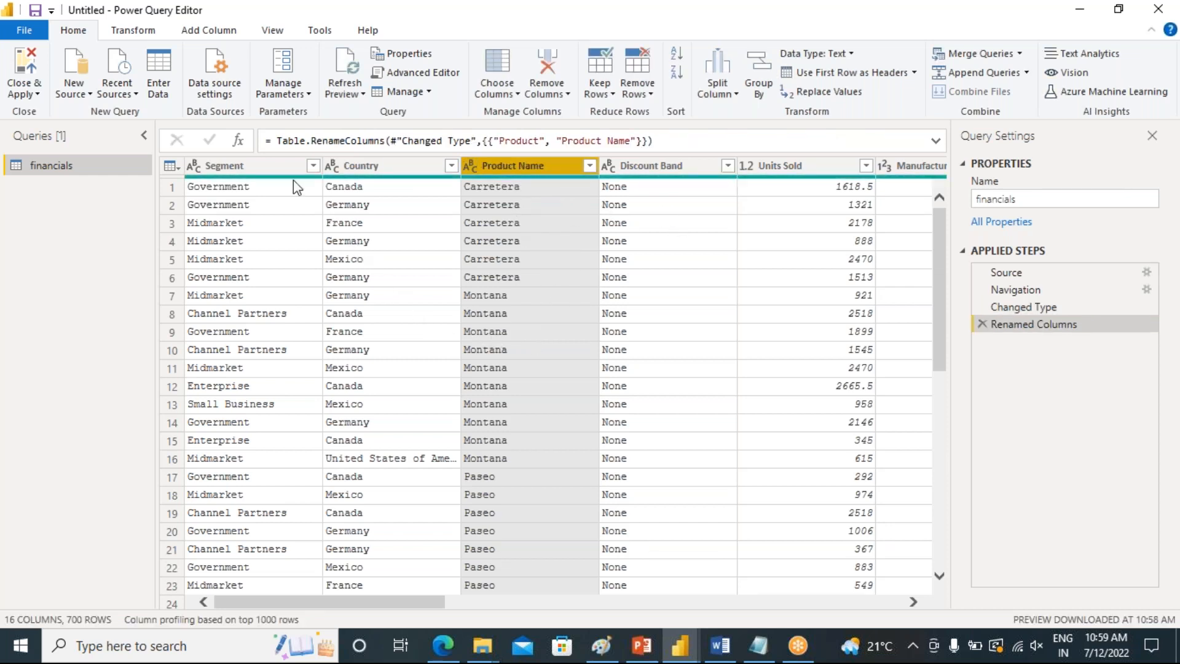
Detect the data type of the Product Name column
left_click(133, 32)
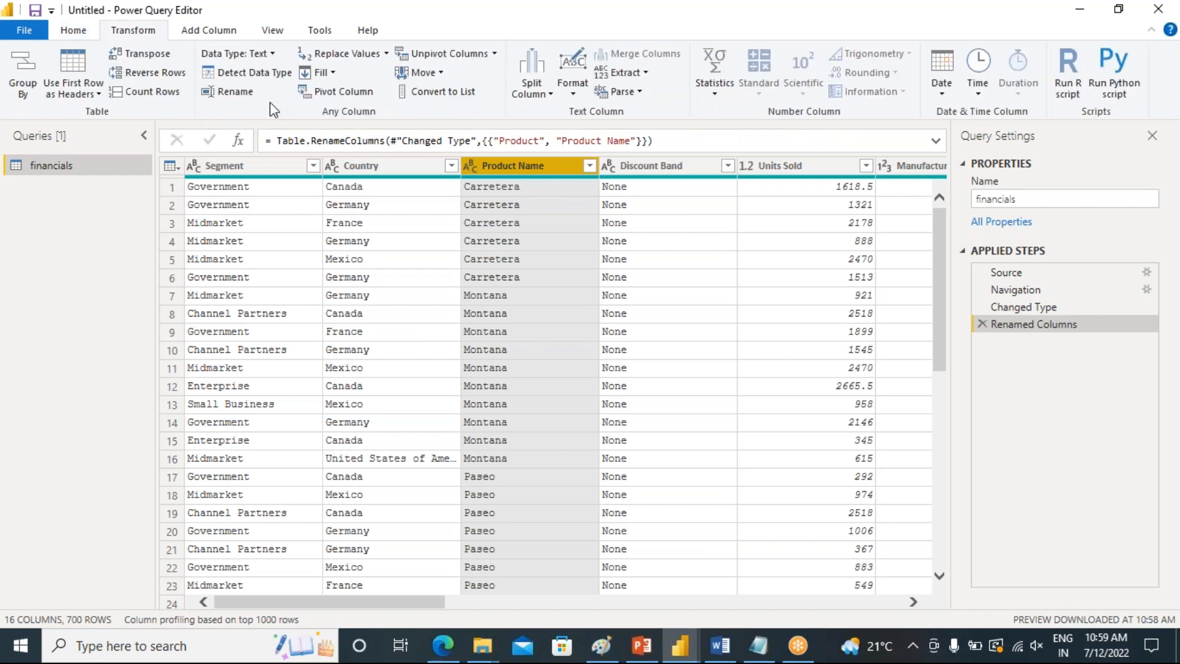
left_click(244, 75)
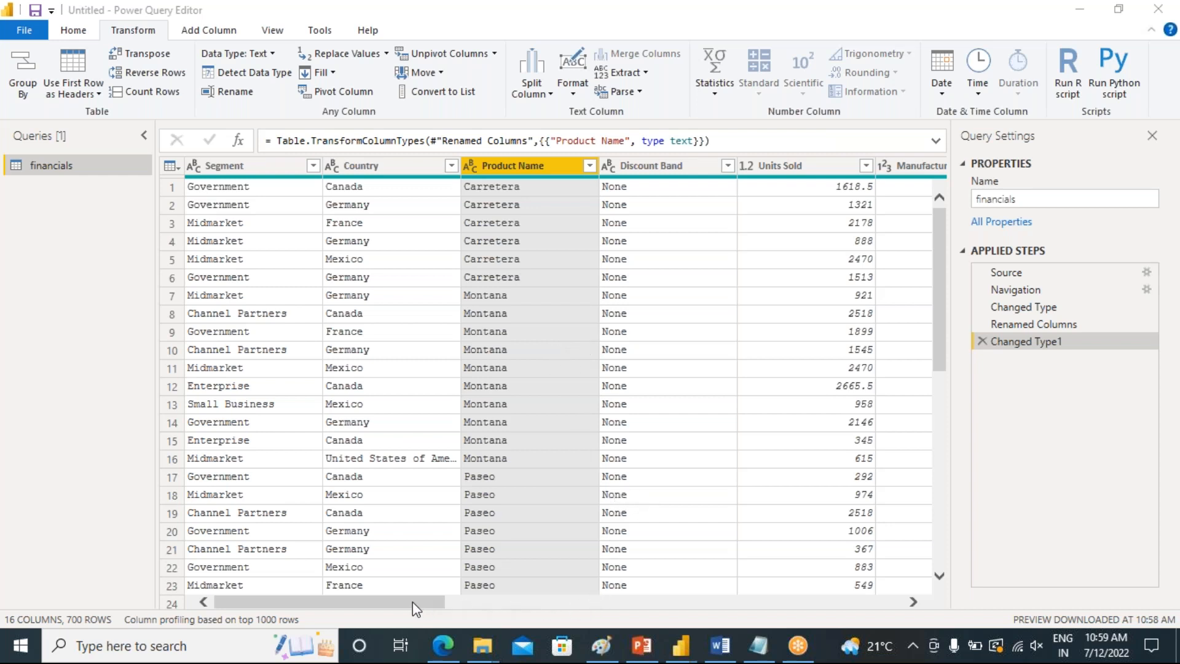
left_click_drag(430, 604, 676, 626)
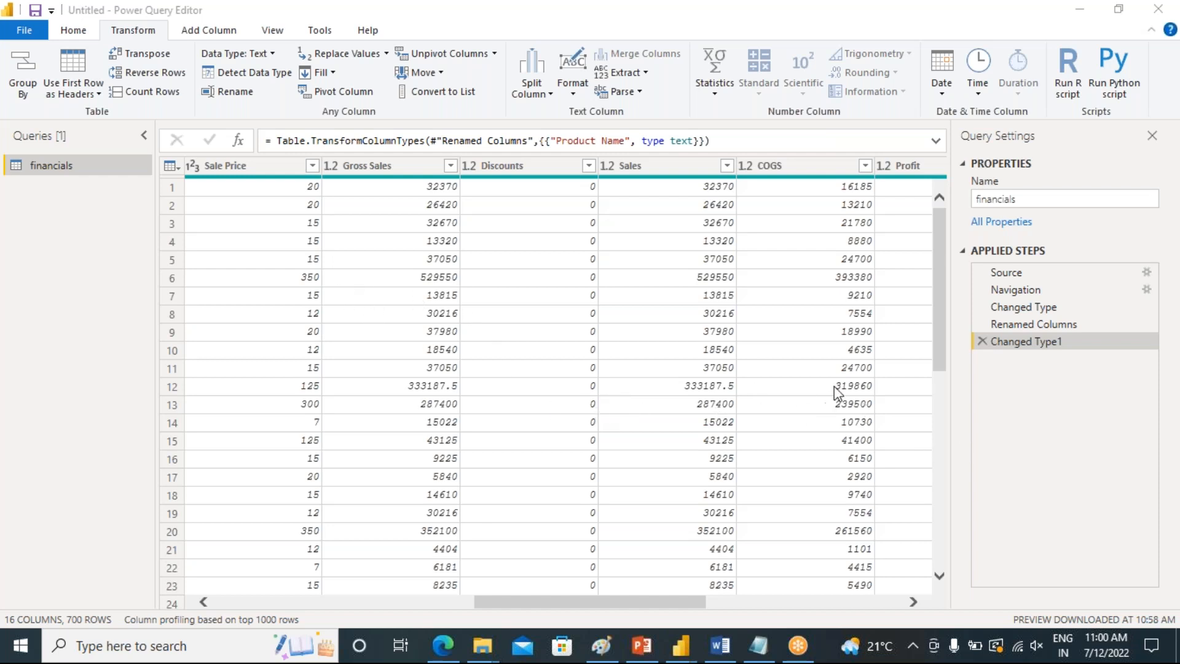
Duplicate the financials query
right_click(79, 175)
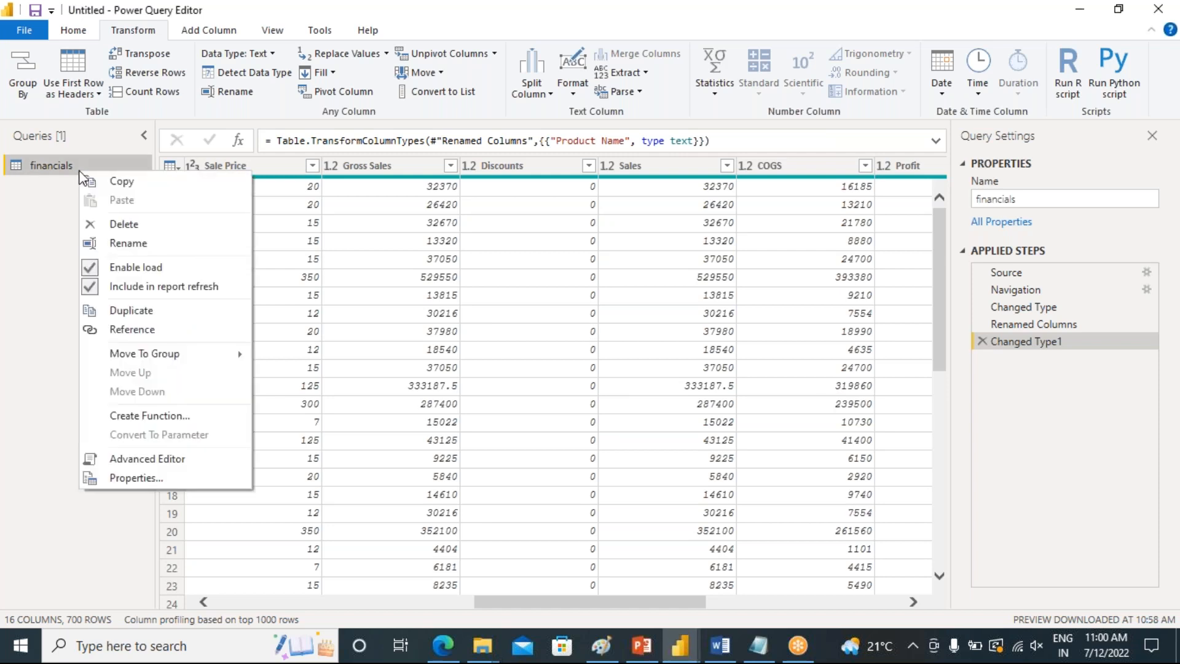
left_click(111, 318)
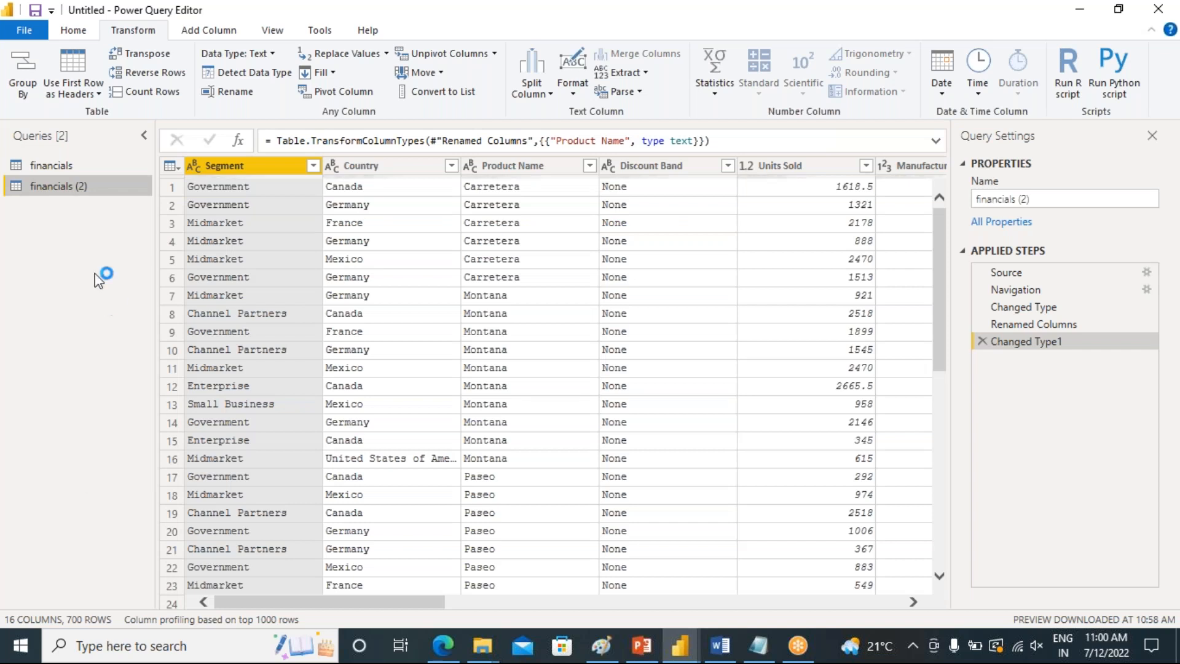
Compare the financials and financials (2) queries by switching between them
left_click(57, 167)
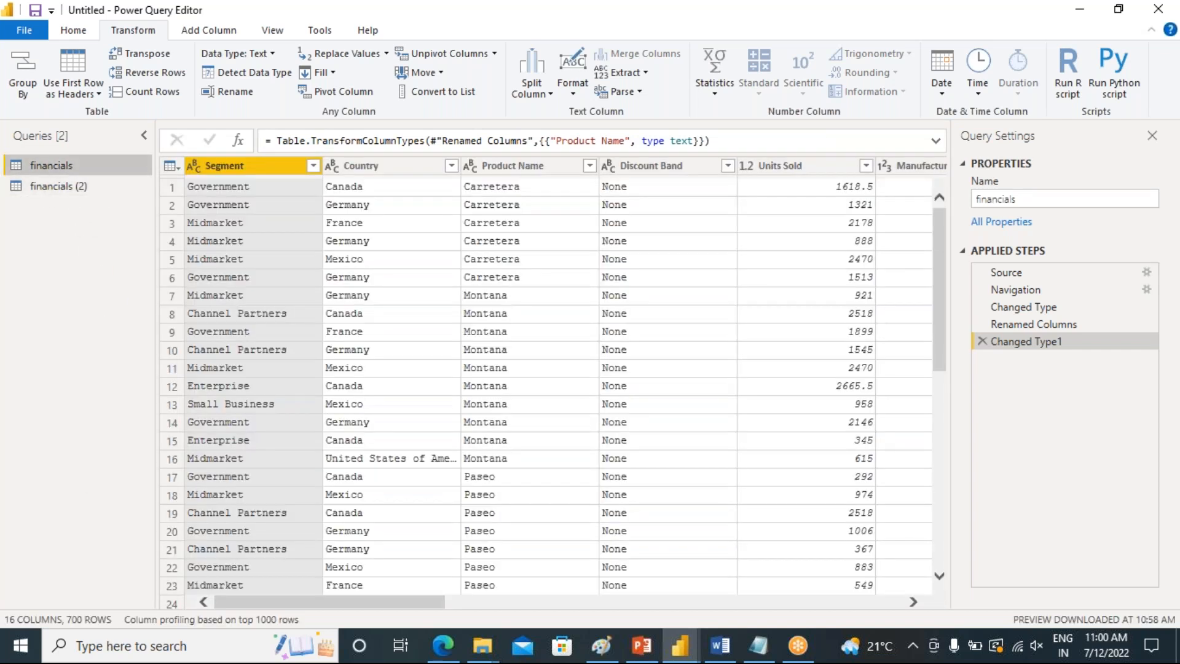
left_click(49, 186)
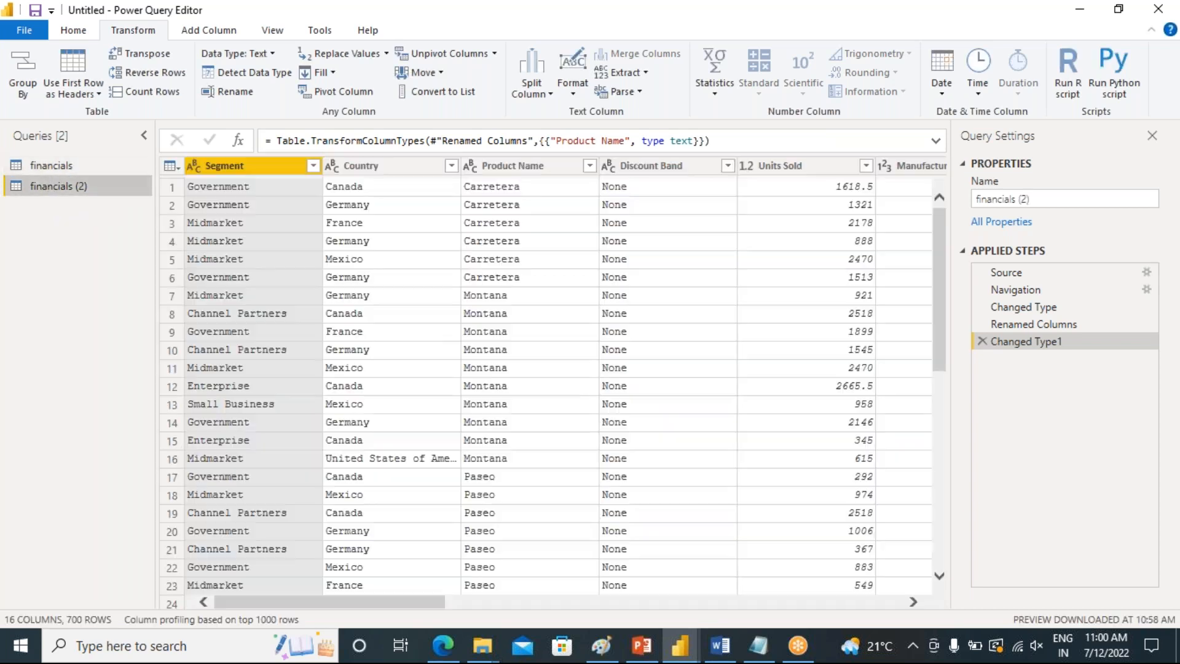
left_click(66, 169)
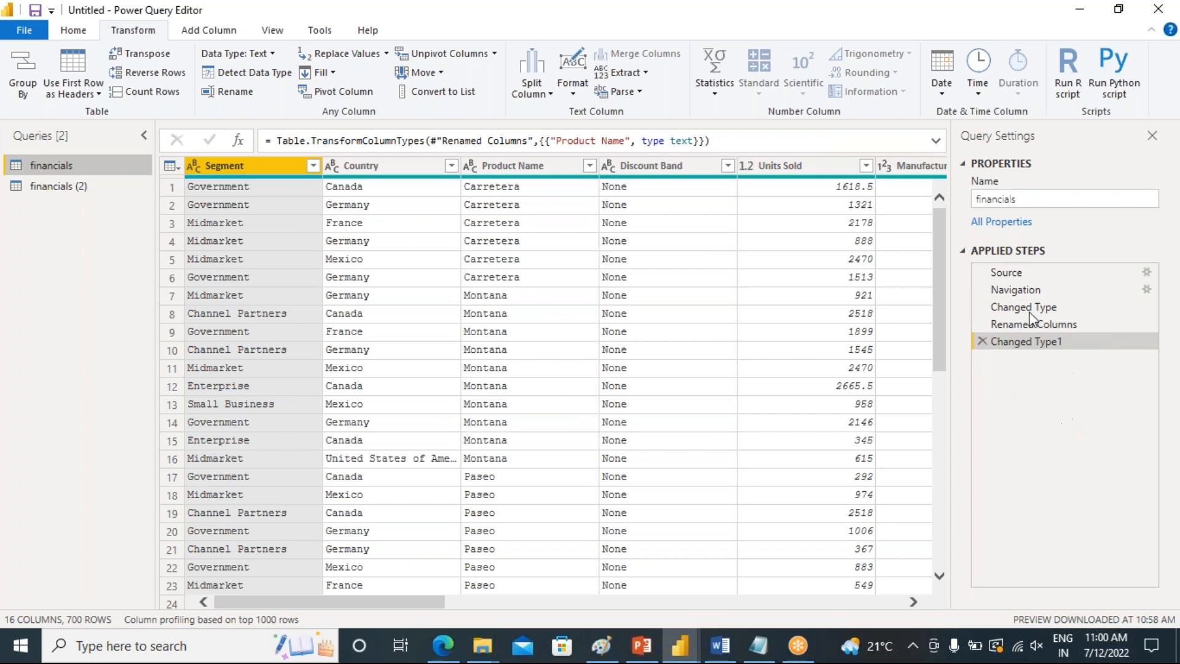
left_click(49, 188)
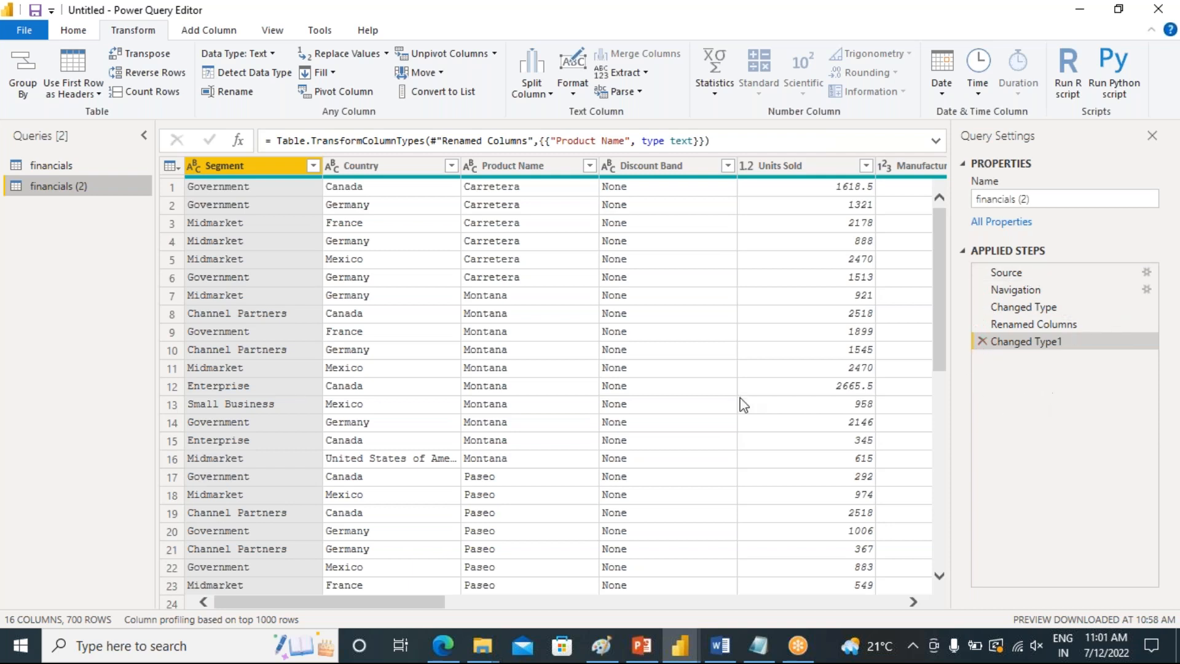
left_click(49, 164)
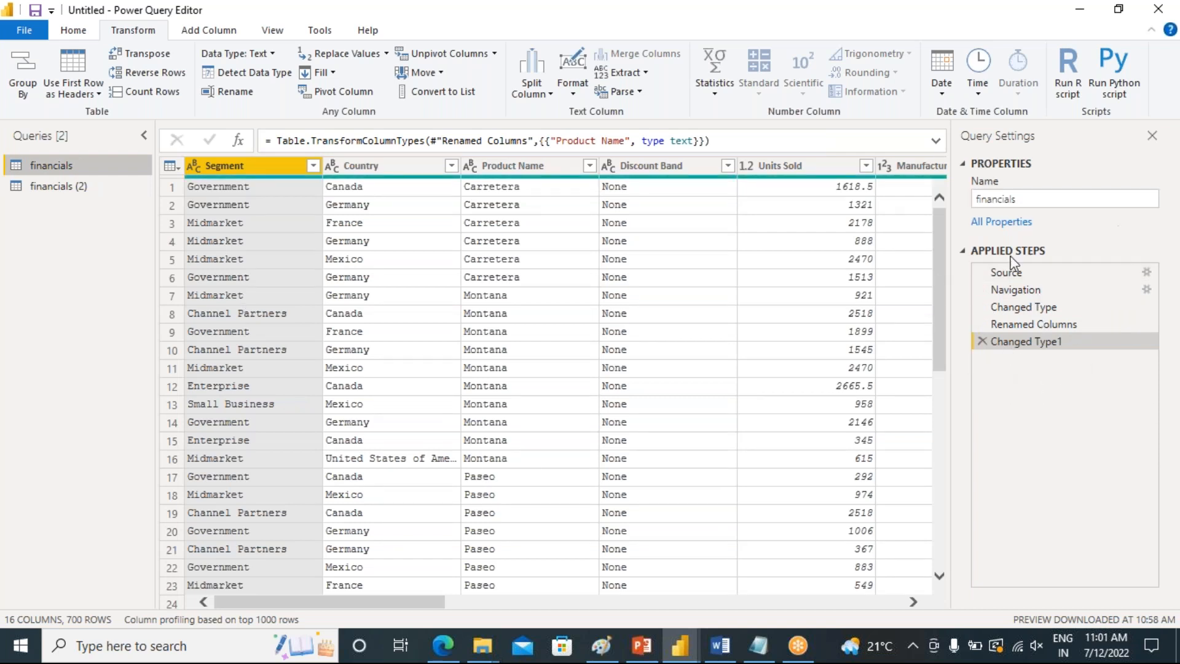
left_click(46, 189)
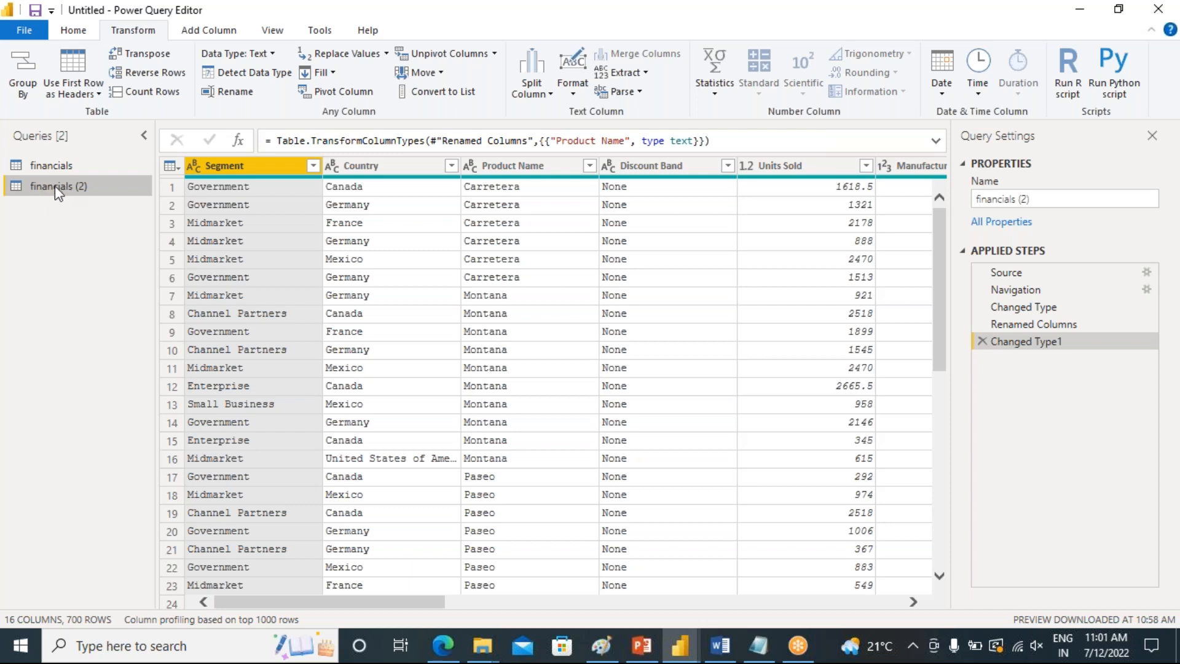
left_click(51, 166)
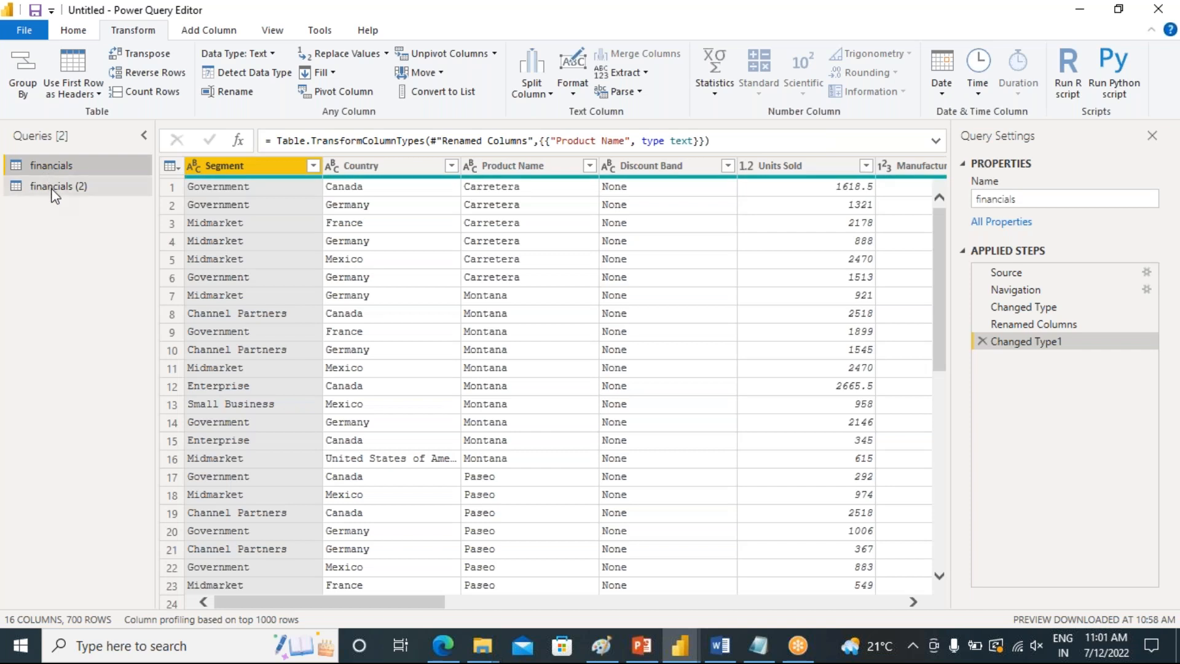
left_click(52, 186)
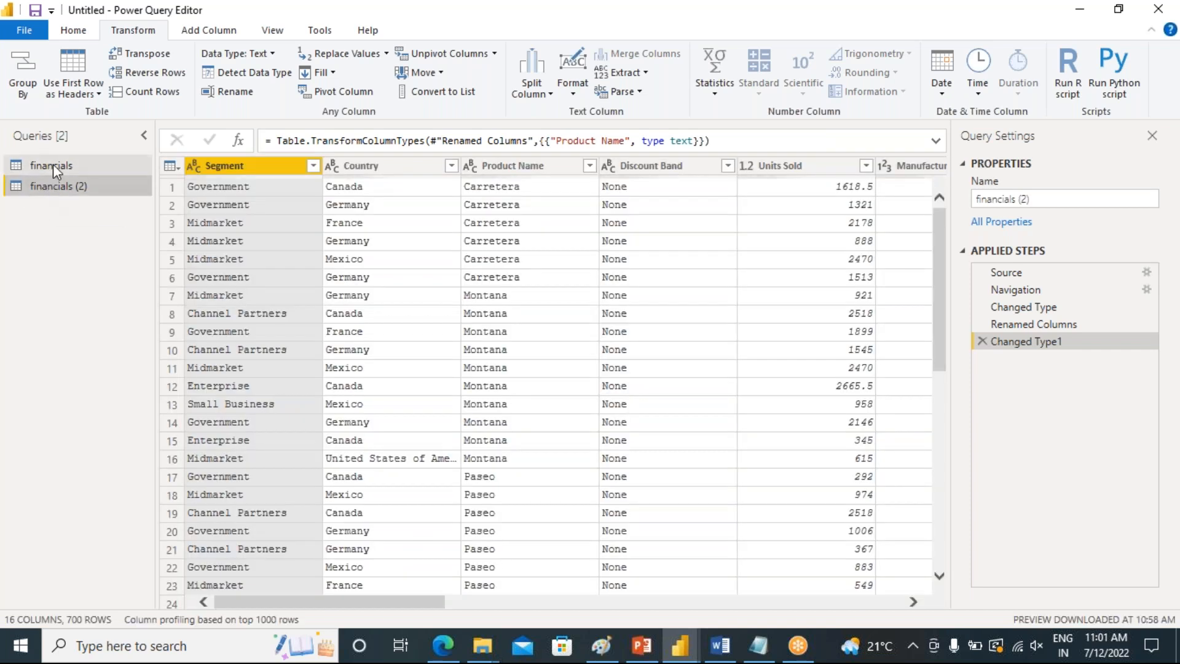
left_click(53, 164)
left_click(50, 186)
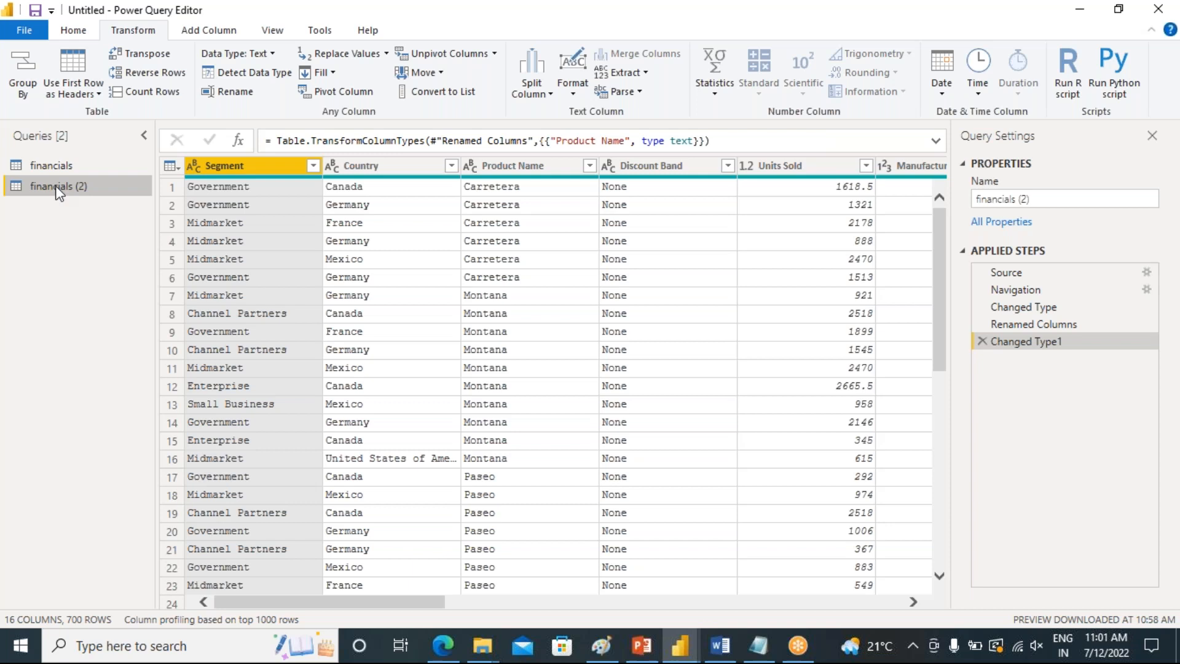
left_click(65, 165)
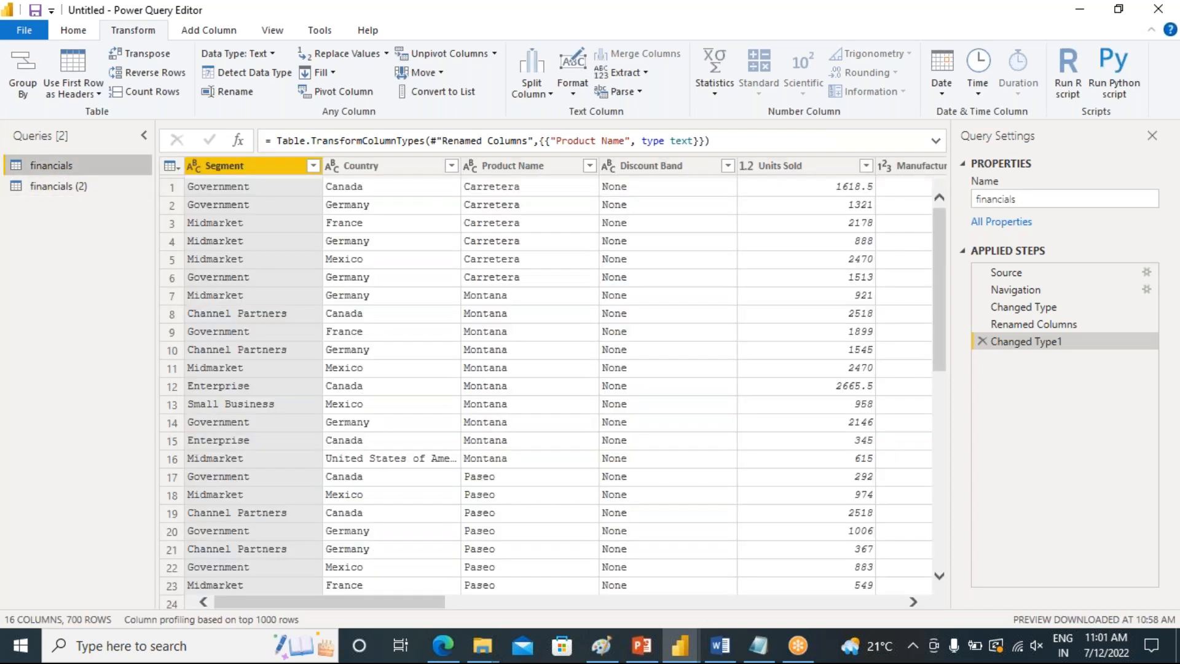
left_click(51, 186)
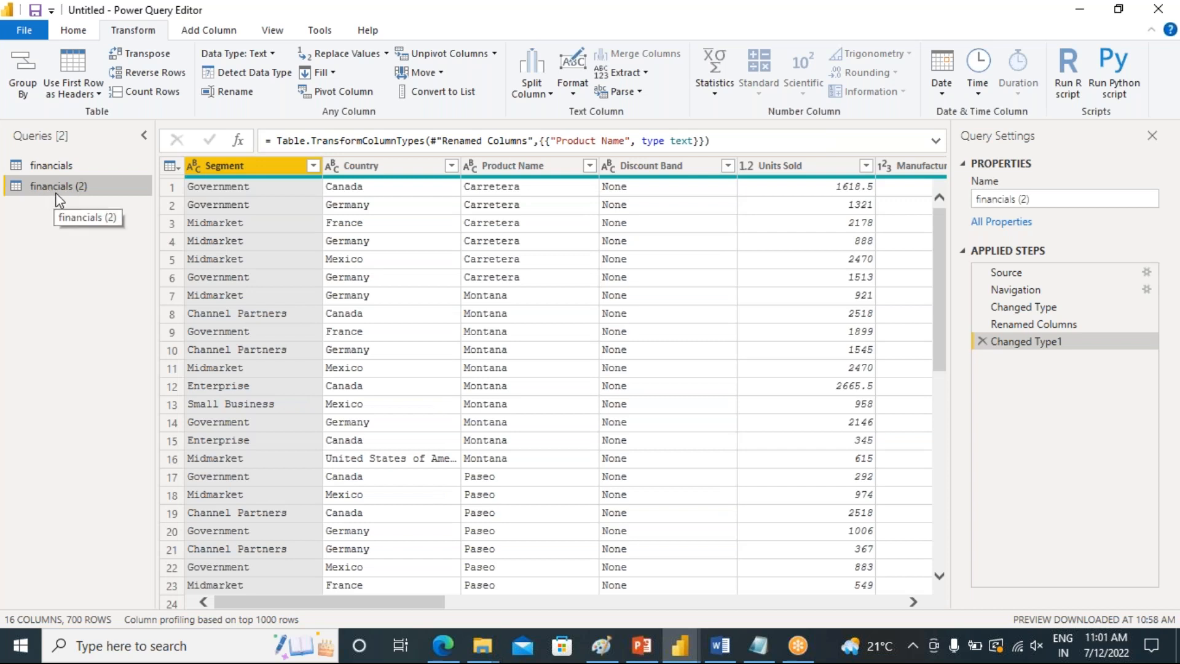
left_click(49, 165)
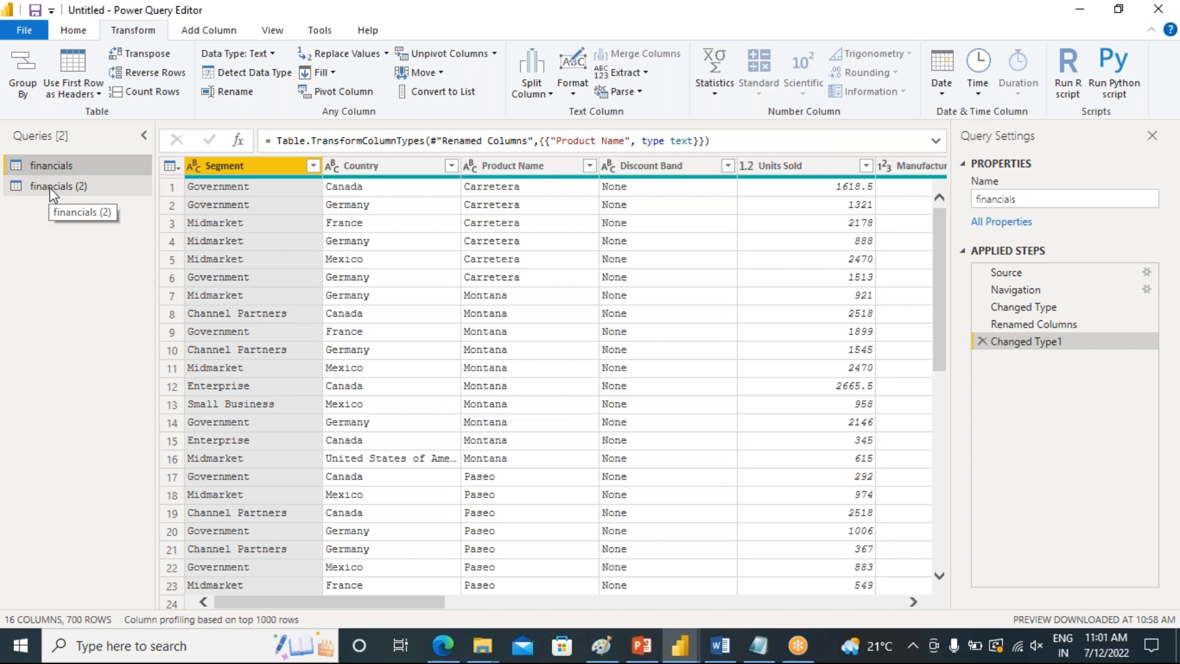
left_click(52, 191)
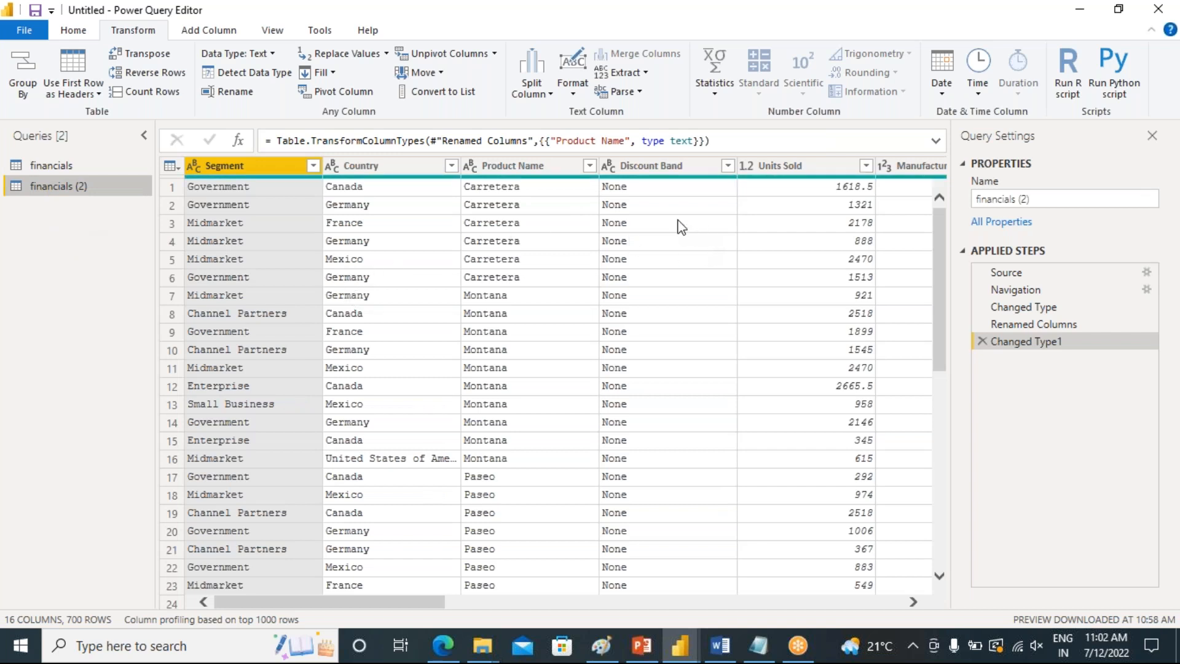
Remove the Discount Band column from the financials (2) query
left_click(702, 171)
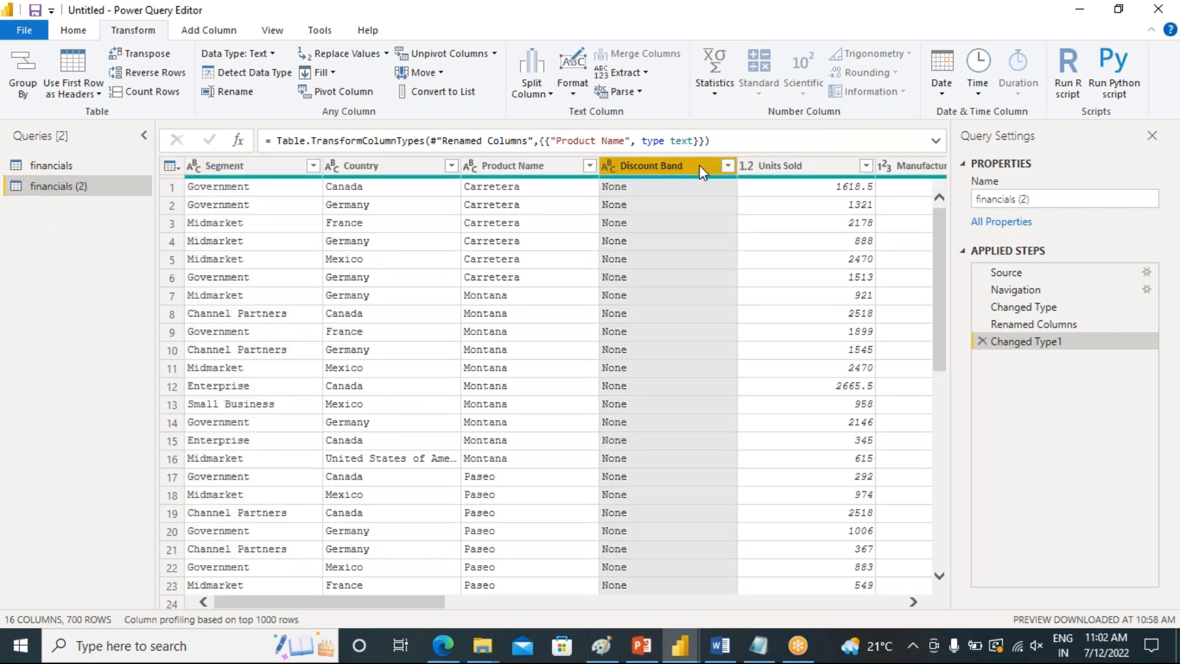
left_click(726, 166)
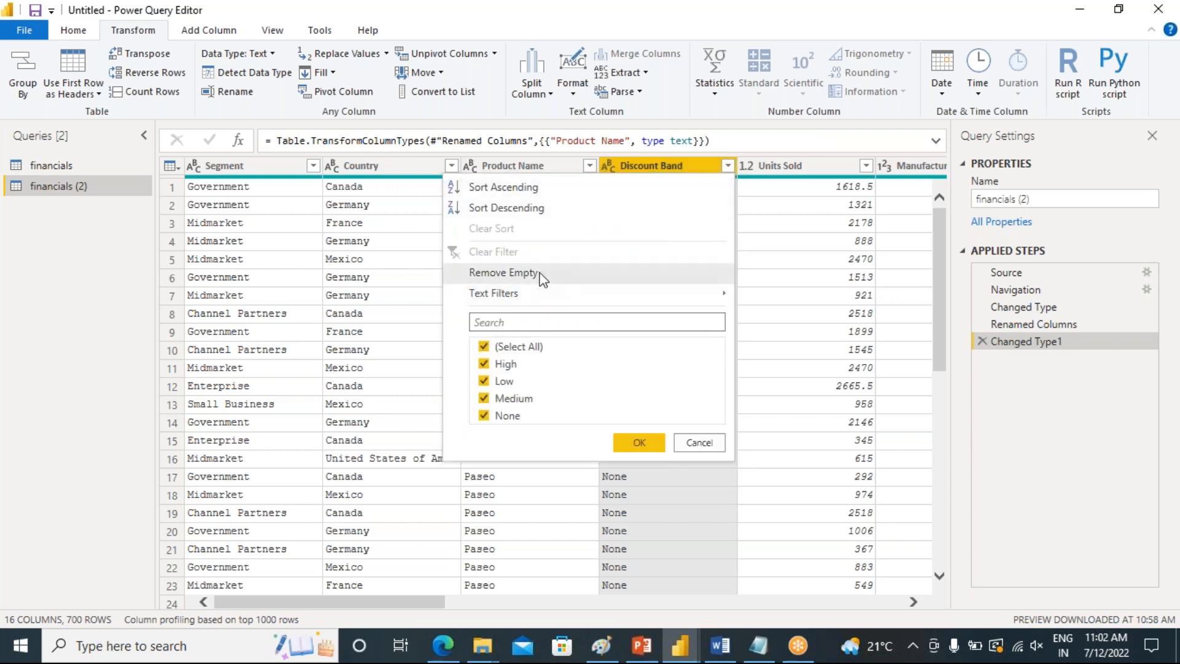
left_click(699, 442)
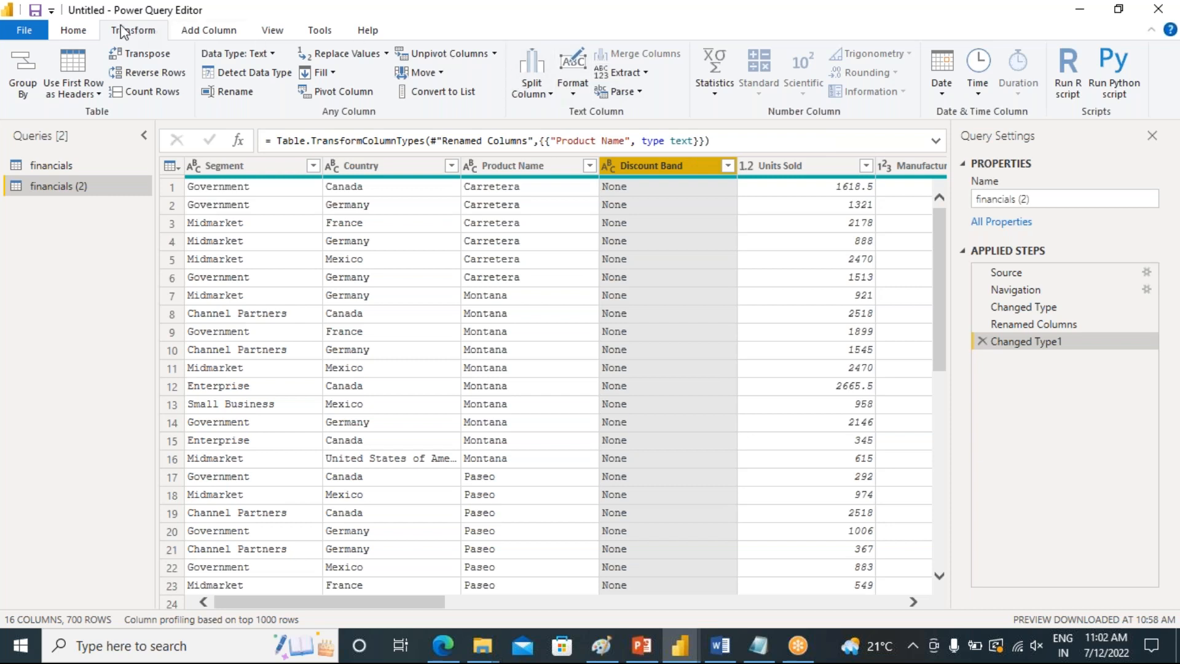
left_click(73, 31)
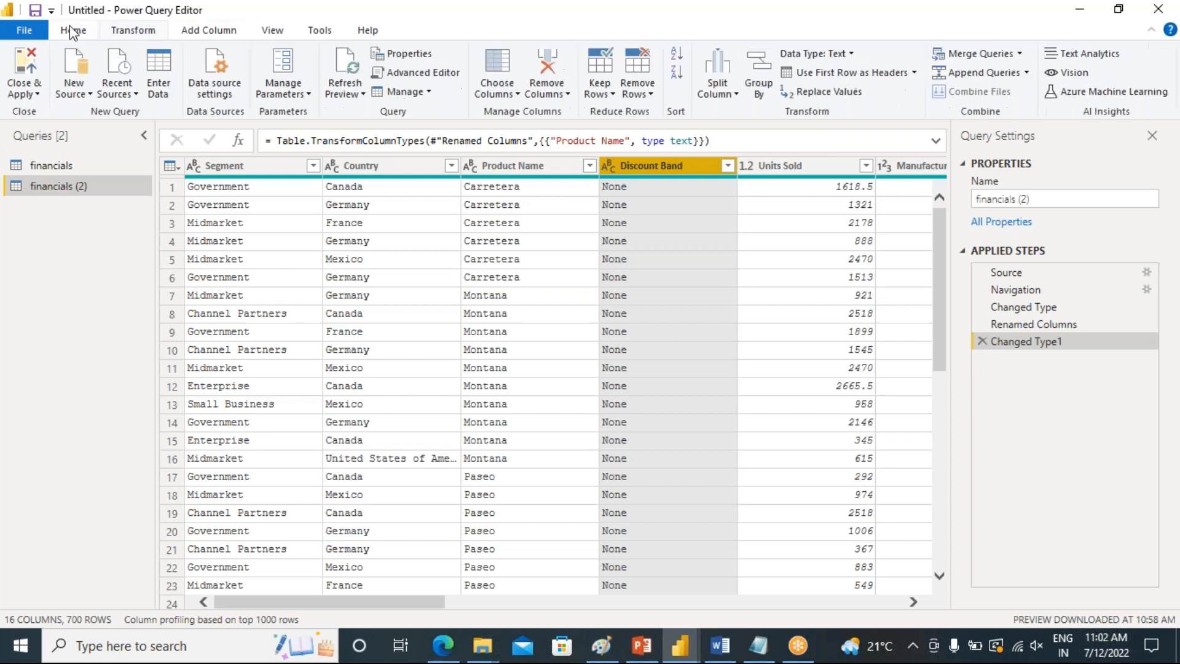
left_click(637, 89)
left_click(549, 97)
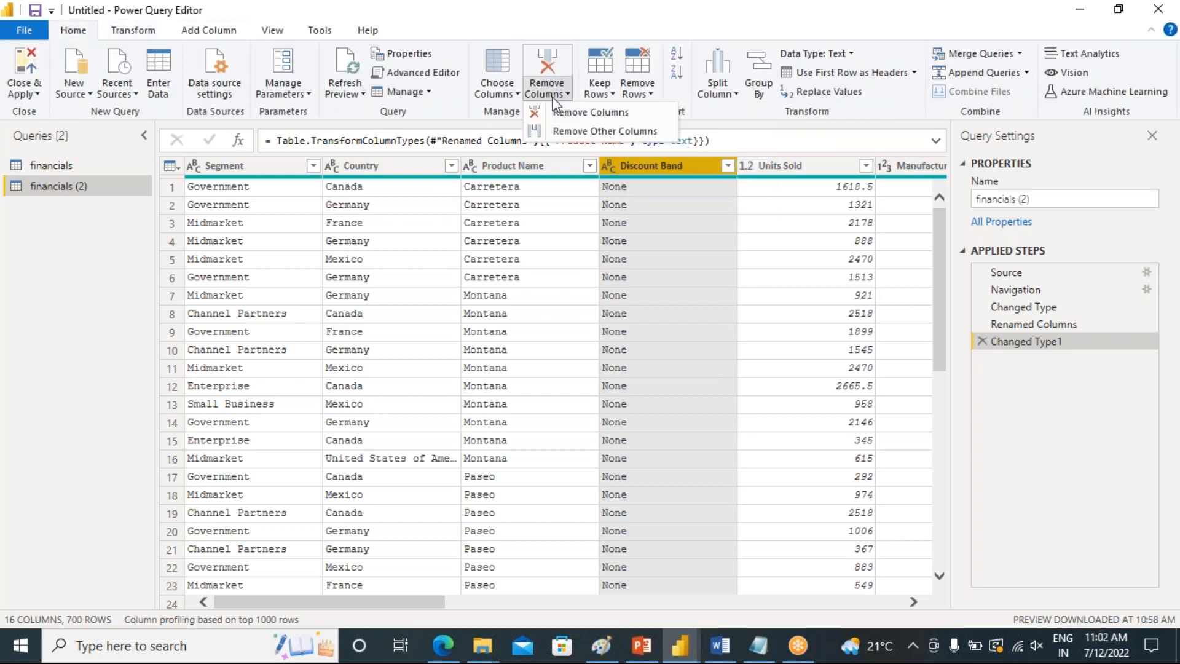
left_click(583, 113)
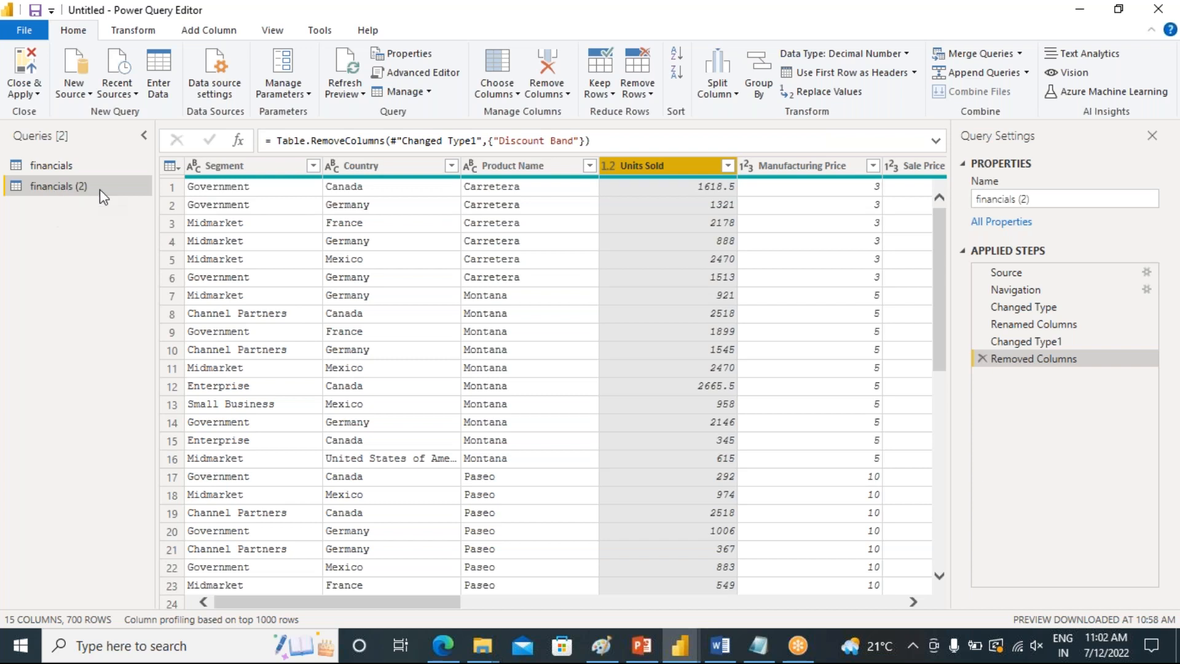
Switch between the financials and financials (2) queries to compare their columns and applied steps
left_click(48, 168)
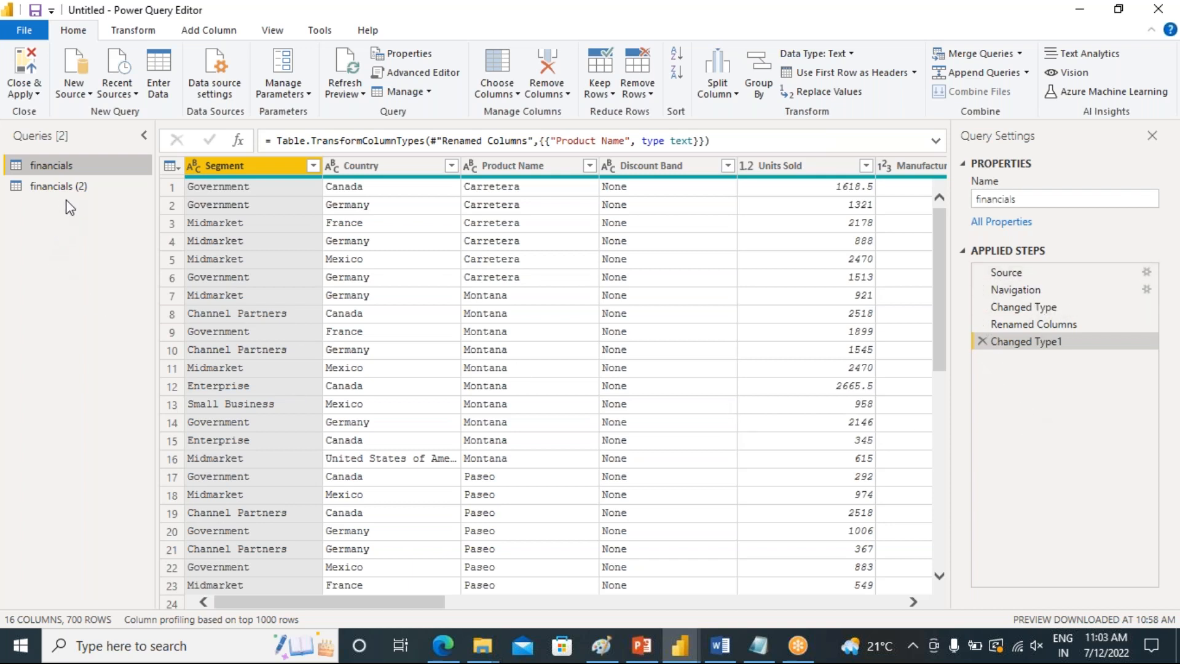
left_click(50, 190)
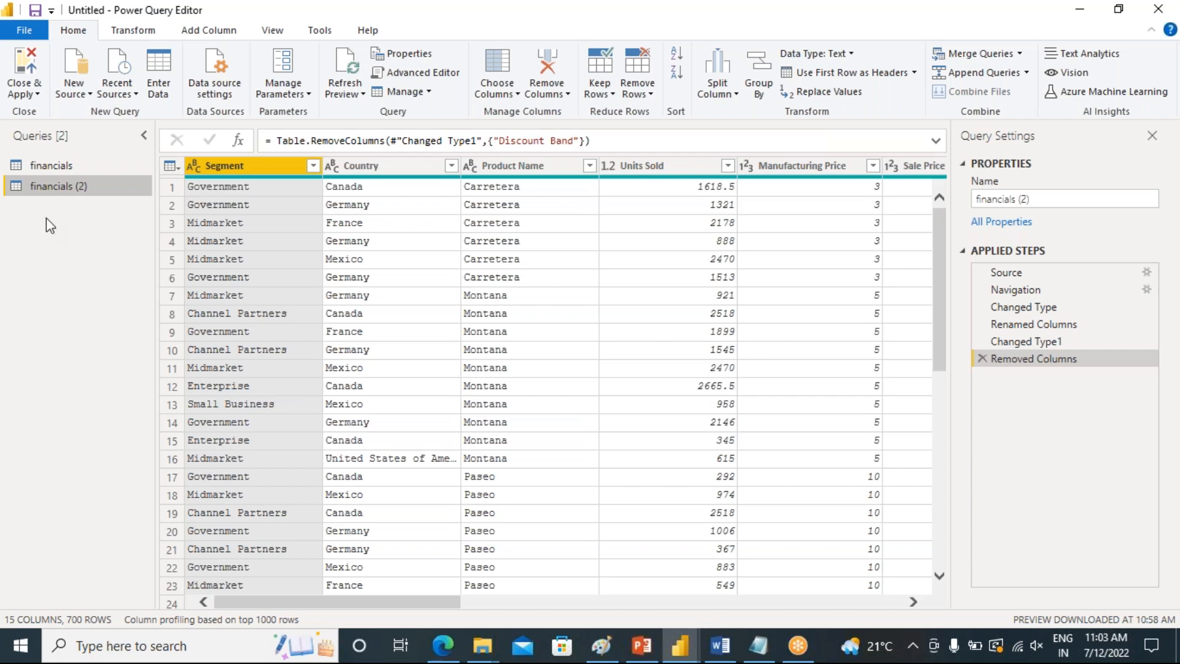
left_click(61, 175)
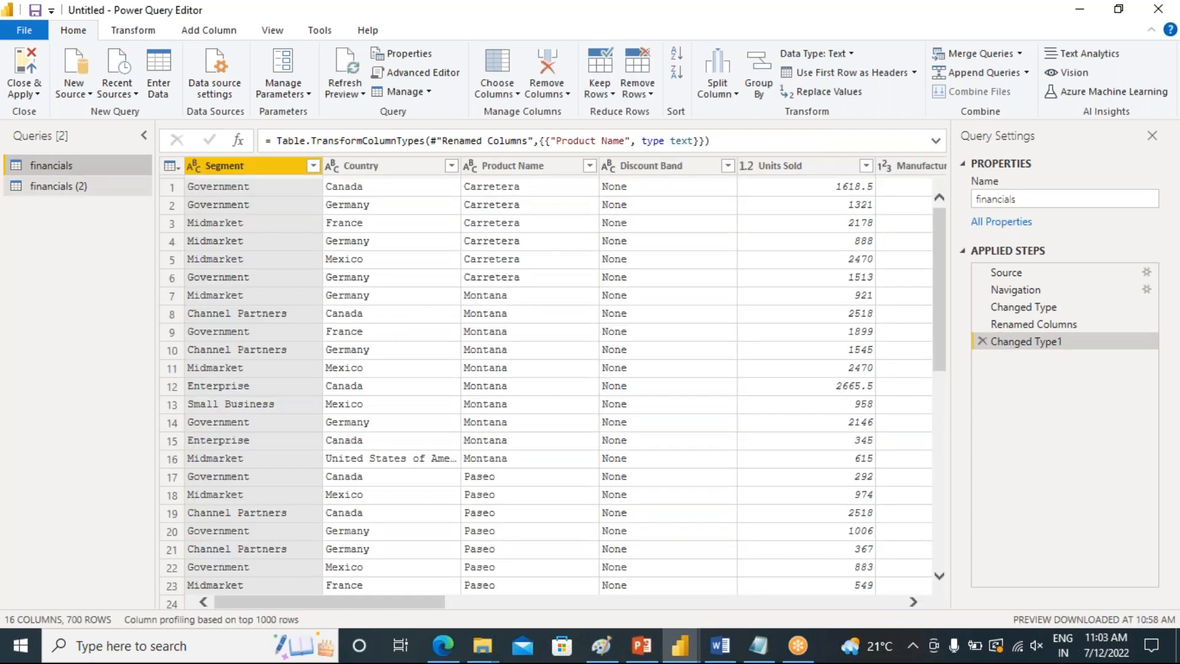
left_click(59, 185)
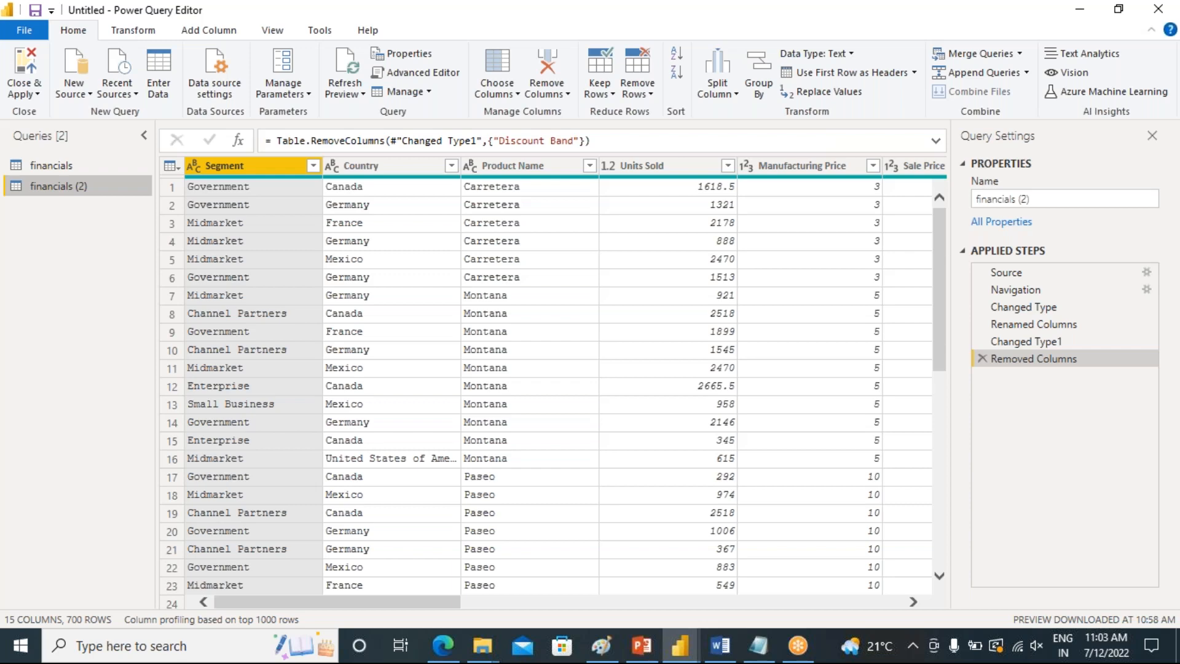
Switch to the PowerPoint presentation and read through the Duplicate bullet points on slide 2
left_click(645, 643)
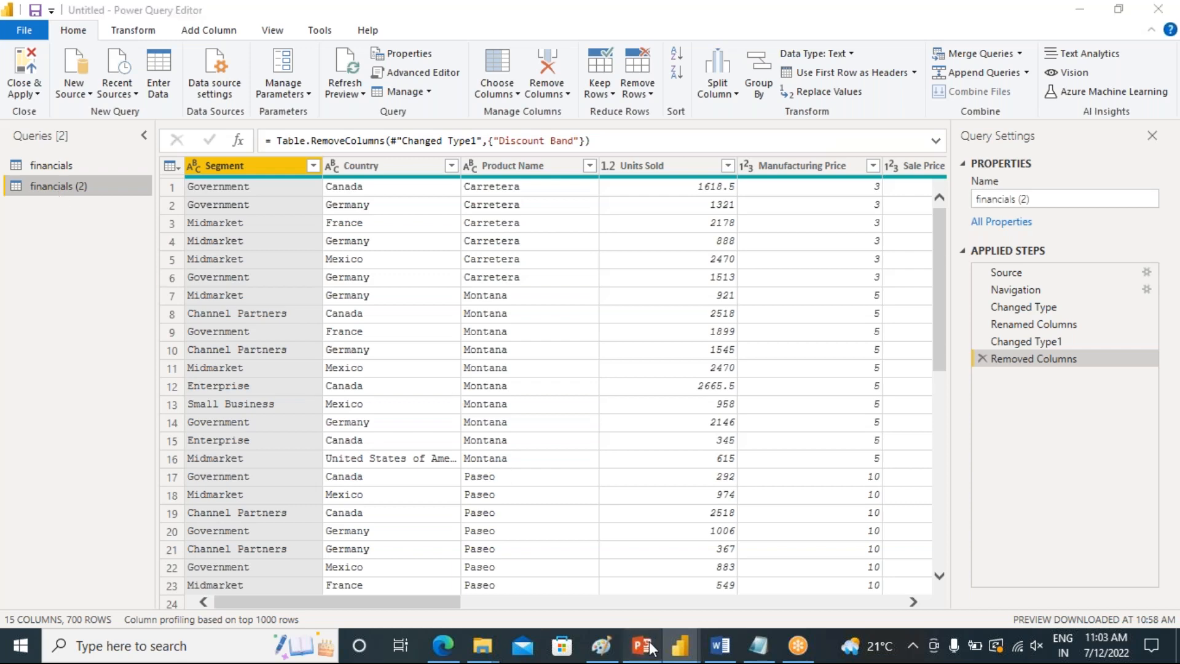
scroll(340, 423, "up", 6)
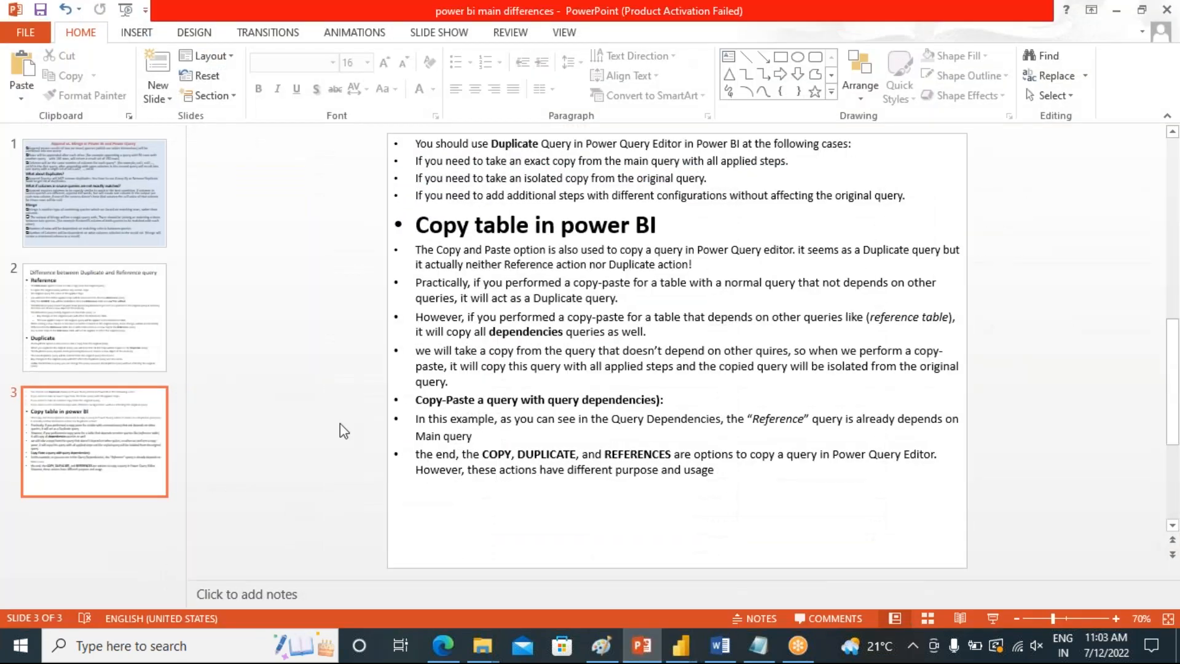
left_click(82, 332)
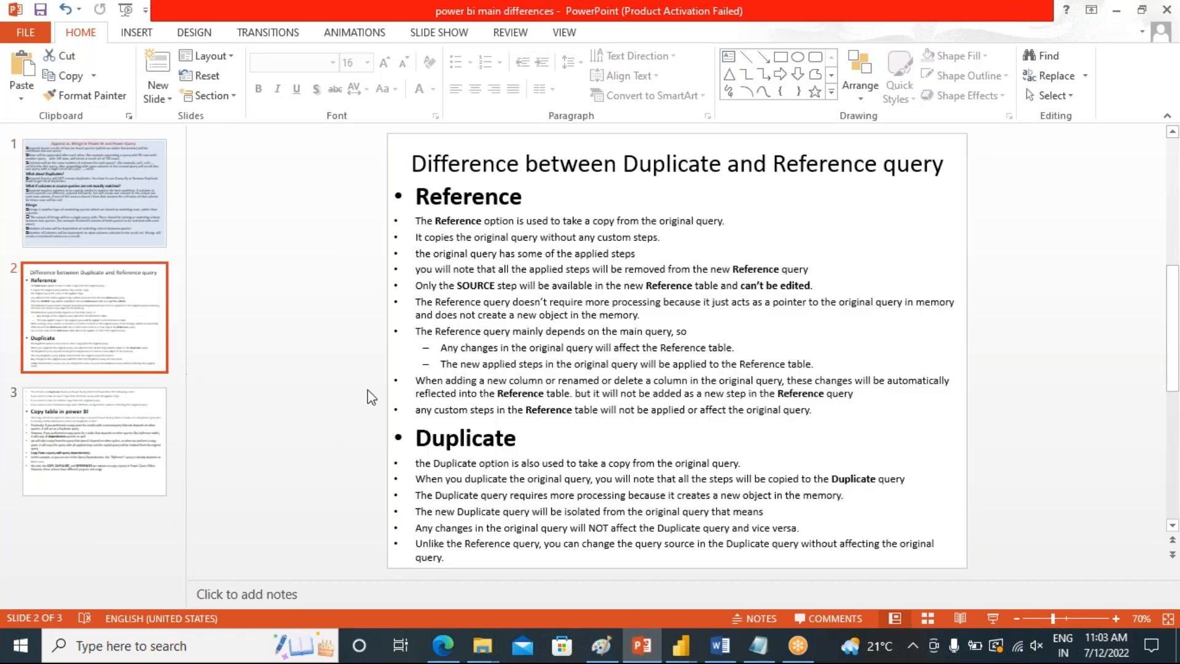
mouse_move(414, 465)
left_mouse_down()
mouse_move(540, 478)
mouse_move(756, 465)
left_mouse_up()
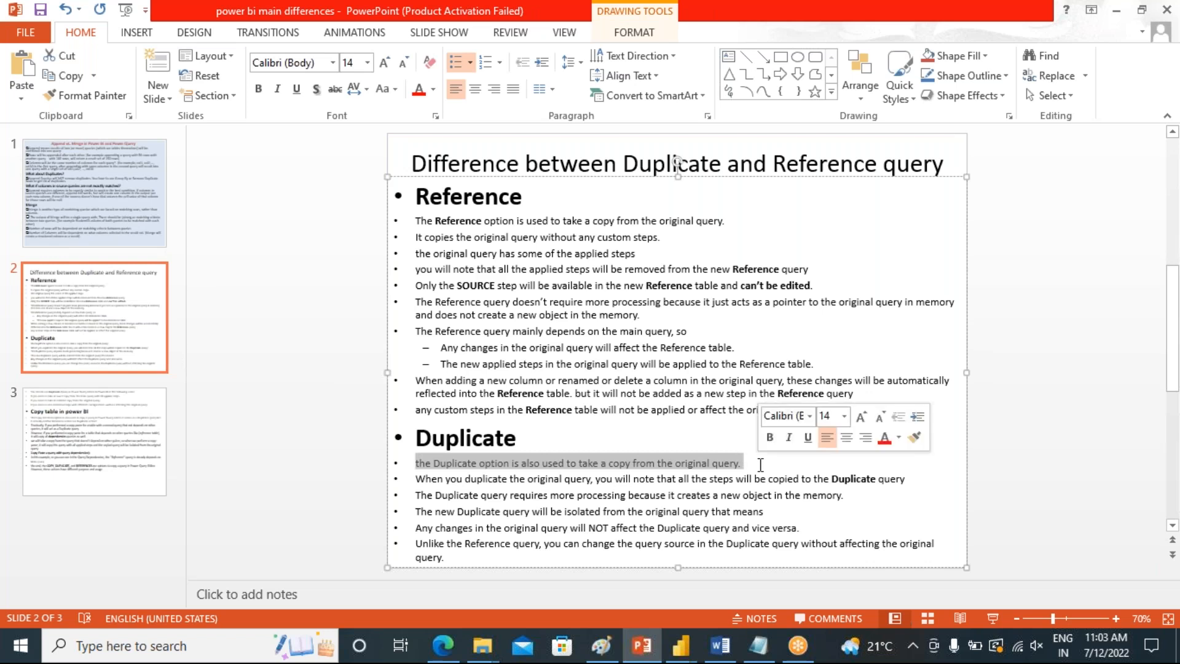
left_click_drag(446, 480, 909, 481)
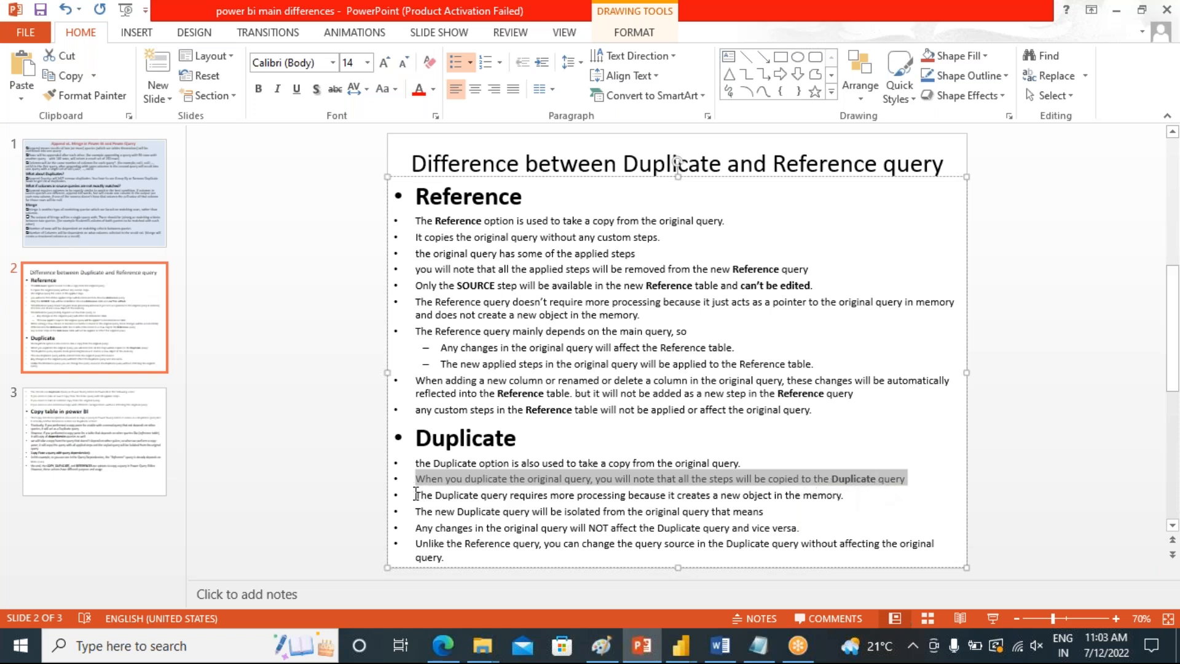
left_click_drag(413, 495, 847, 497)
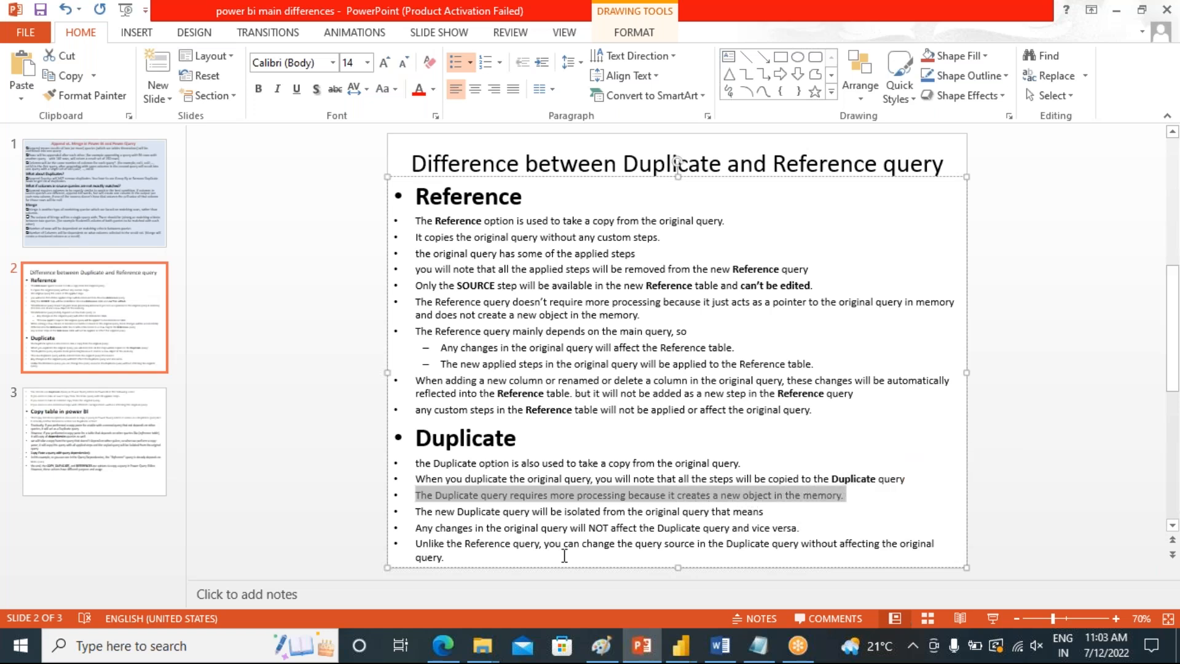
mouse_move(680, 645)
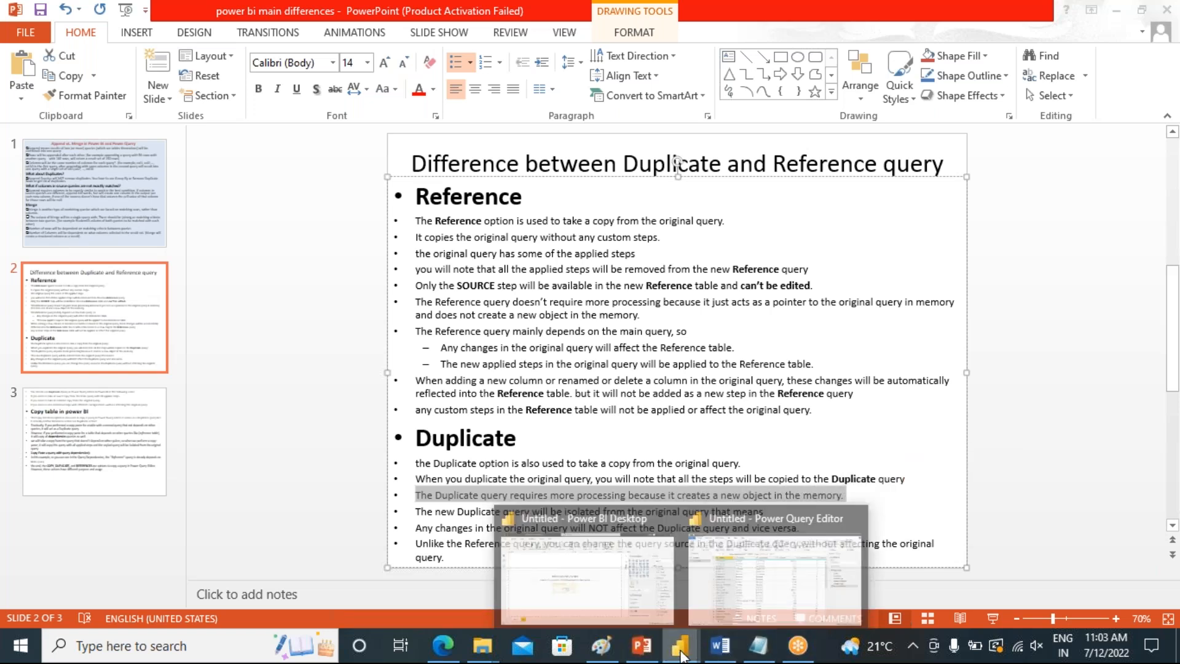
left_click(710, 590)
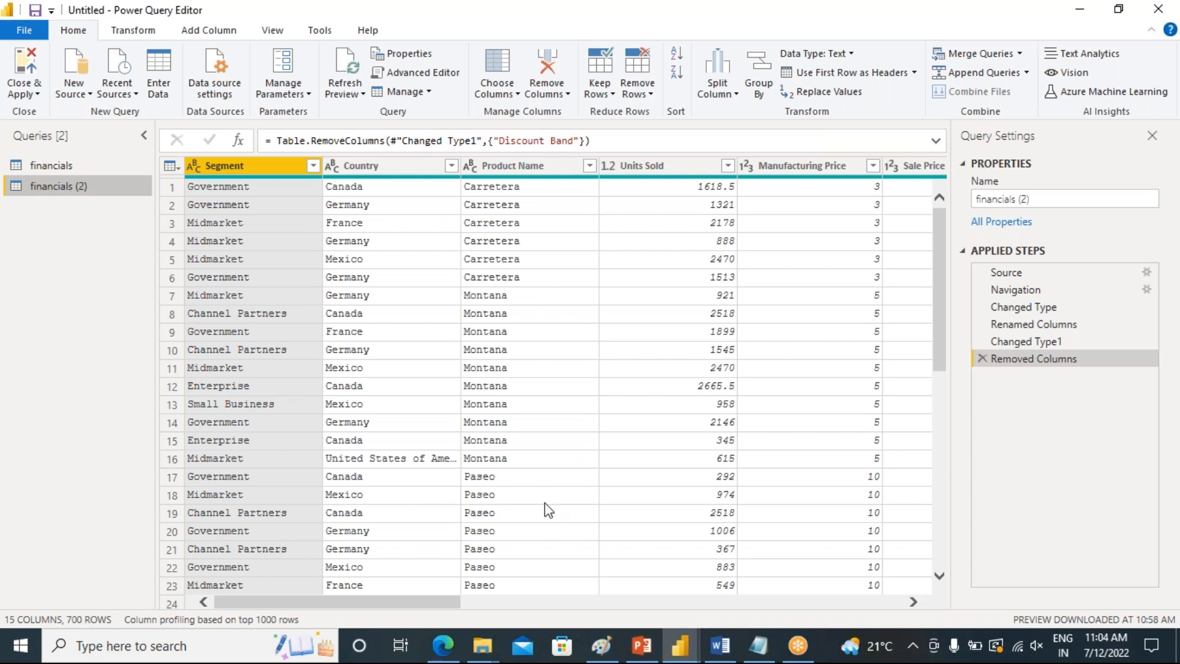
left_click(641, 645)
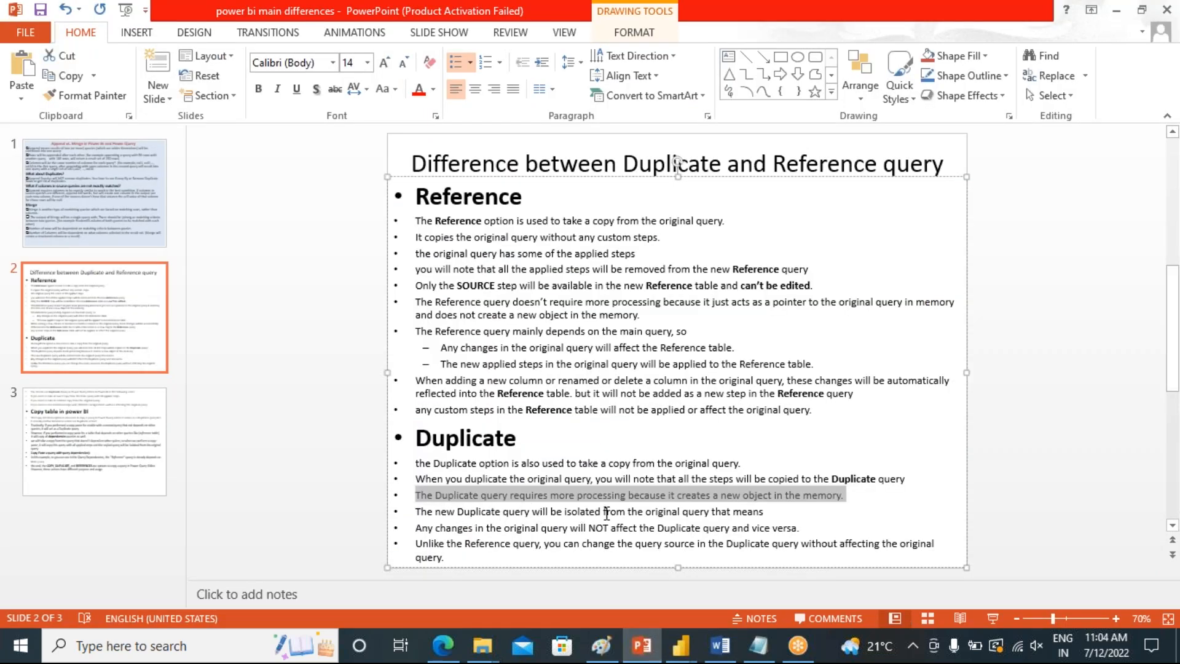
left_click_drag(760, 511, 507, 510)
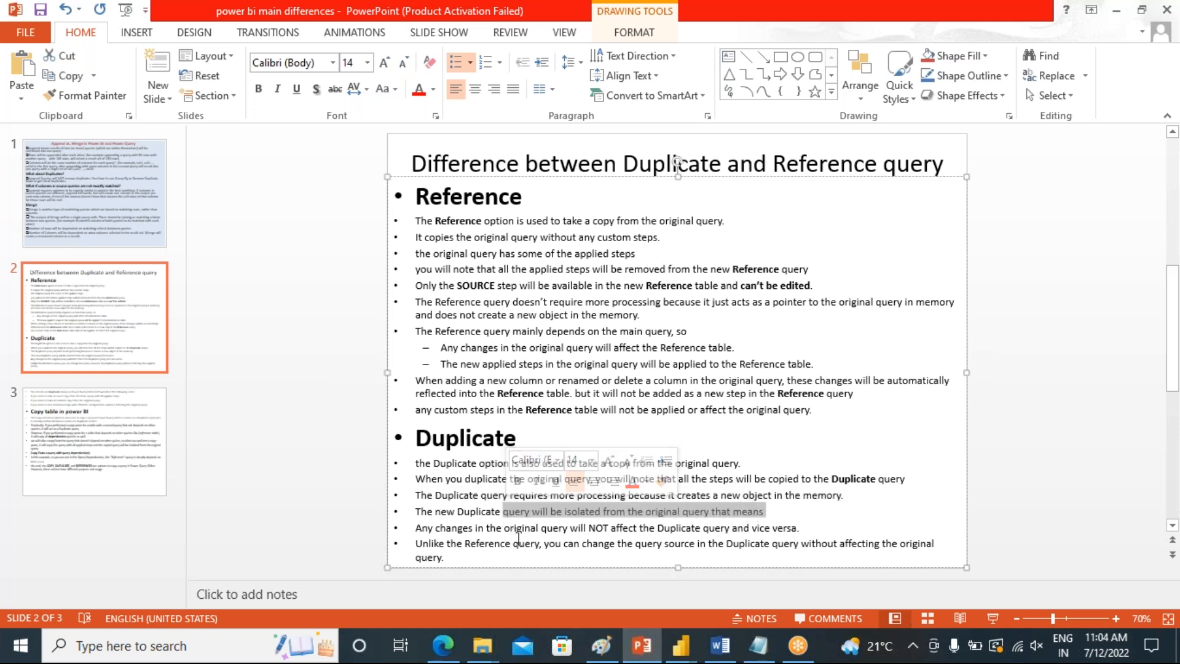
left_click(539, 527)
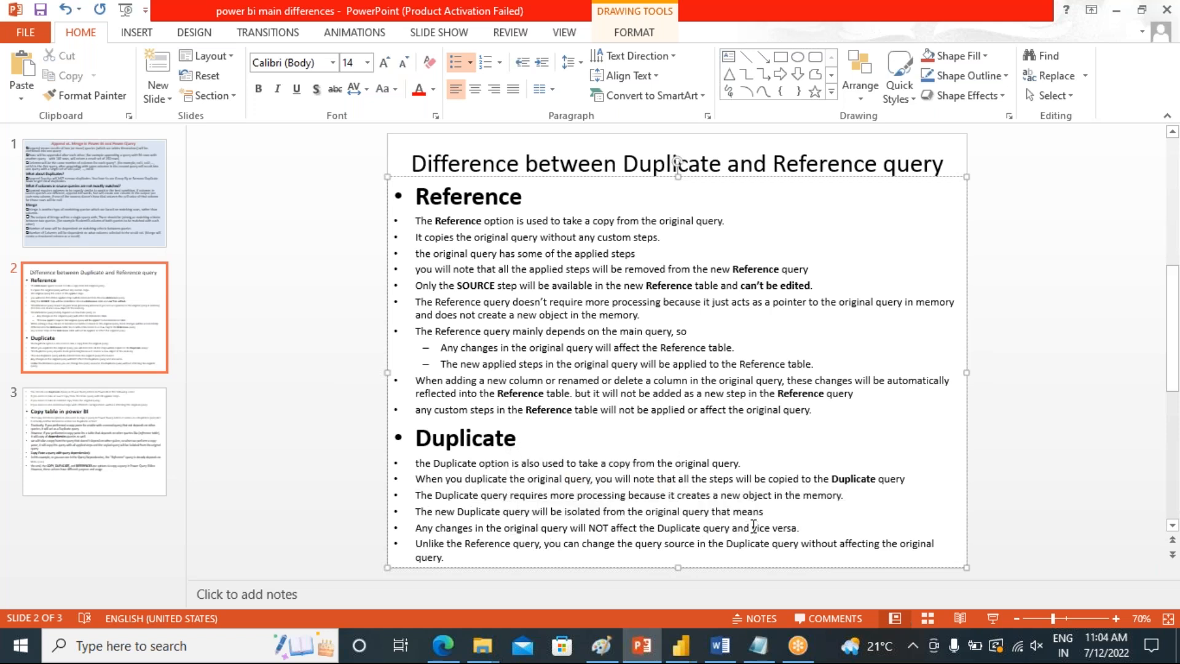
left_click_drag(802, 526, 417, 528)
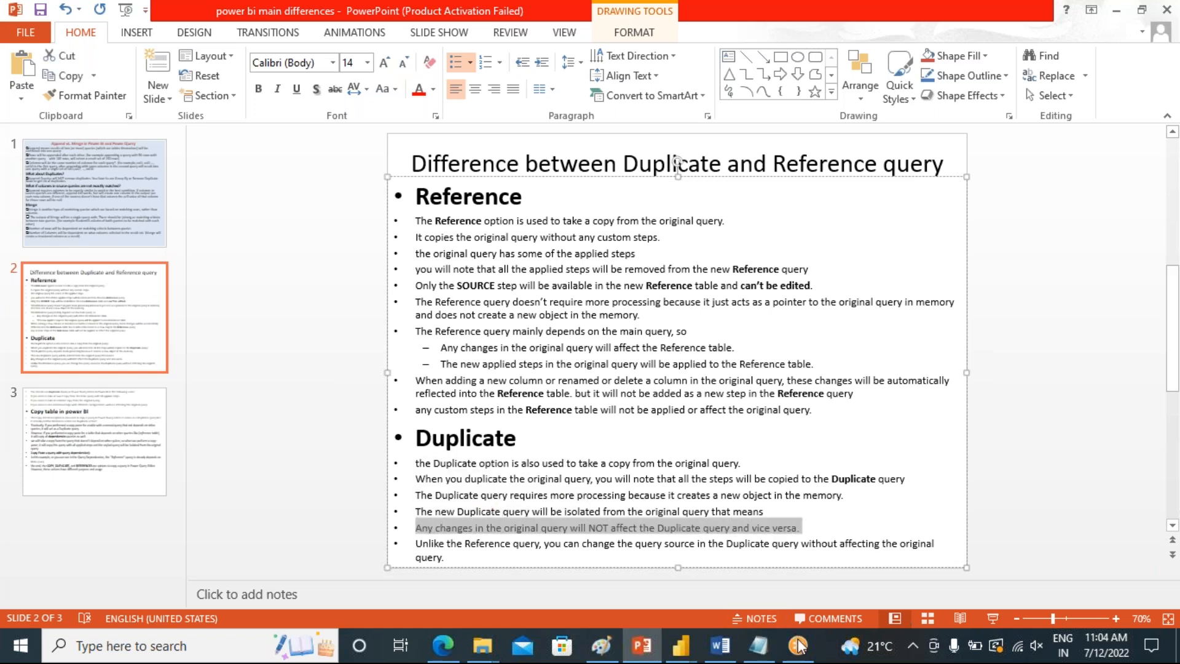
Return to Power Query Editor and view the financials and financials (2) queries side by side in turn
left_click(680, 645)
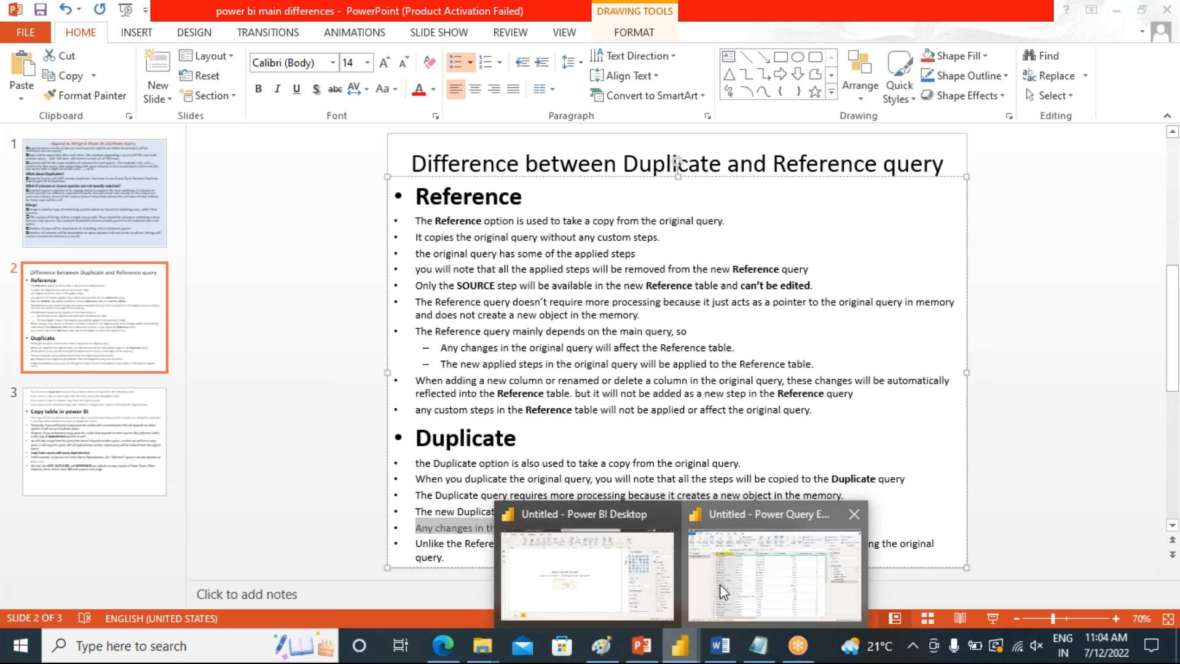
left_click(720, 583)
left_click(42, 165)
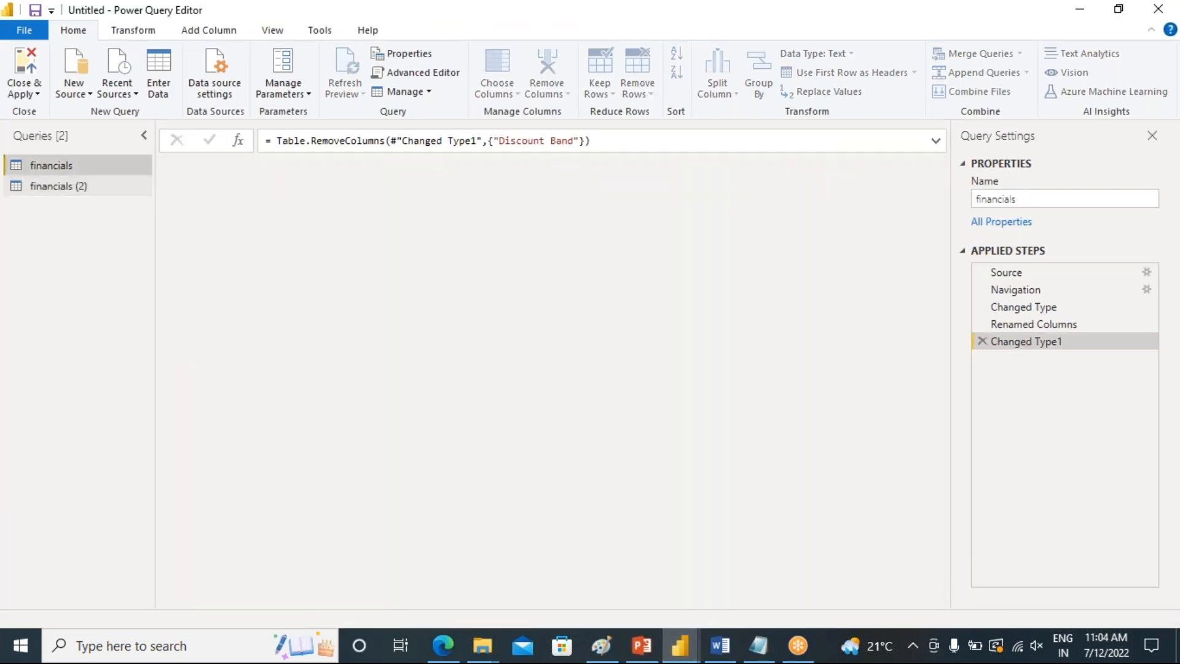
left_click(44, 187)
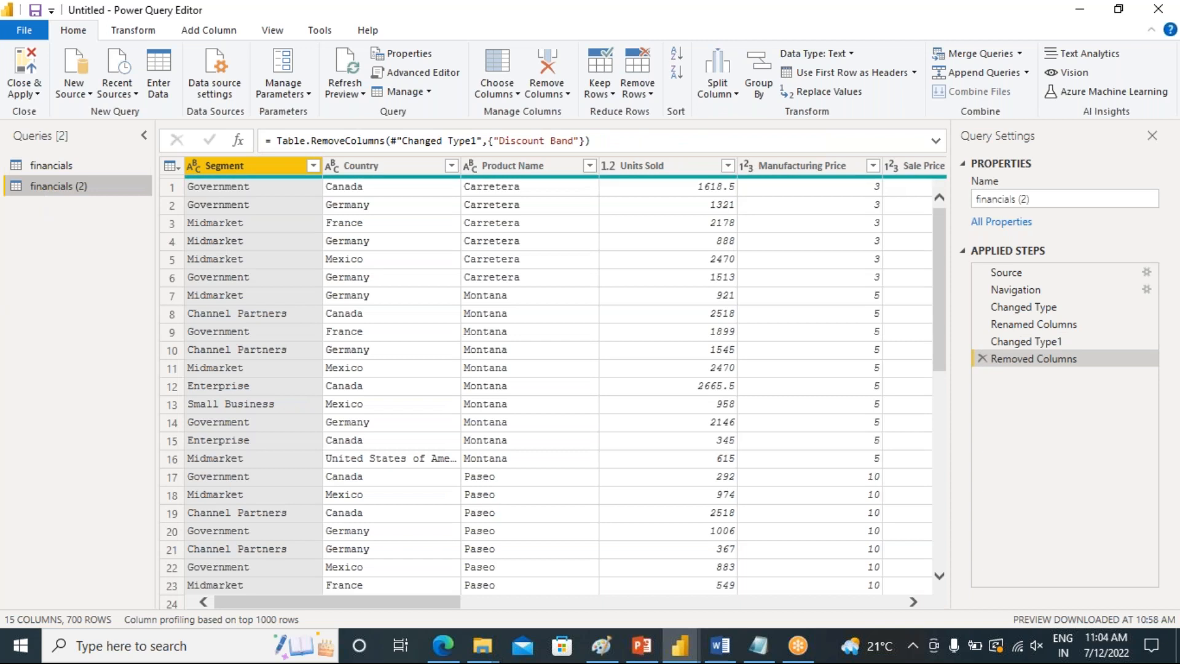
left_click(43, 167)
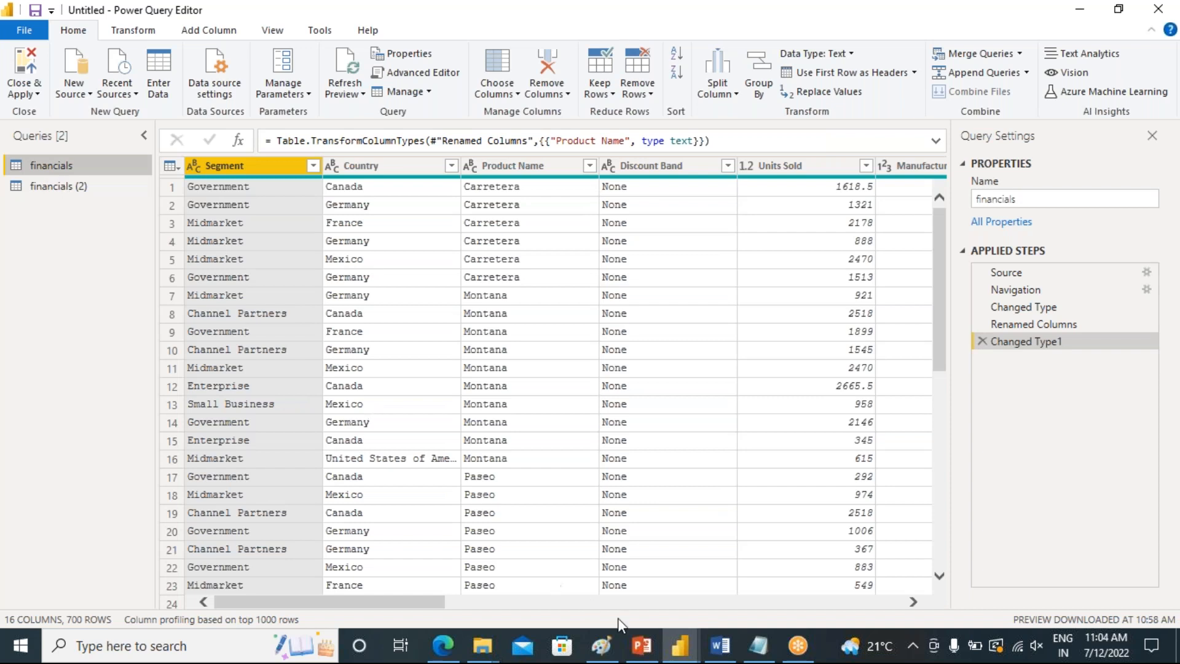
Switch back to PowerPoint and point out the Reference and Duplicate headings on slide 2
left_click(642, 646)
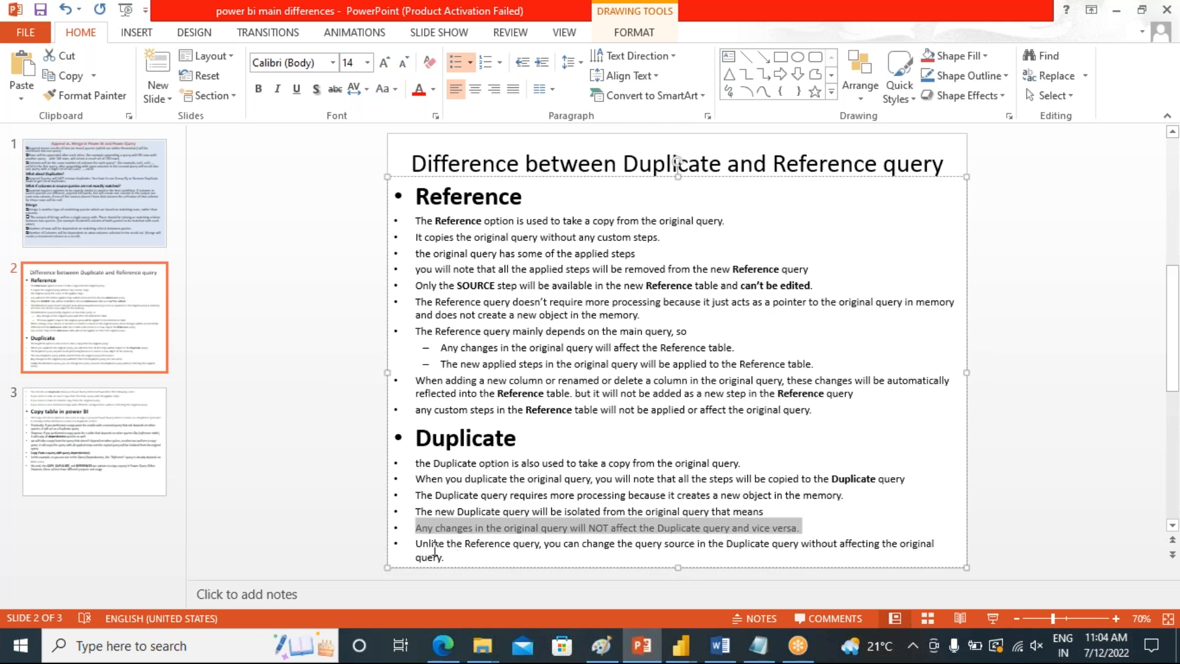
left_click(526, 300)
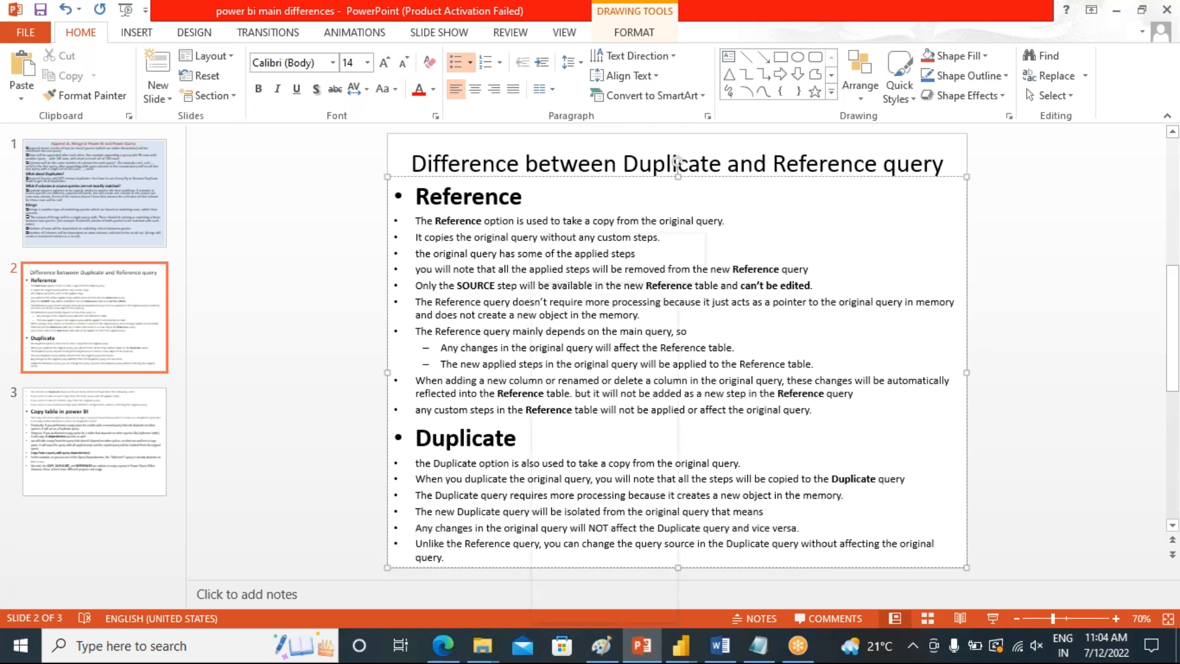
right_click(528, 301)
key("Escape")
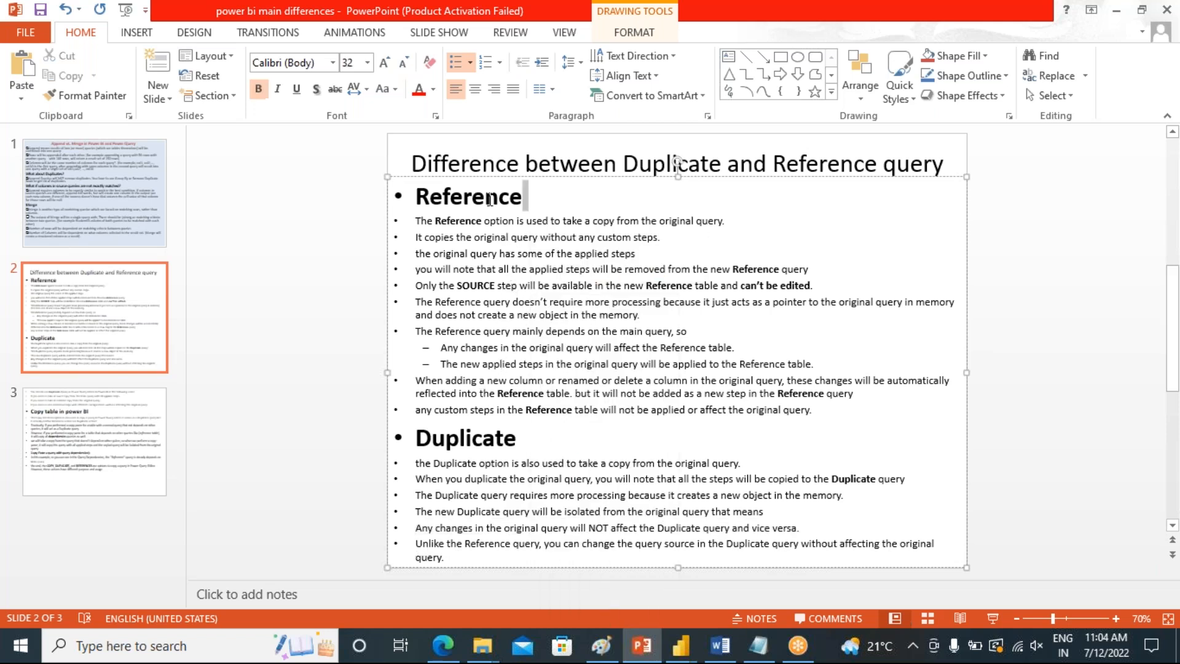
double_click(523, 197)
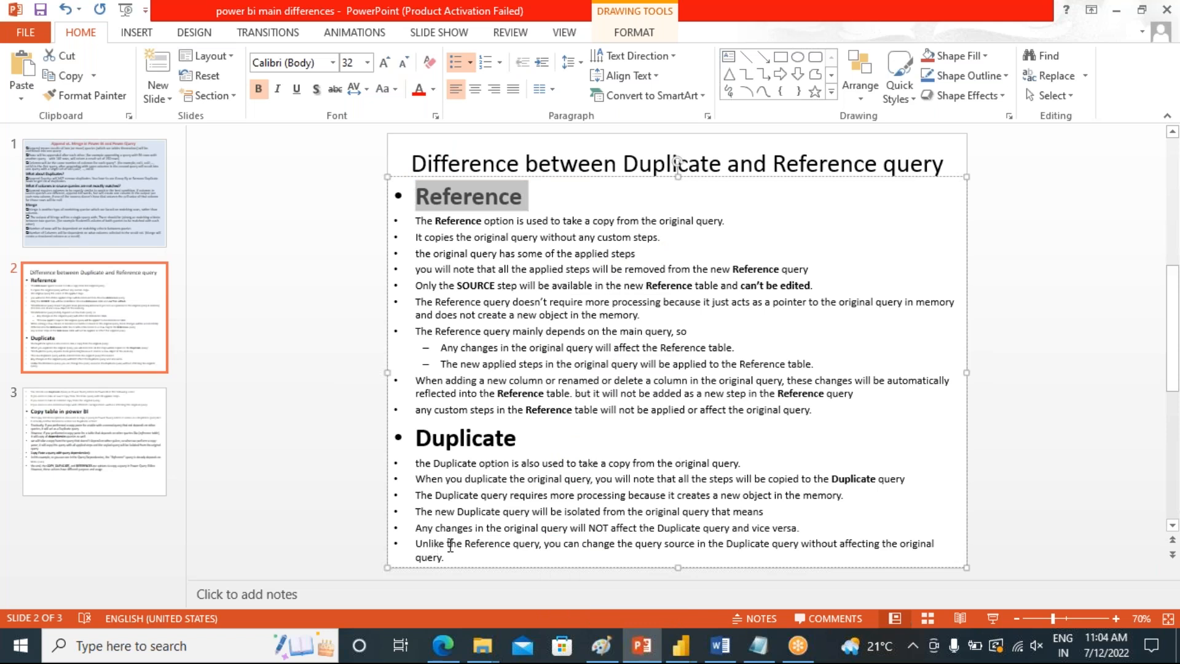
left_click(529, 200)
left_click(525, 443)
double_click(525, 442)
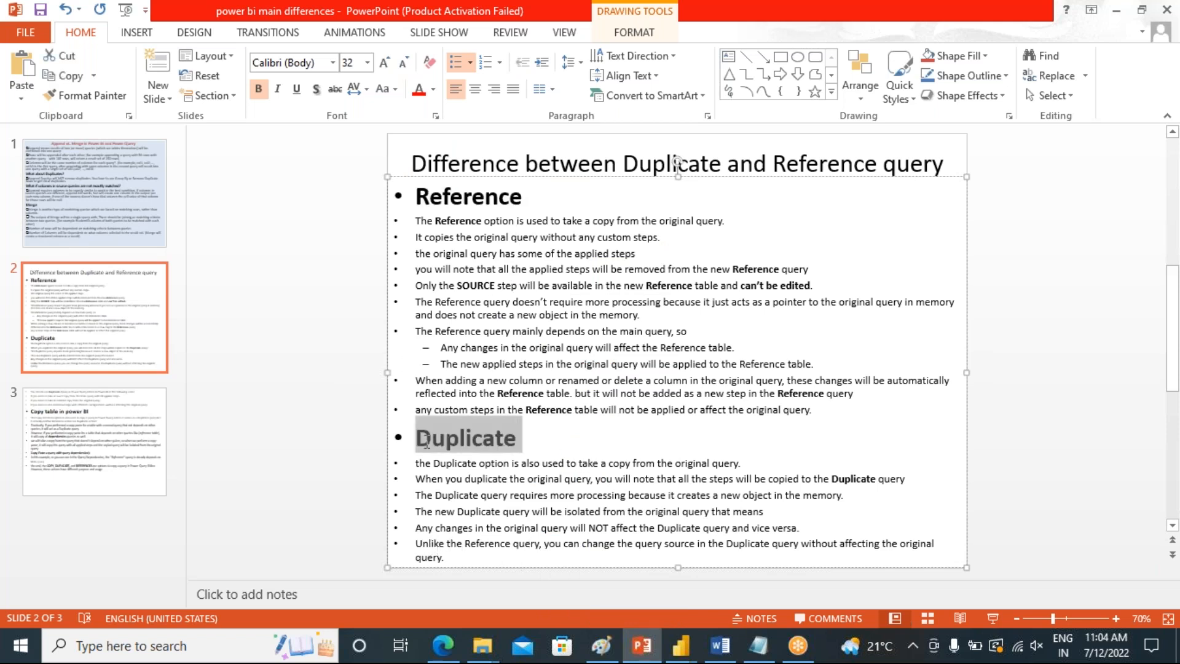
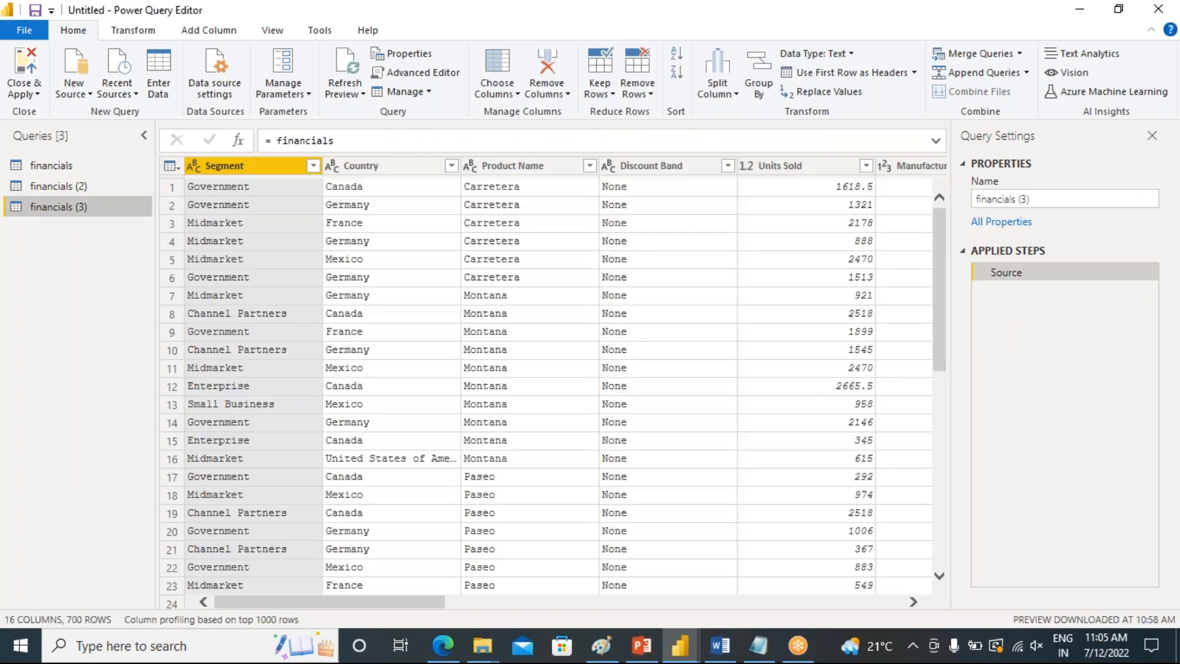
Rename the financials (3) query to "financials _reference"
right_click(89, 213)
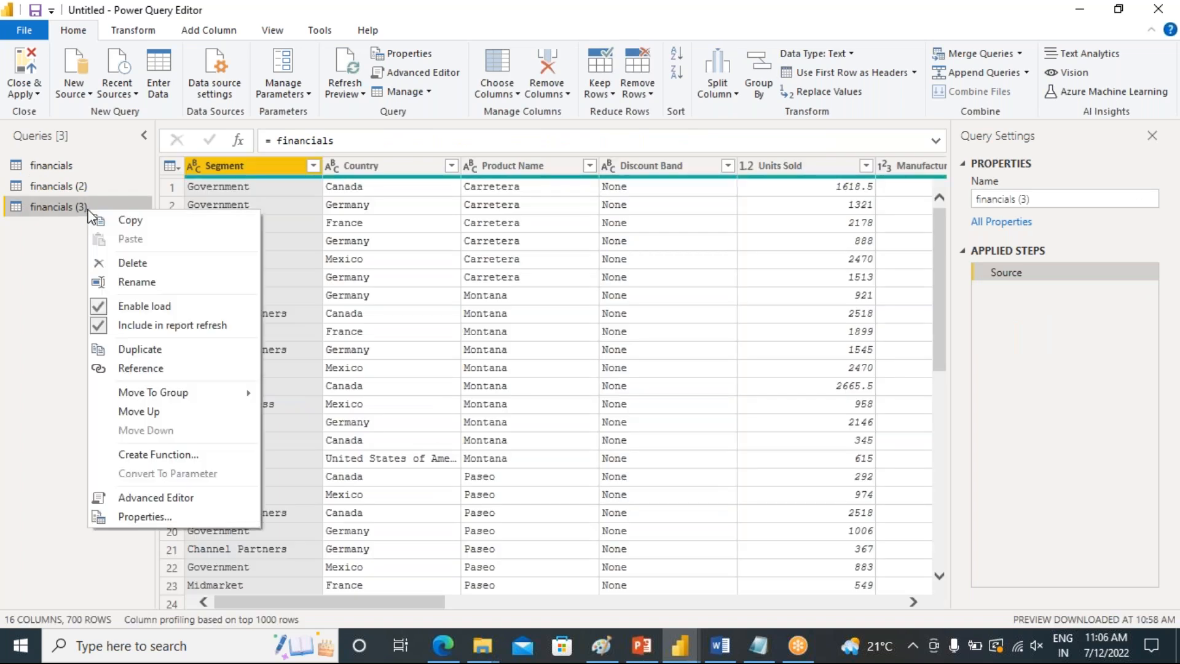
left_click(115, 283)
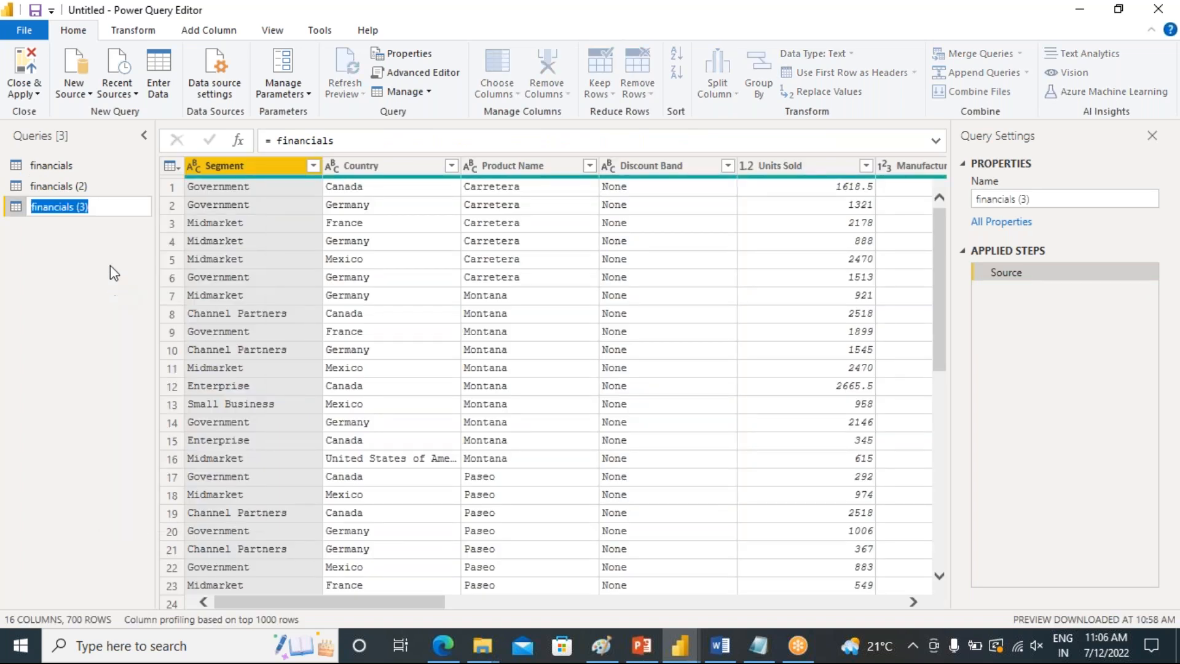
left_click(102, 211)
key("BackSpace")
key("BackSpace")
key("BackSpace")
type("_reference")
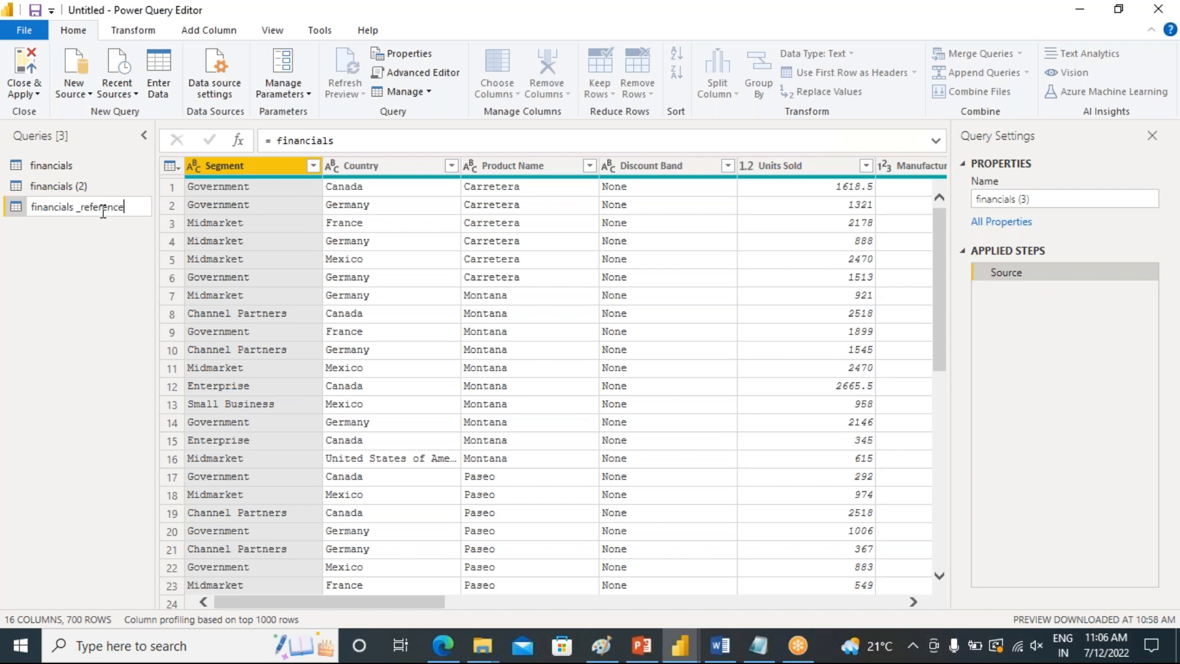
key("Return")
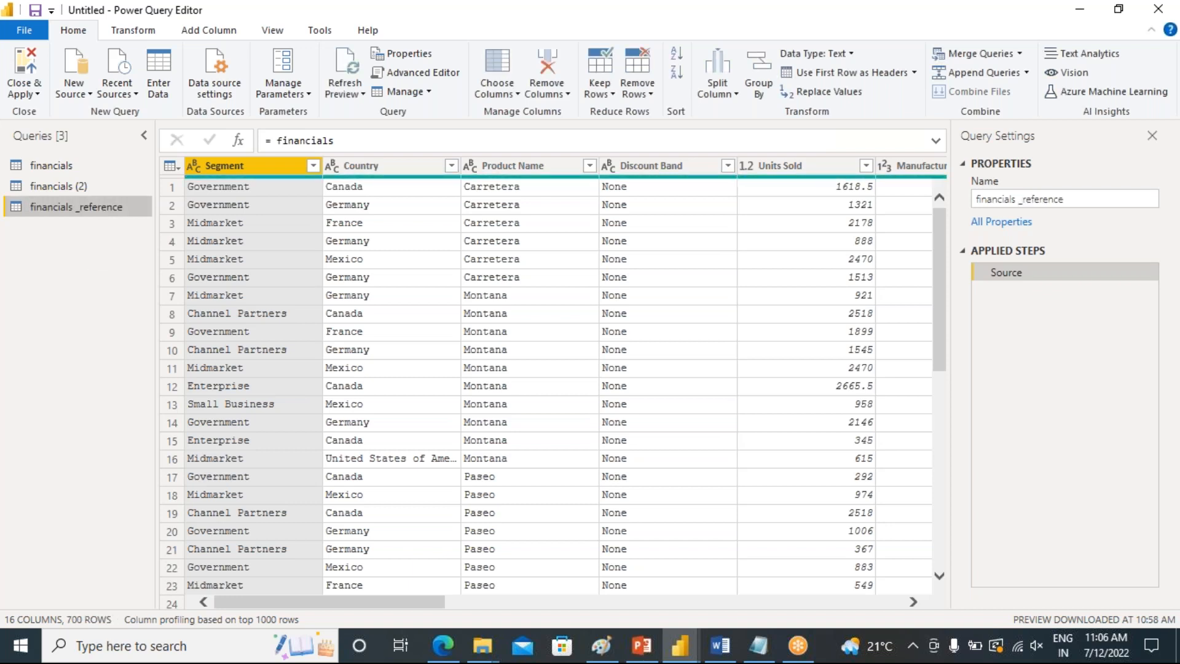
Switch among the financials, financials (2) and financials _reference queries to compare their columns and applied steps
left_click(59, 172)
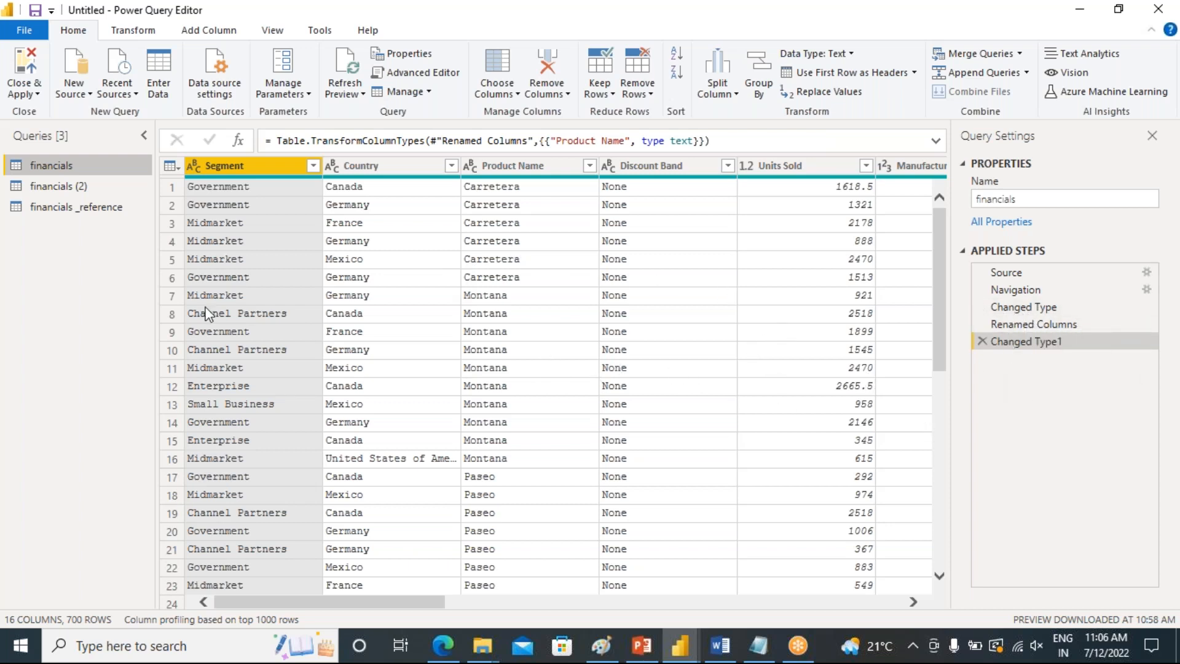
left_click(64, 208)
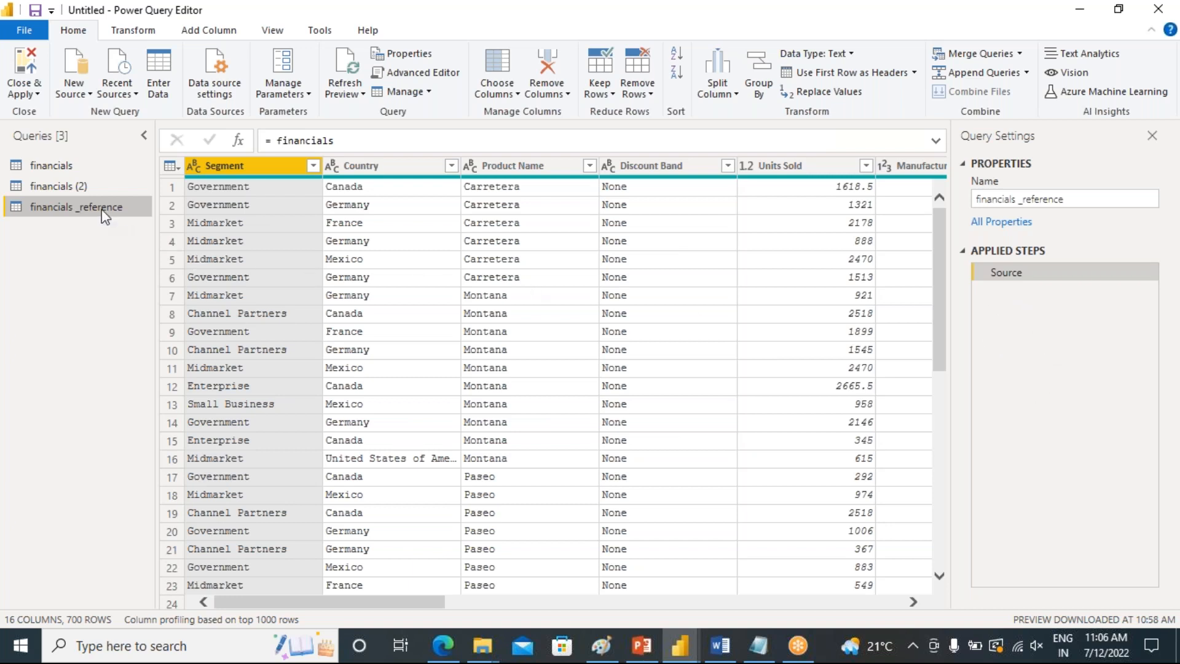
left_click(68, 188)
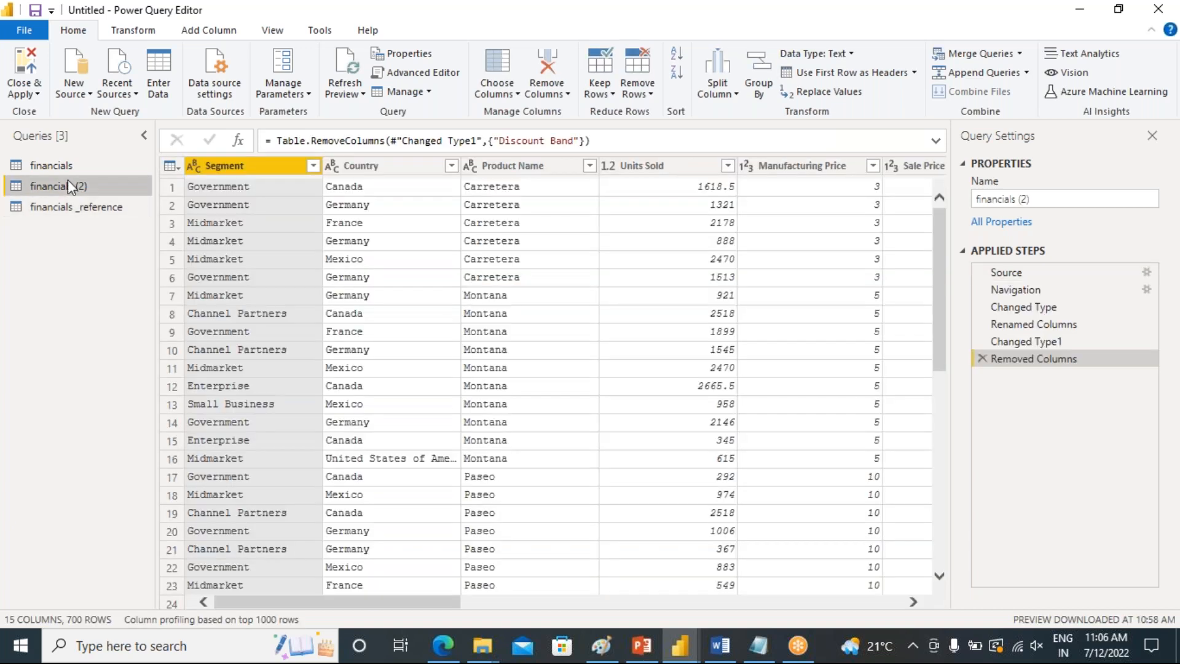
left_click(65, 171)
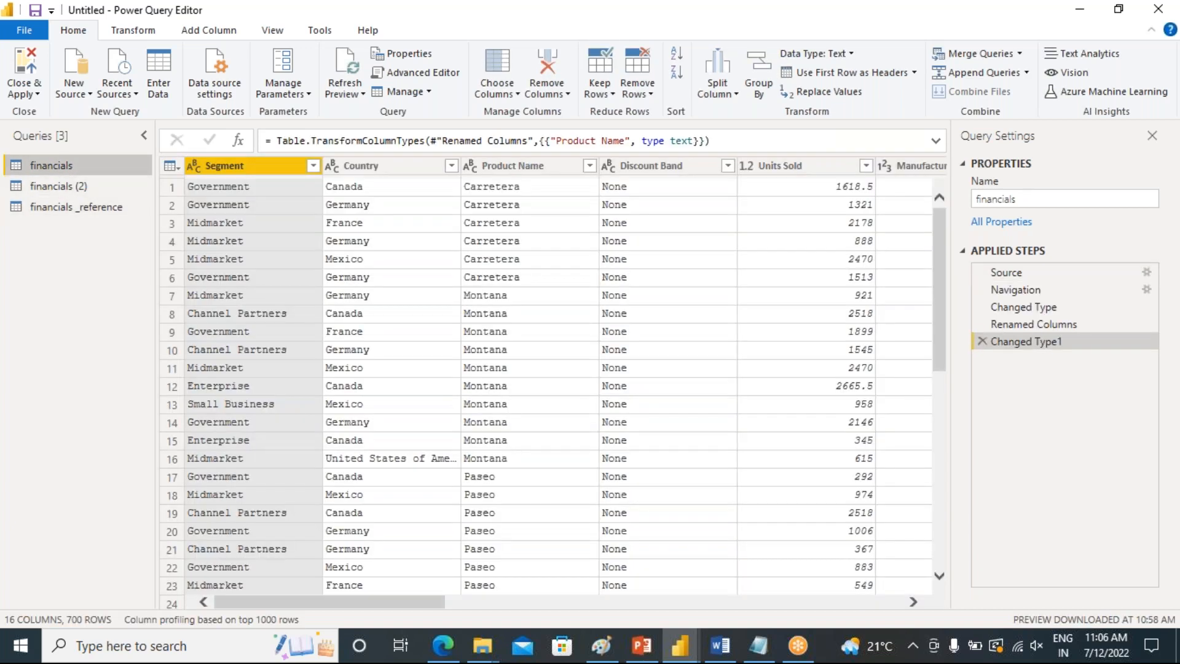
left_click(58, 188)
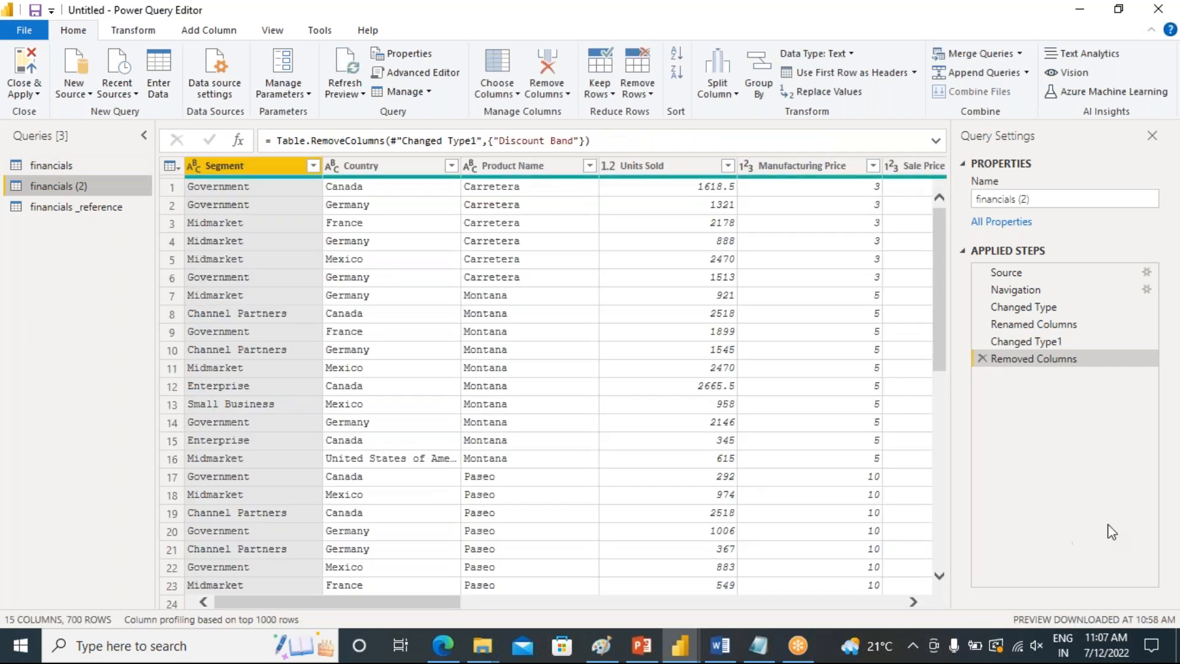
left_click(62, 209)
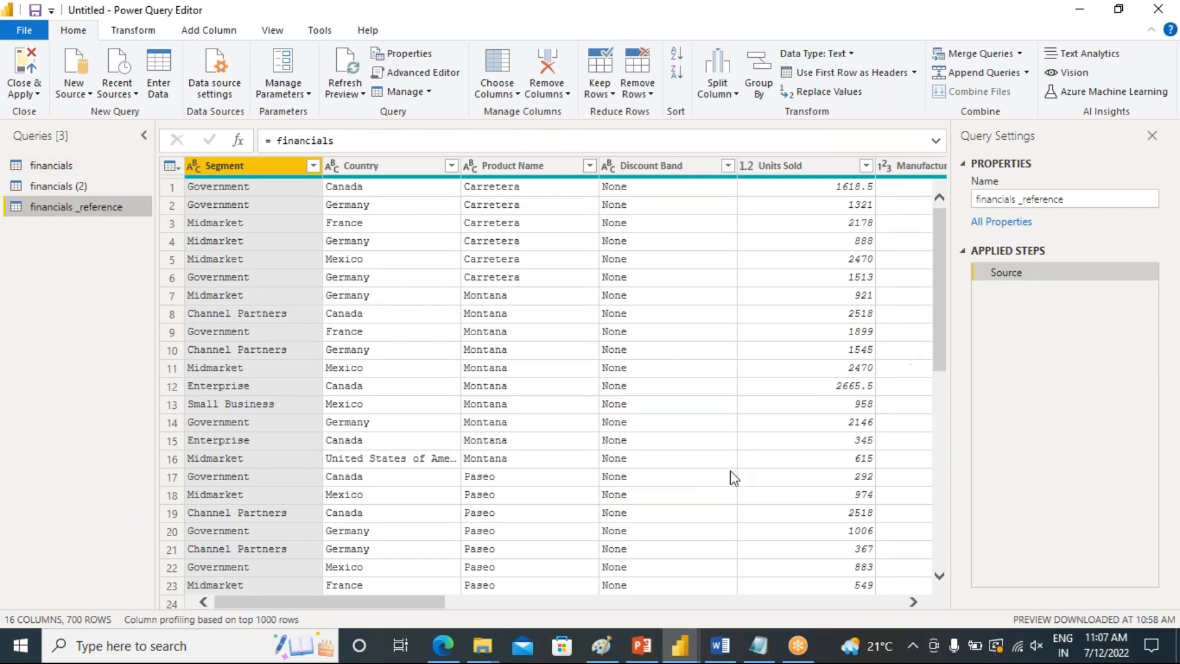
left_click(43, 165)
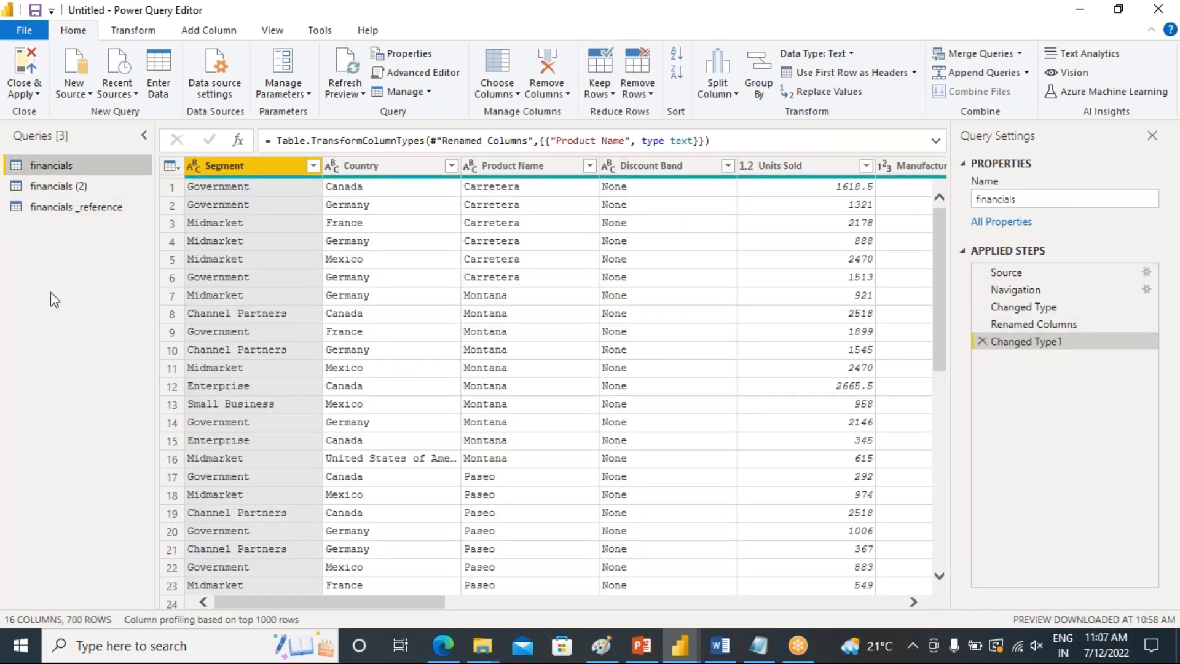
left_click(45, 209)
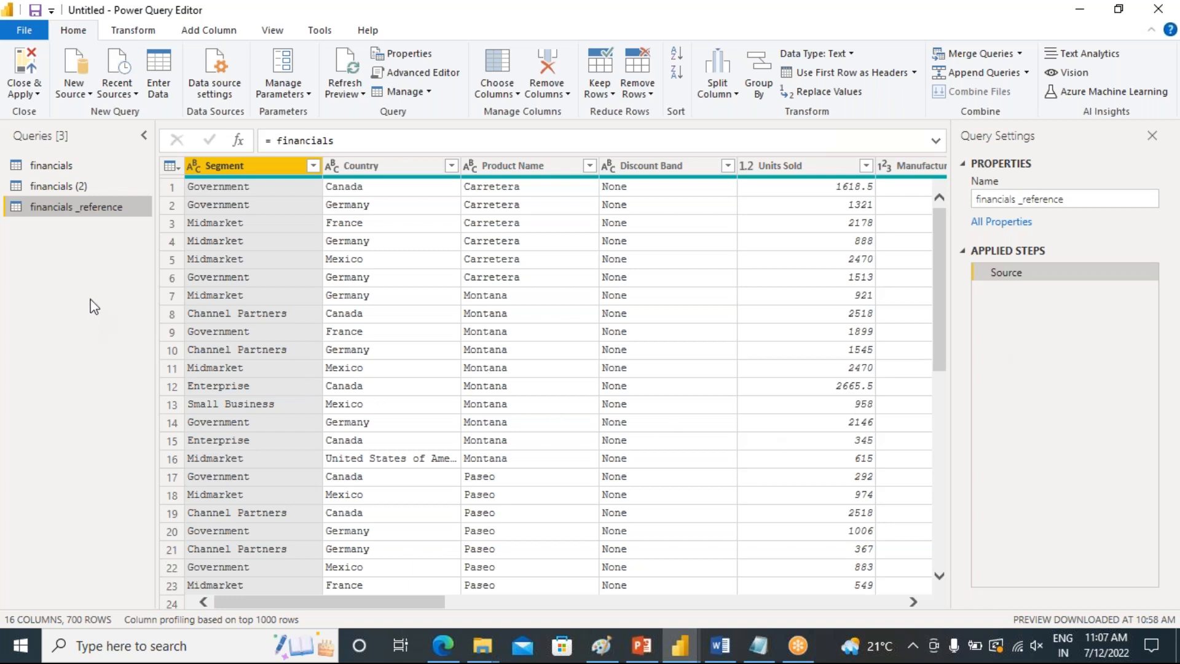
left_click(39, 167)
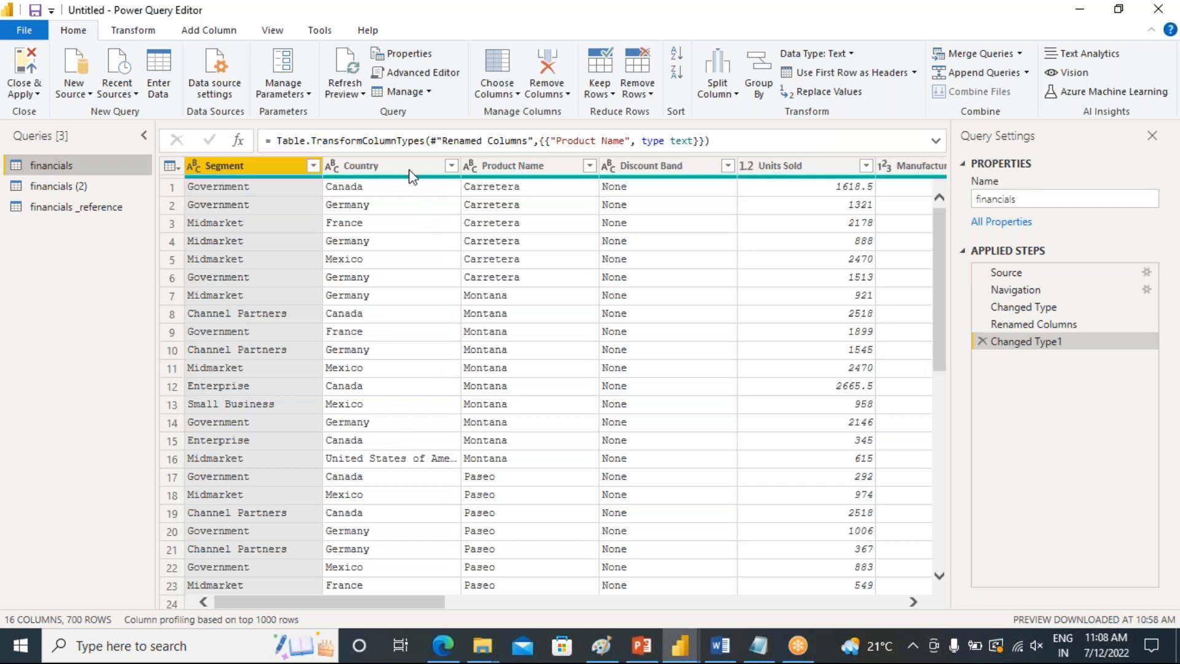
Remove the Country column from the financials query
left_click(406, 166)
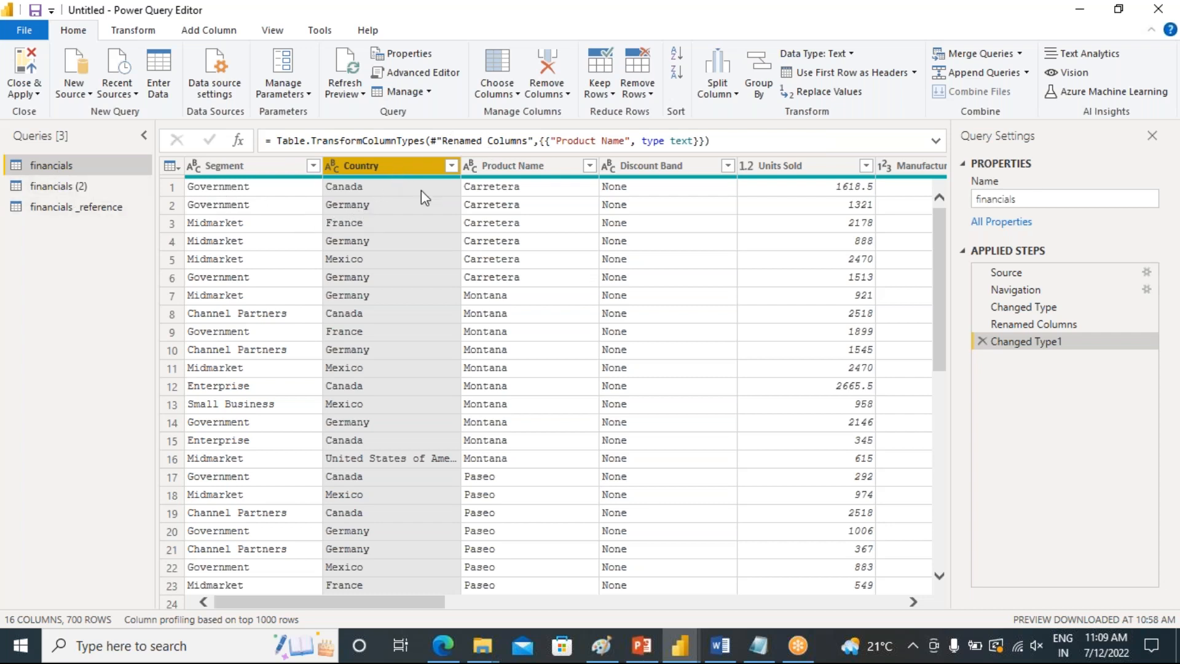
left_click(556, 93)
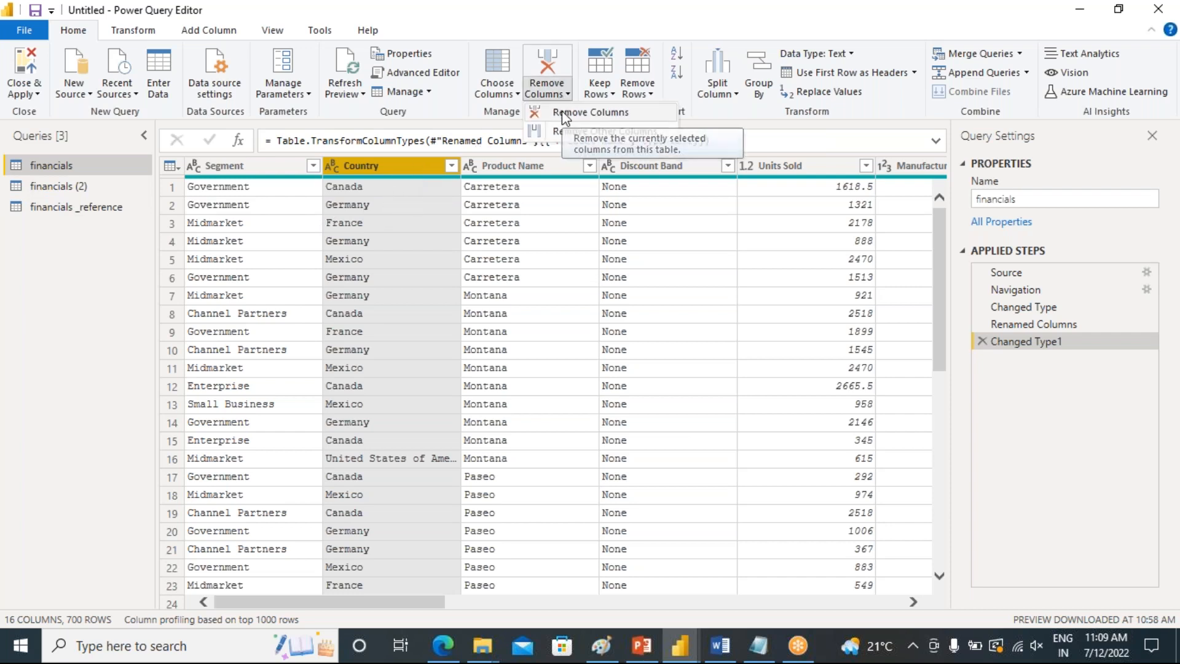
left_click(562, 112)
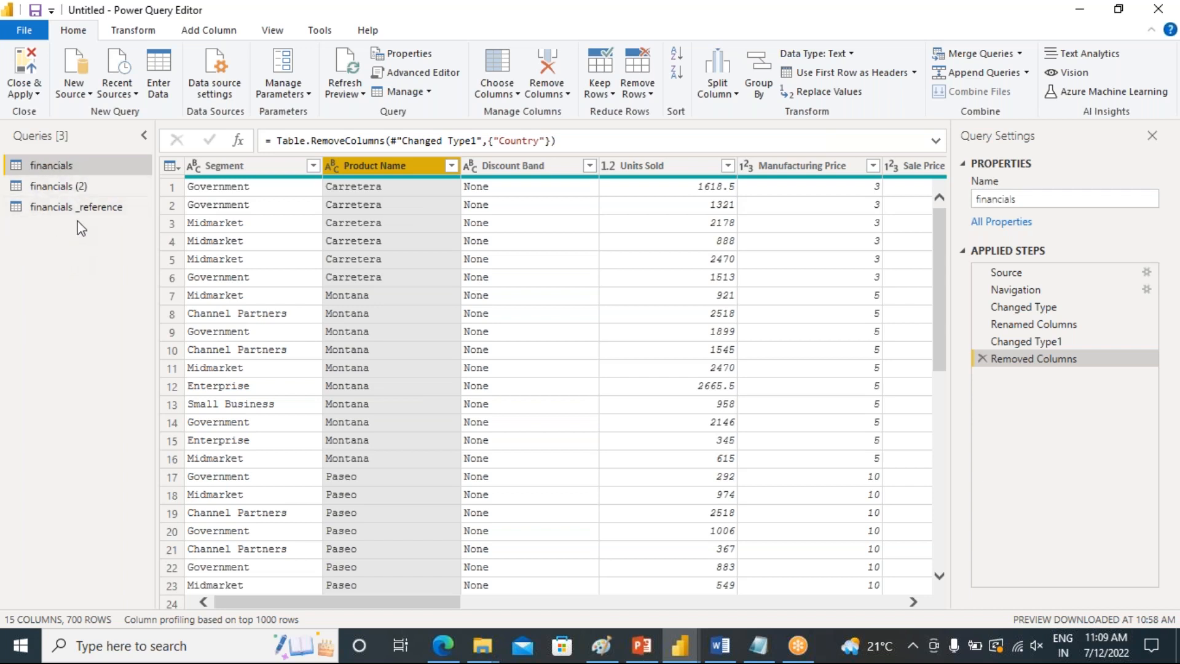
Check the columns of the financials (2) and financials _reference queries against the financials query
left_click(44, 189)
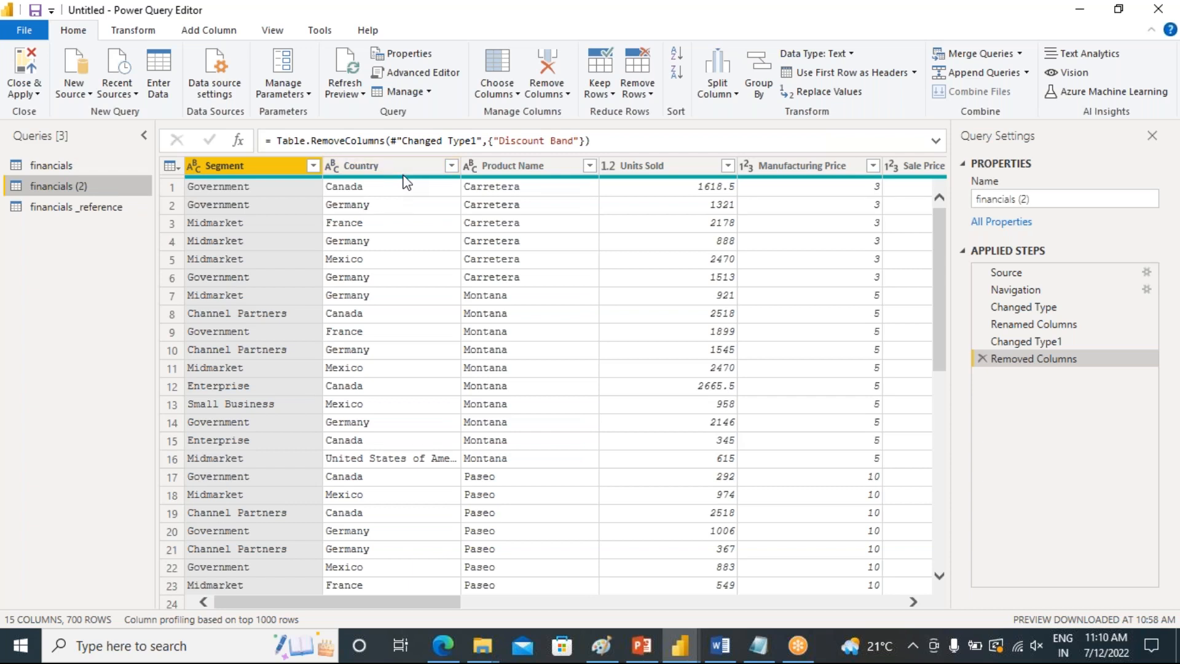
left_click(71, 208)
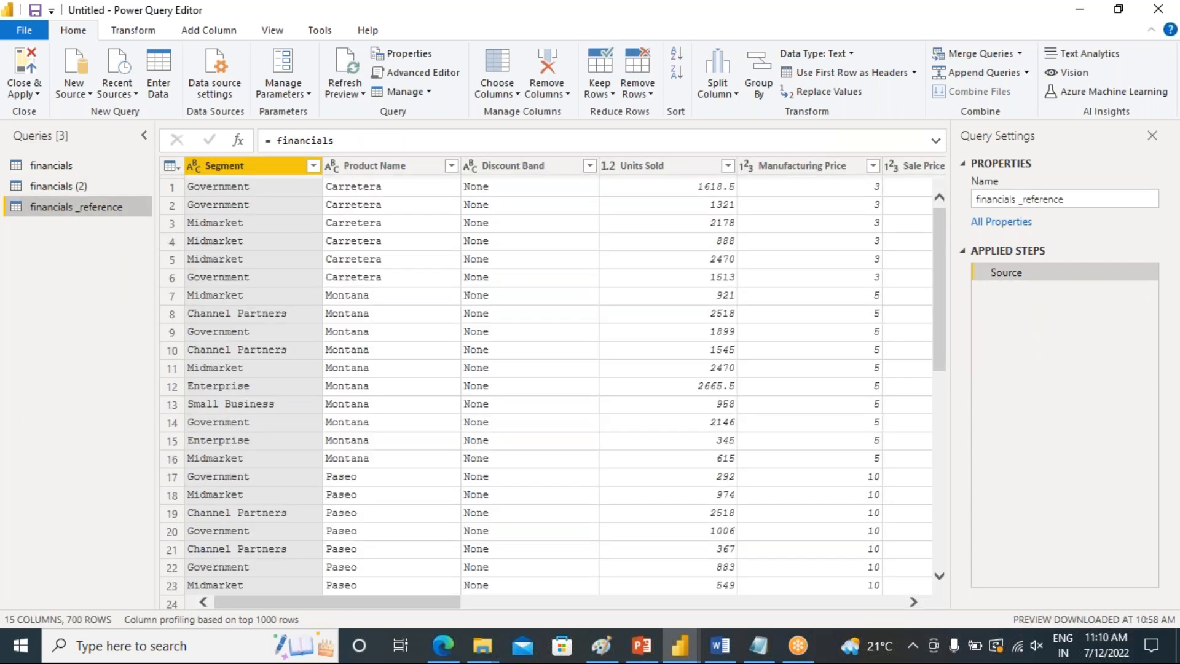
left_click_drag(325, 598, 834, 615)
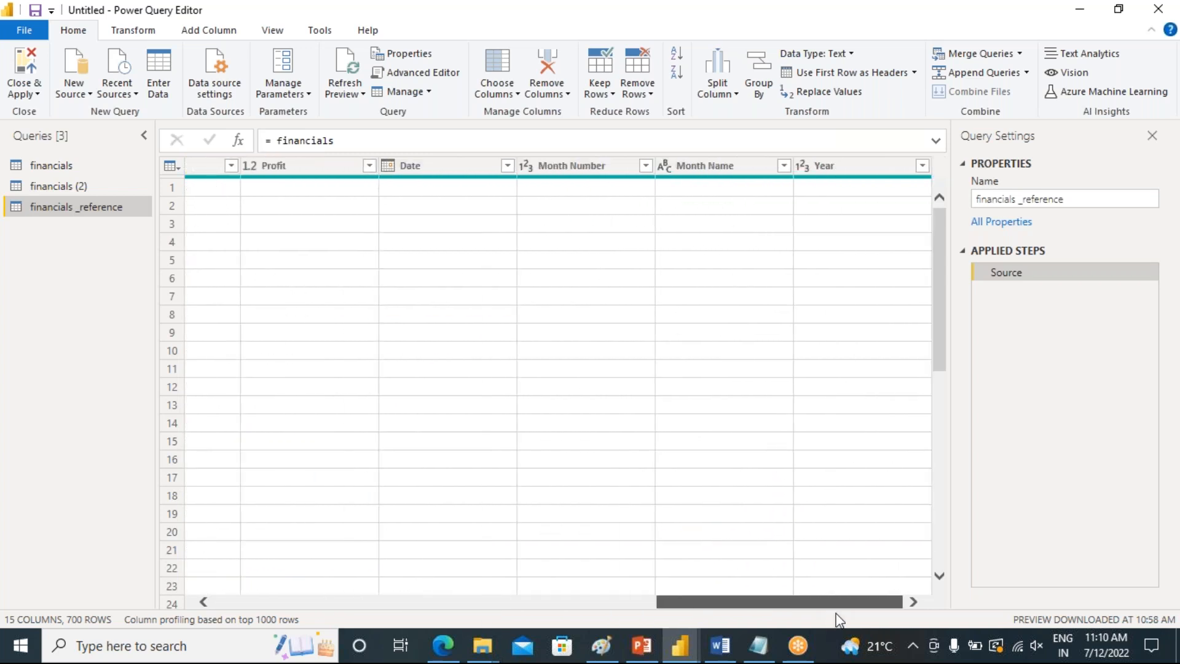
left_click(61, 167)
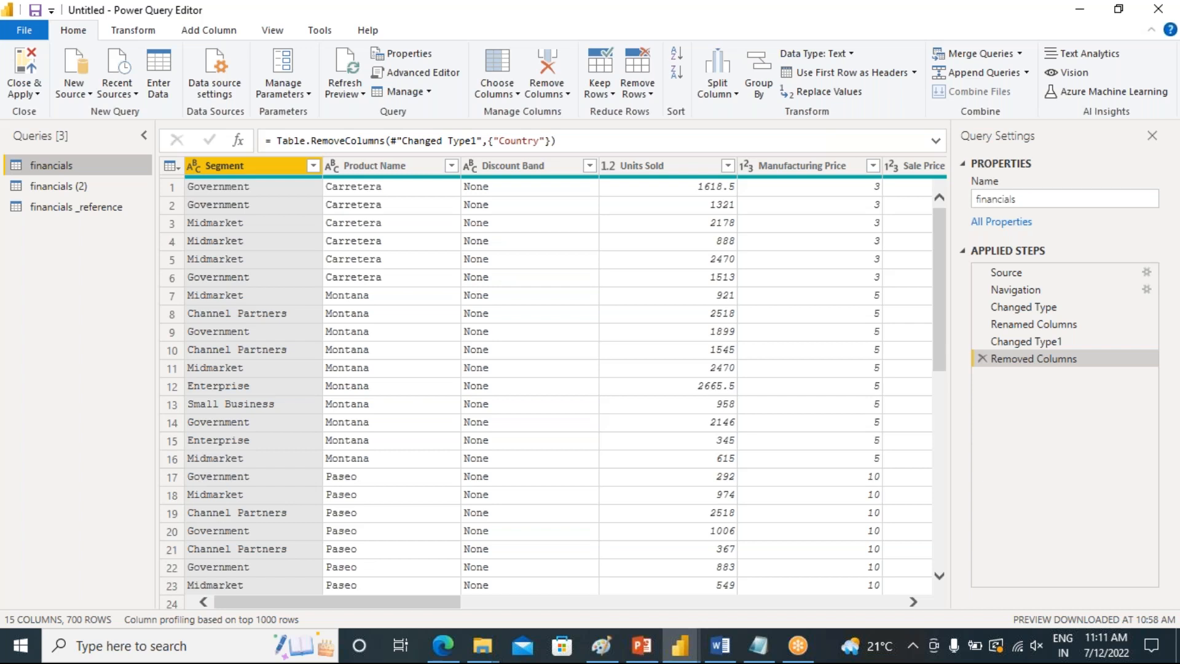
left_click(49, 209)
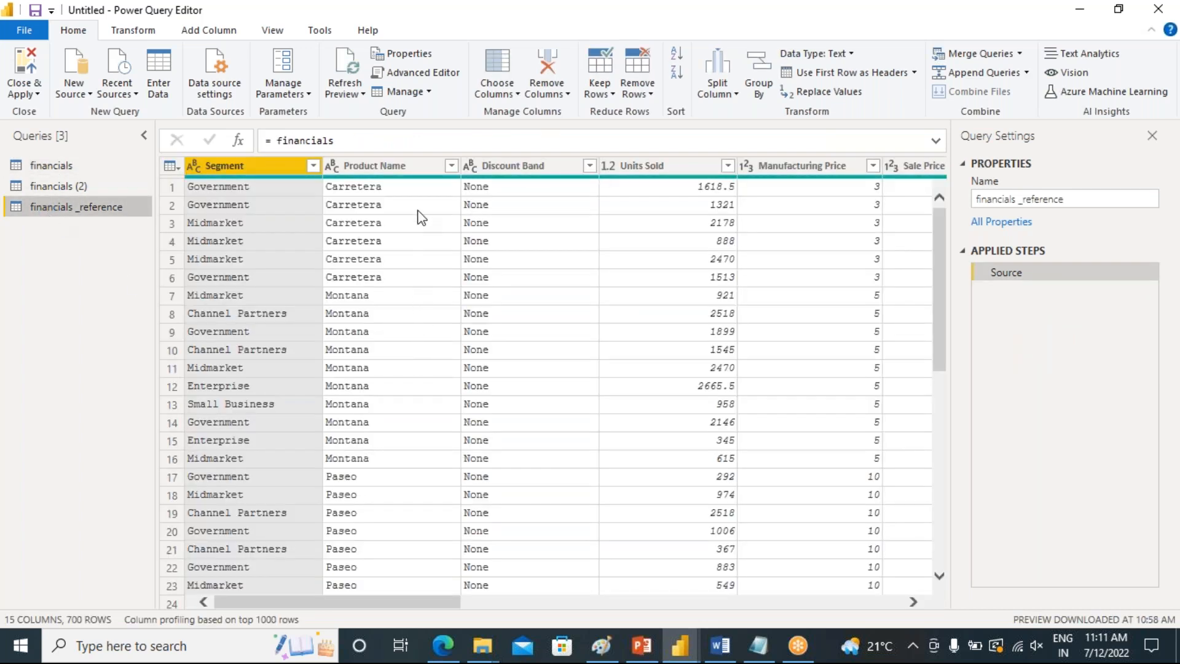
Remove the Product Name column from the financials _reference query
left_click(408, 164)
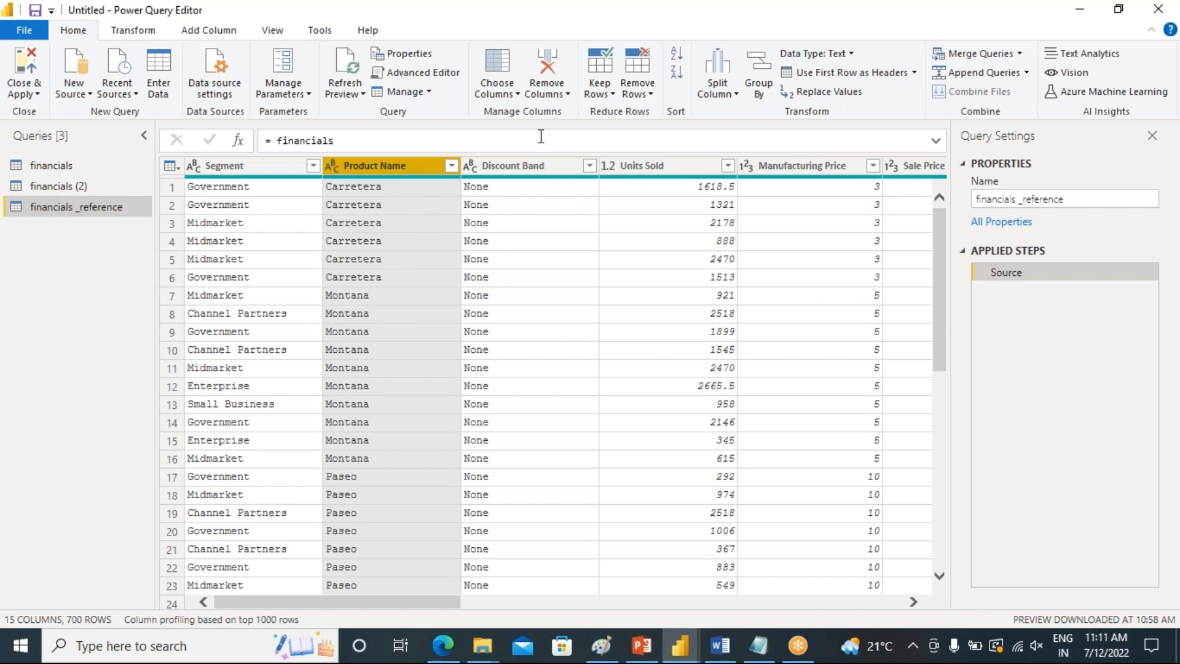
left_click(568, 96)
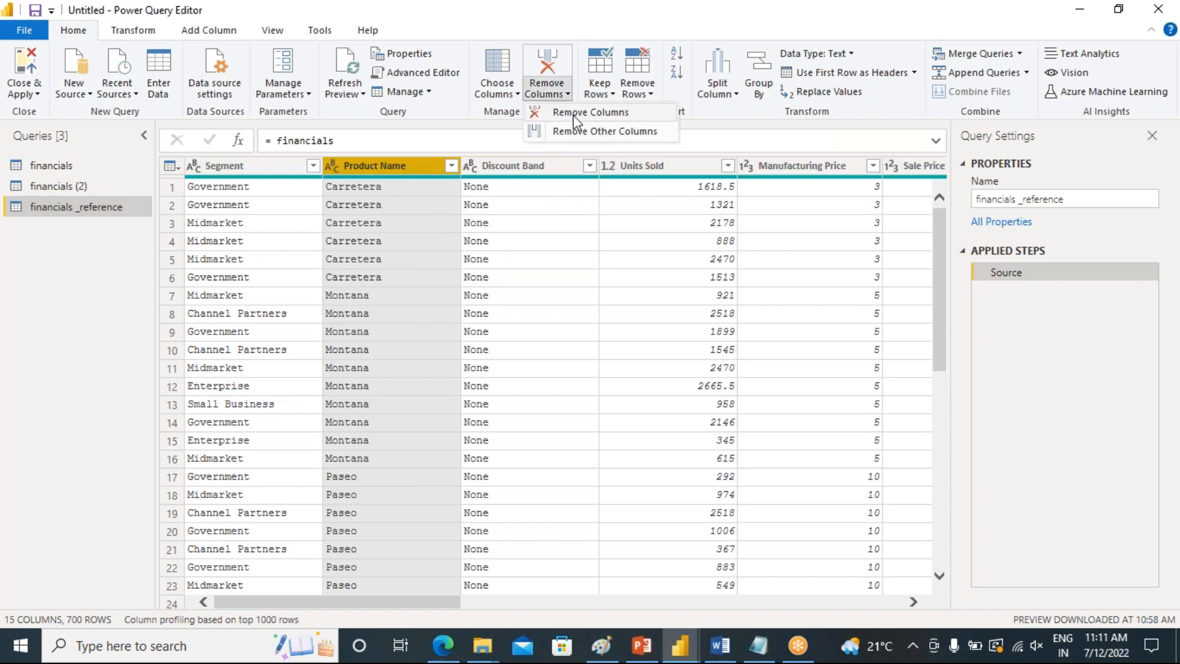
left_click(573, 113)
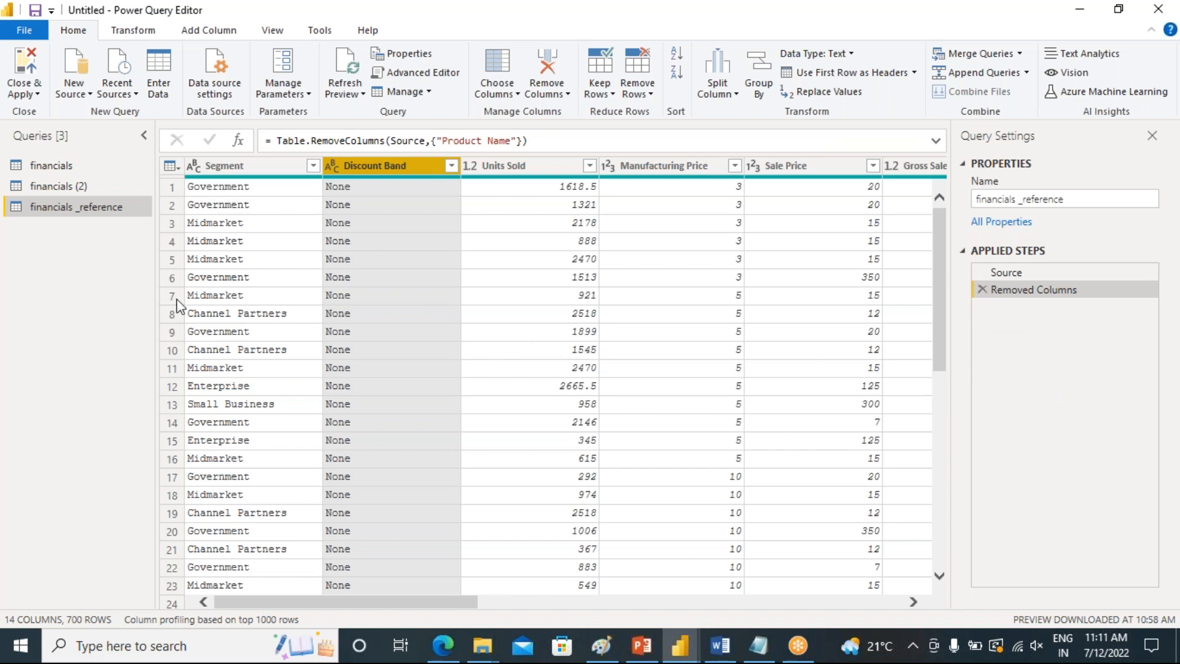
Switch between the financials and financials _reference queries to compare their columns and applied steps
left_click(46, 167)
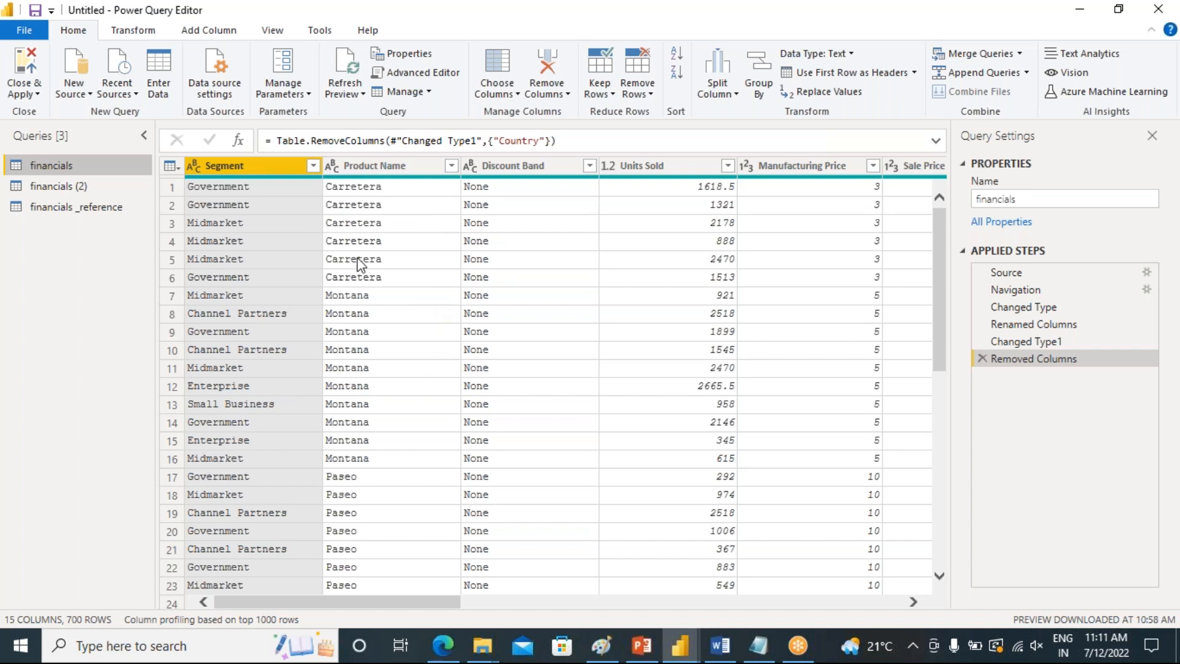
left_click(49, 209)
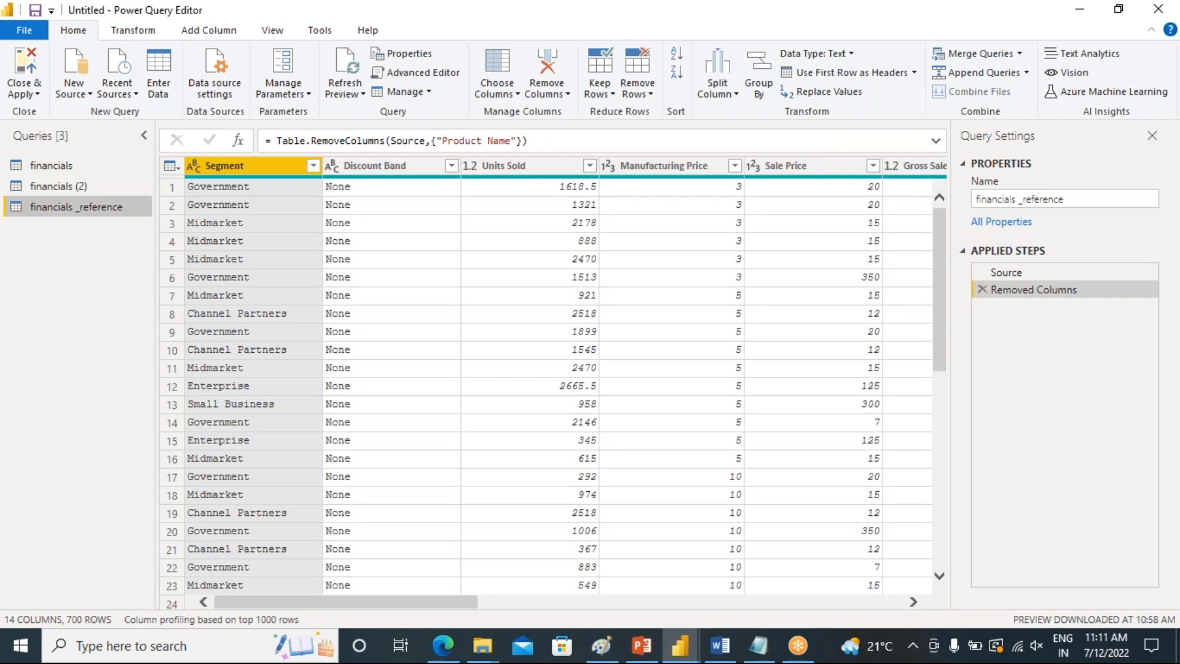
left_click(49, 166)
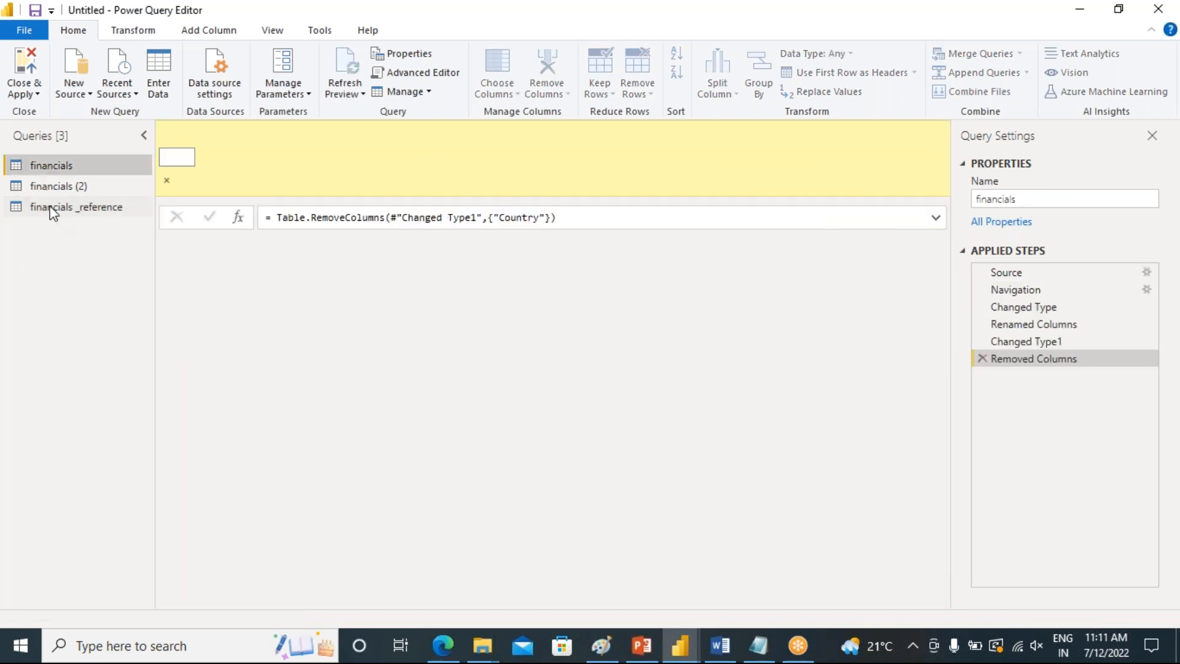
left_click(64, 208)
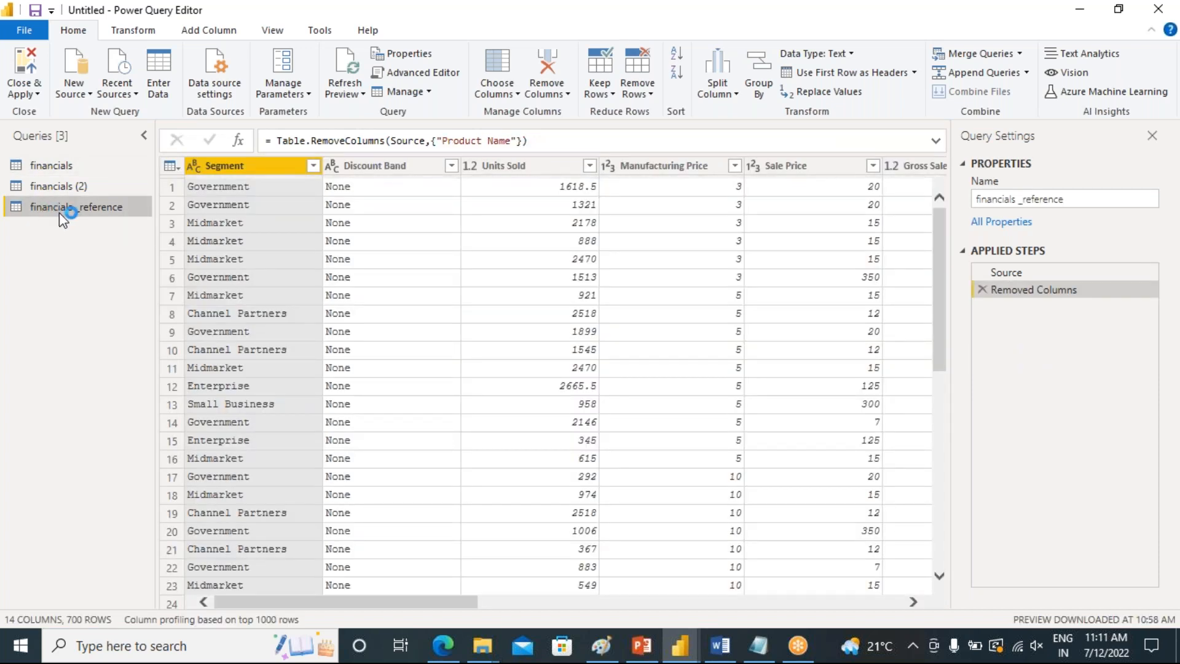
left_click(40, 164)
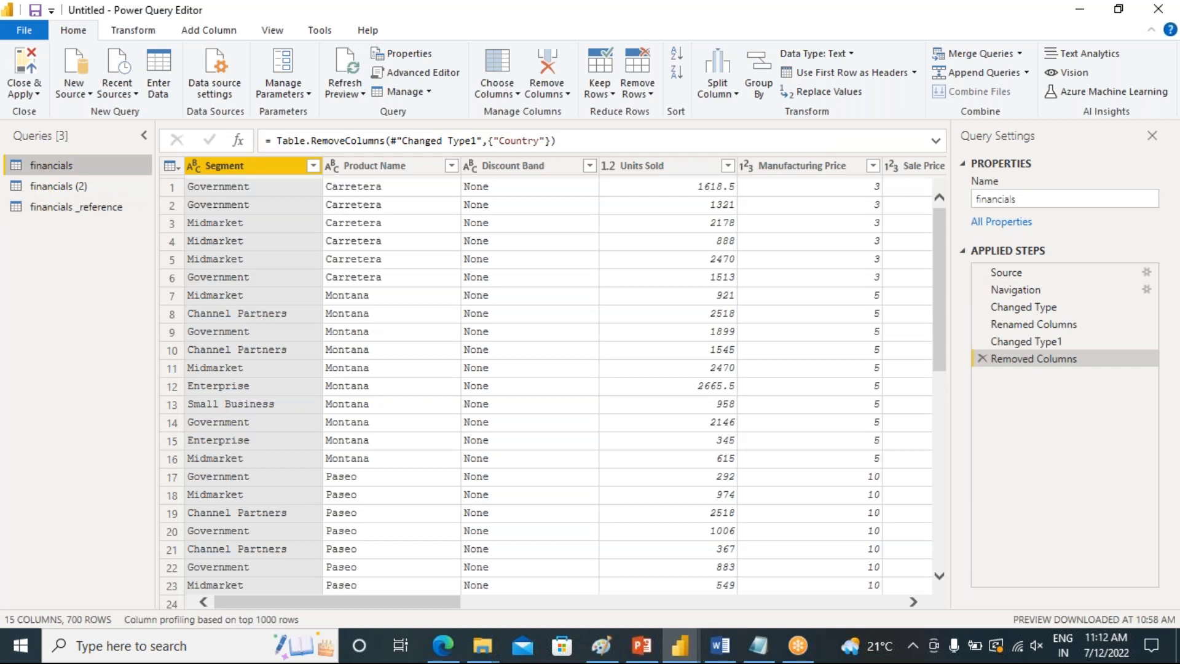
left_click(55, 209)
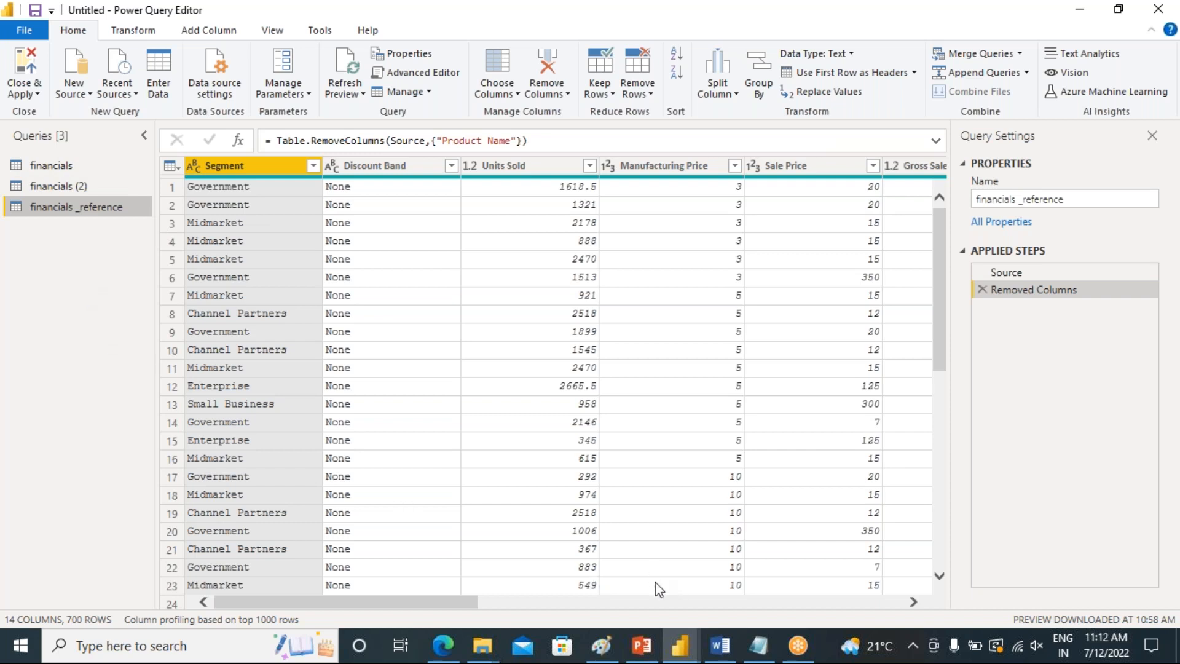
Switch to the PowerPoint presentation and highlight the first Reference bullet point on slide 2
left_click(641, 645)
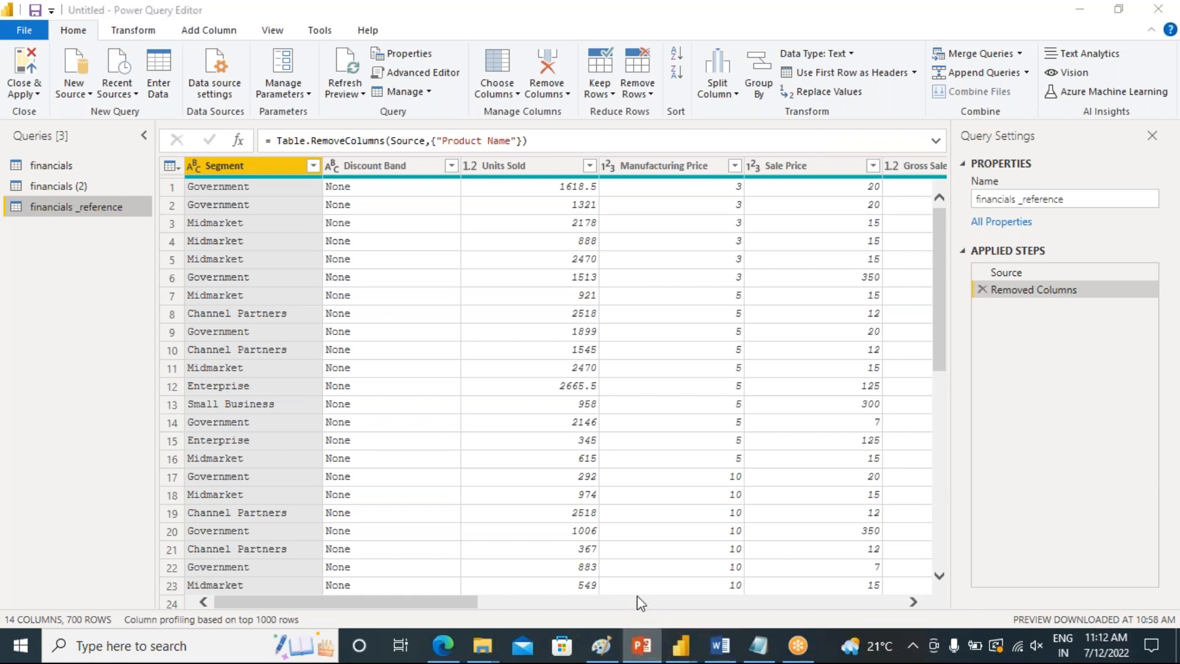
right_click(384, 408)
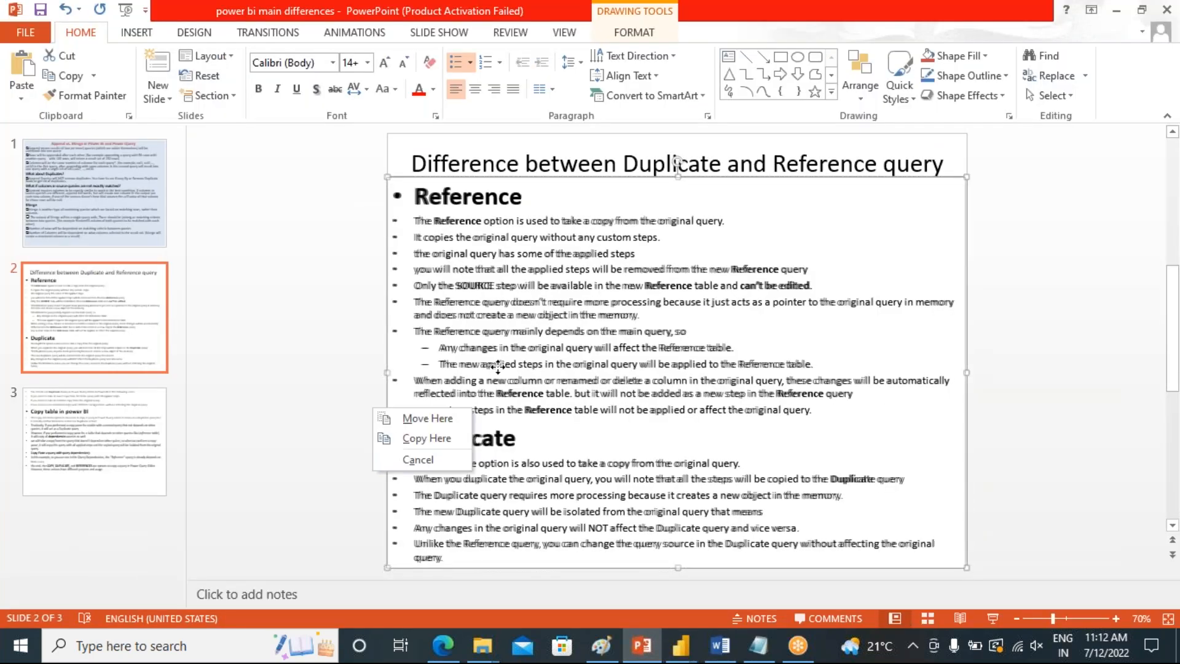
left_click(435, 313)
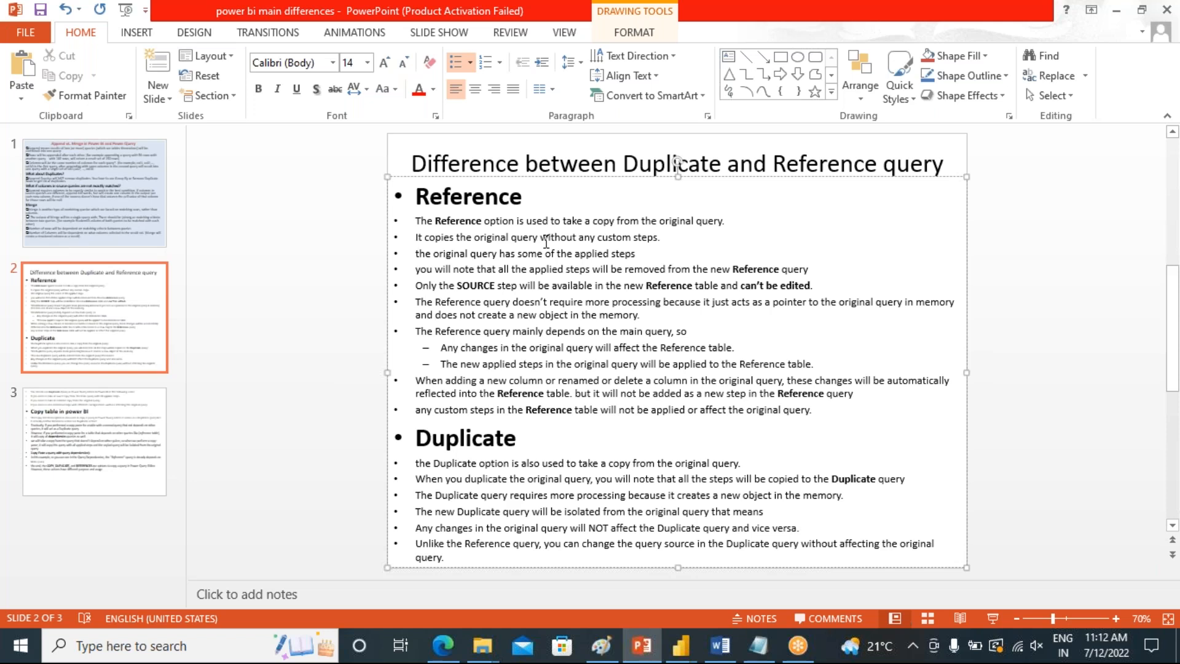
left_click_drag(729, 223, 435, 221)
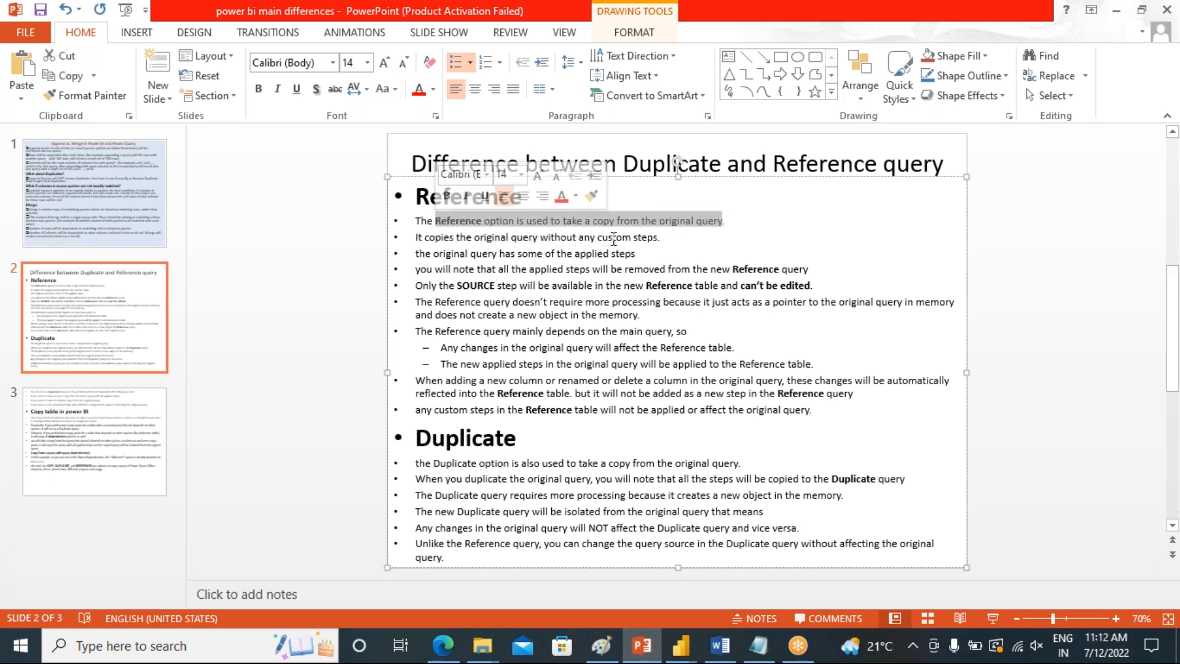
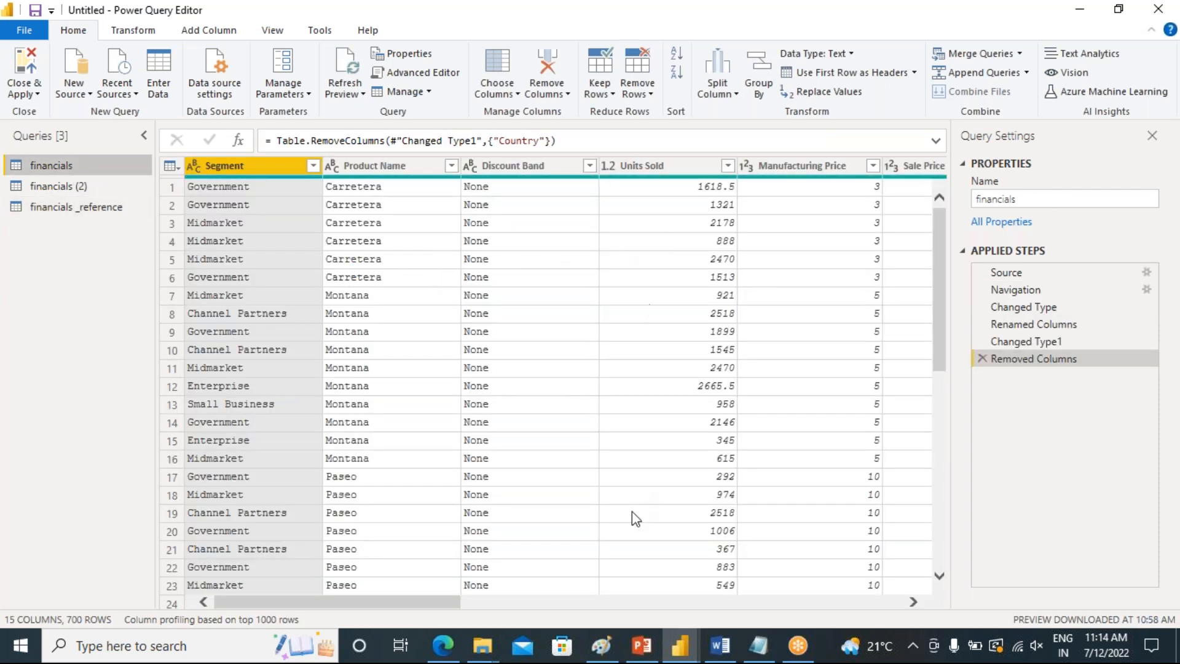
Change the Sale Price column's data type to Decimal Number in the financials query
left_click_drag(428, 605, 519, 613)
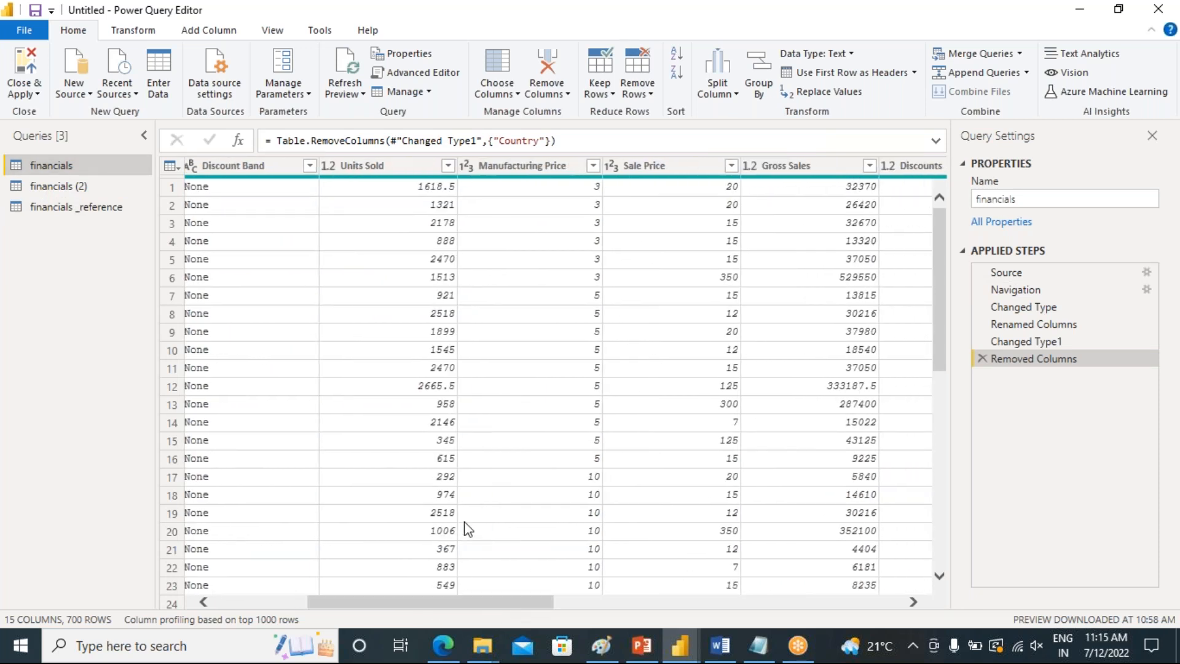
left_click(678, 167)
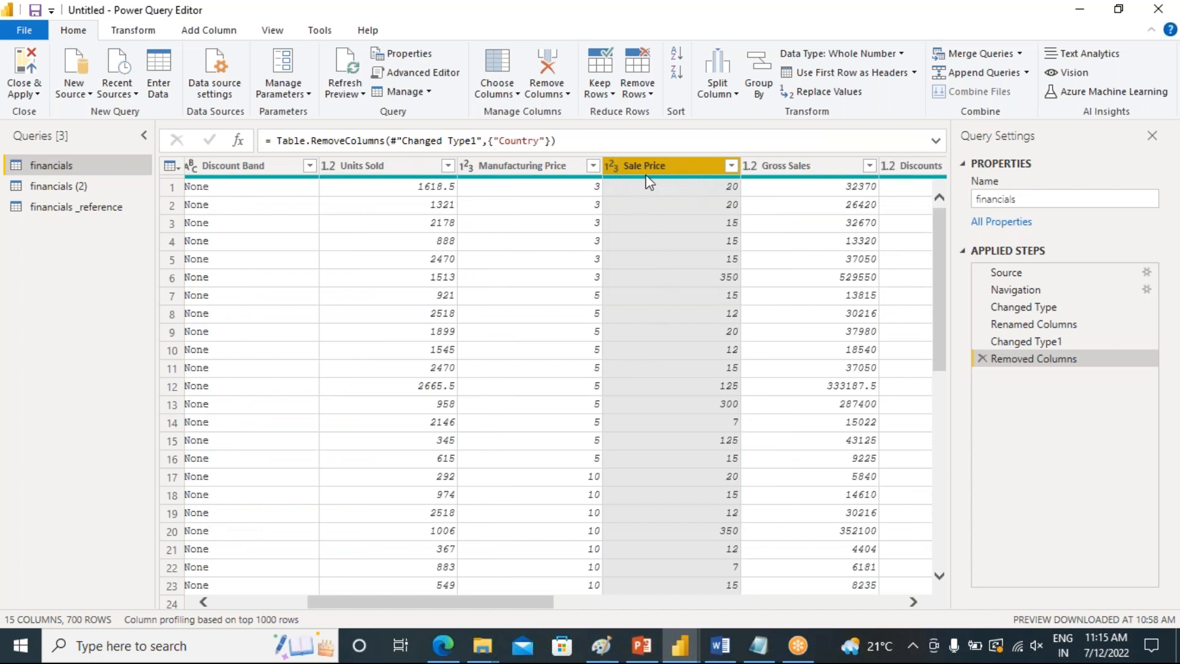
left_click(610, 167)
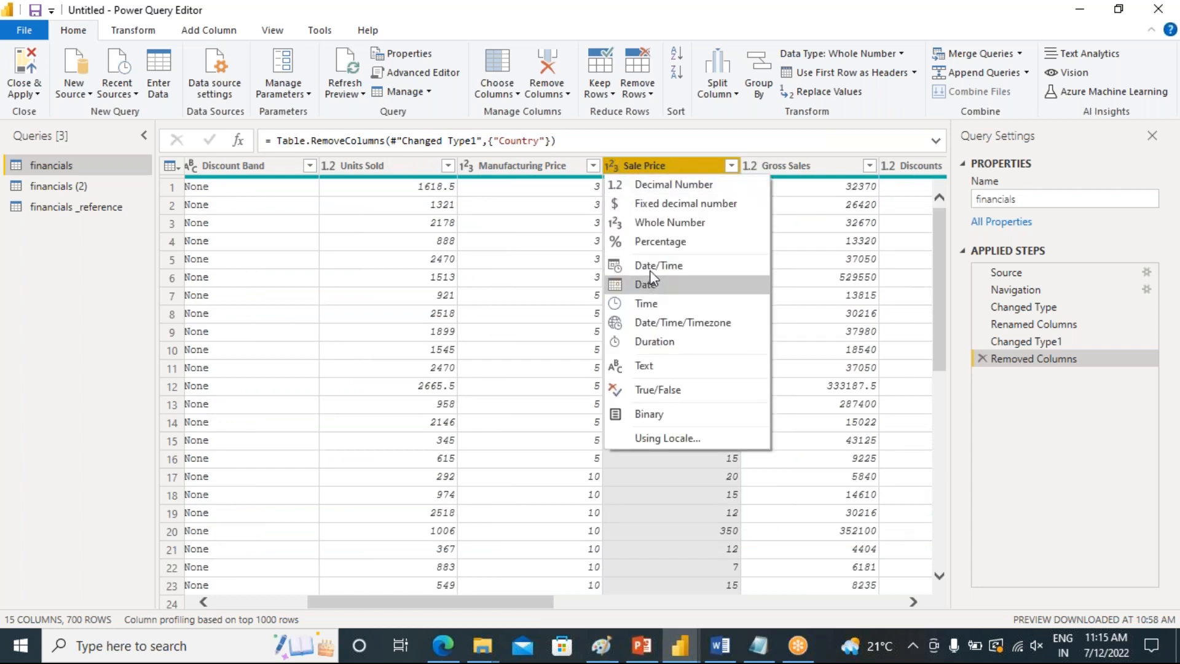
left_click(655, 182)
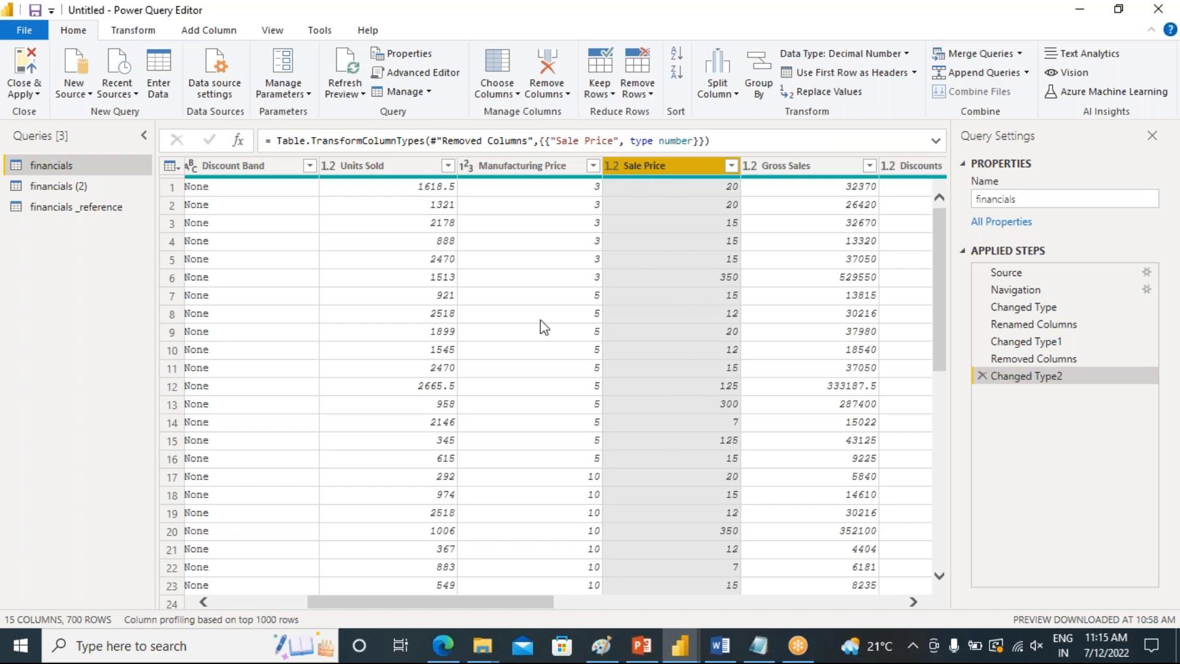
Change the Manufacturing Price column's data type to Decimal Number in the financials query
left_click(56, 208)
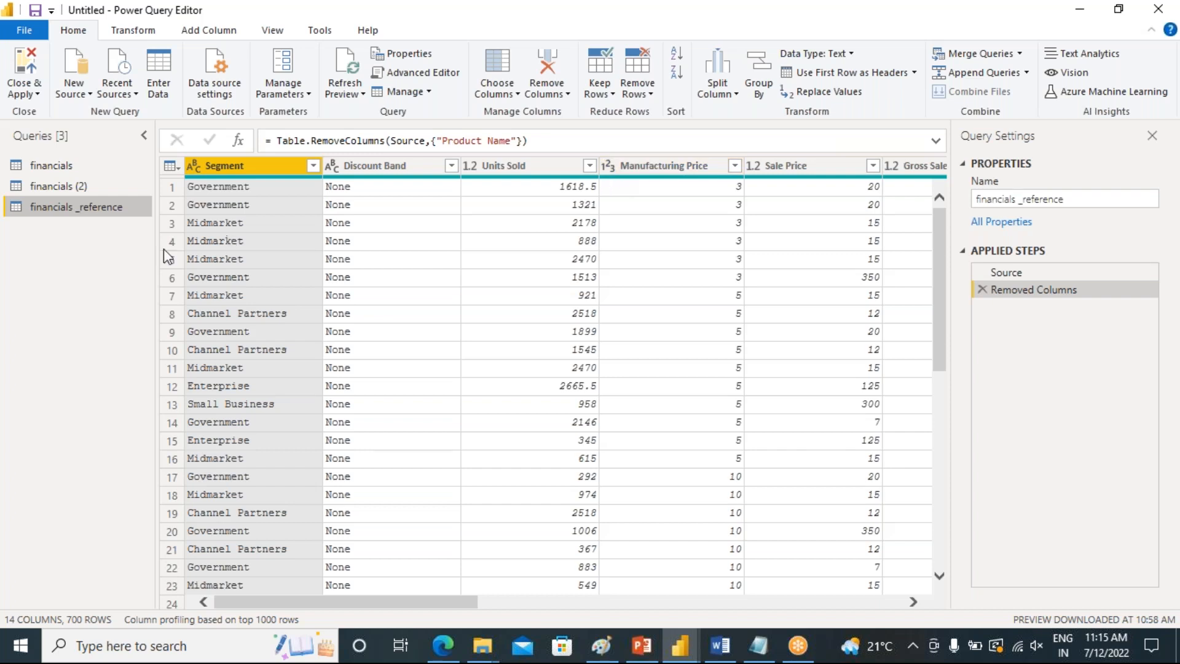
left_click(50, 166)
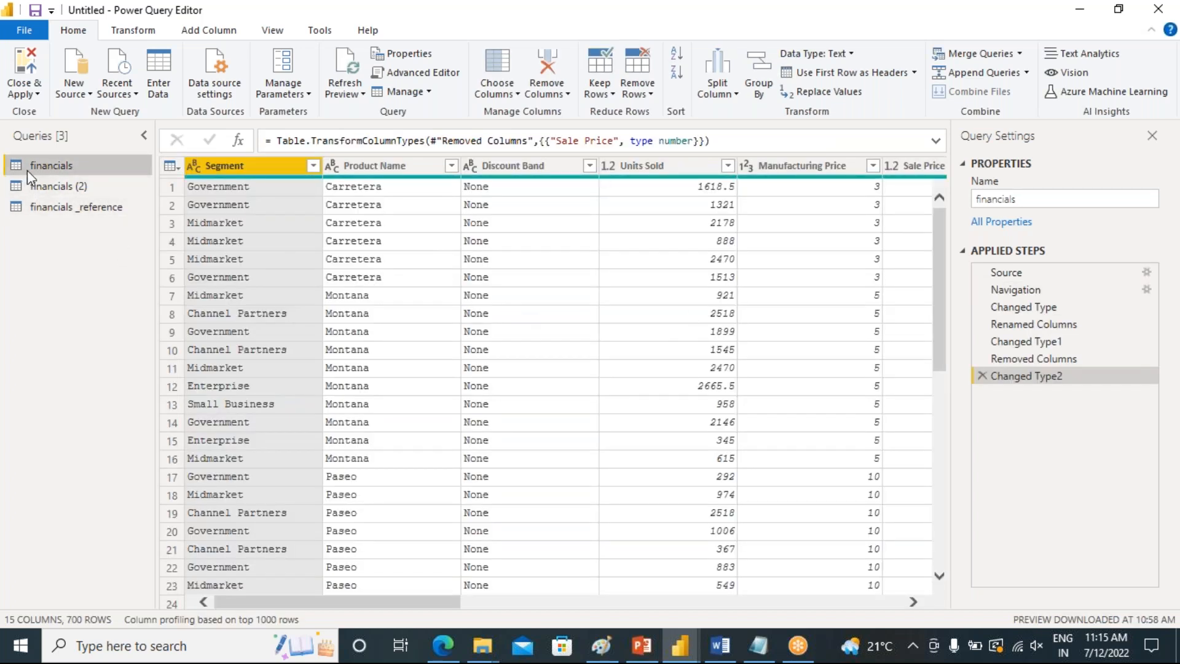
left_click(872, 165)
left_click(747, 166)
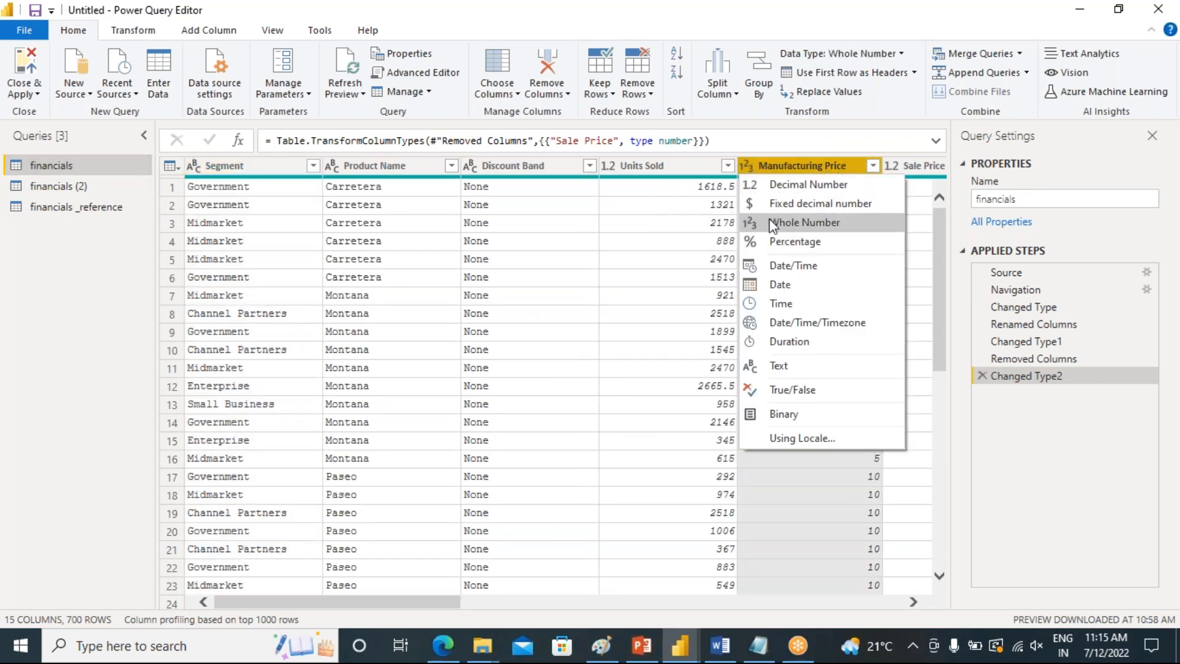
left_click(762, 185)
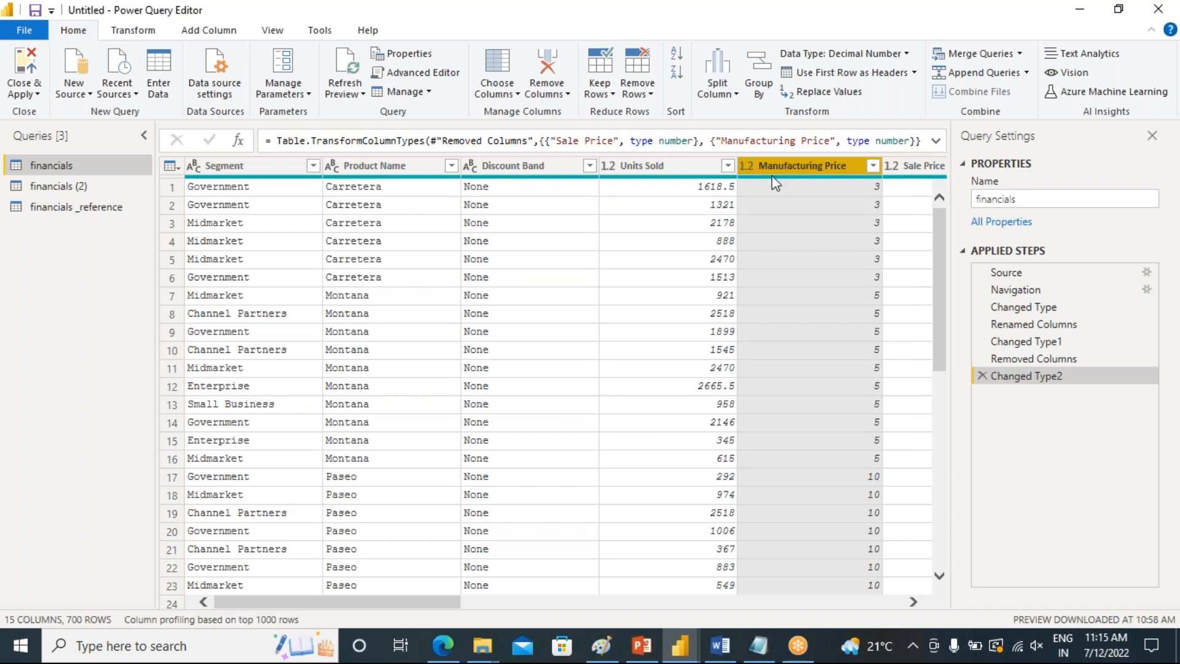
Switch between the financials _reference and financials queries to compare their columns and applied steps
left_click(50, 210)
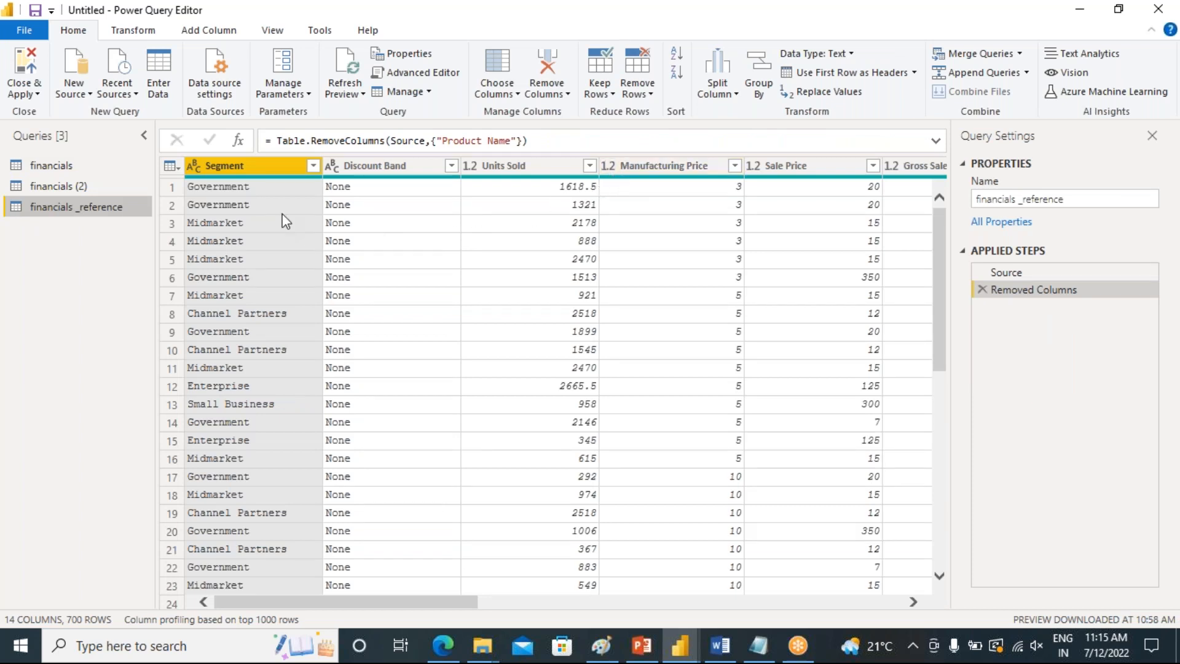
left_click(38, 165)
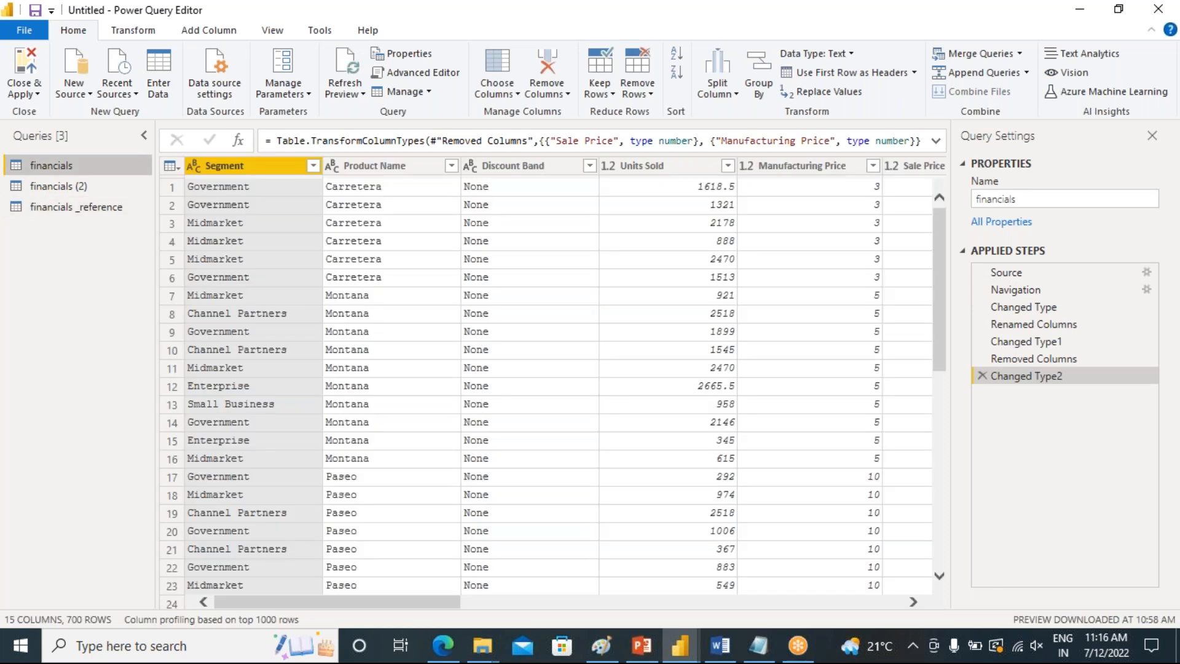
left_click(57, 209)
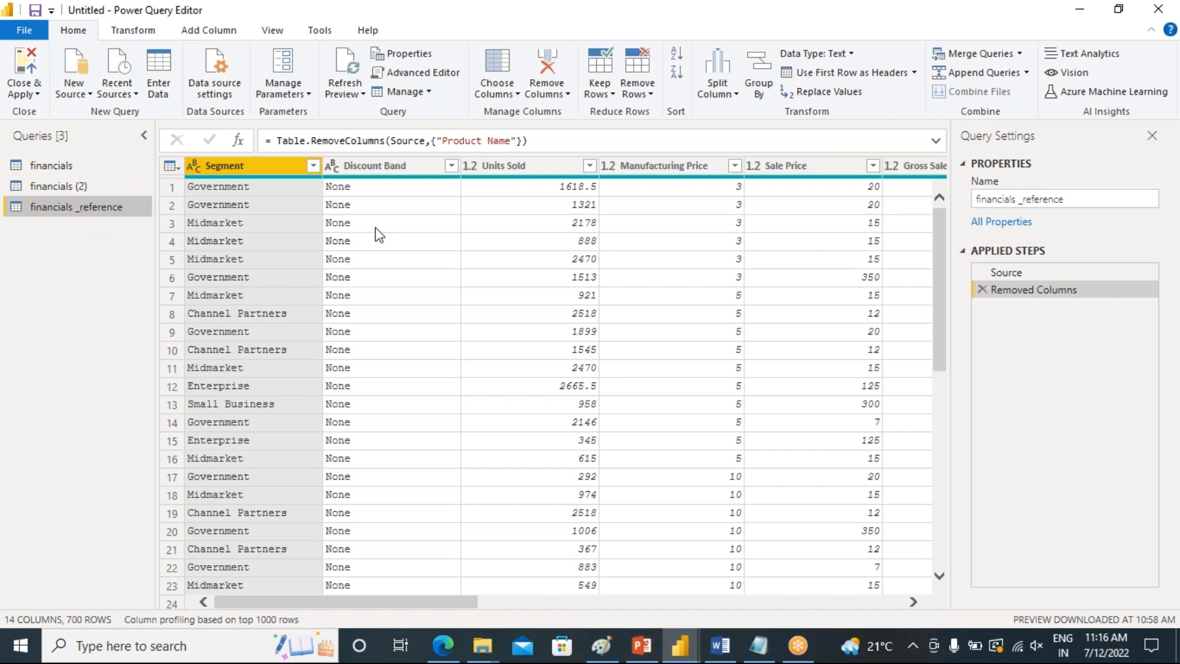
left_click(52, 167)
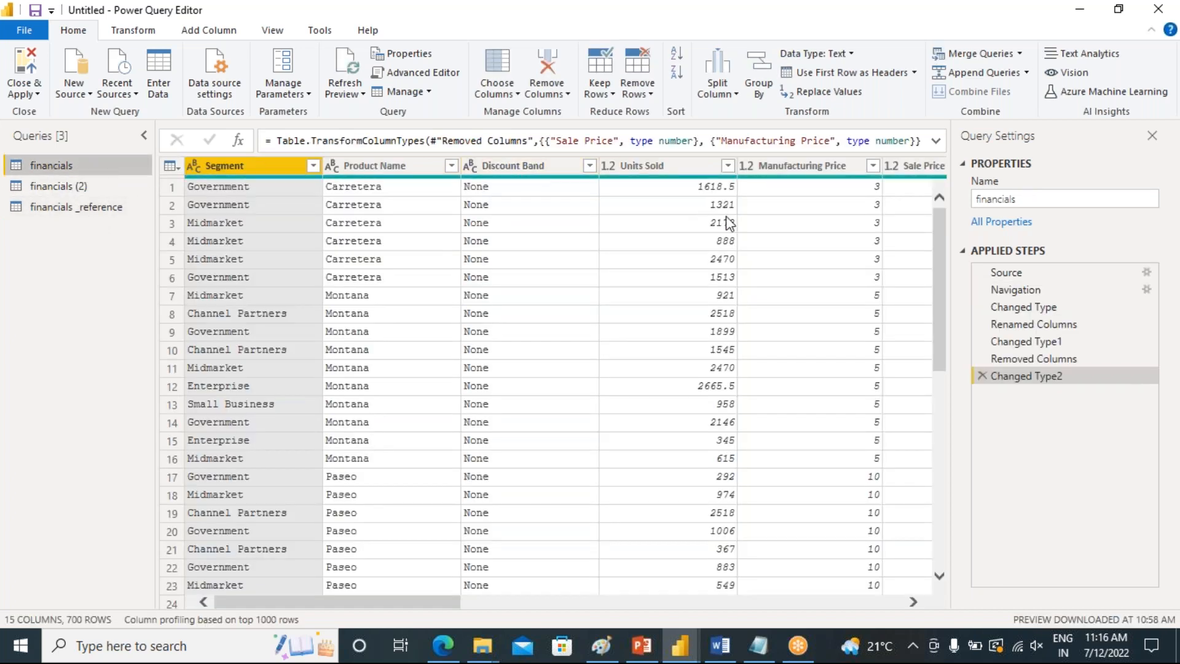
left_click(57, 209)
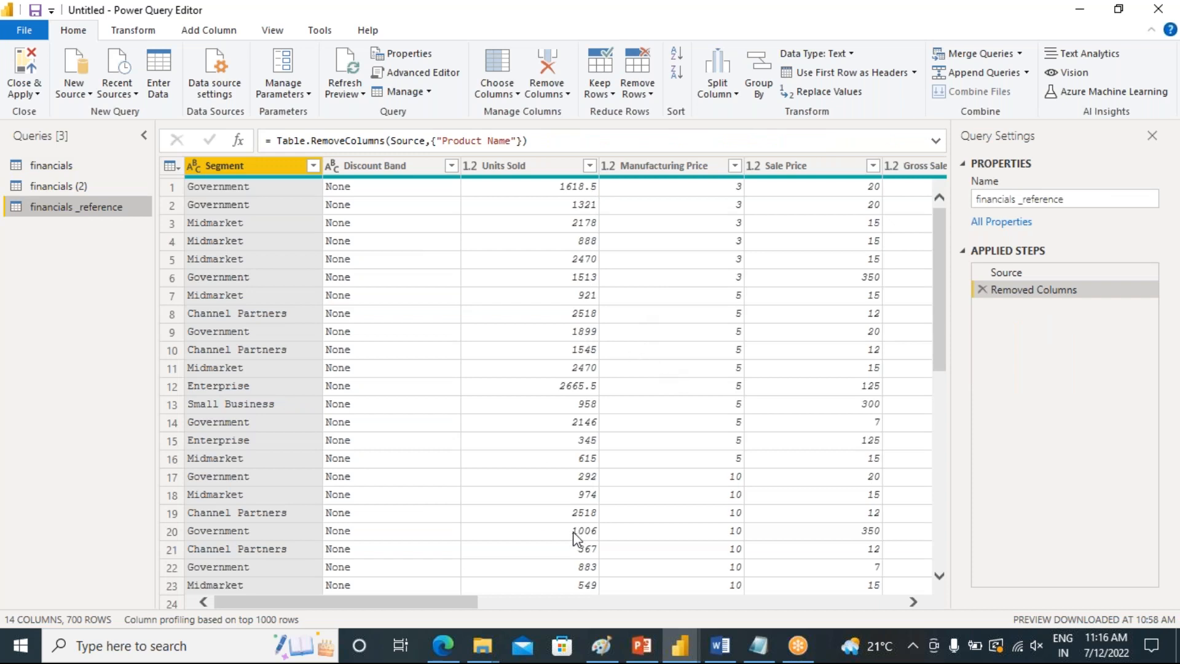
Switch to the PowerPoint presentation and highlight the Reference bullet about adding, renaming or deleting columns on slide 2
mouse_move(717, 650)
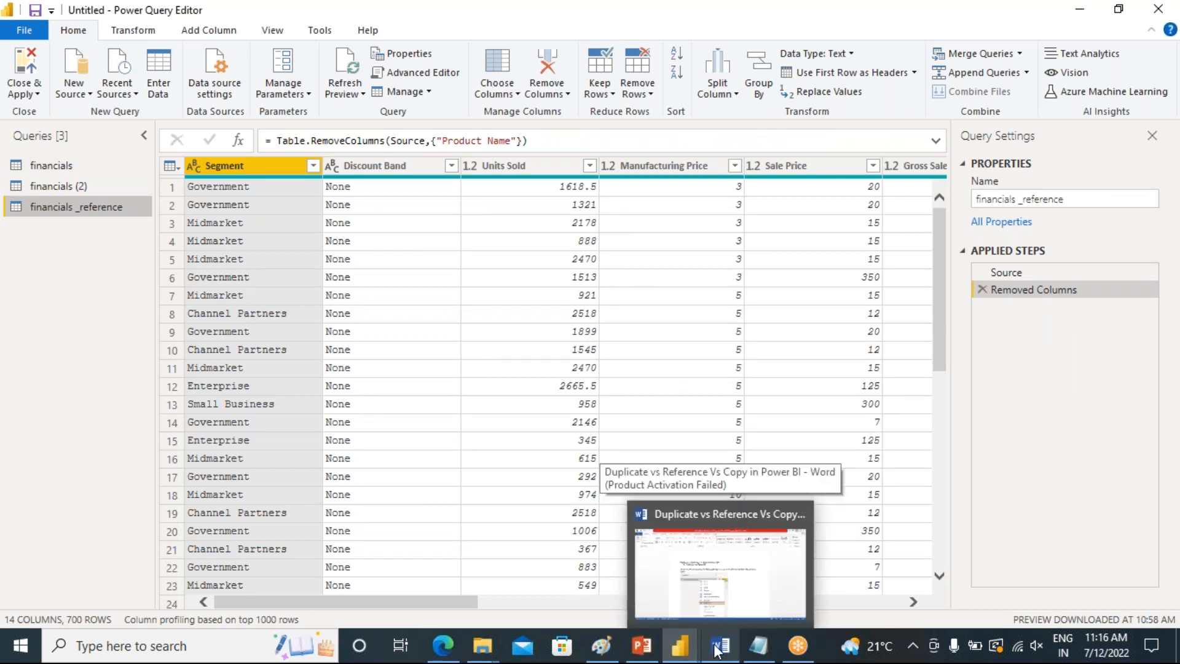
left_click(642, 645)
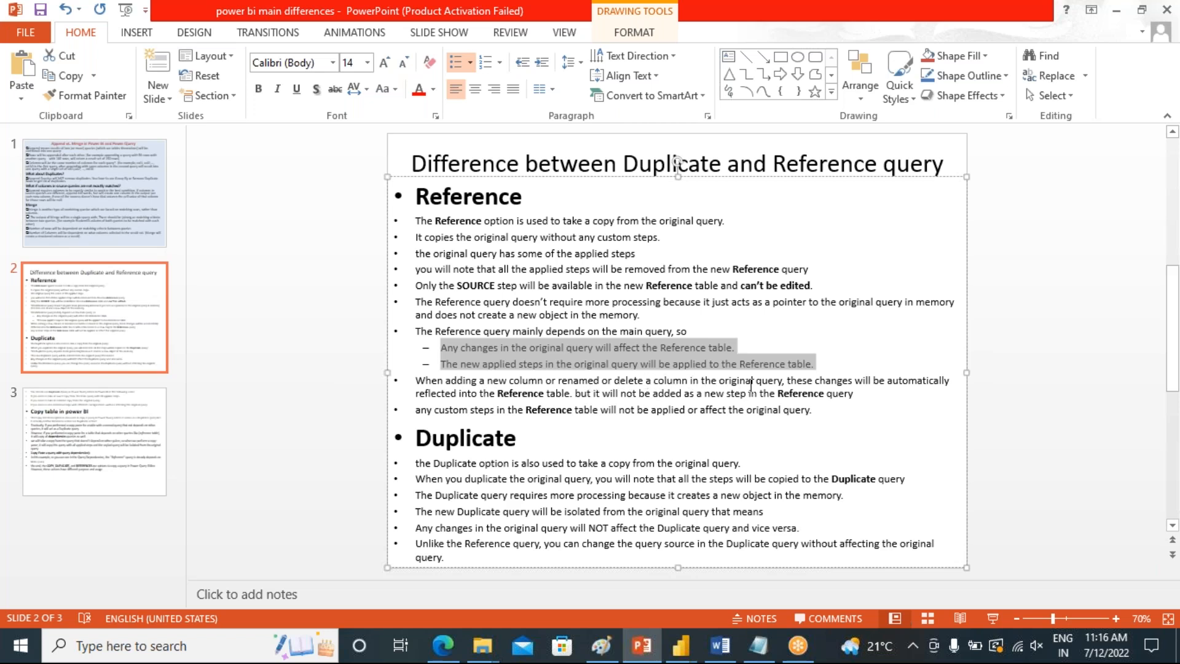
left_click_drag(954, 377, 857, 398)
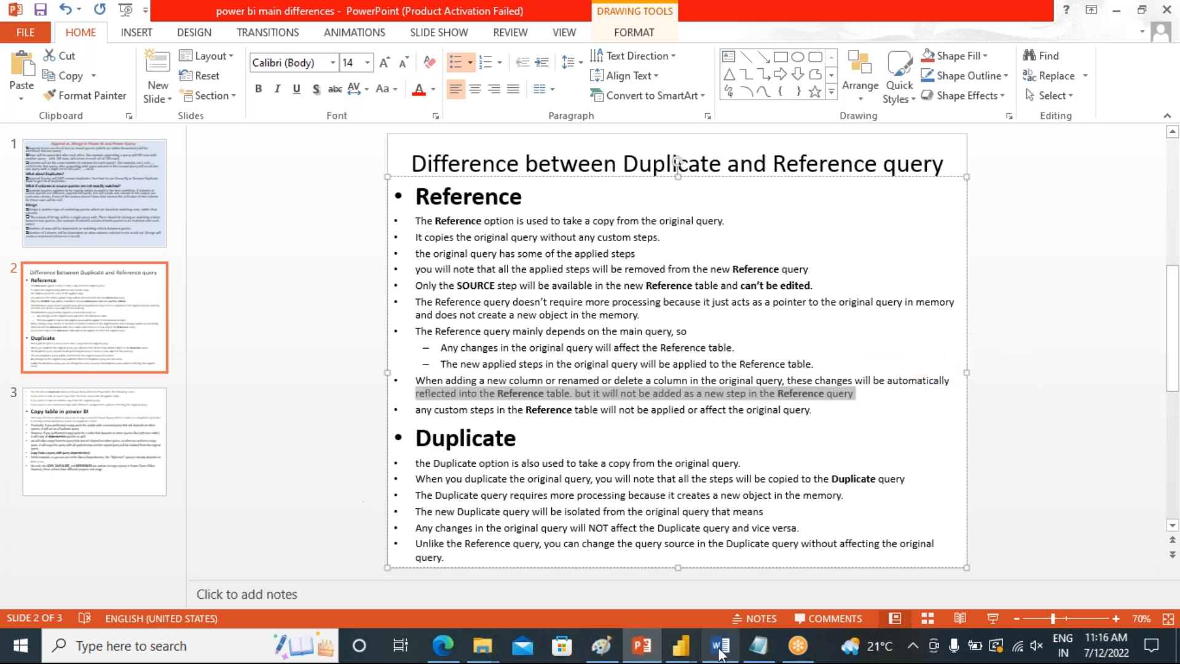
Return to Power Query Editor and compare the financials and financials _reference queries again
mouse_move(679, 643)
left_click(706, 579)
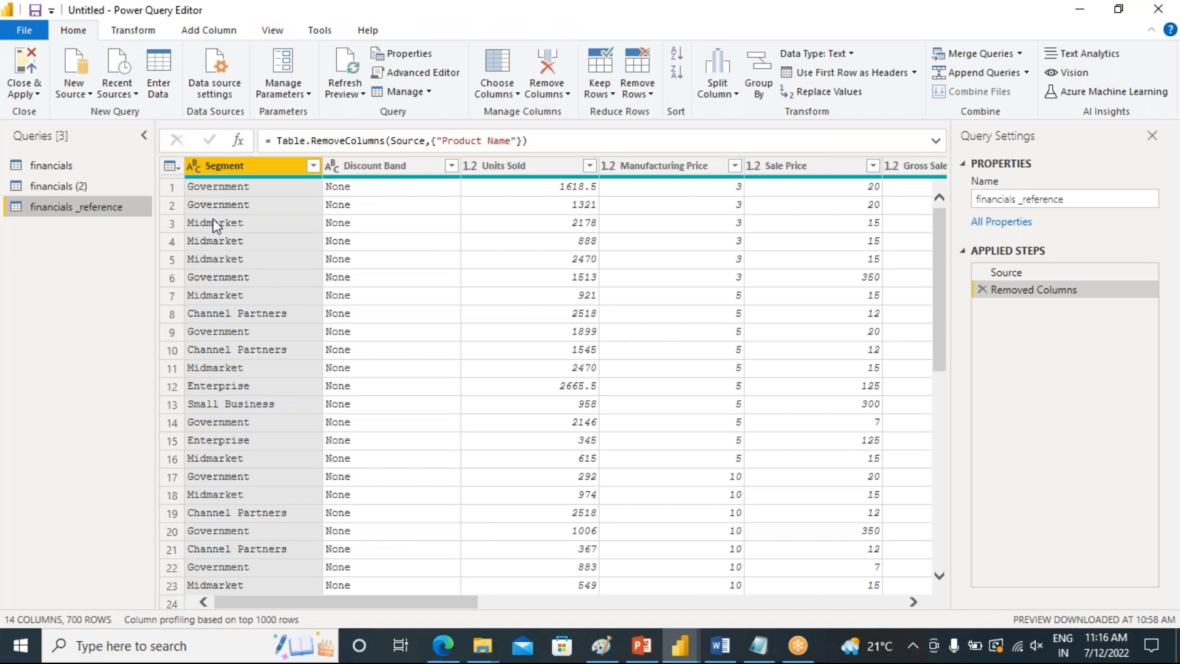
left_click(48, 166)
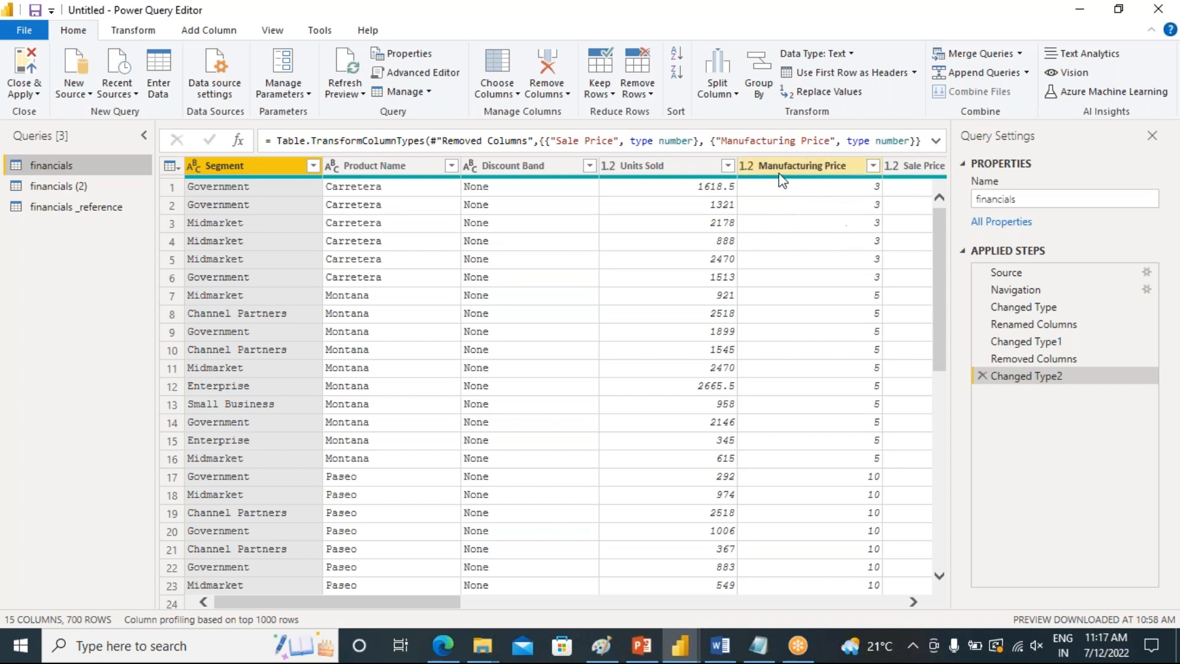
left_click(66, 212)
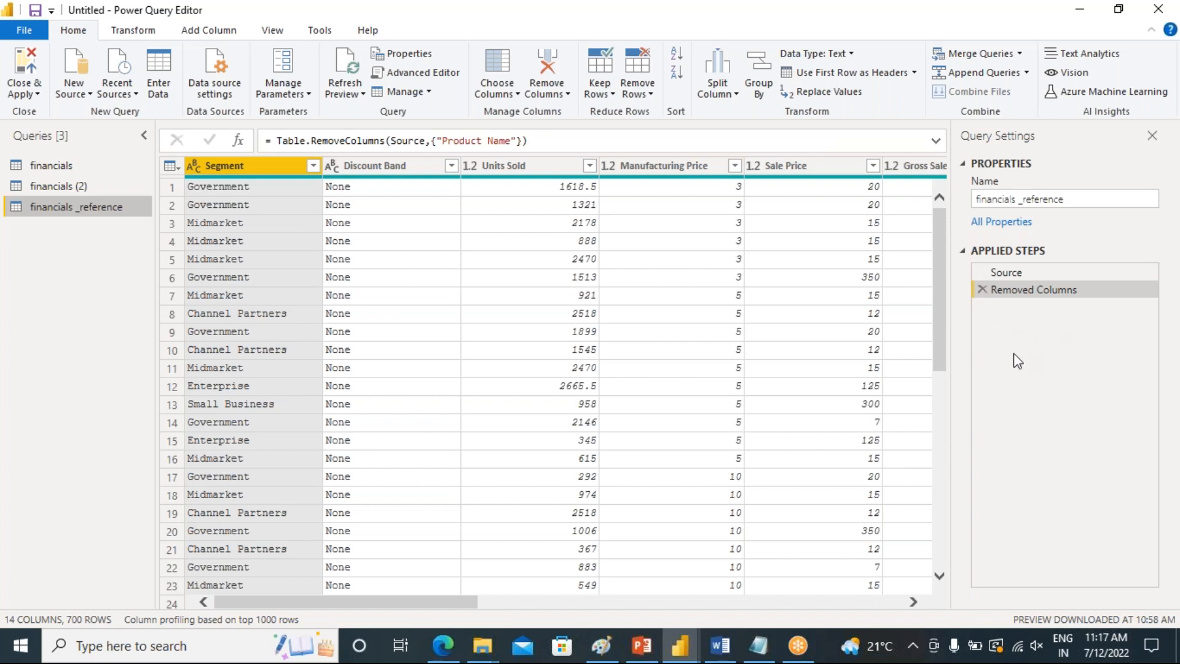
Switch to the presentation and highlight the bullet about custom steps in the Reference table on slide 2
left_click(642, 646)
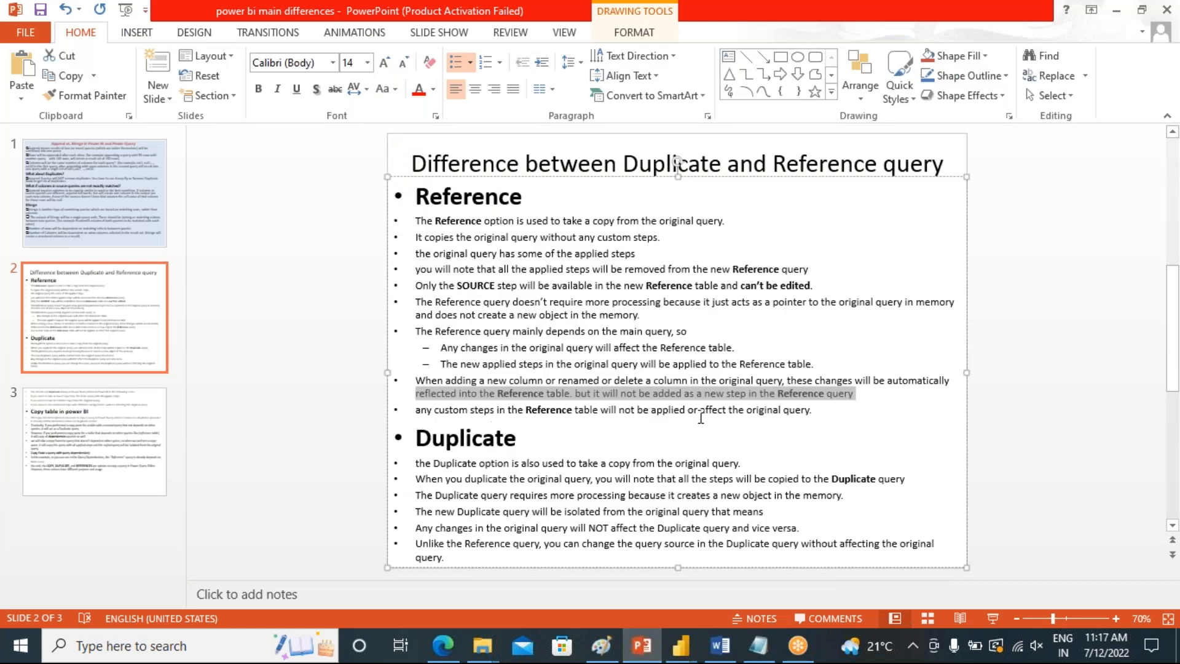
left_click_drag(819, 413, 416, 413)
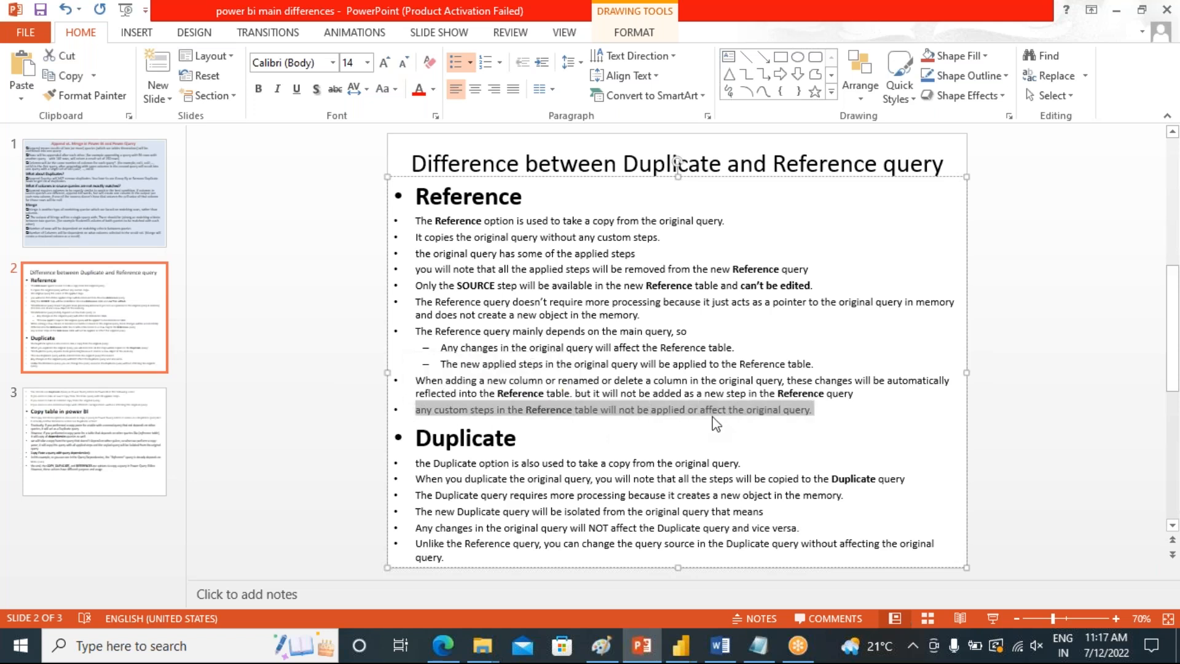
left_click(821, 413)
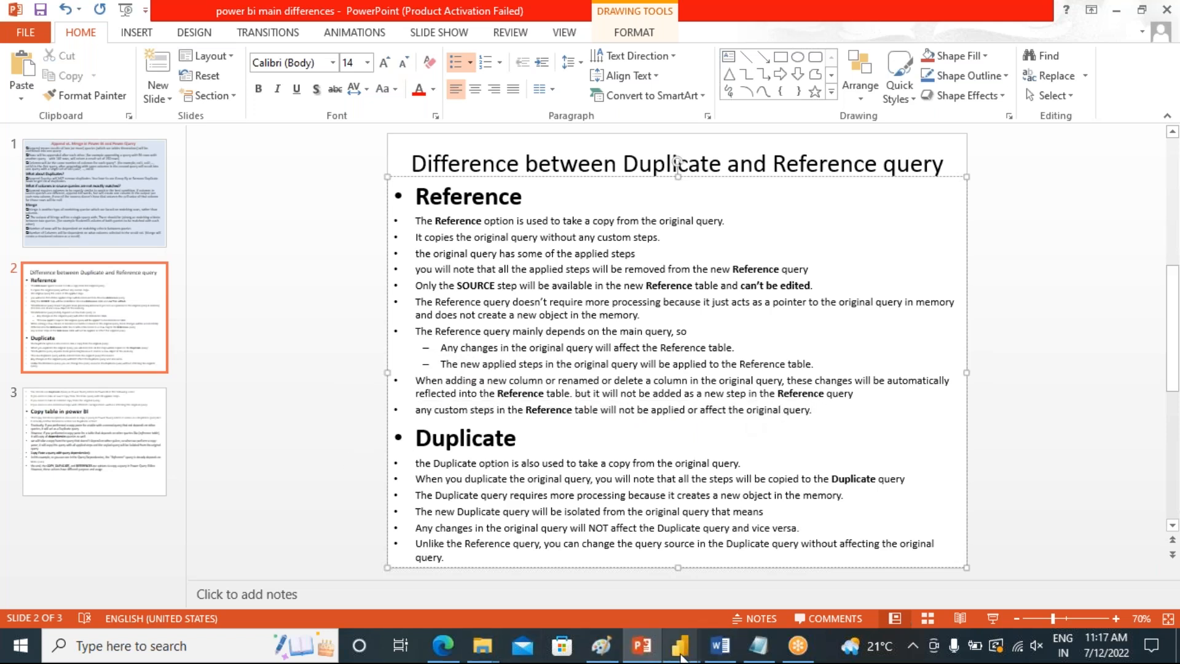
Return briefly to the financials _reference query, then open slide 3 of the presentation
mouse_move(680, 656)
left_click(714, 578)
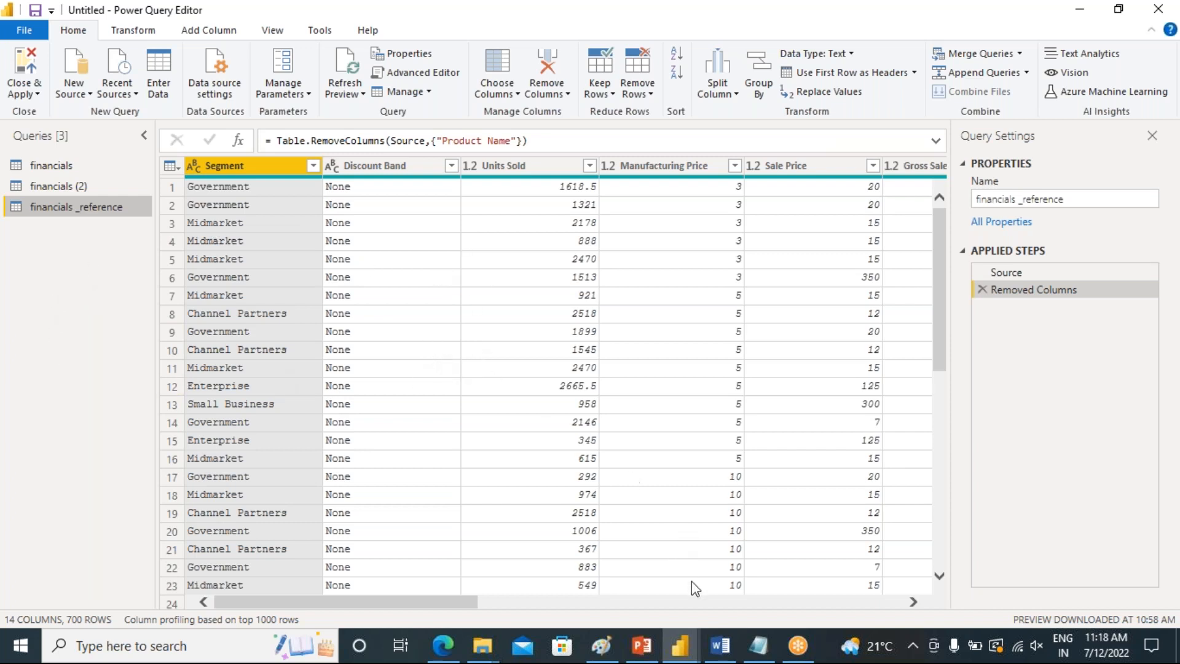
left_click(642, 645)
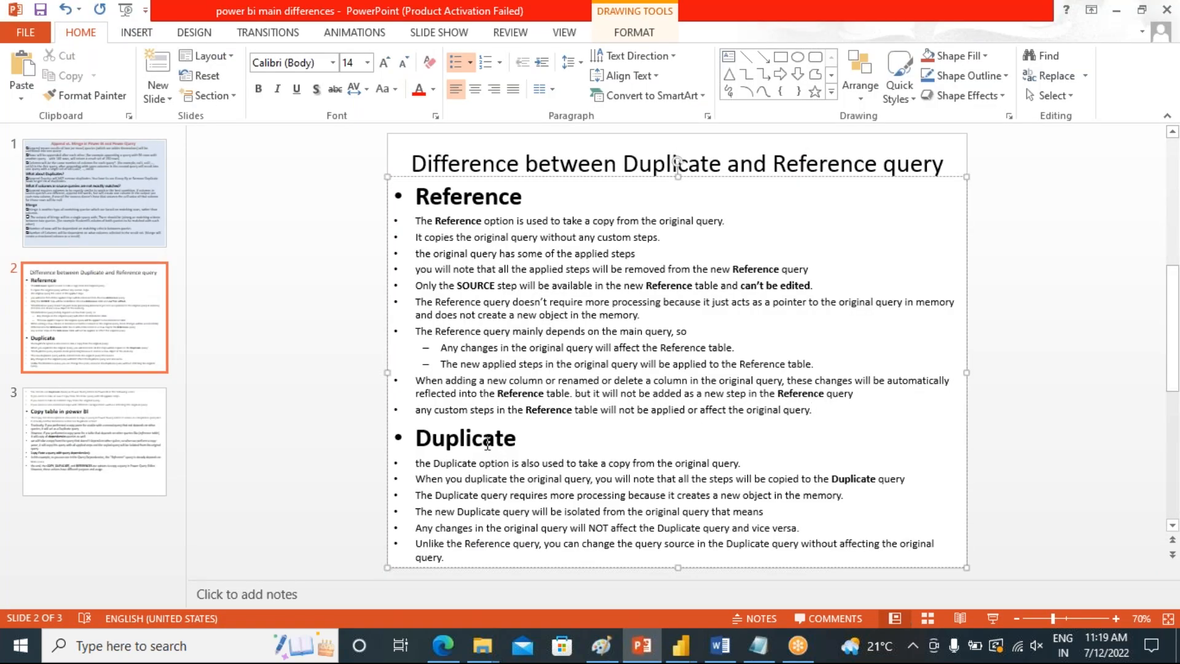
left_click(150, 394)
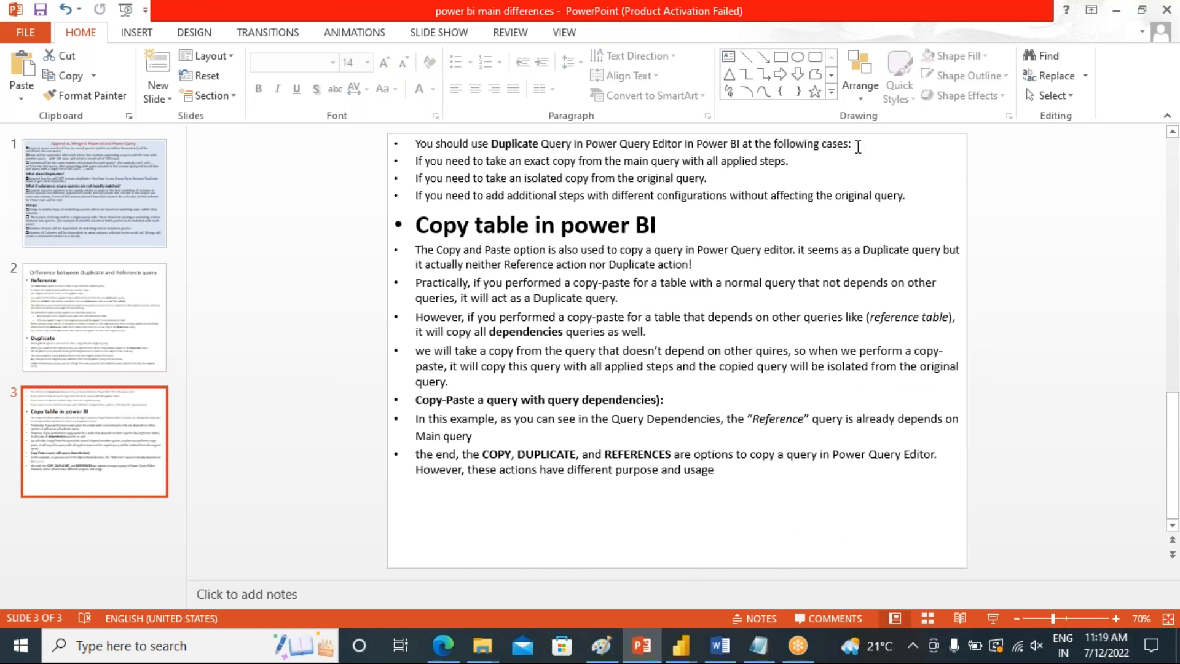
Highlight the introduction to Duplicate use cases and the exact-copy use case on slide 3
left_click_drag(858, 148, 413, 143)
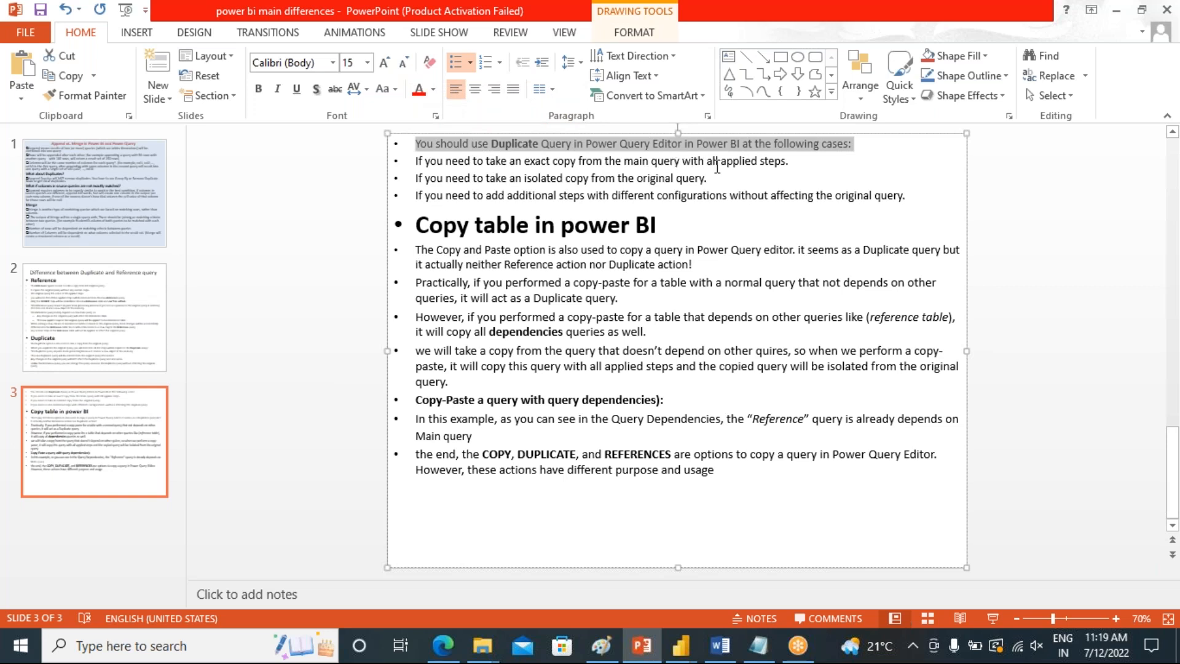
left_click_drag(789, 161, 415, 161)
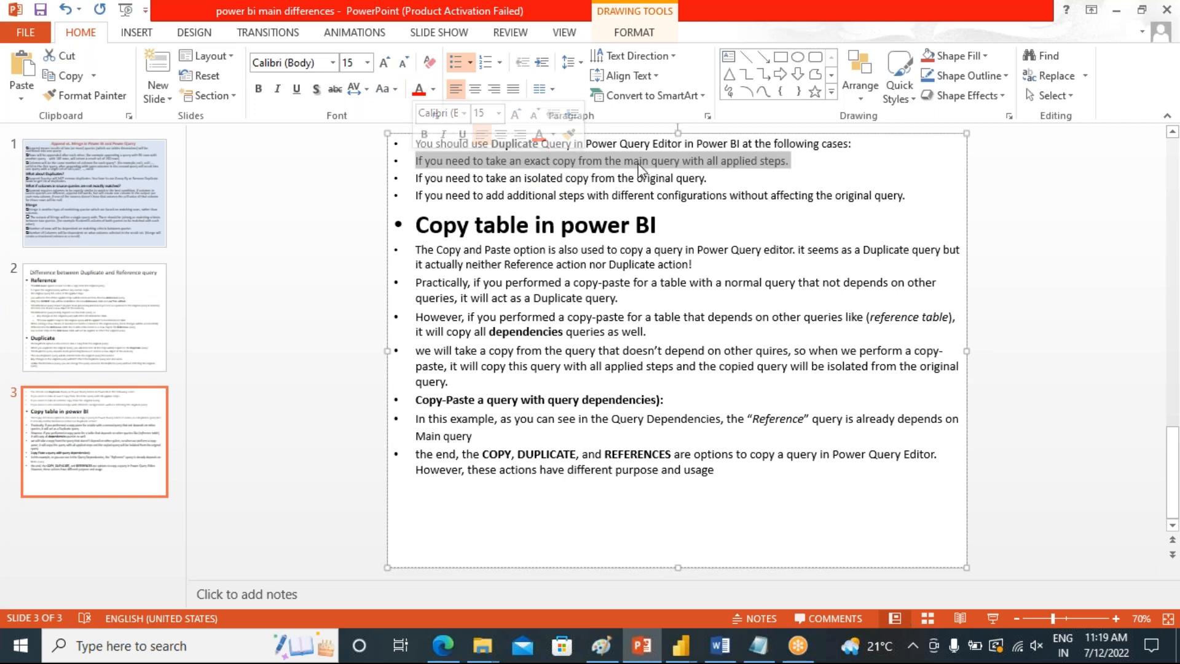
left_click(573, 161)
left_click_drag(783, 161, 416, 161)
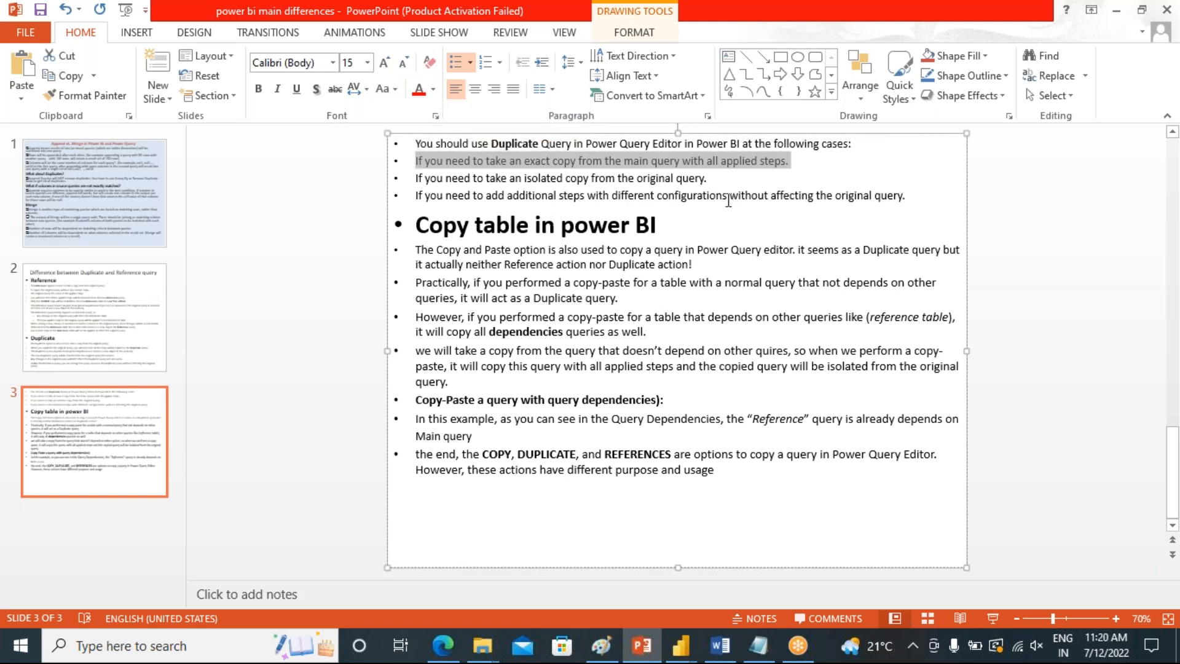
Highlight the additional-steps use case, the Copy table in power BI heading and the first copy-paste paragraph
left_click_drag(728, 195, 576, 198)
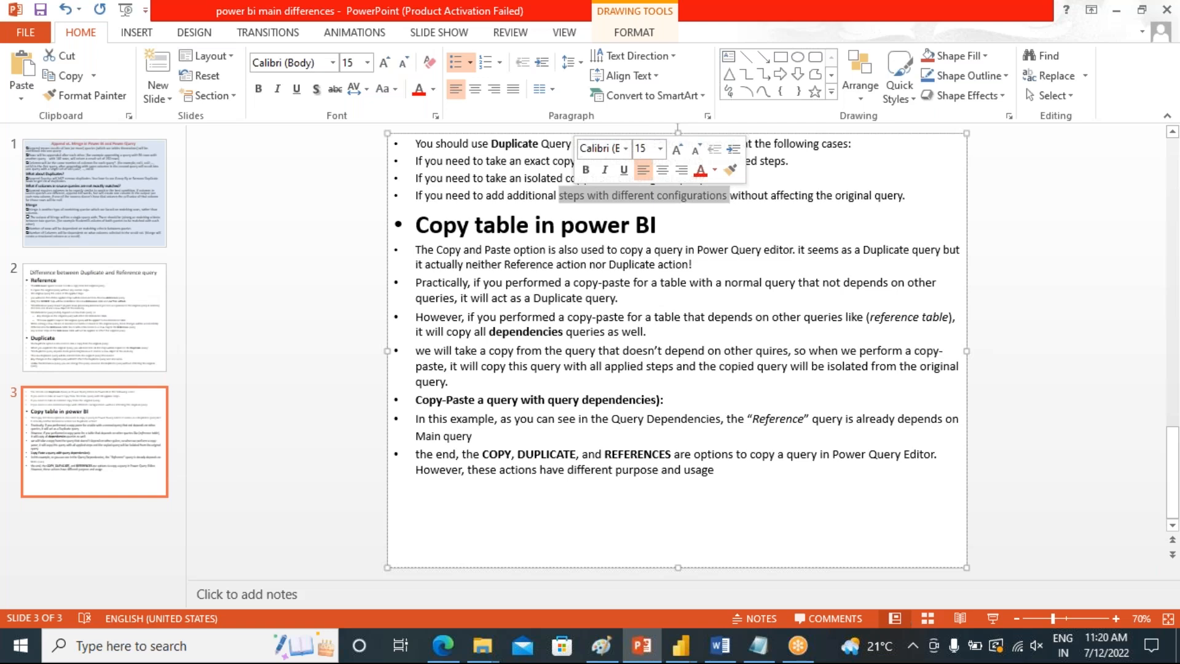
left_click(557, 226)
left_click(666, 223)
left_click_drag(645, 224, 413, 228)
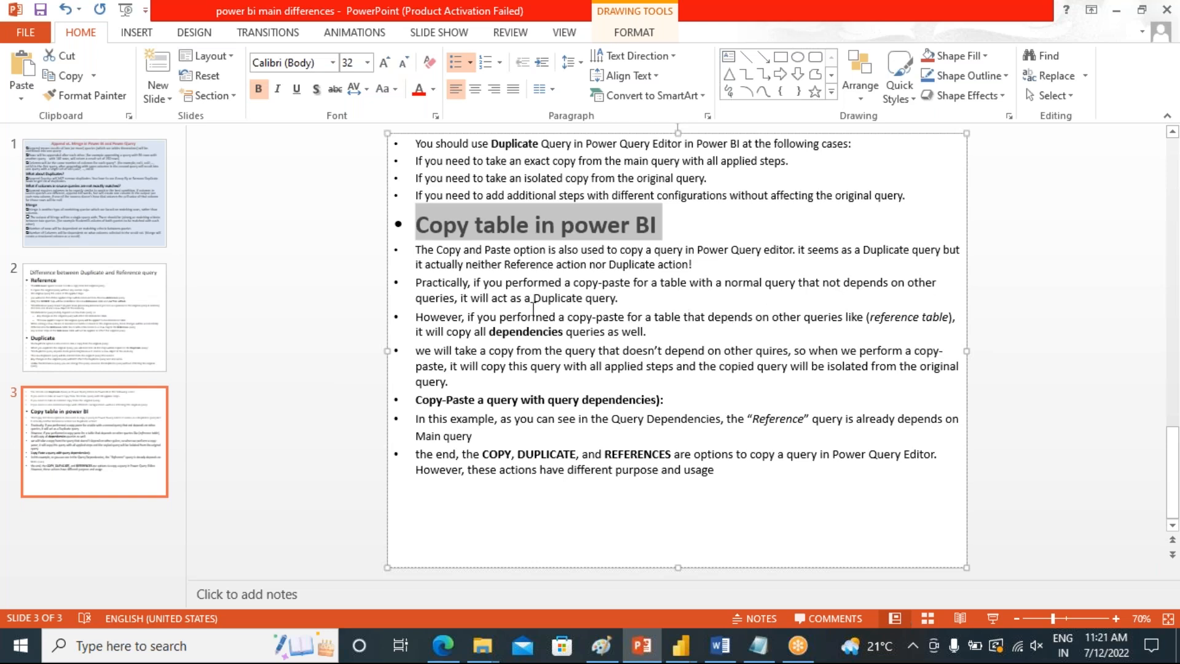
triple_click(577, 300)
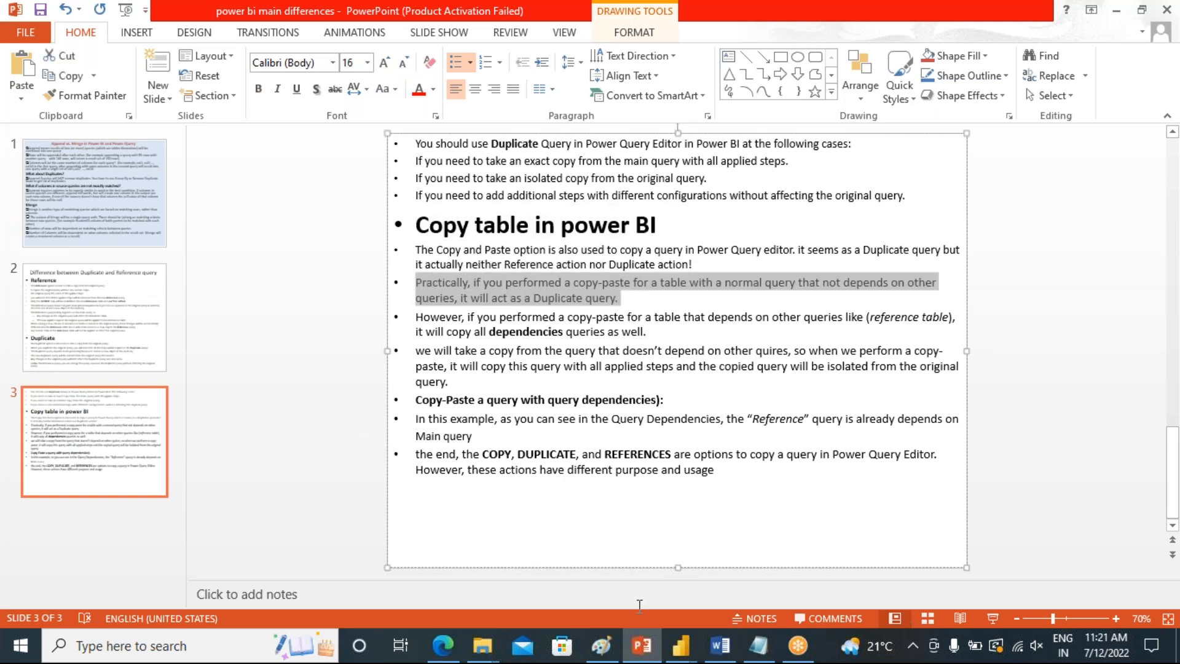
Return to Power Query Editor, copy the financials query and paste it as a new query
mouse_move(684, 650)
left_click(699, 580)
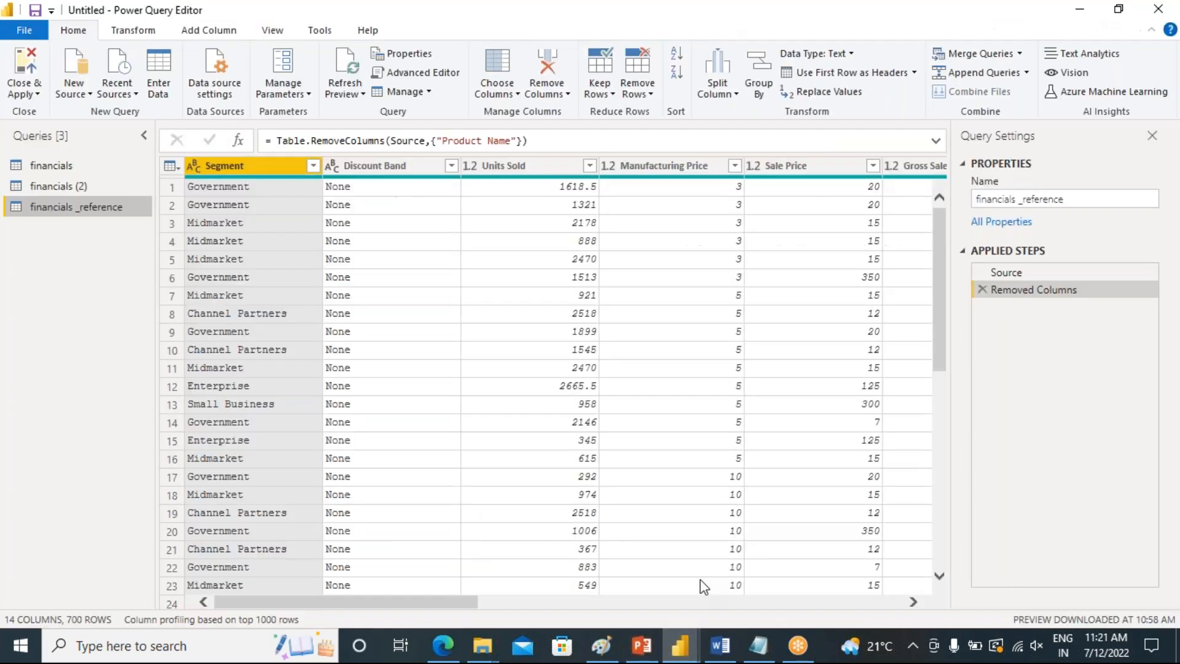
right_click(59, 167)
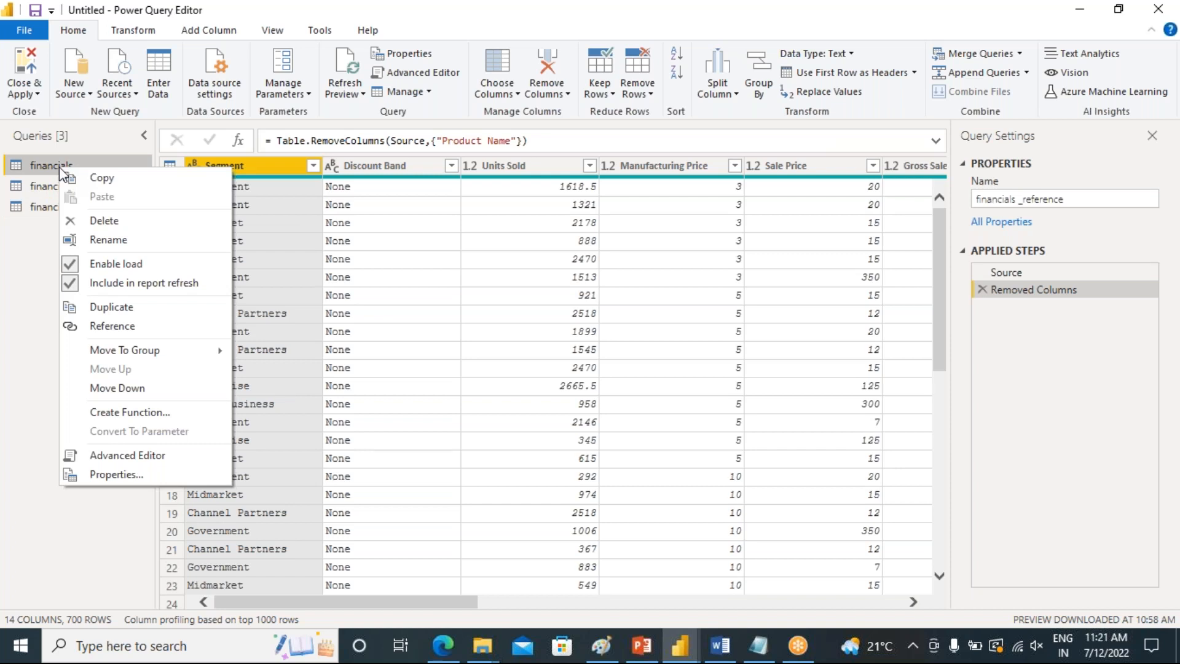
left_click(98, 179)
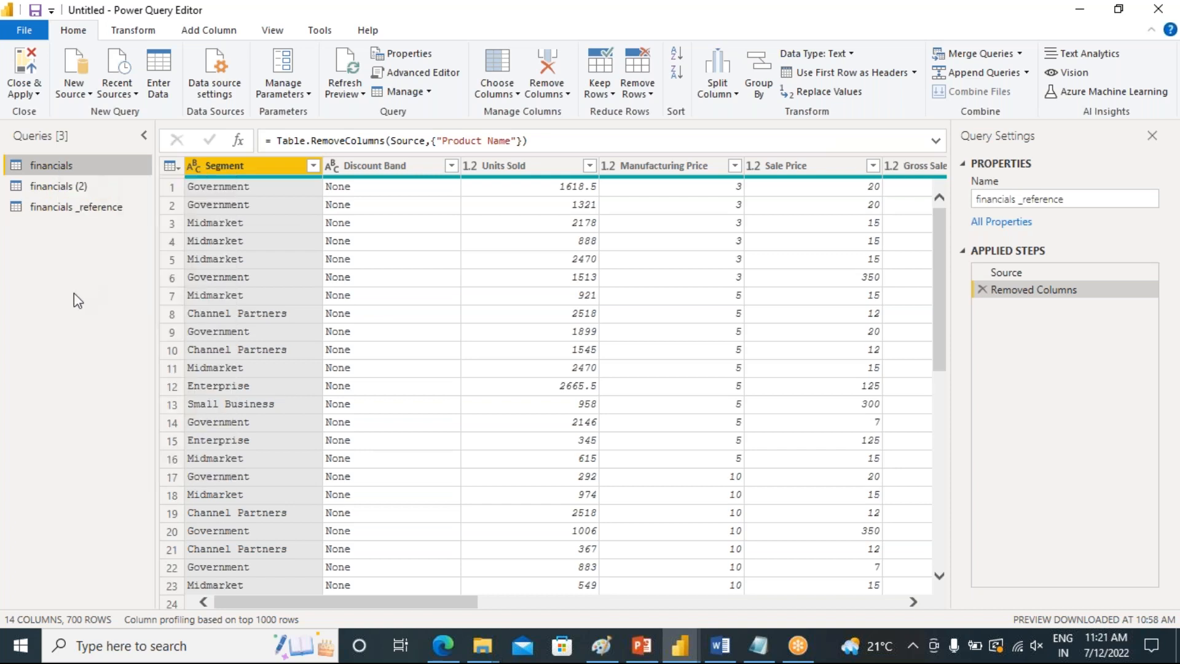
right_click(35, 255)
left_click(69, 267)
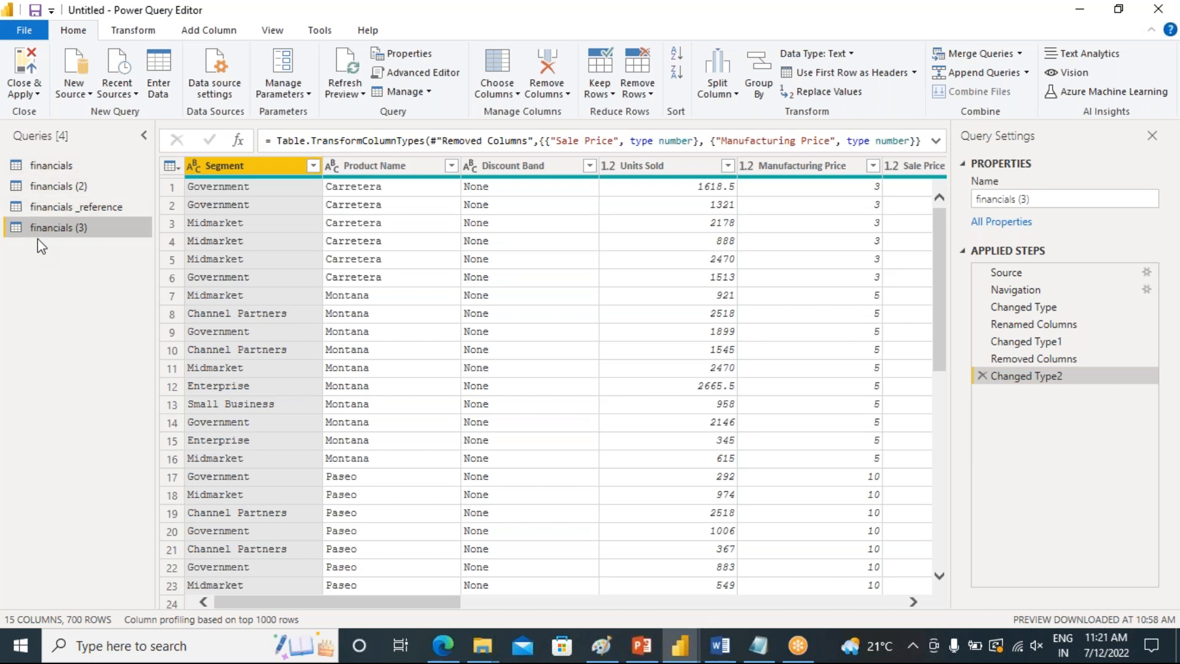
Compare the financials, financials (3) and financials _reference queries and their applied steps
left_click(43, 167)
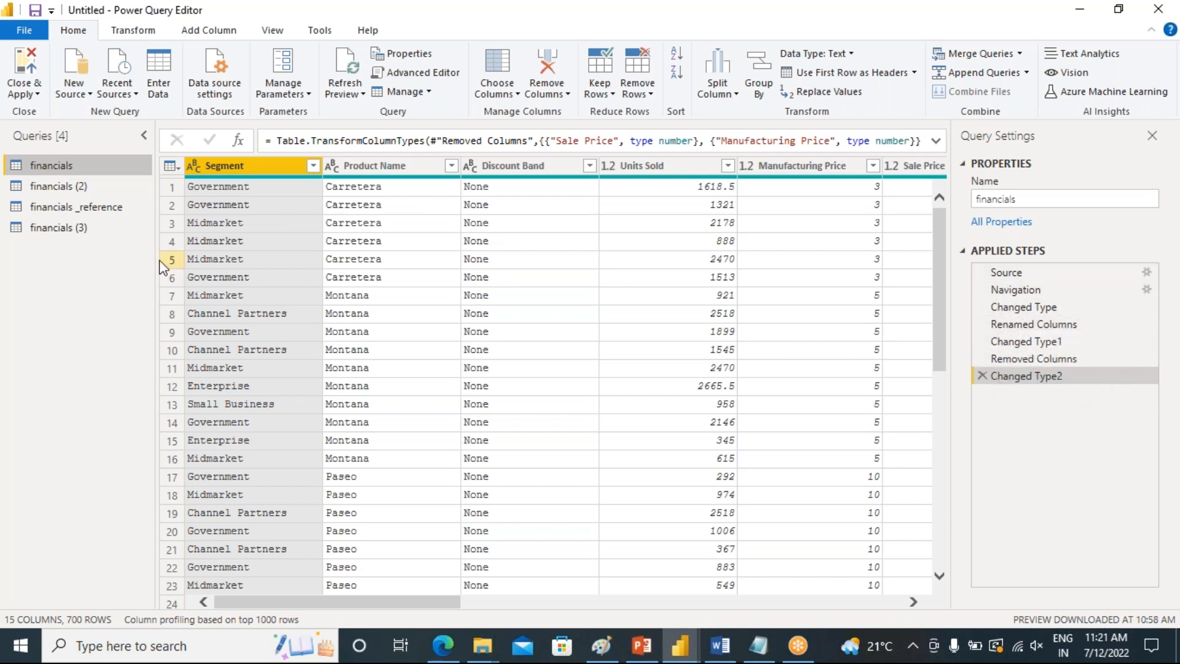
left_click(43, 232)
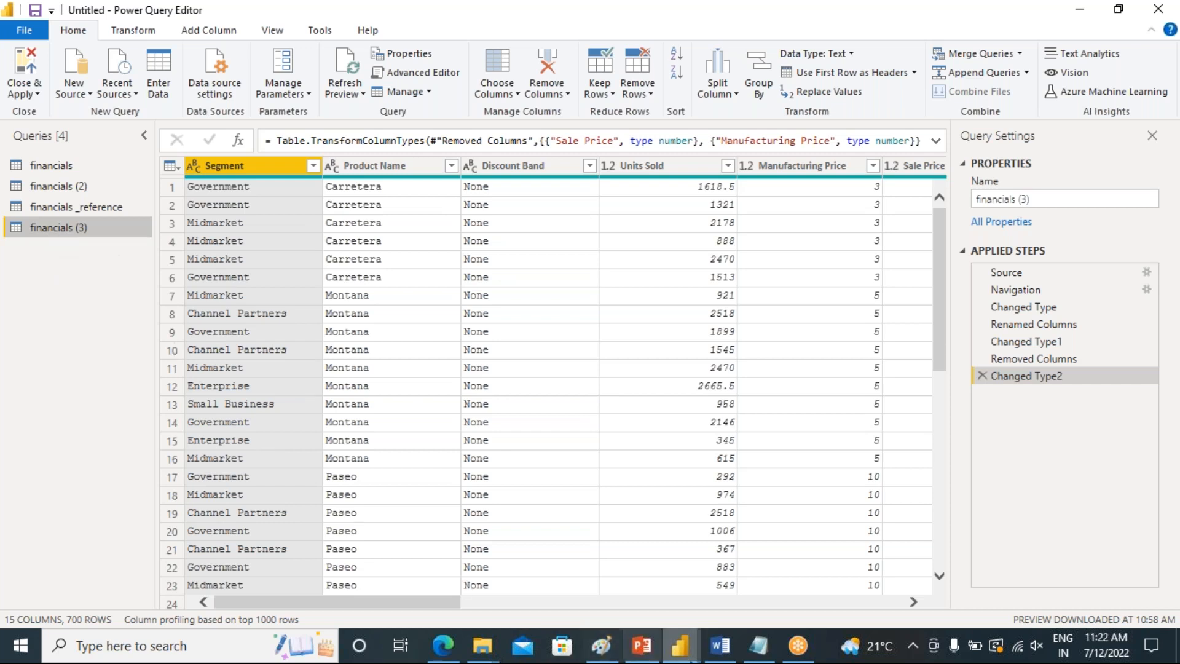
left_click(643, 649)
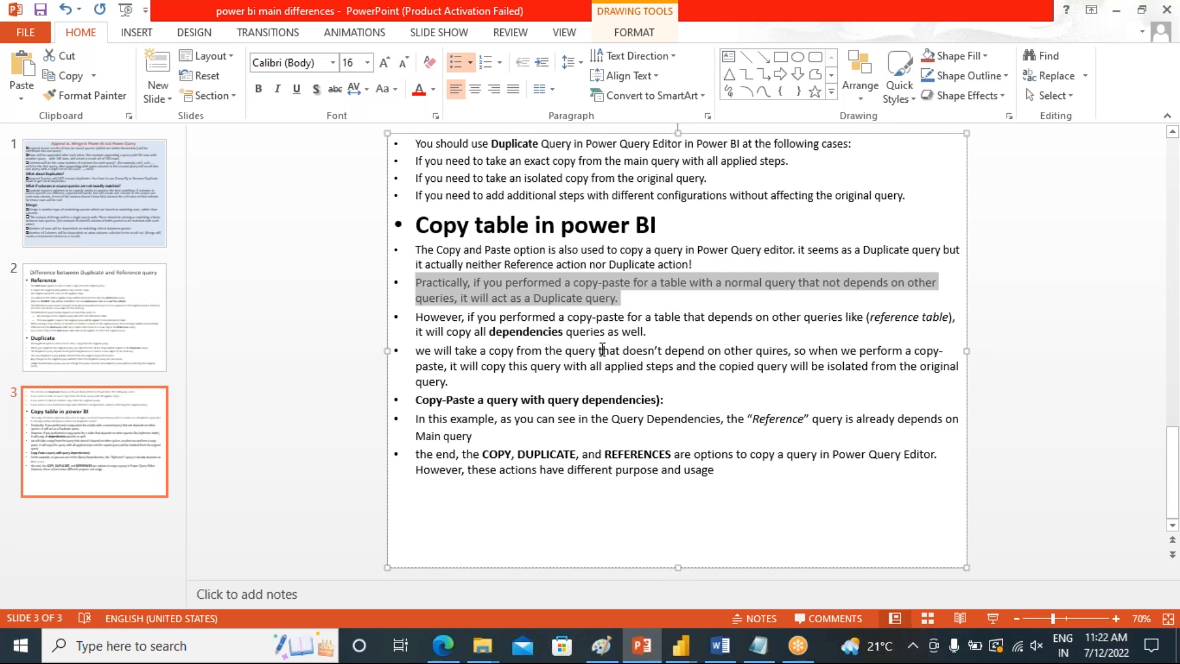
left_click(1116, 13)
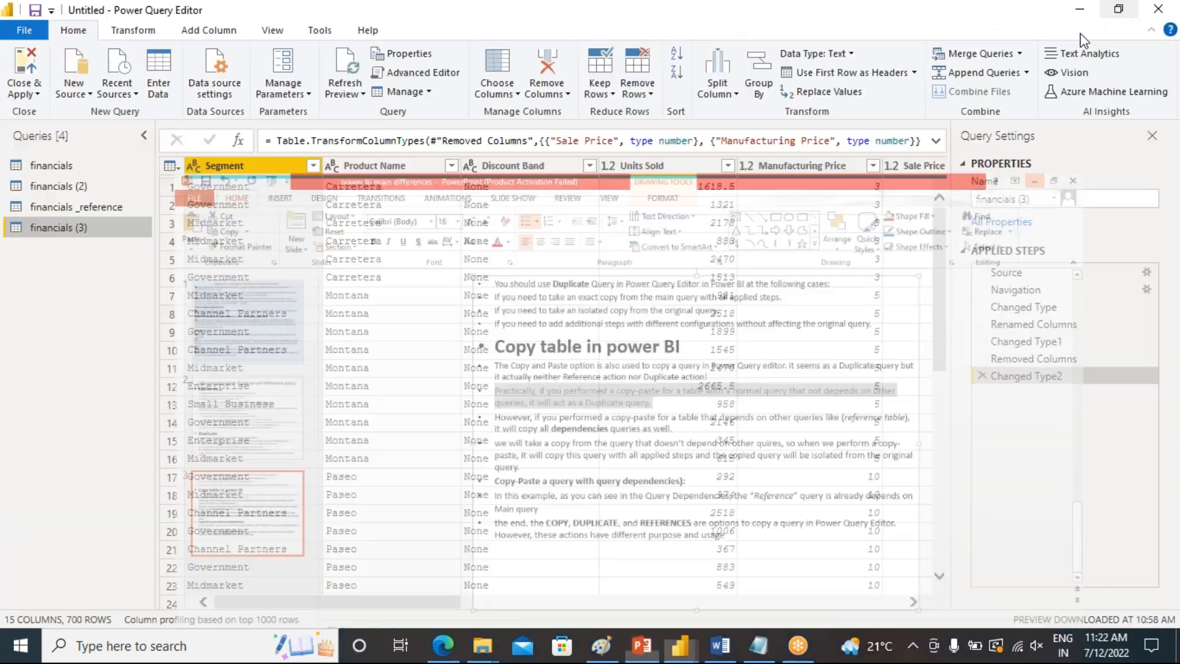
left_click(58, 208)
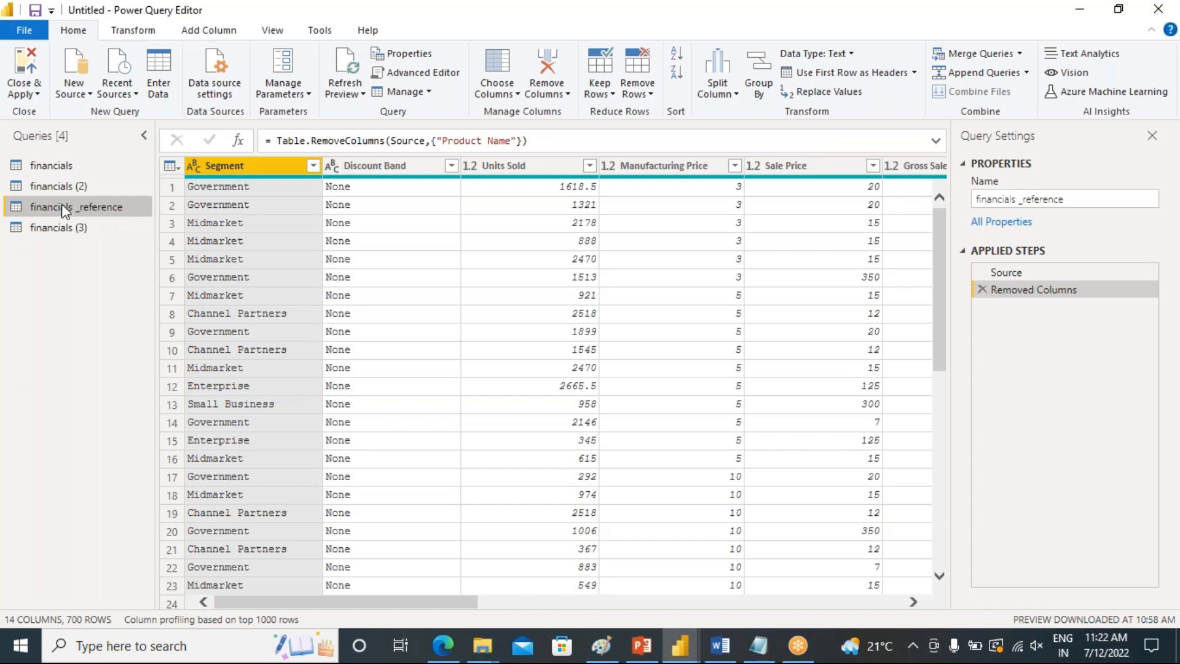
left_click(45, 167)
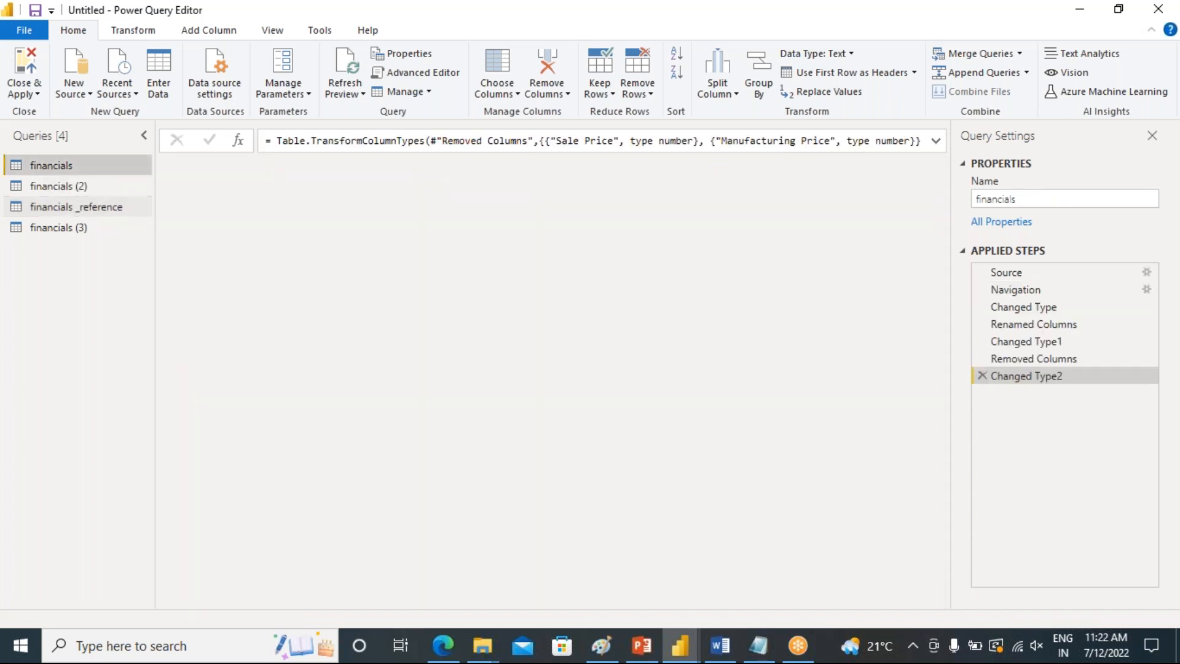
left_click(53, 209)
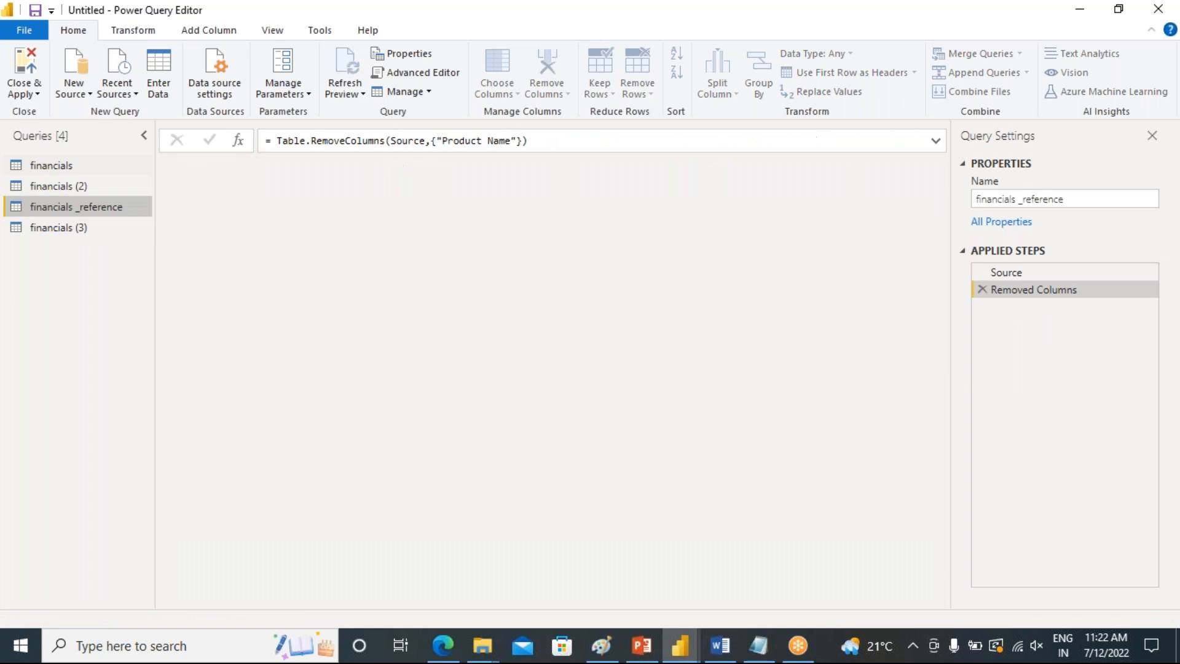
left_click(47, 165)
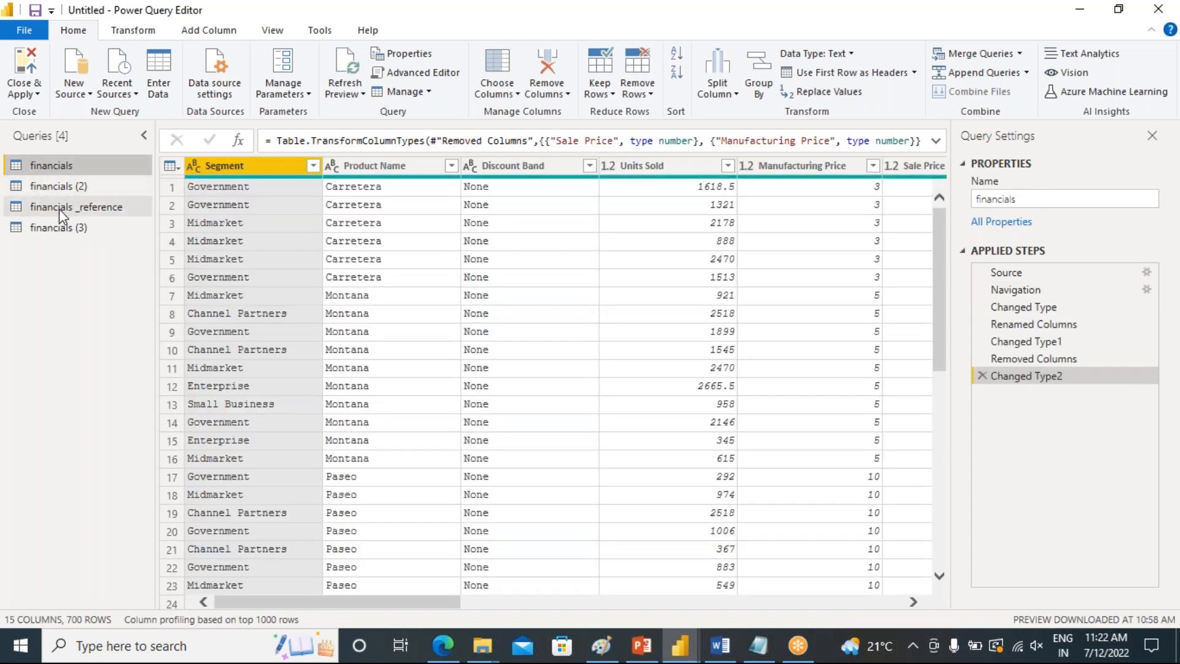
left_click(59, 209)
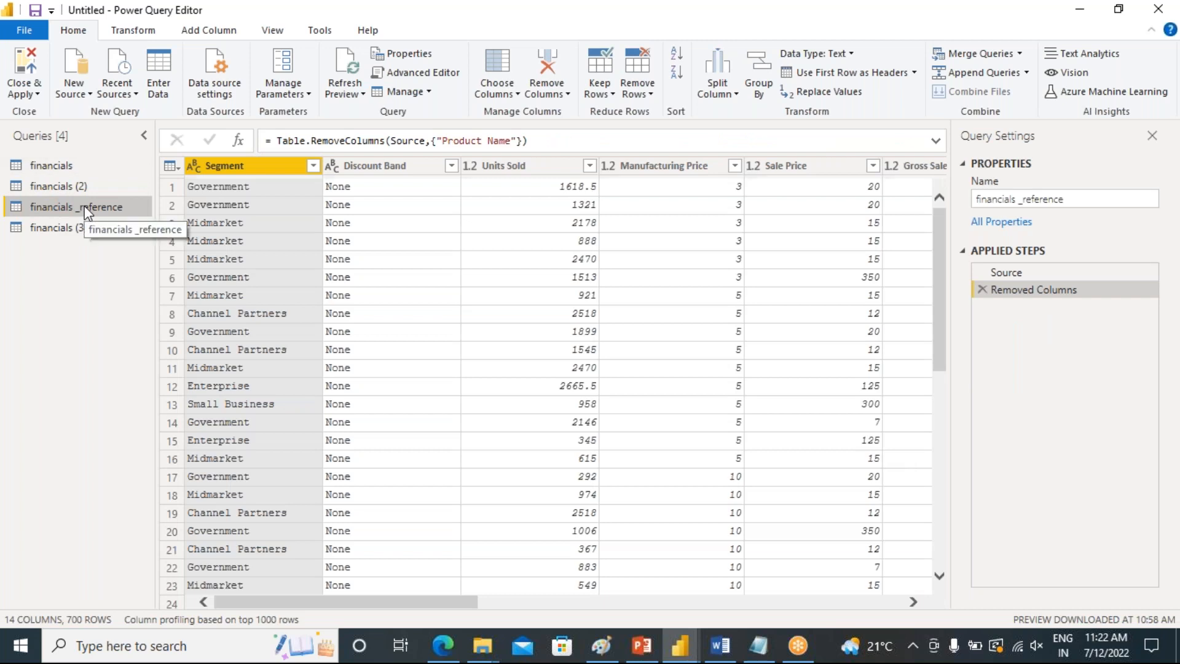
Copy the financials _reference query and paste it into the queries list as a new query
right_click(85, 209)
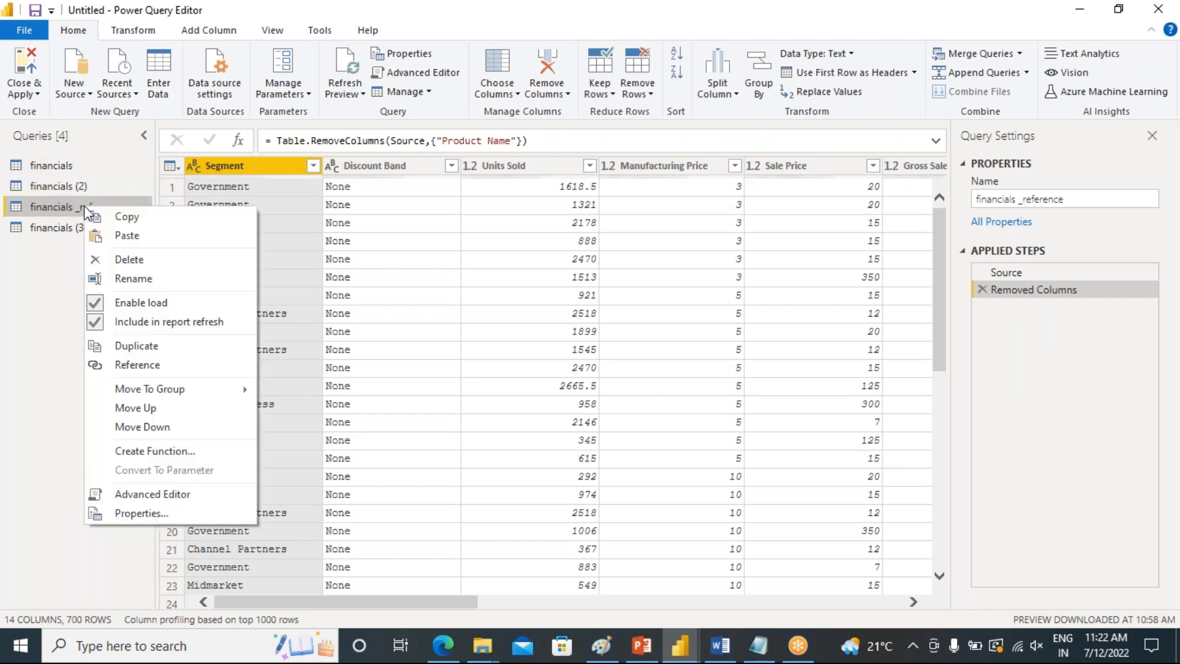
left_click(121, 215)
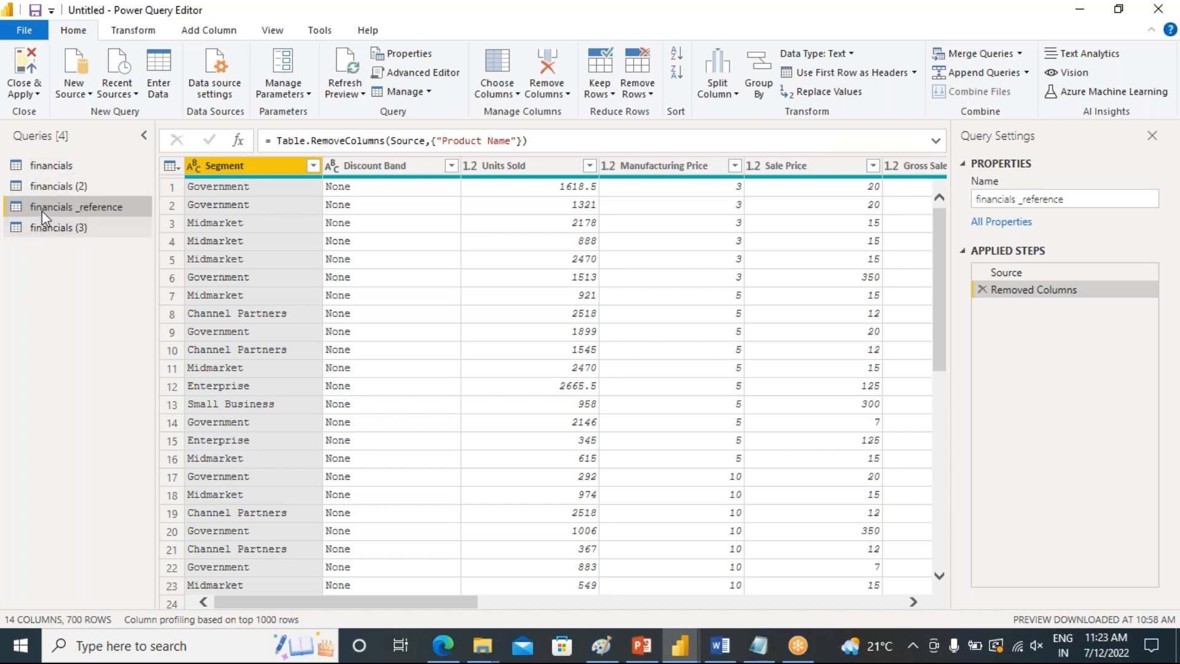
right_click(24, 280)
left_click(58, 288)
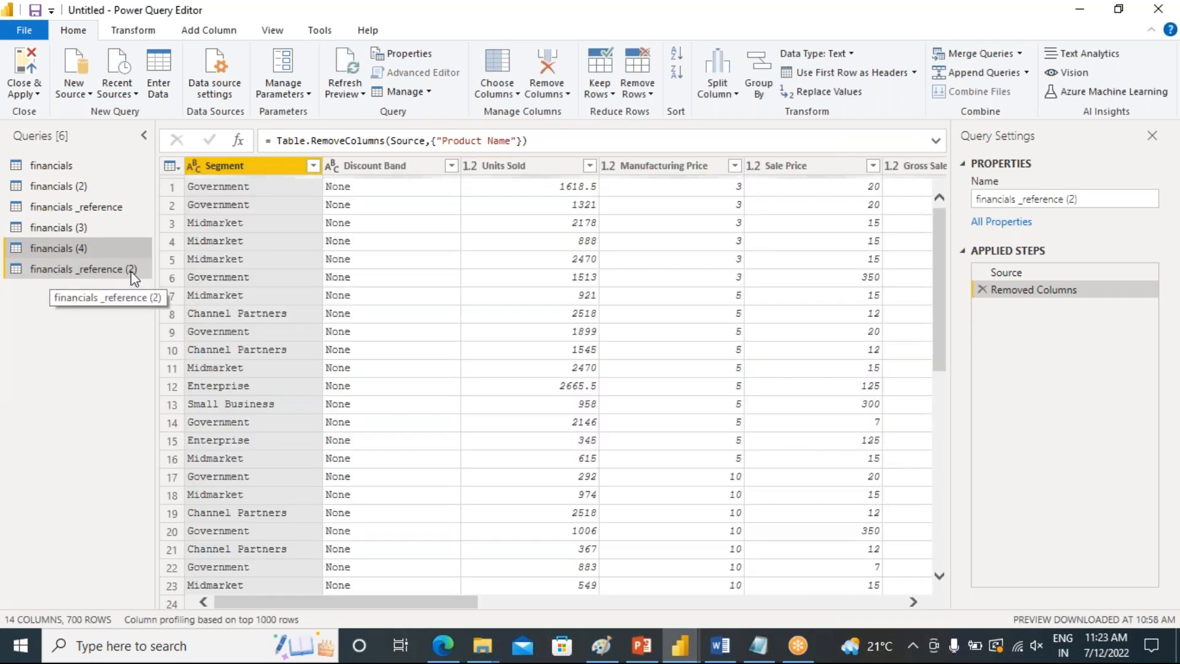
left_click(95, 275)
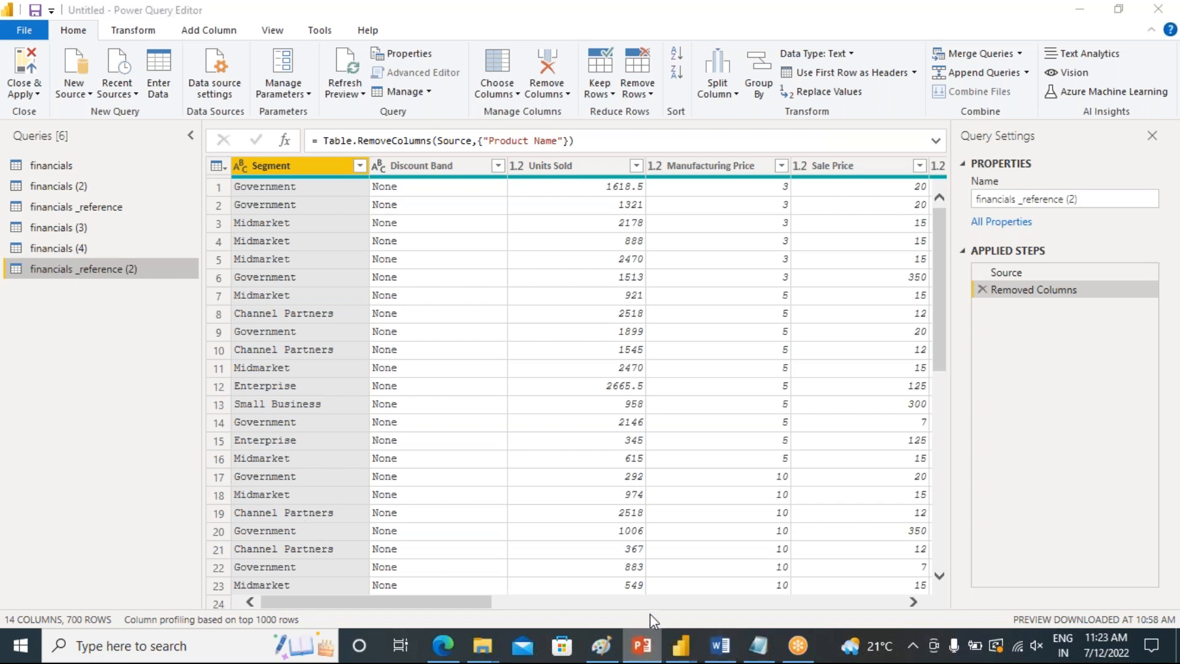
Switch to the presentation and highlight the reference-table dependencies paragraph and the isolated-copy paragraph on slide 3
left_click(641, 645)
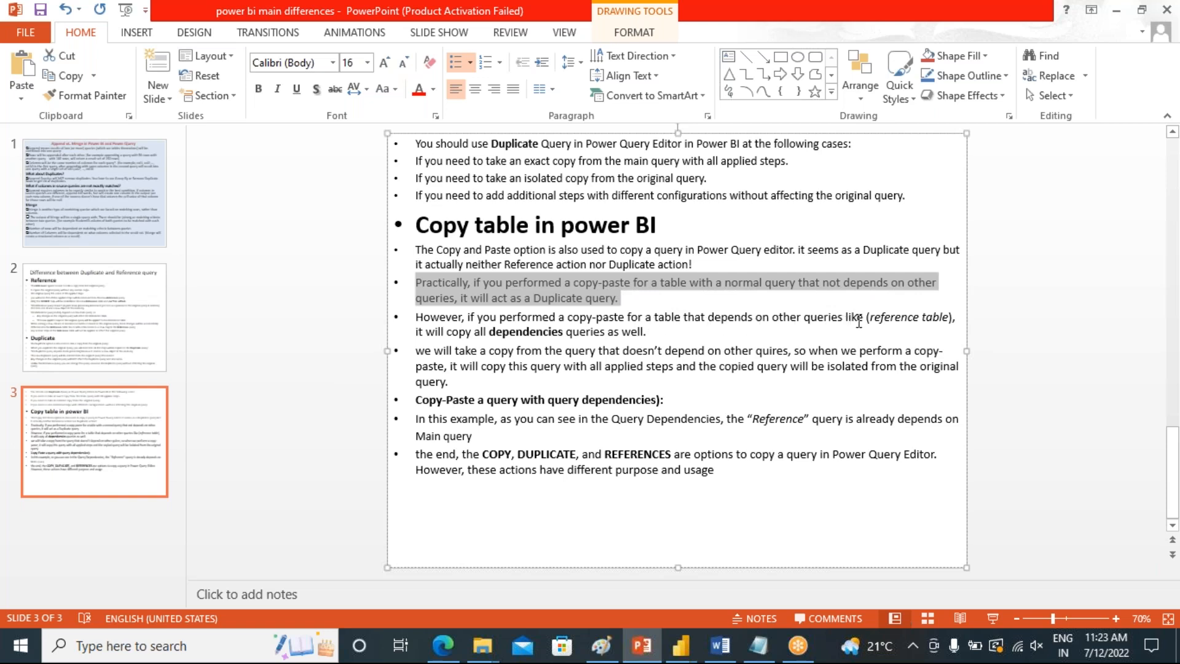
left_click_drag(947, 321, 872, 320)
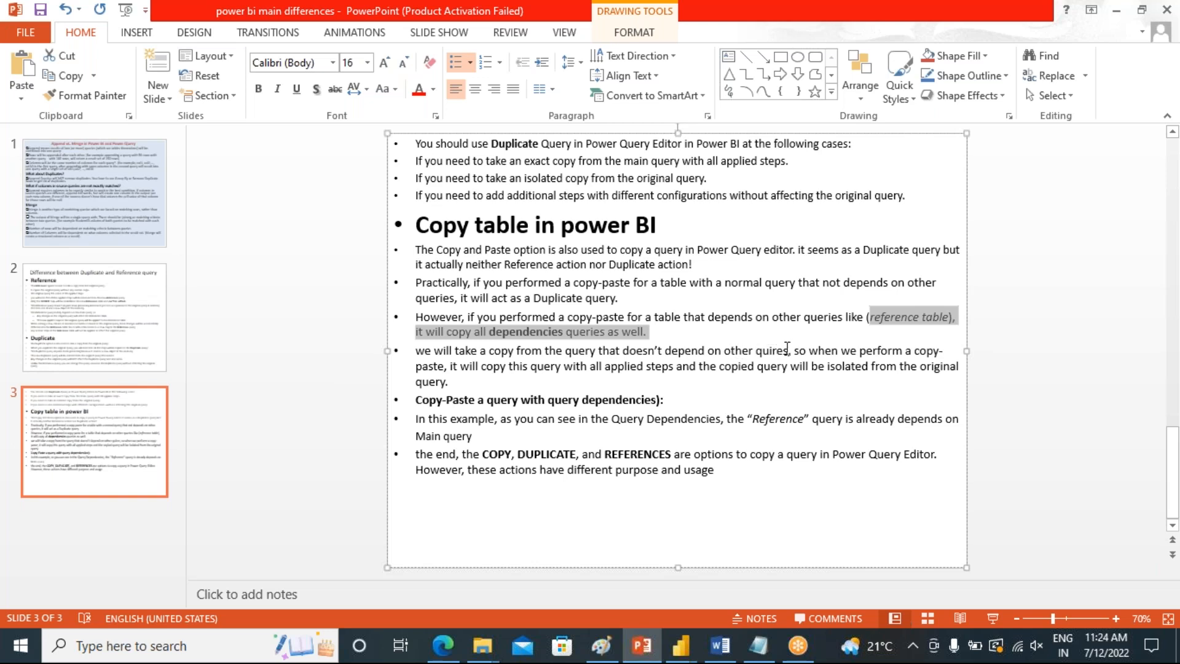
left_click_drag(791, 350, 422, 348)
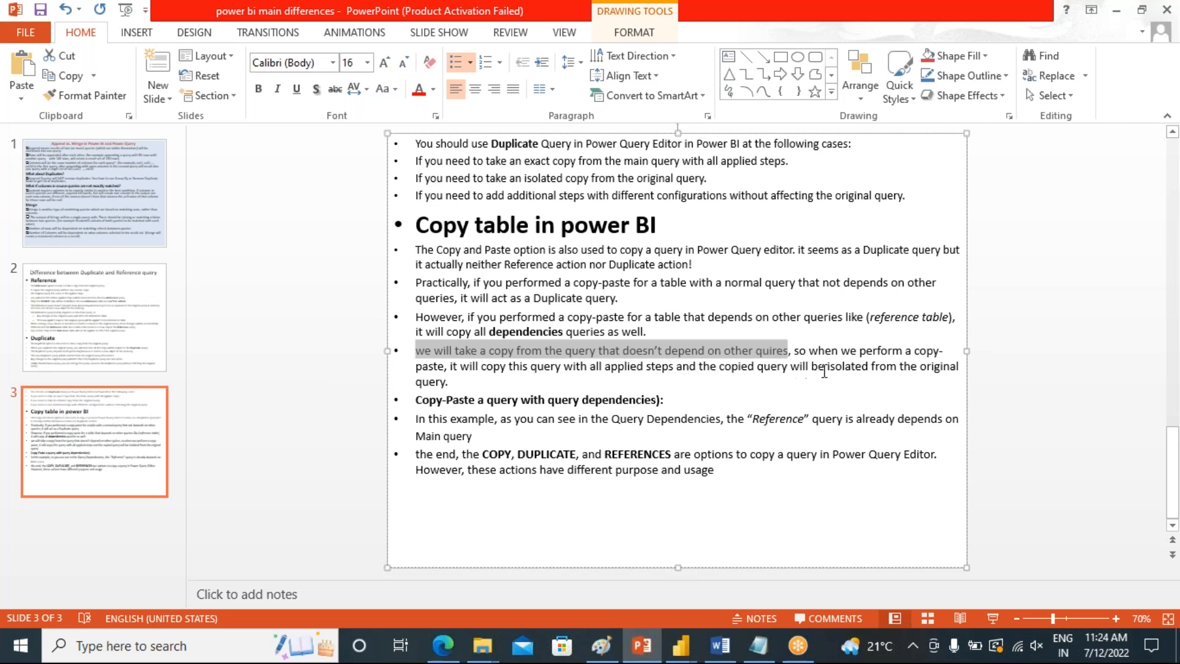
left_click_drag(458, 382, 421, 360)
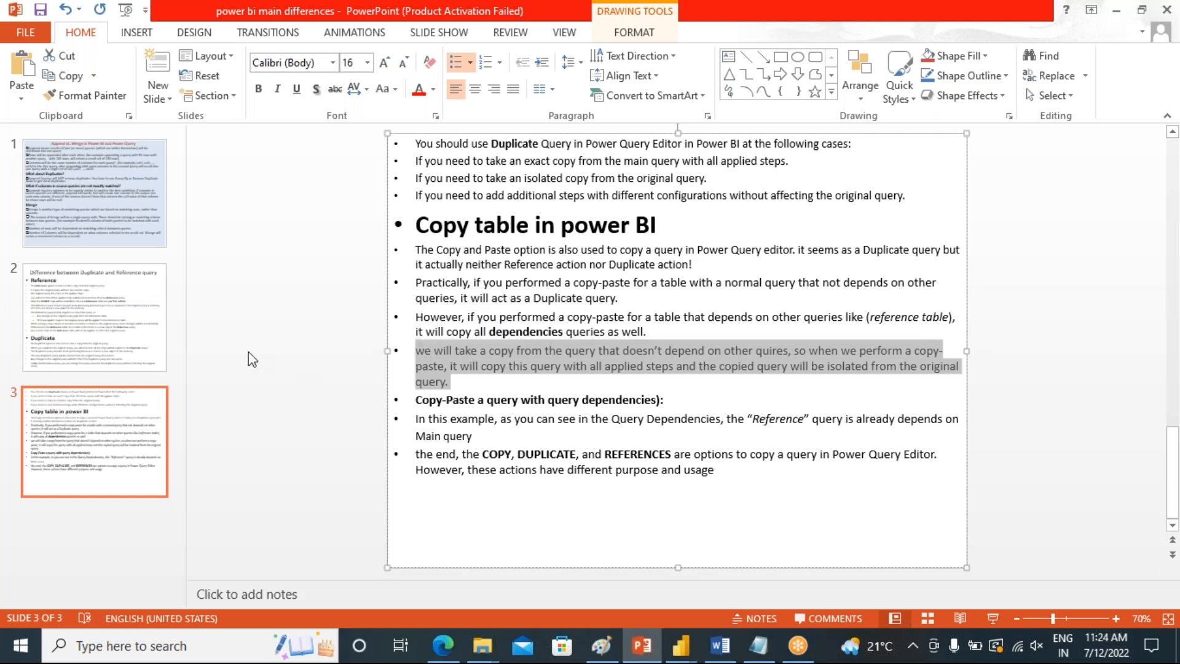
Return to Power Query Editor and rename the financials (2) query as financials_duplicate
left_click(681, 655)
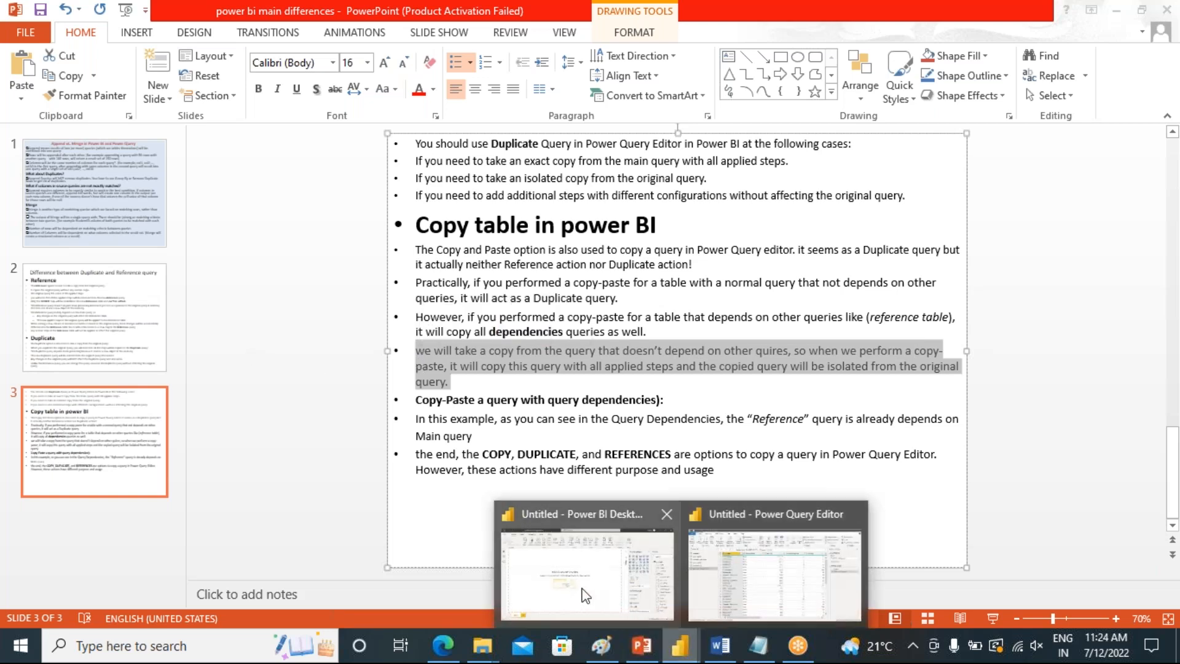
left_click(712, 575)
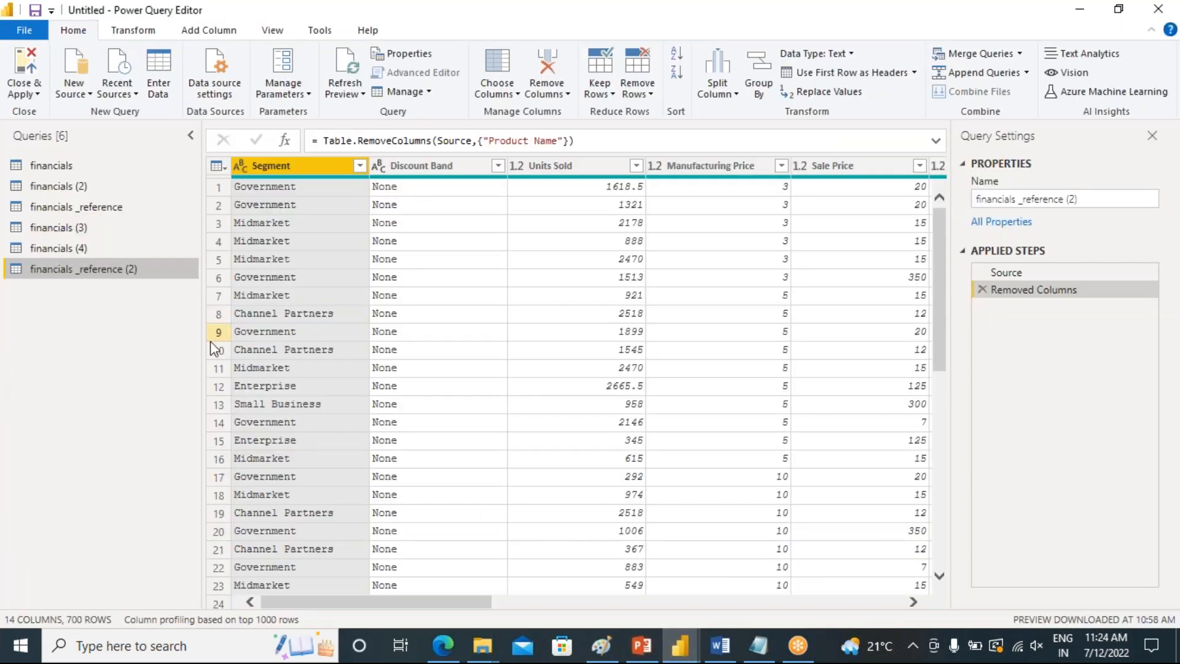
left_click(50, 189)
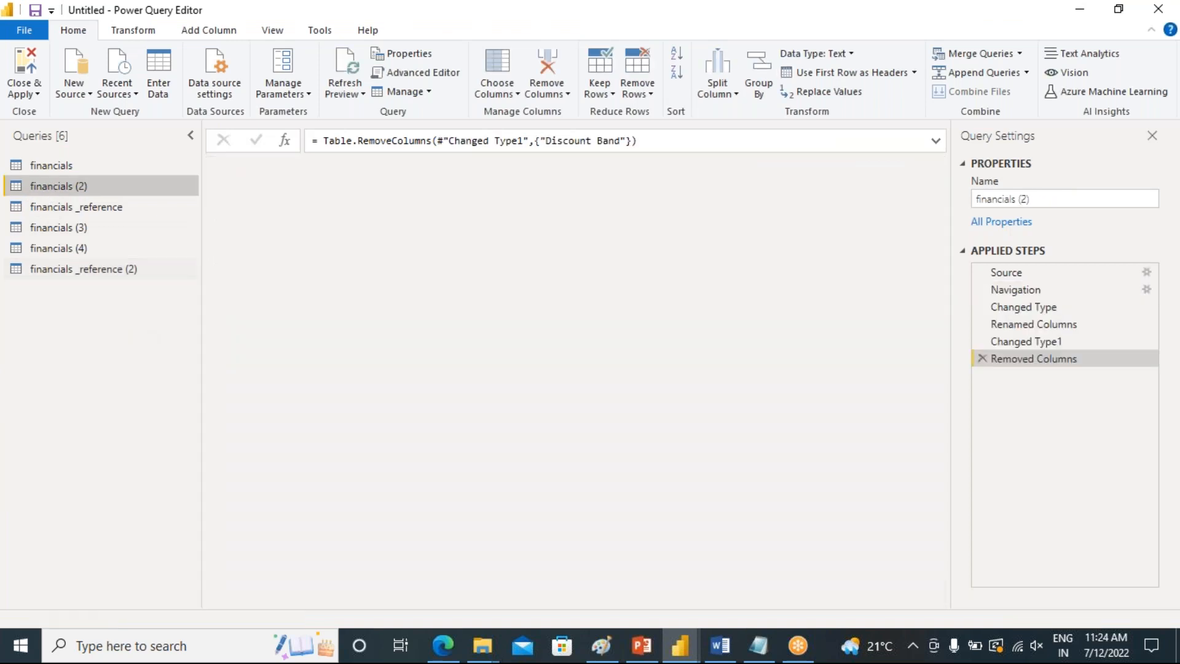
right_click(94, 185)
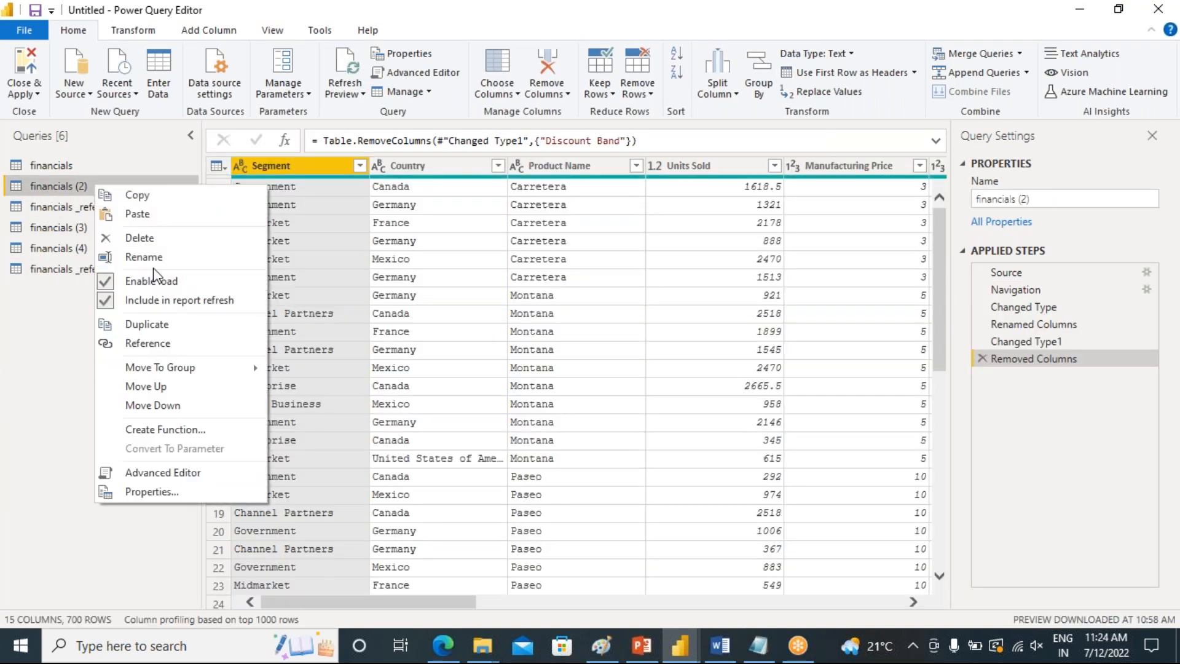
left_click(143, 257)
left_click(95, 185)
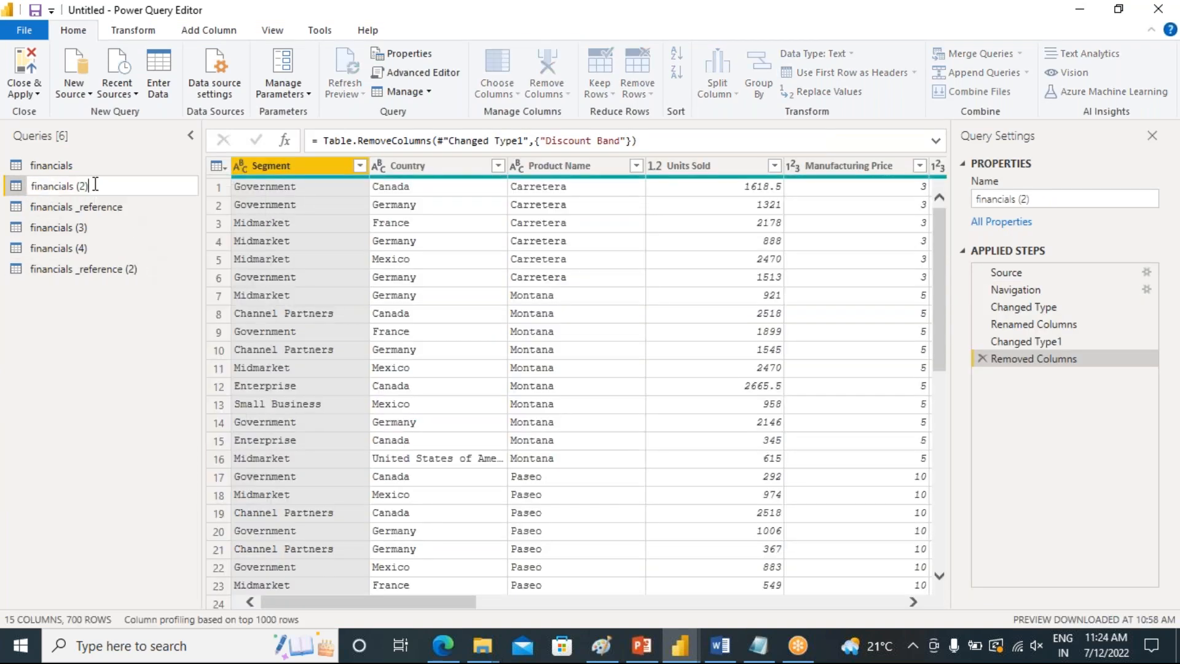
key("BackSpace")
key("BackSpace")
key("BackSpace")
left_click(71, 378)
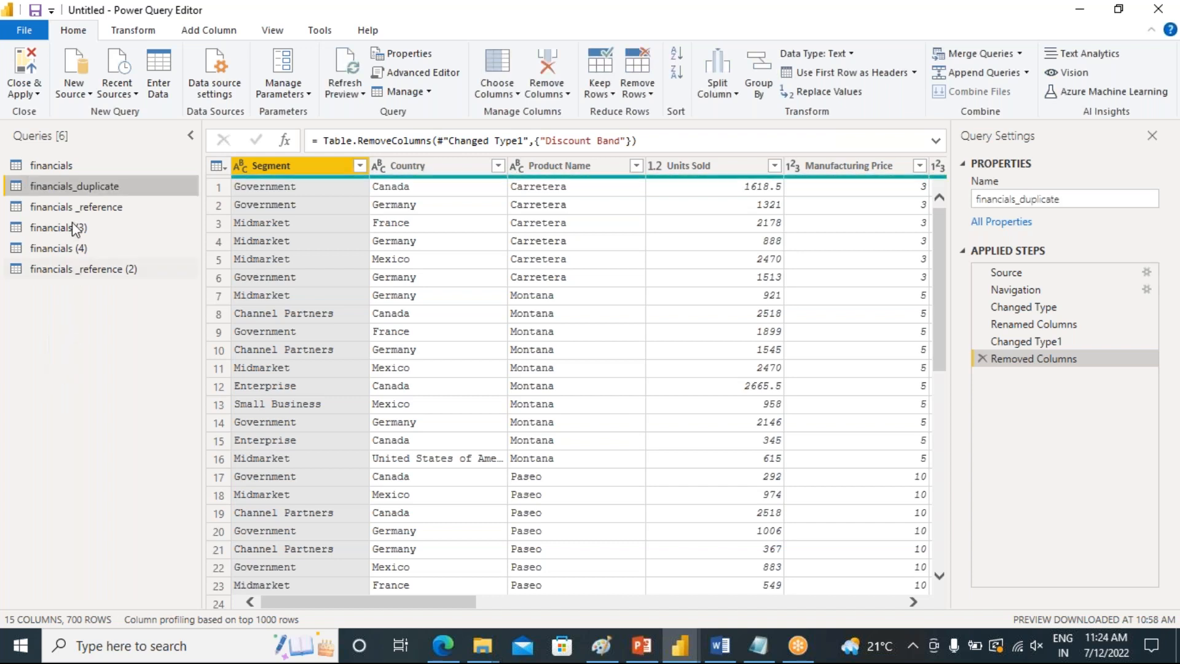
Copy the financials_duplicate query and paste it into the queries list as a new query
right_click(65, 186)
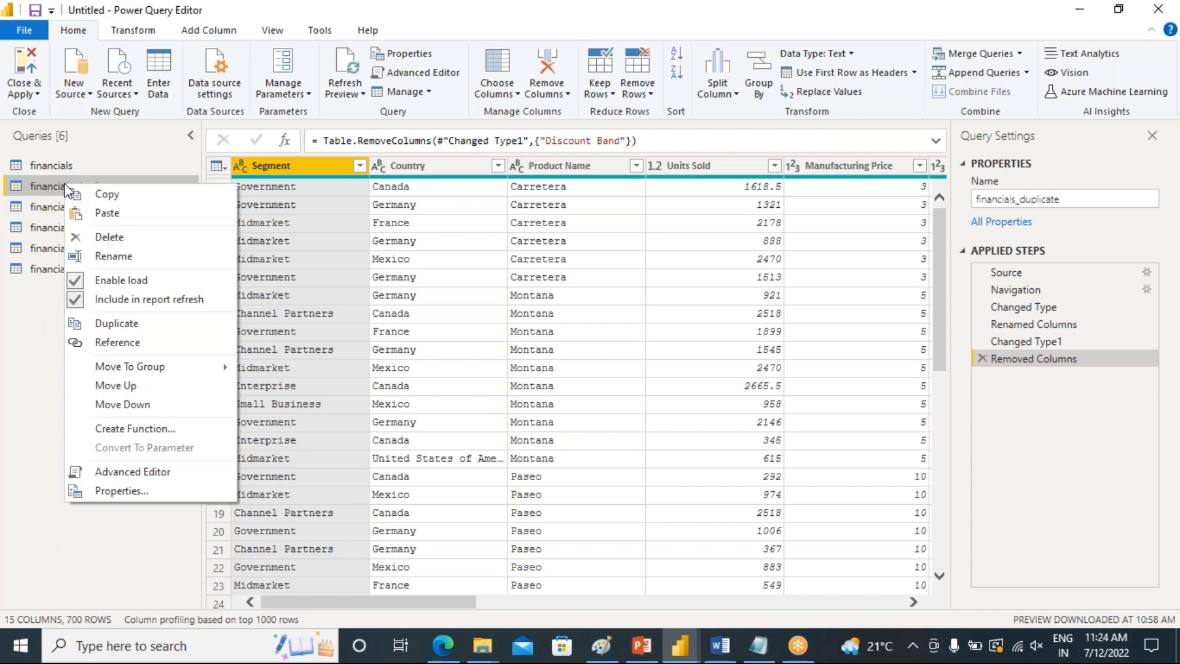
left_click(107, 194)
right_click(38, 330)
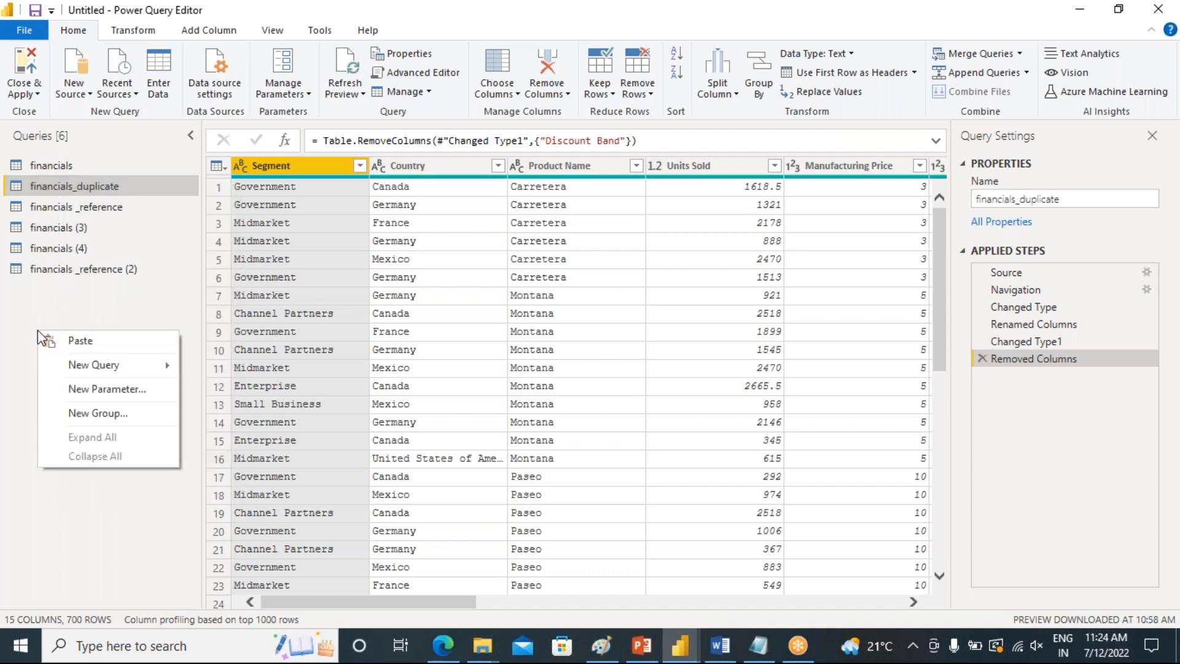
left_click(71, 340)
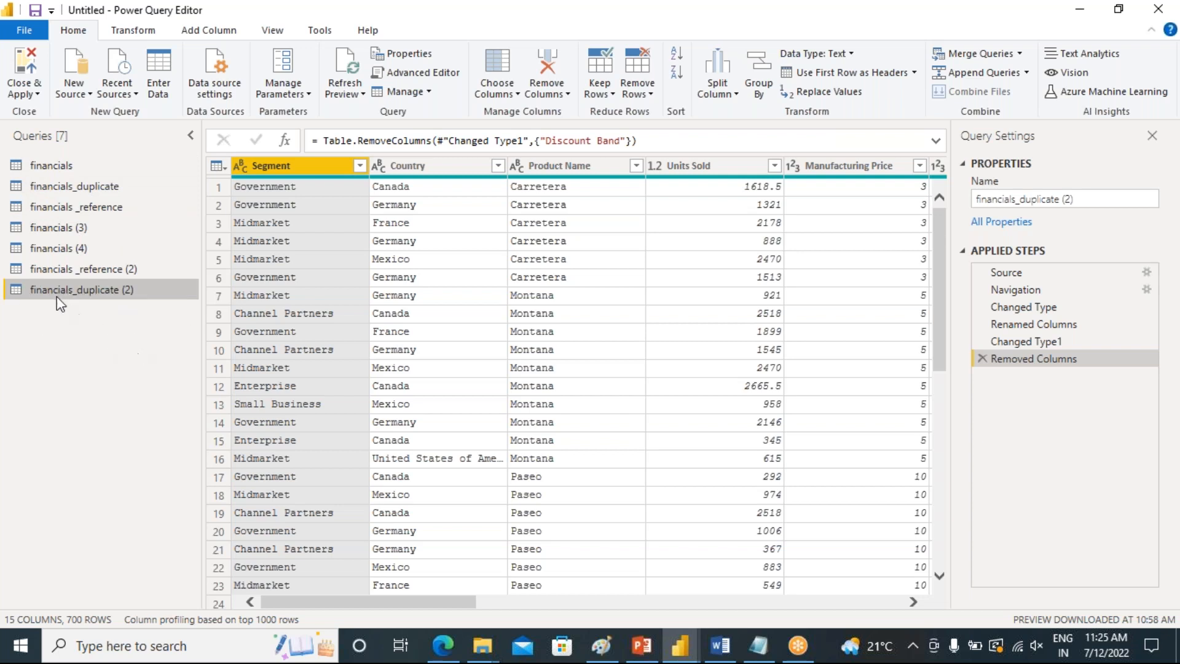
Switch to the presentation and highlight the Copy-Paste a query with query dependencies heading on slide 3
left_click(645, 647)
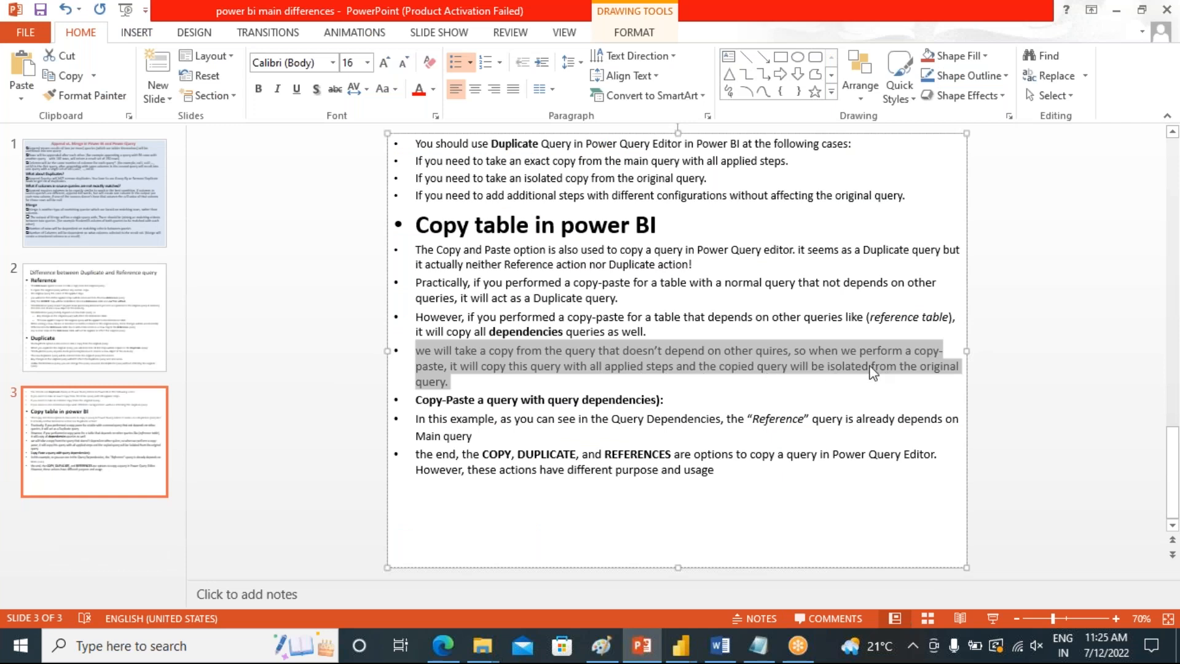
left_click_drag(684, 400, 417, 403)
left_click(543, 434)
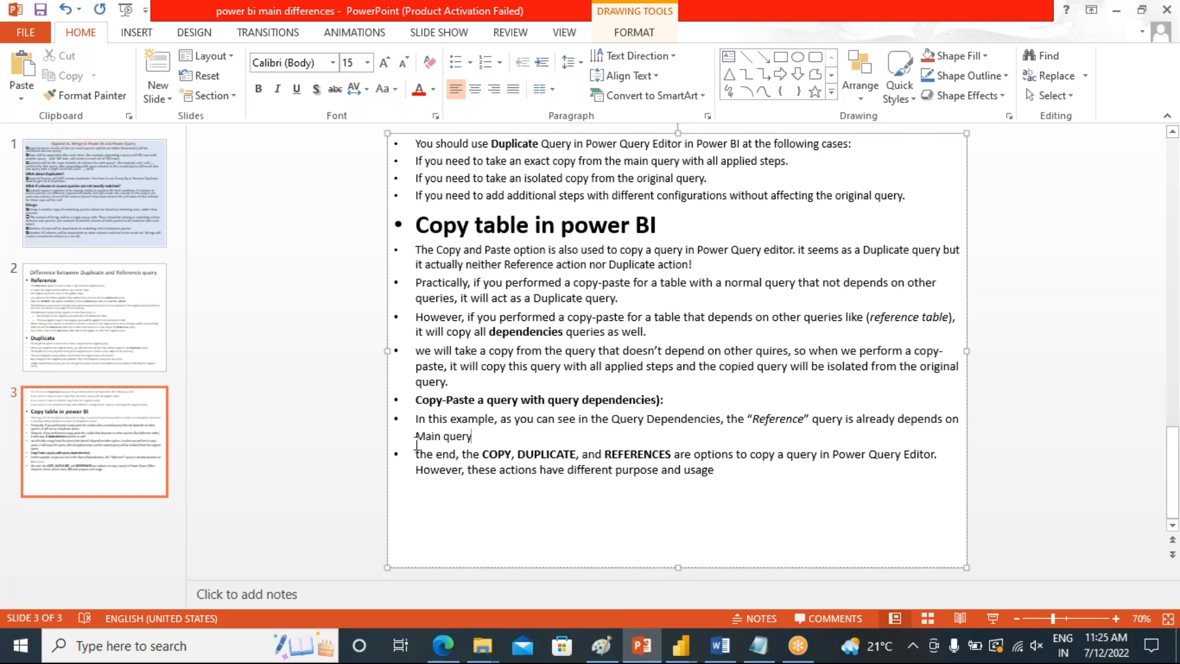
Browse through the presentation's slides, ending on slide 1
left_click(118, 325)
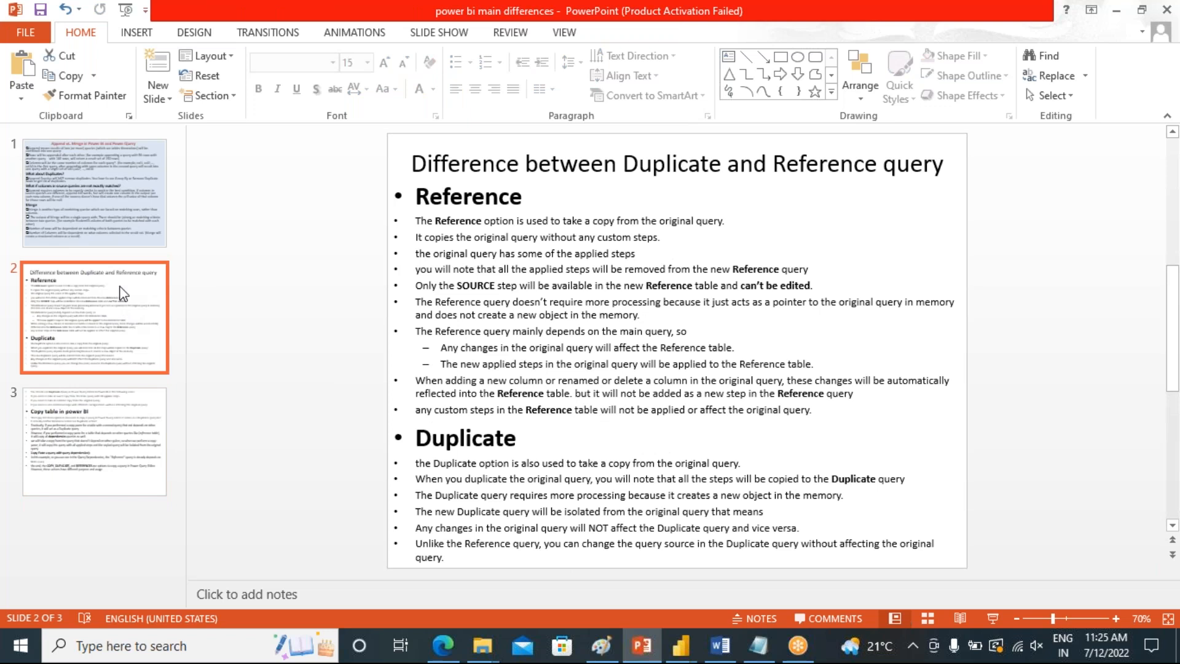
left_click(114, 472)
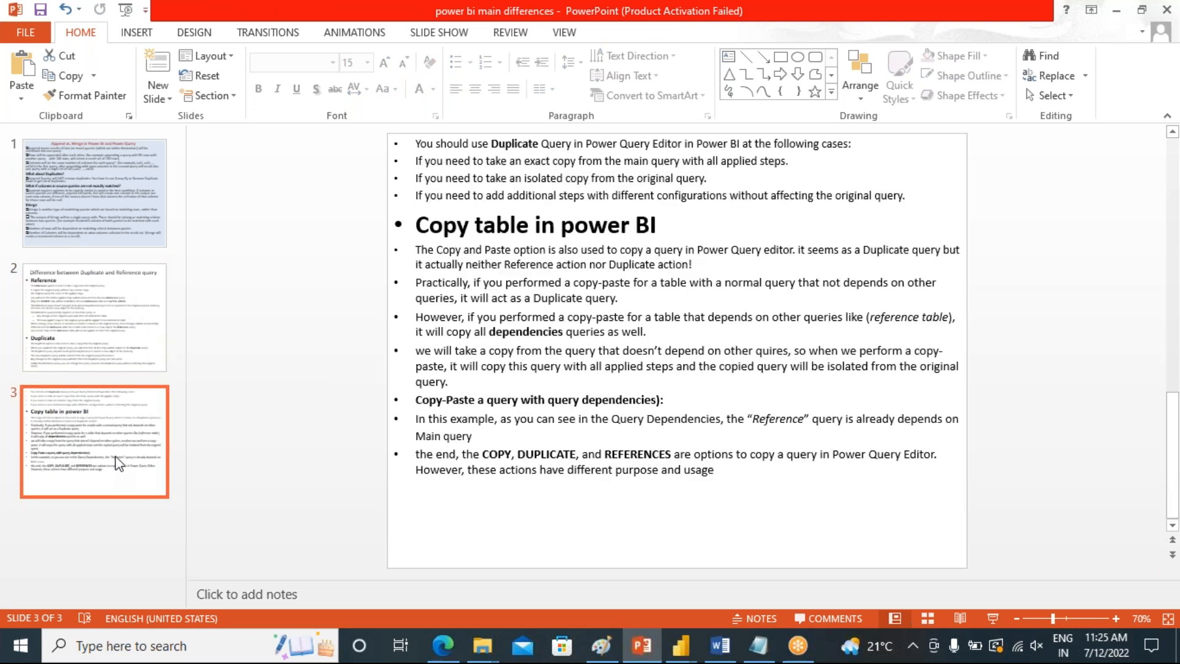
left_click(72, 305)
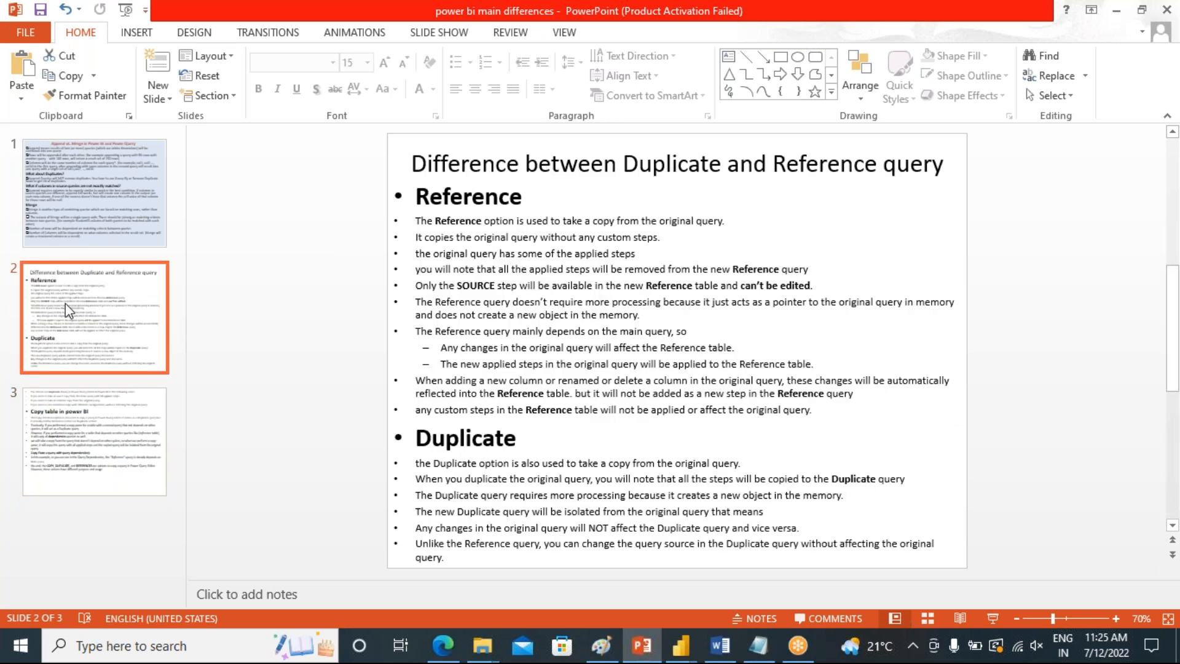
left_click(74, 437)
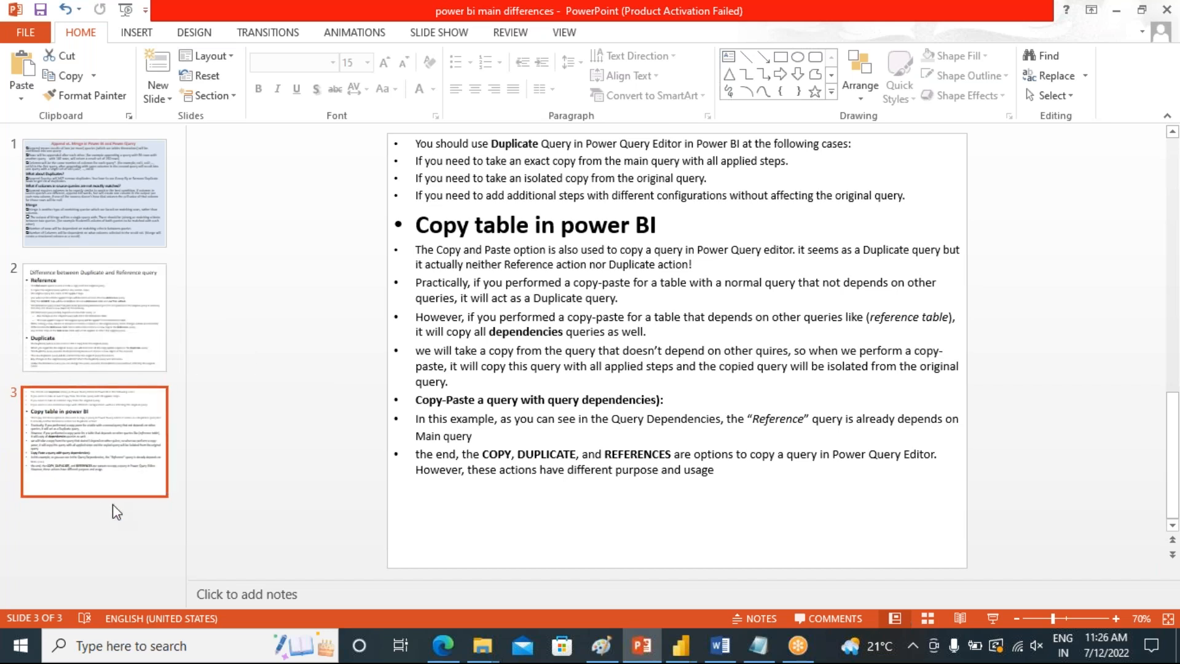
left_click(94, 535)
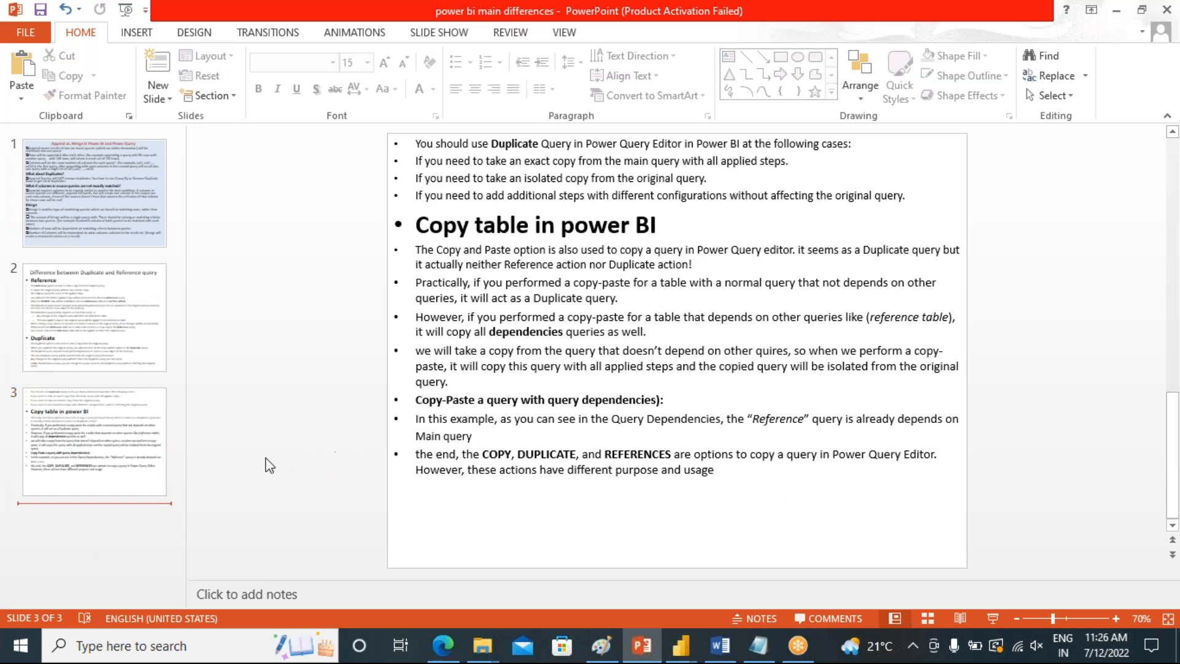
left_click(97, 231)
left_click(117, 314)
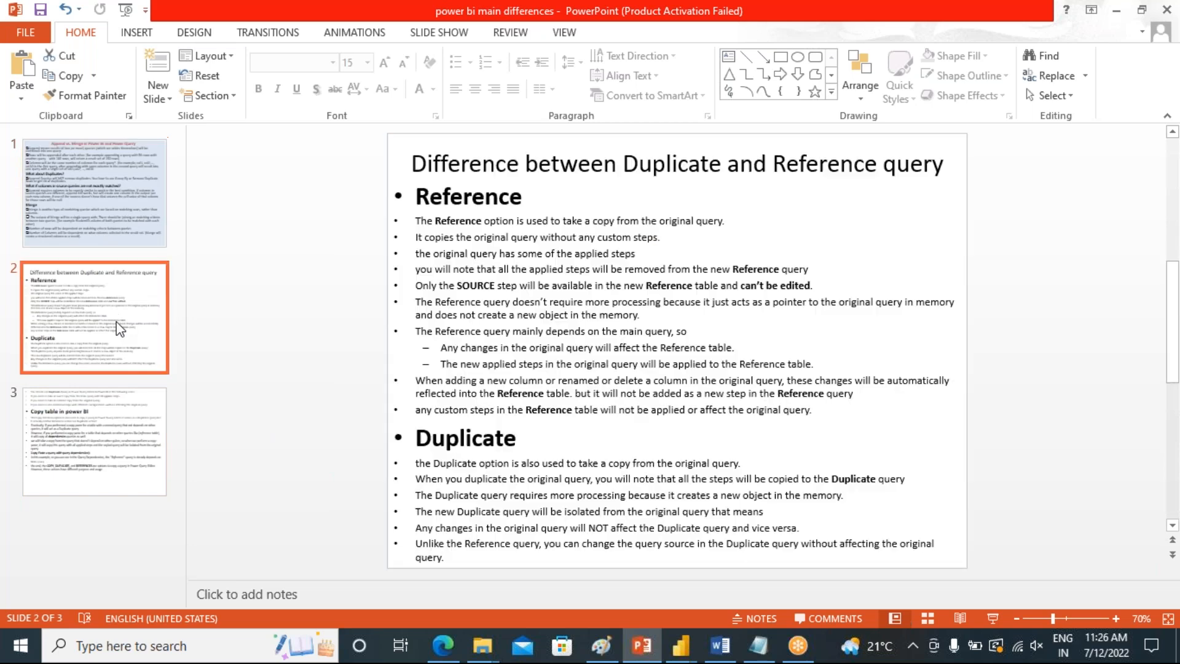
left_click(96, 397)
left_click(73, 328)
left_click(116, 233)
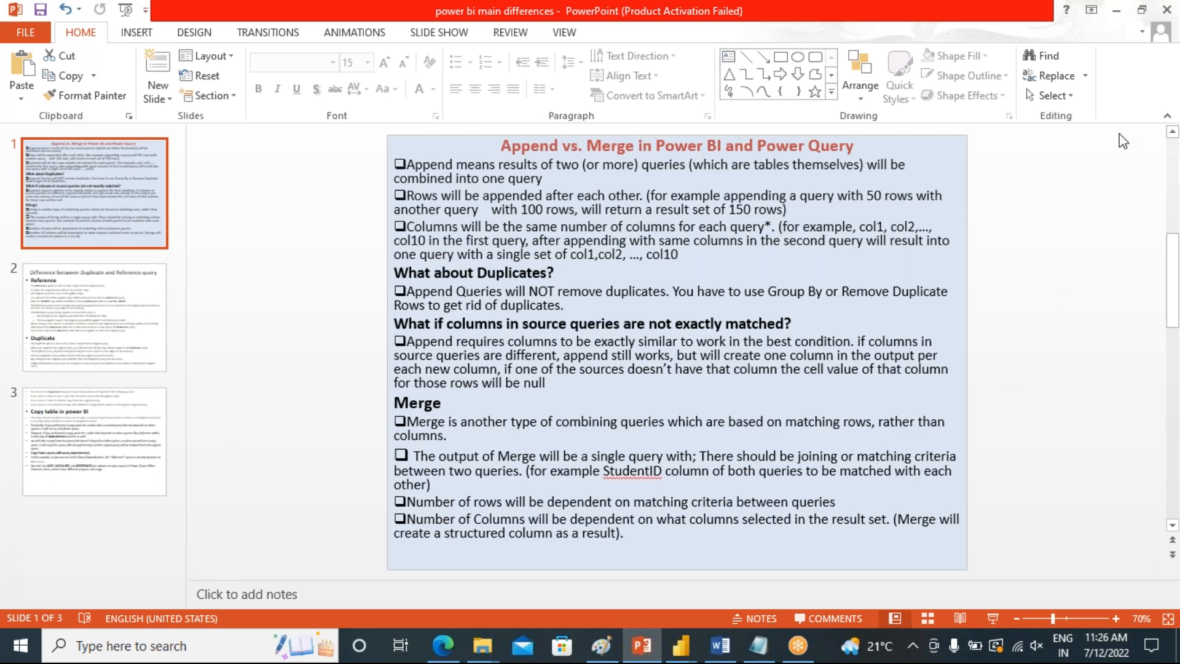
Switch back to Power Query Editor from the presentation
left_click(1117, 16)
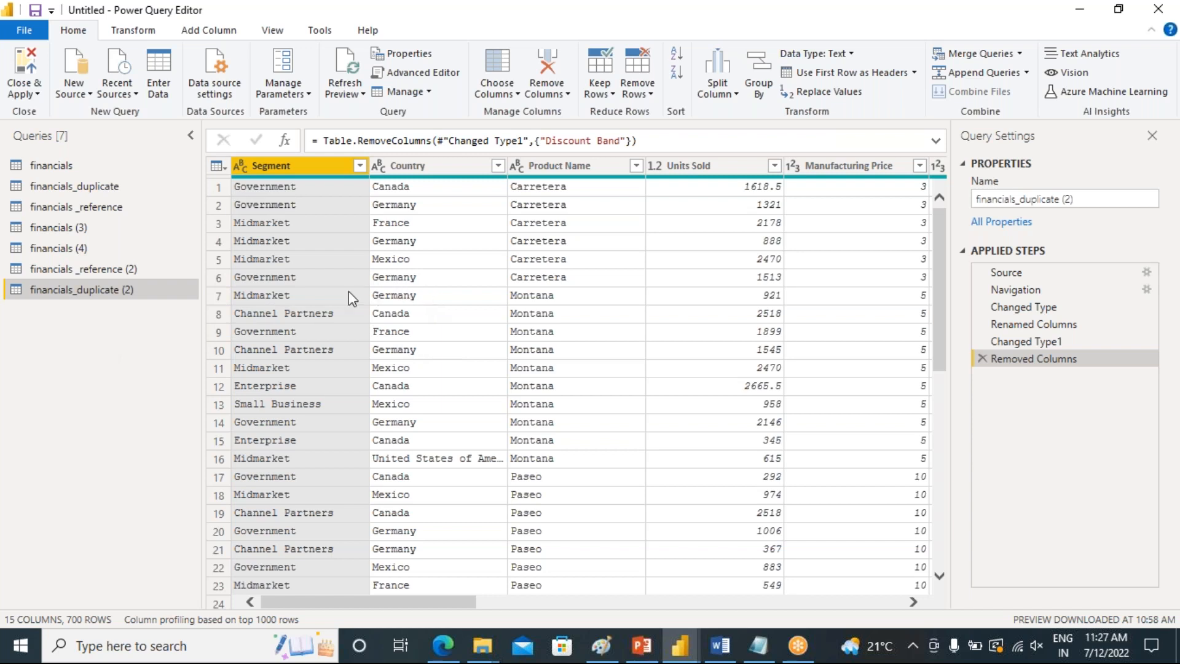
left_click(1, 151)
left_click(310, 96)
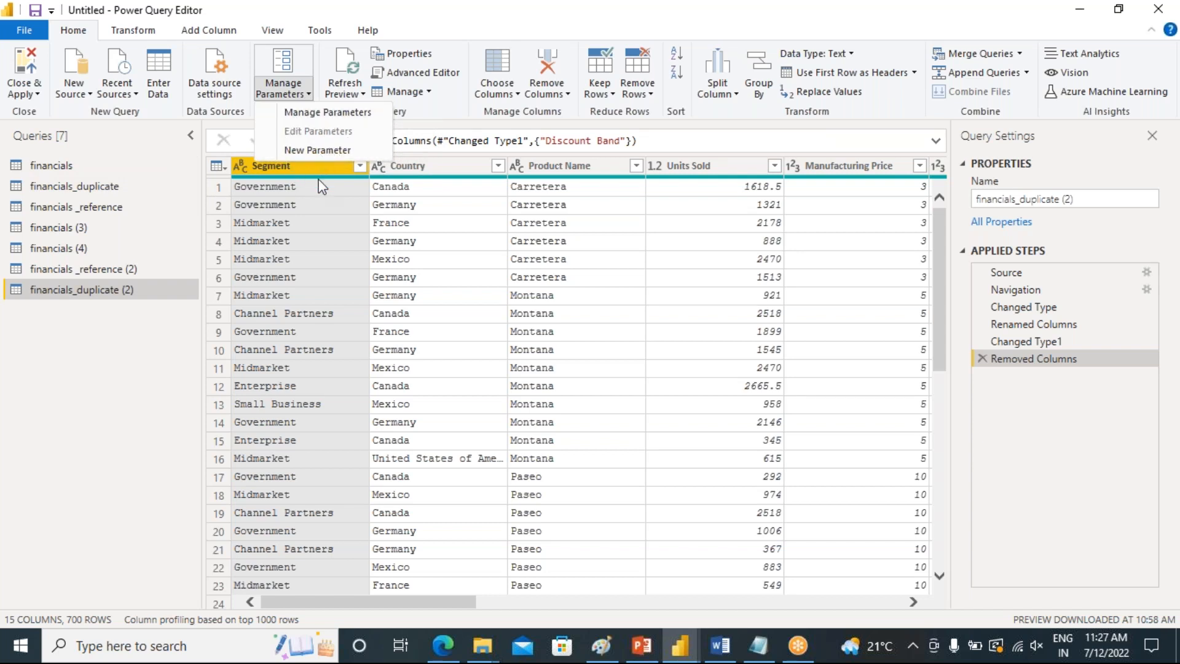
left_click(92, 386)
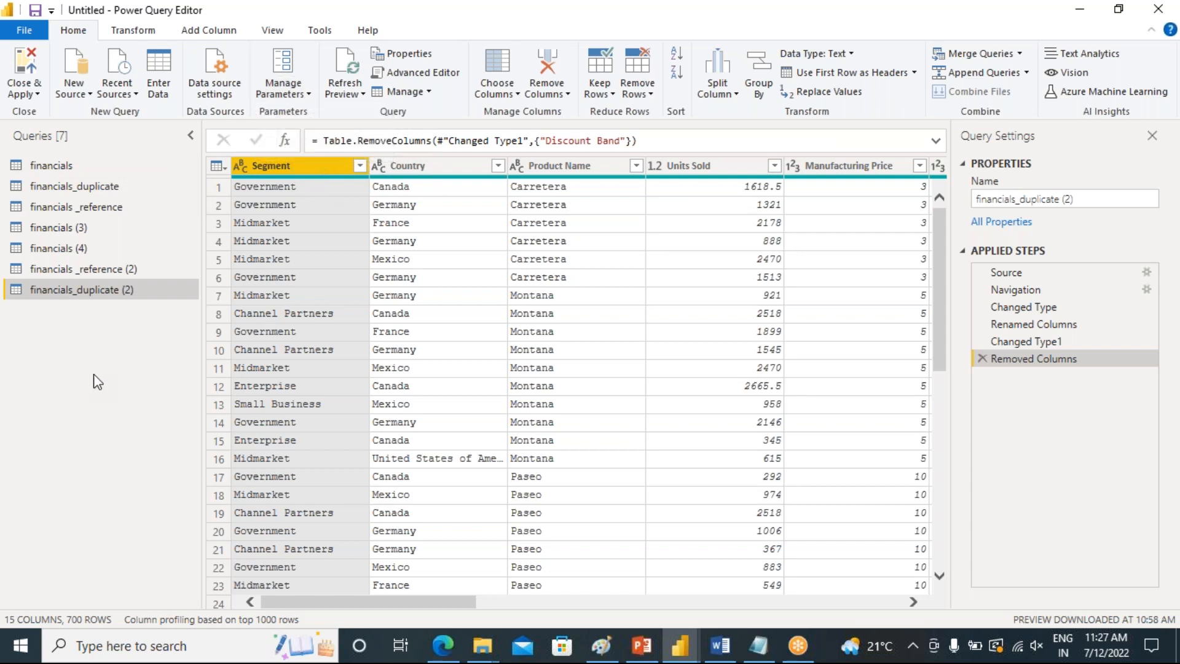
mouse_move(320, 602)
left_mouse_down()
mouse_move(438, 608)
mouse_move(321, 602)
left_mouse_up()
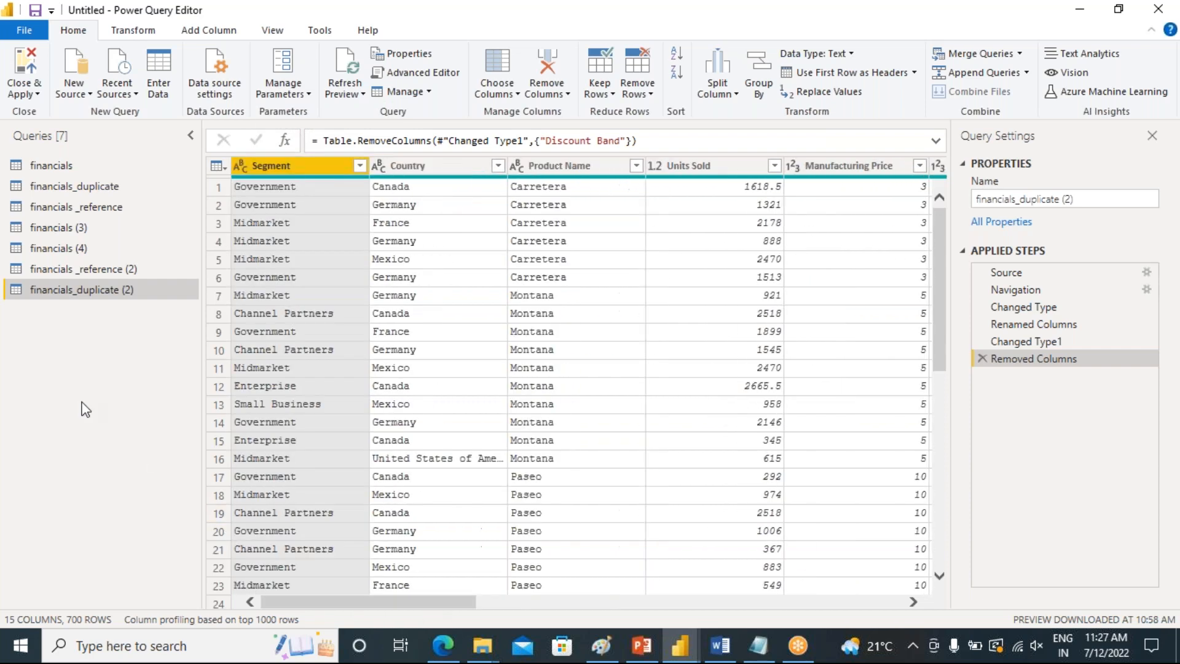
Delete every applied step after Source from the financials query
left_click(43, 167)
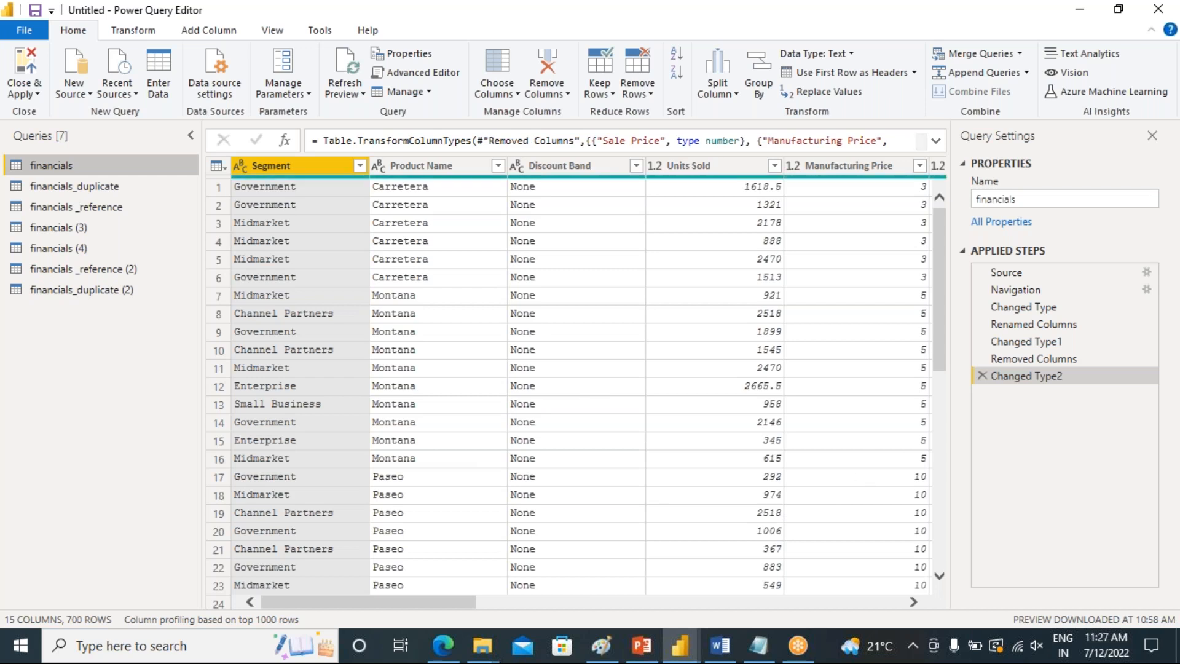
left_click(981, 376)
left_click(982, 359)
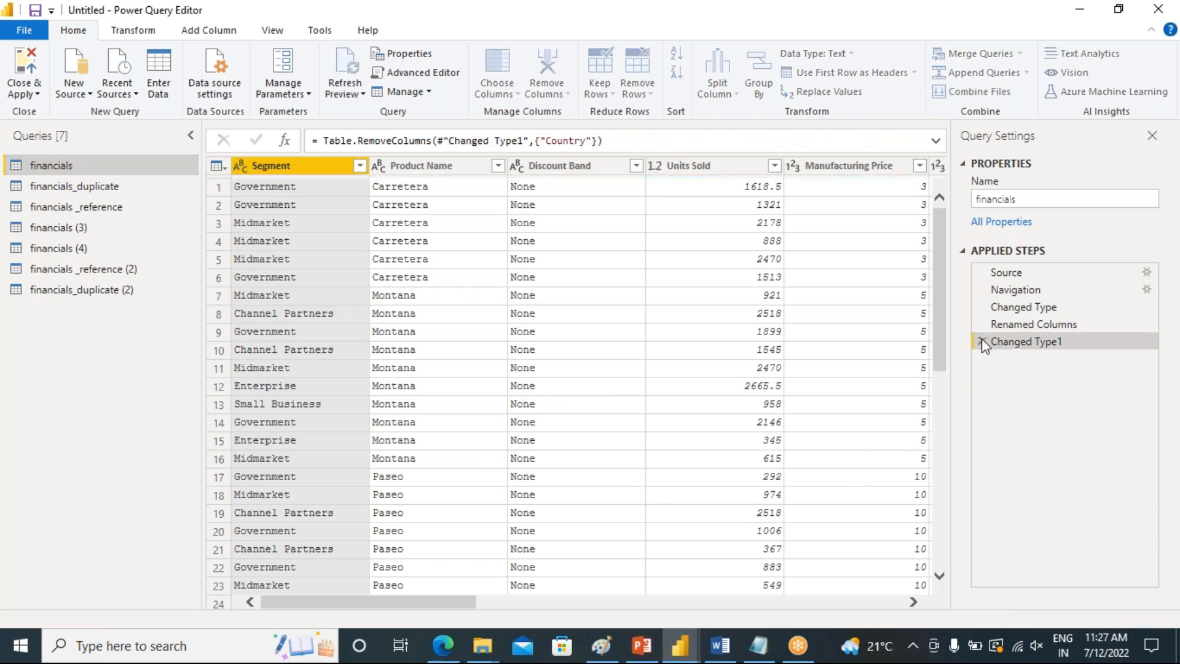
left_click(982, 340)
left_click(982, 323)
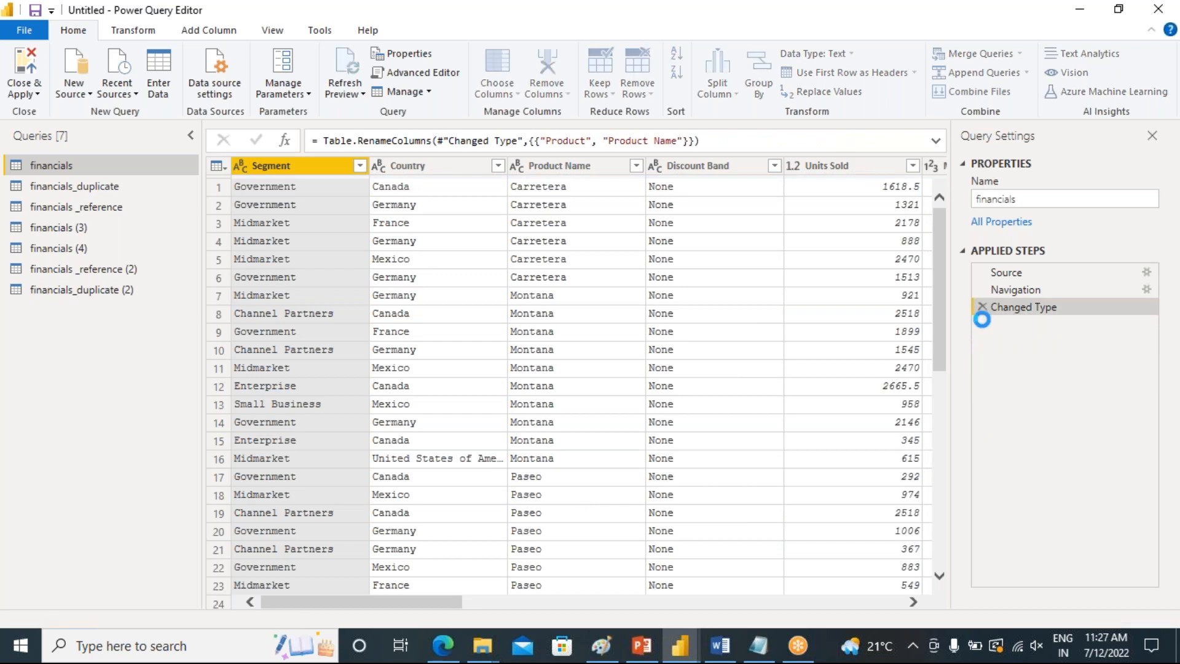
left_click(982, 307)
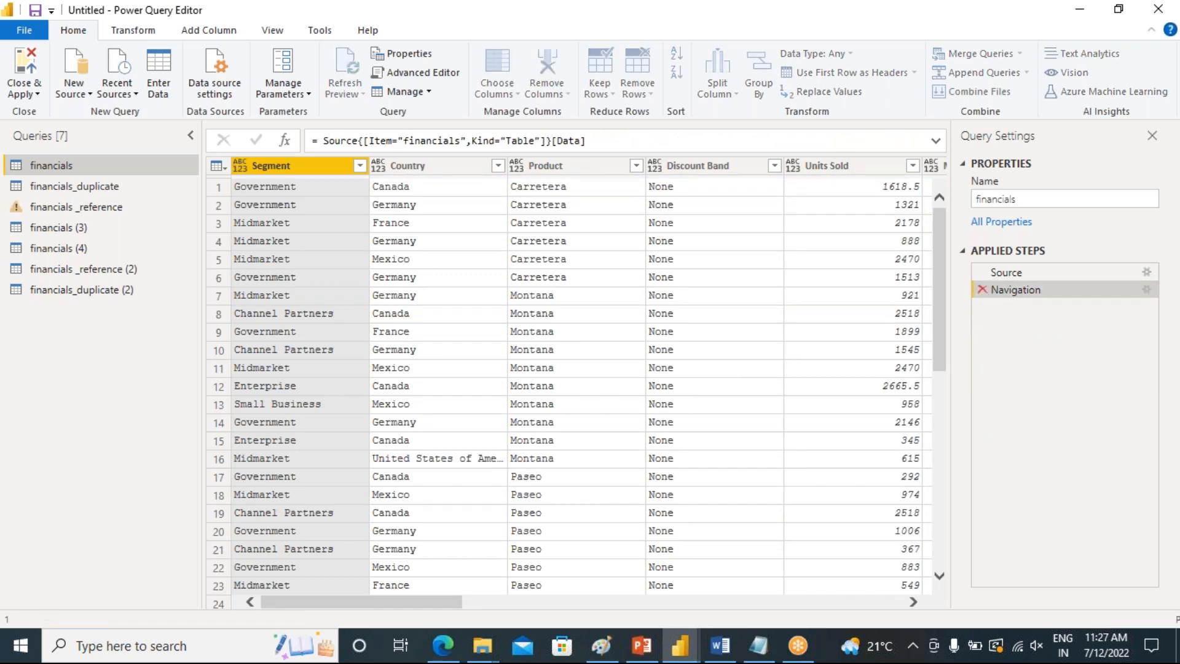
left_click(982, 289)
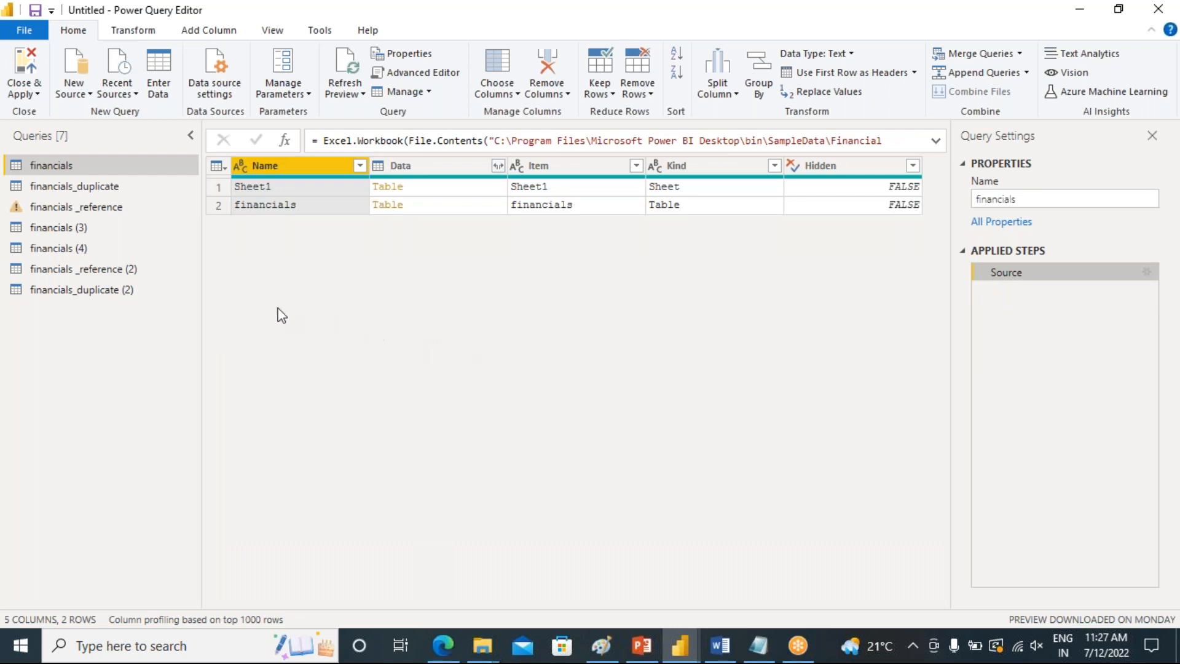
Delete the financials _reference query
right_click(56, 209)
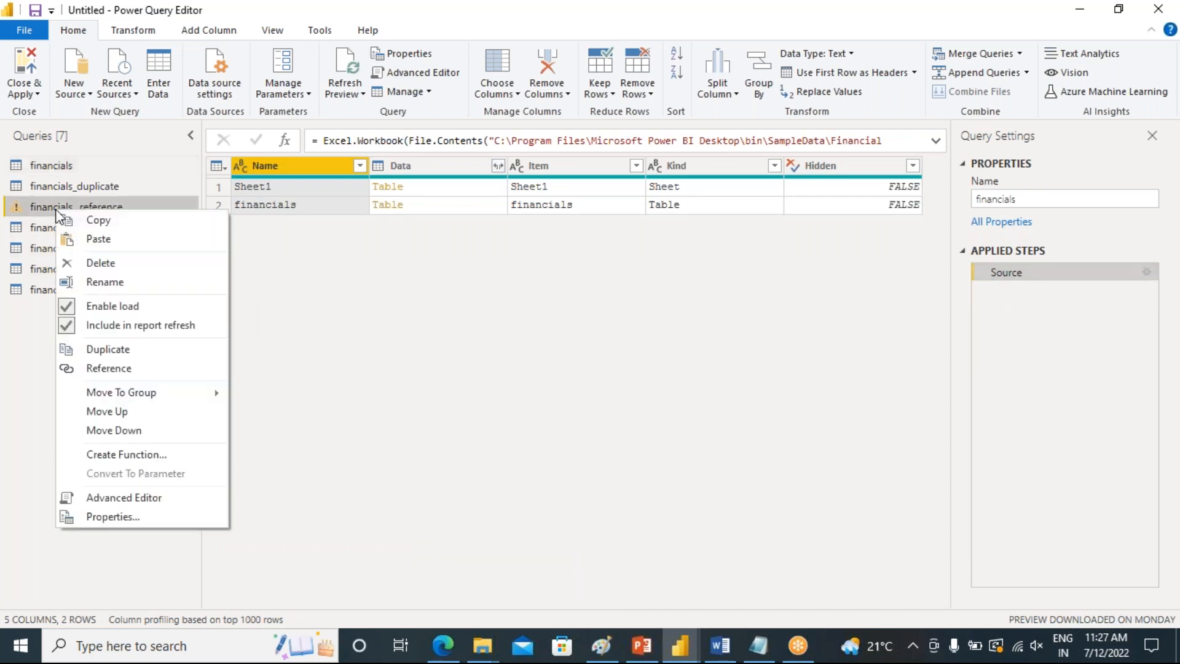
left_click(107, 263)
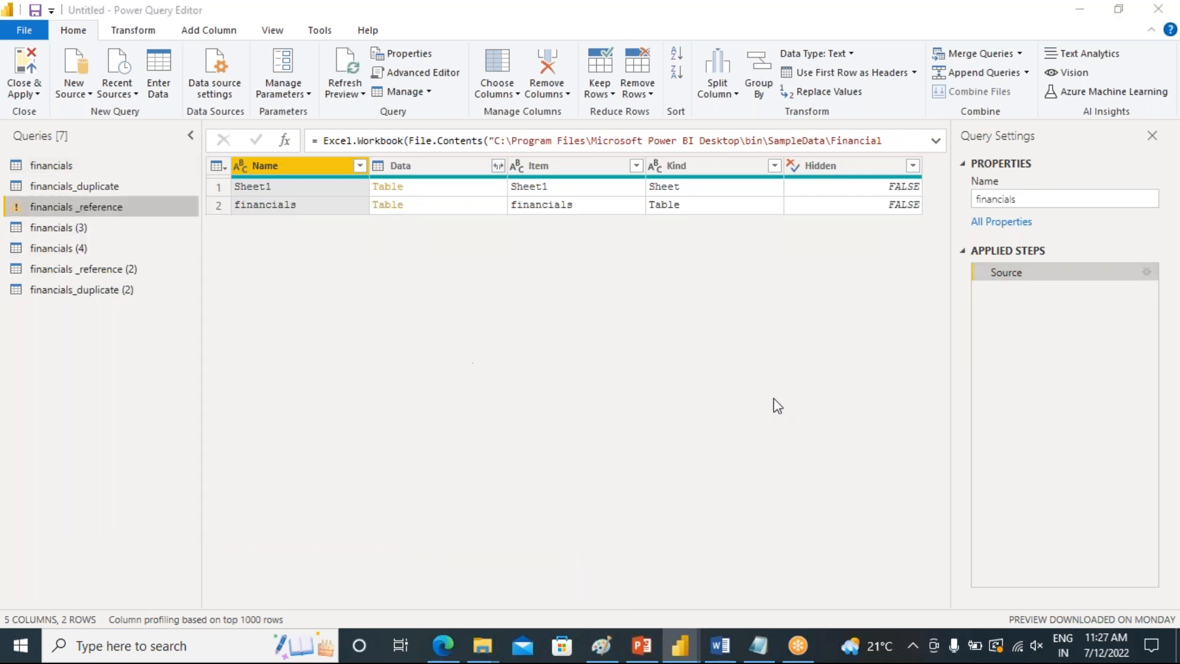
left_click(677, 352)
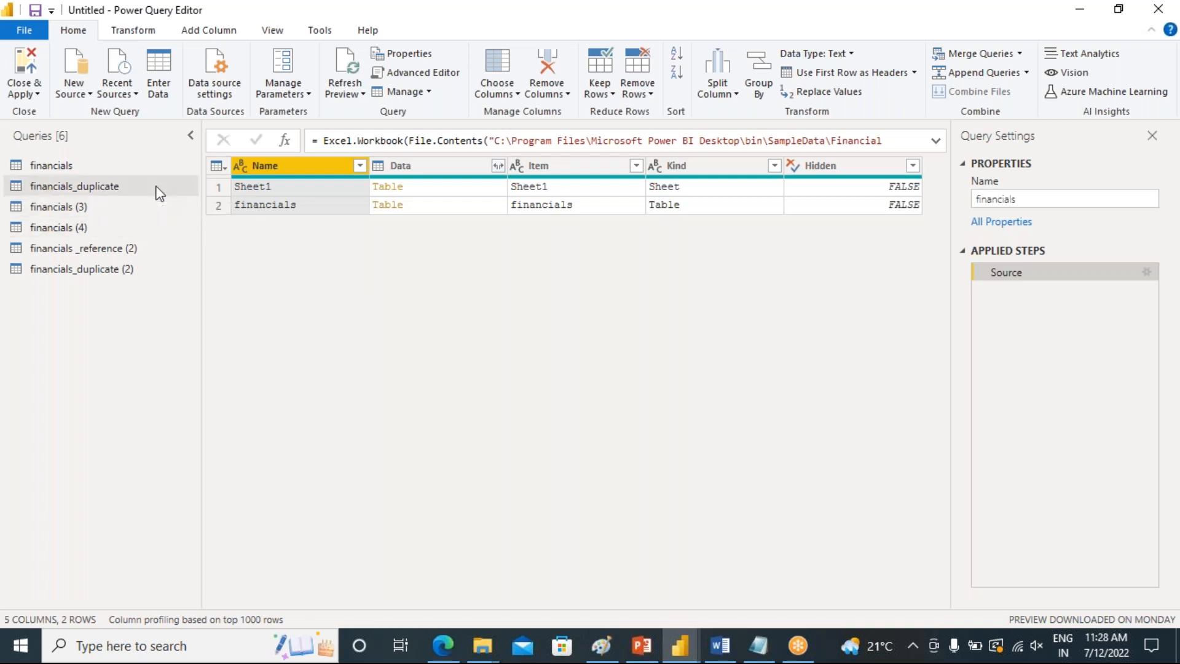
Open the financials_duplicate query and examine the rows of its Country column
left_click(117, 186)
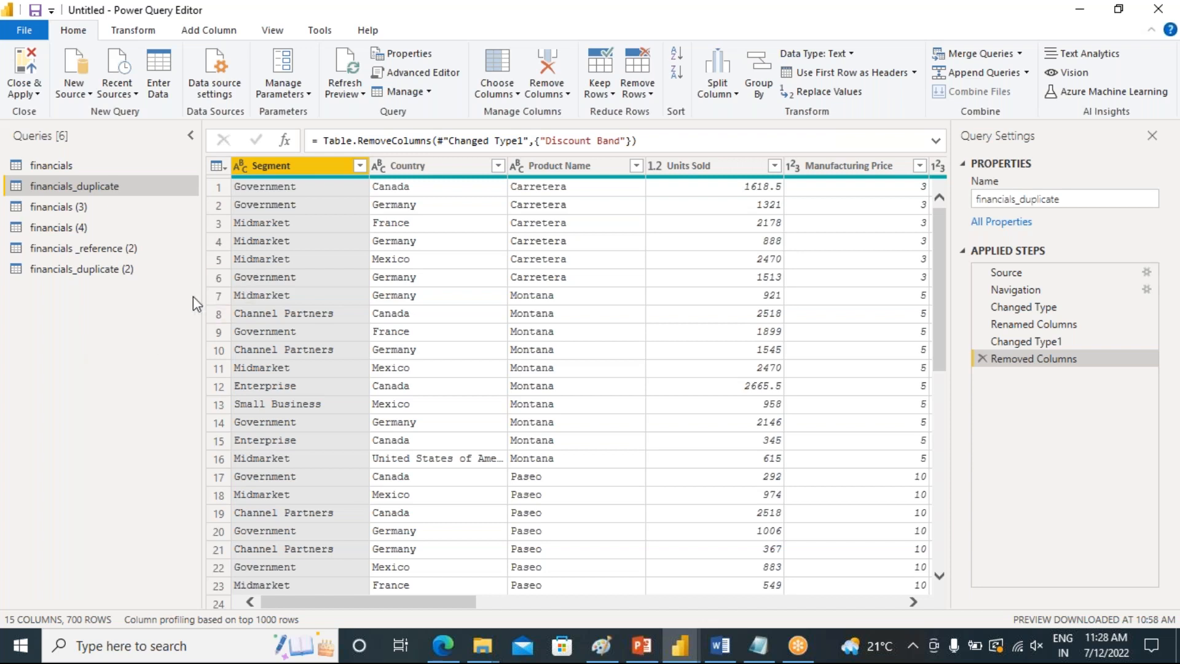
left_click(306, 94)
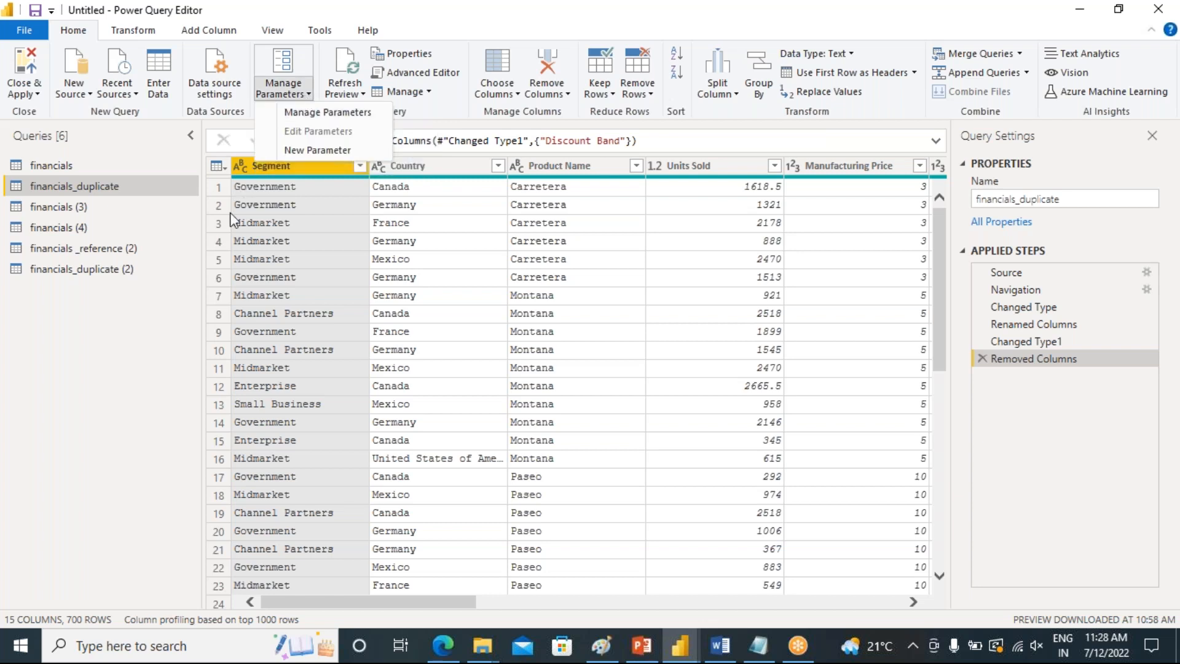
left_click(141, 341)
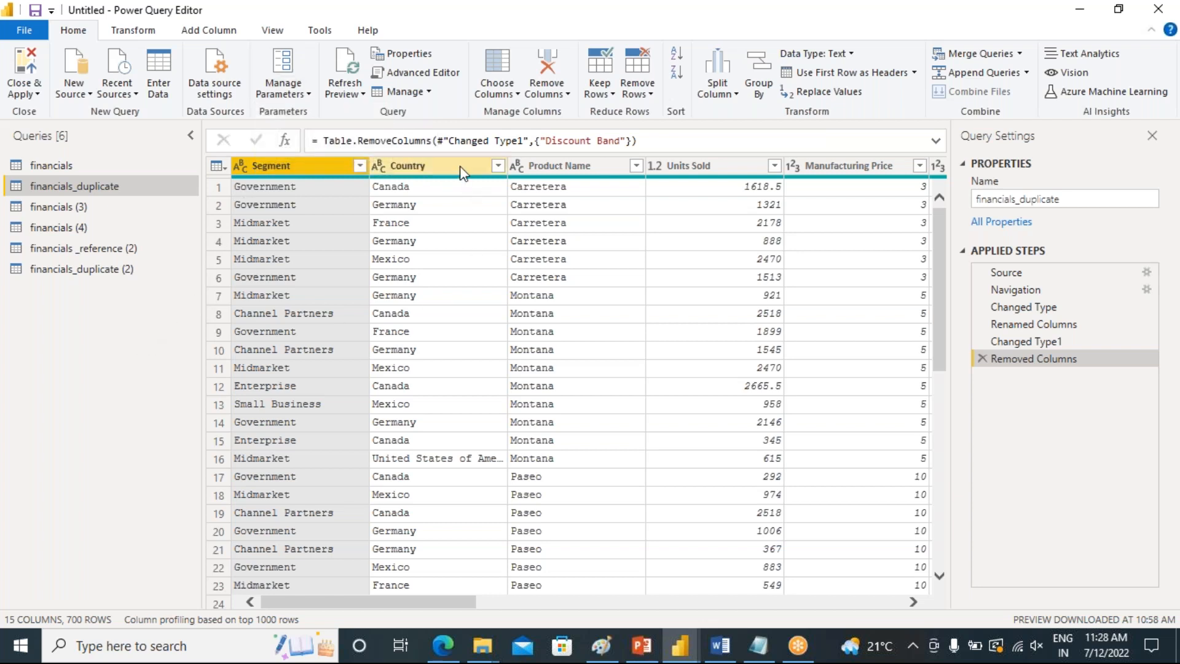
left_click(459, 166)
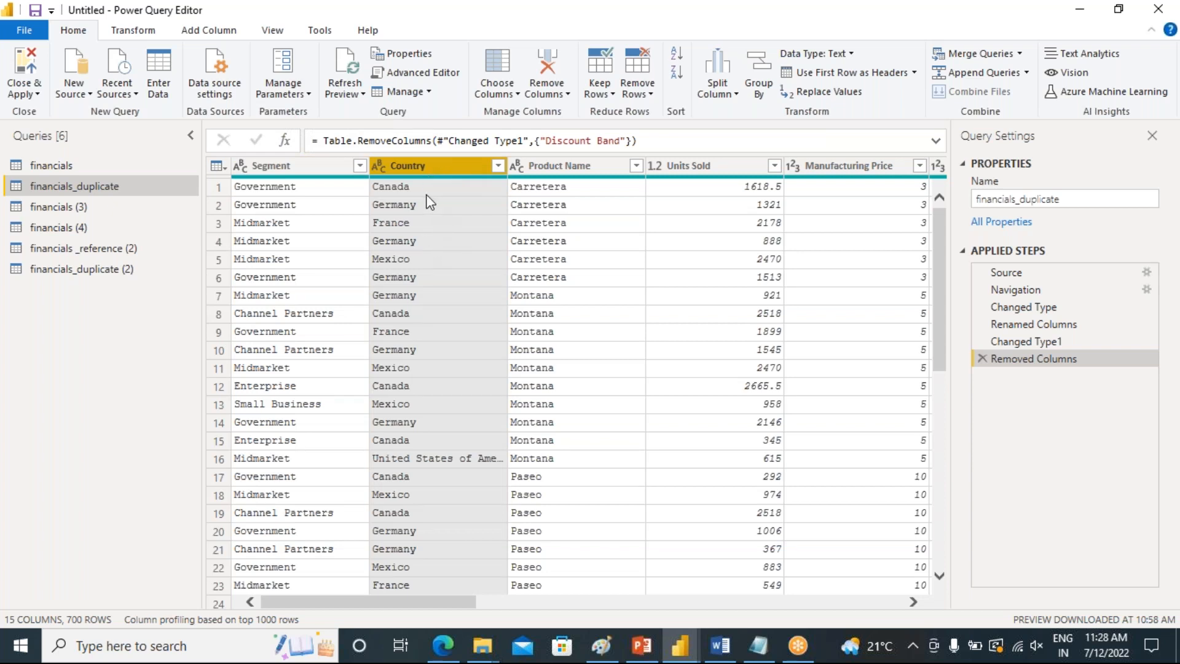
scroll(434, 246, "down", 9)
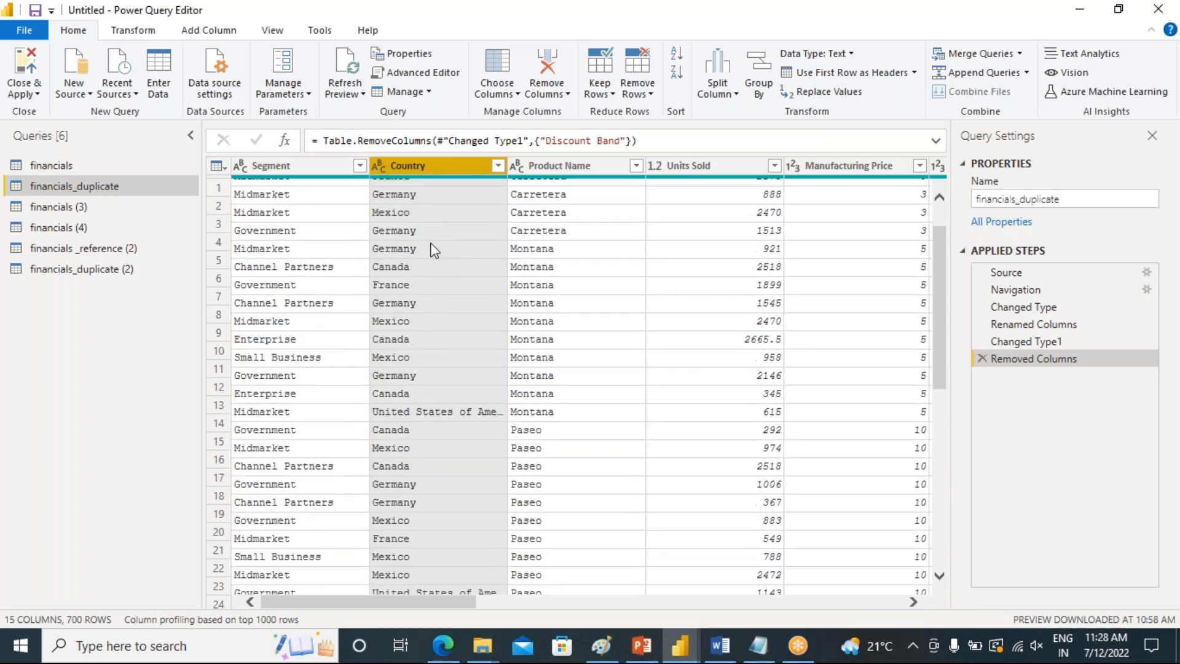
scroll(440, 312, "up", 6)
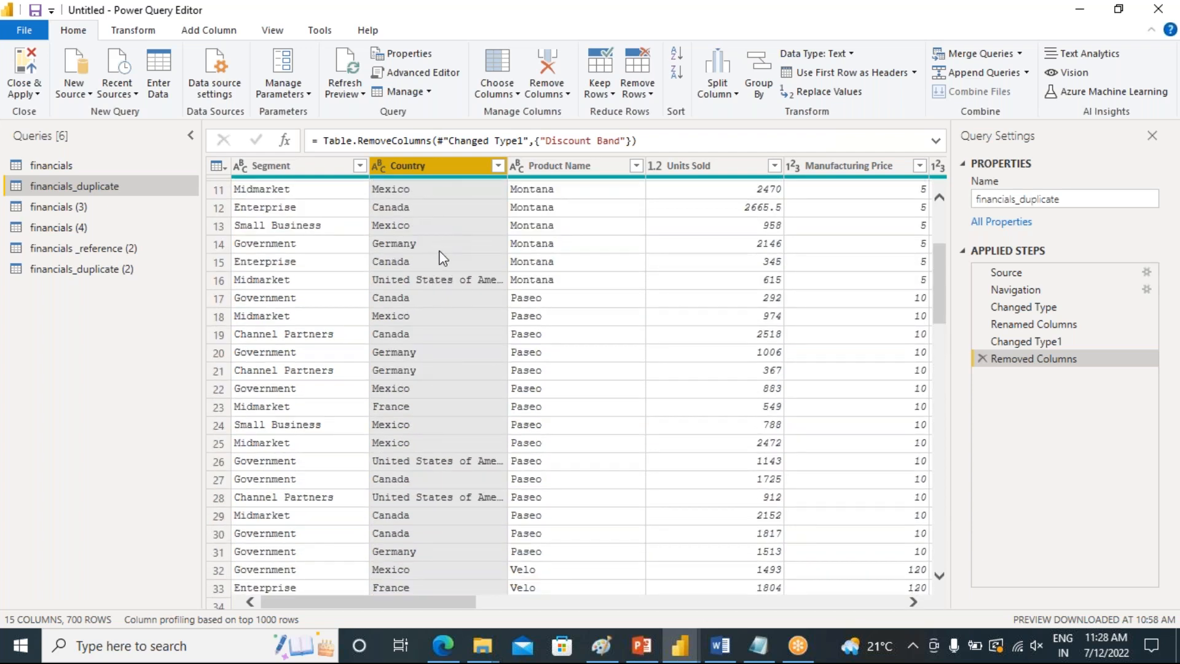
Create a new parameter named P_country
left_click(291, 92)
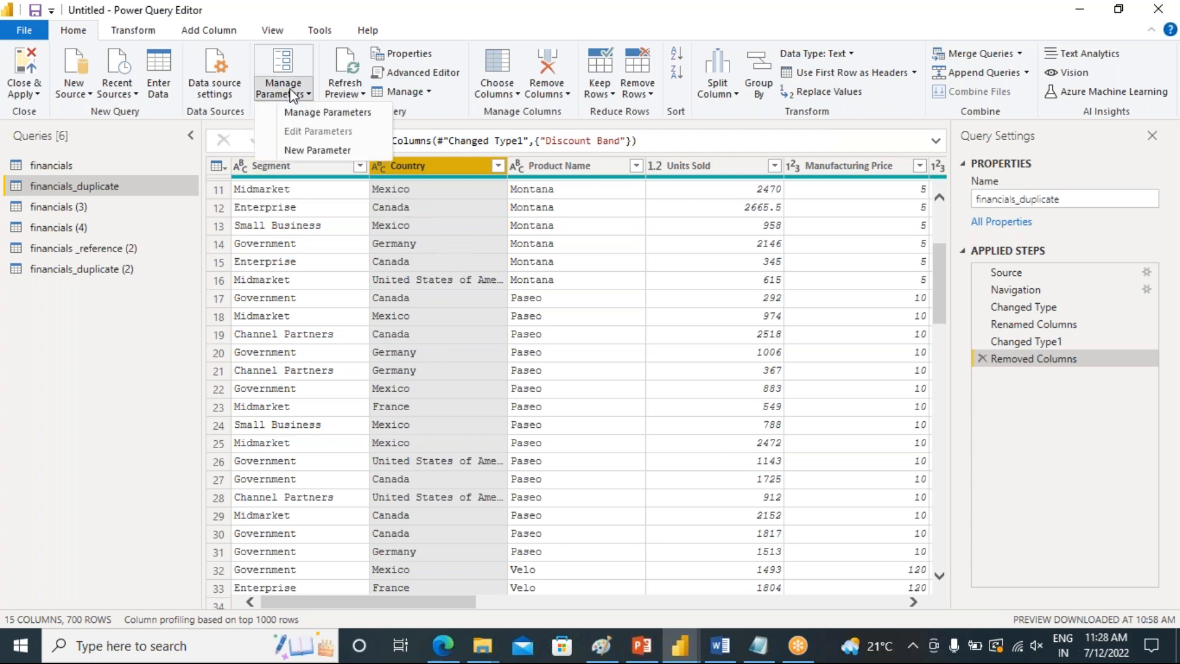
left_click(317, 153)
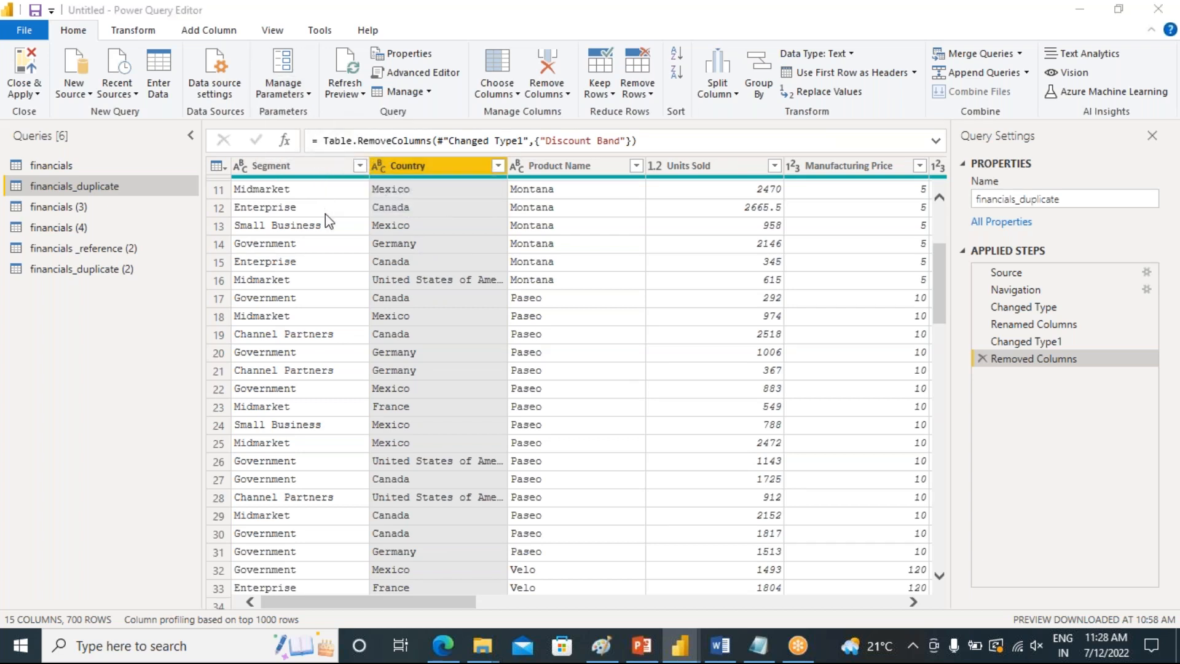
left_click_drag(615, 112, 552, 115)
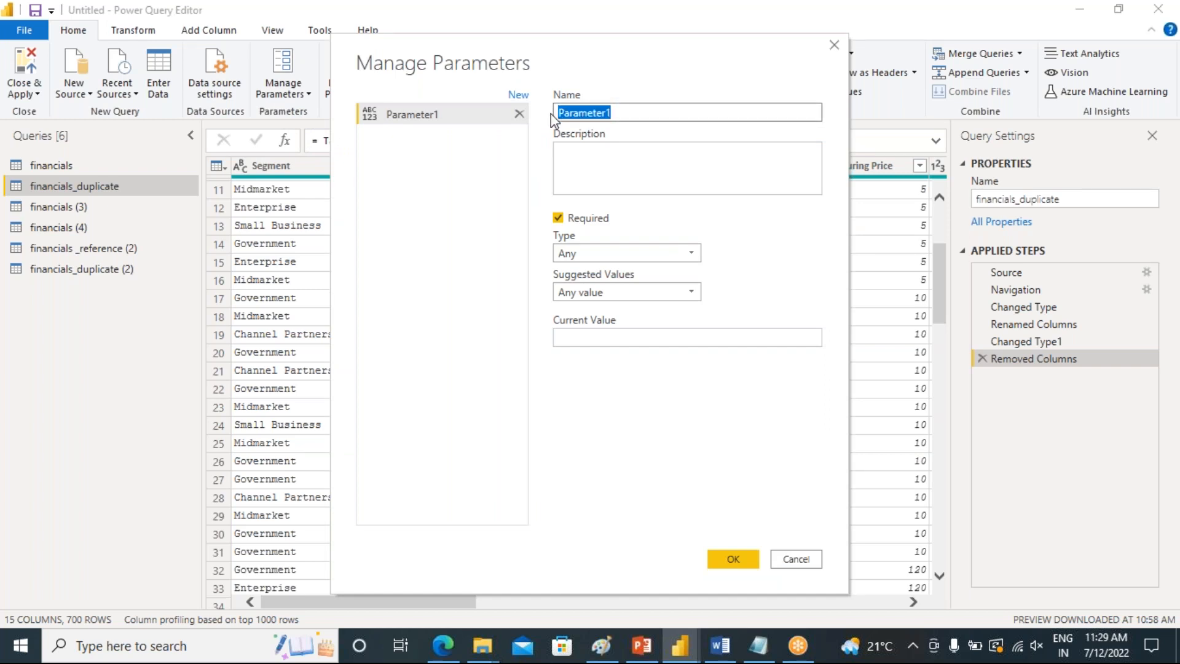
type("P_country")
Give the parameter the description "type the country name to show the delated data"
left_click(575, 171)
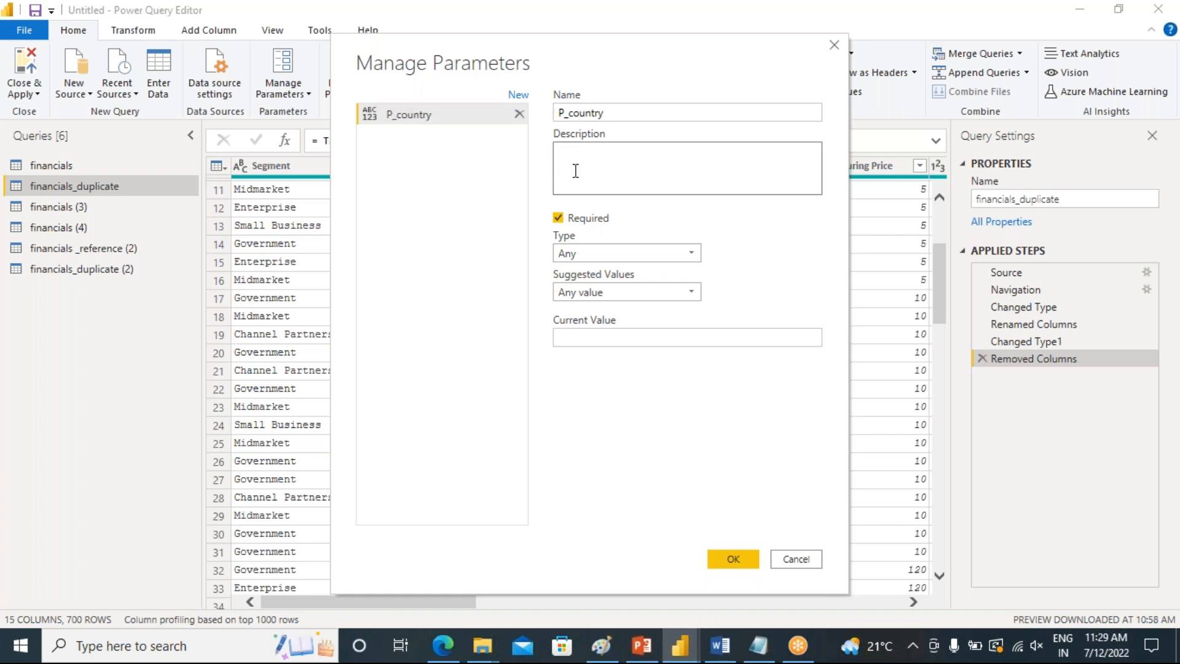
type("sele")
key("BackSpace")
key("BackSpace")
key("BackSpace")
type("type o")
key("BackSpace")
type("the courny")
key("BackSpace")
key("BackSpace")
key("BackSpace")
type("y")
key("BackSpace")
key("BackSpace")
type("ntry name to show the de")
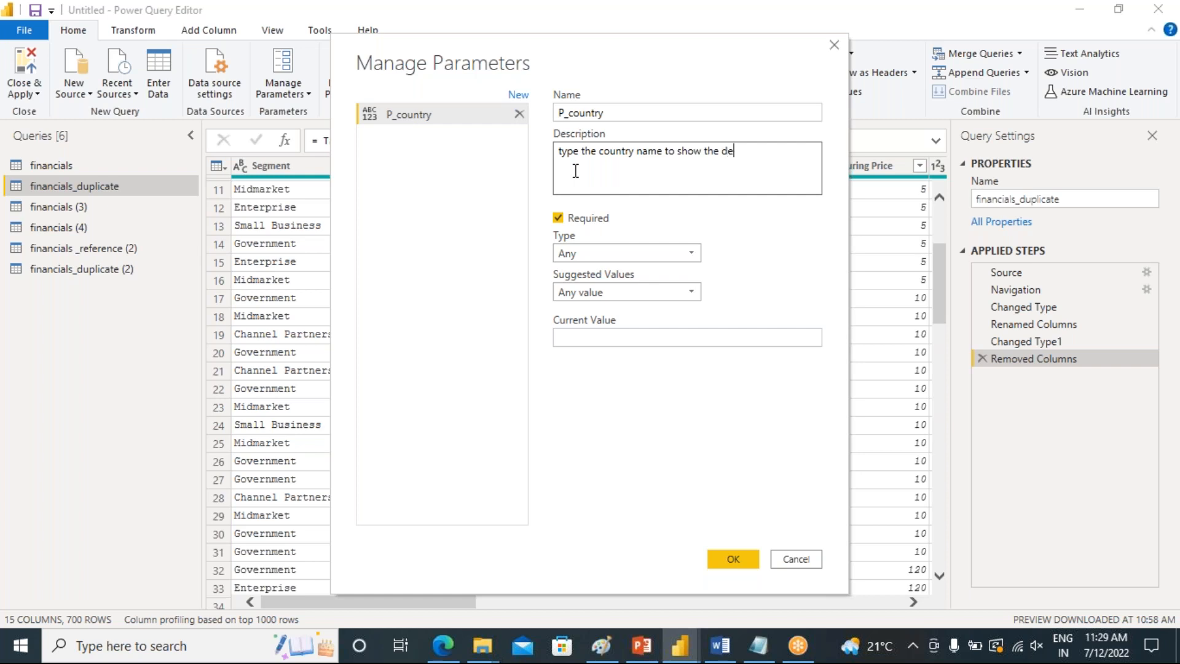
type("lated data")
Set the parameter's type to Text, keeping Any value as the suggested values
left_click(594, 255)
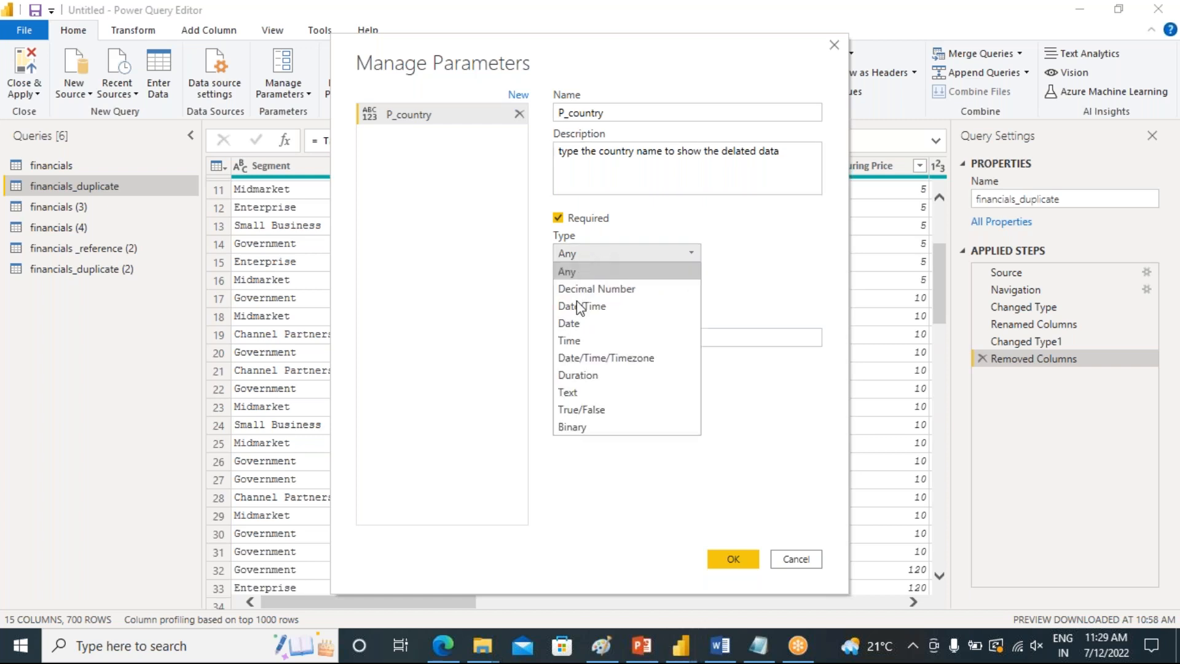
left_click(591, 395)
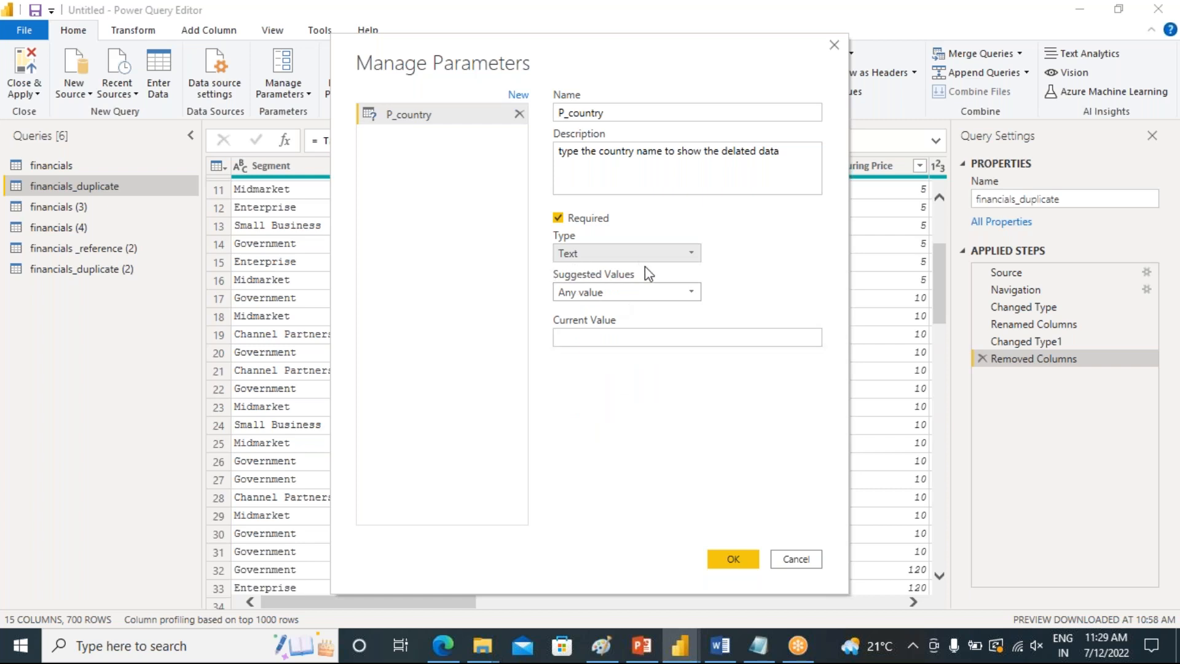
left_click(646, 287)
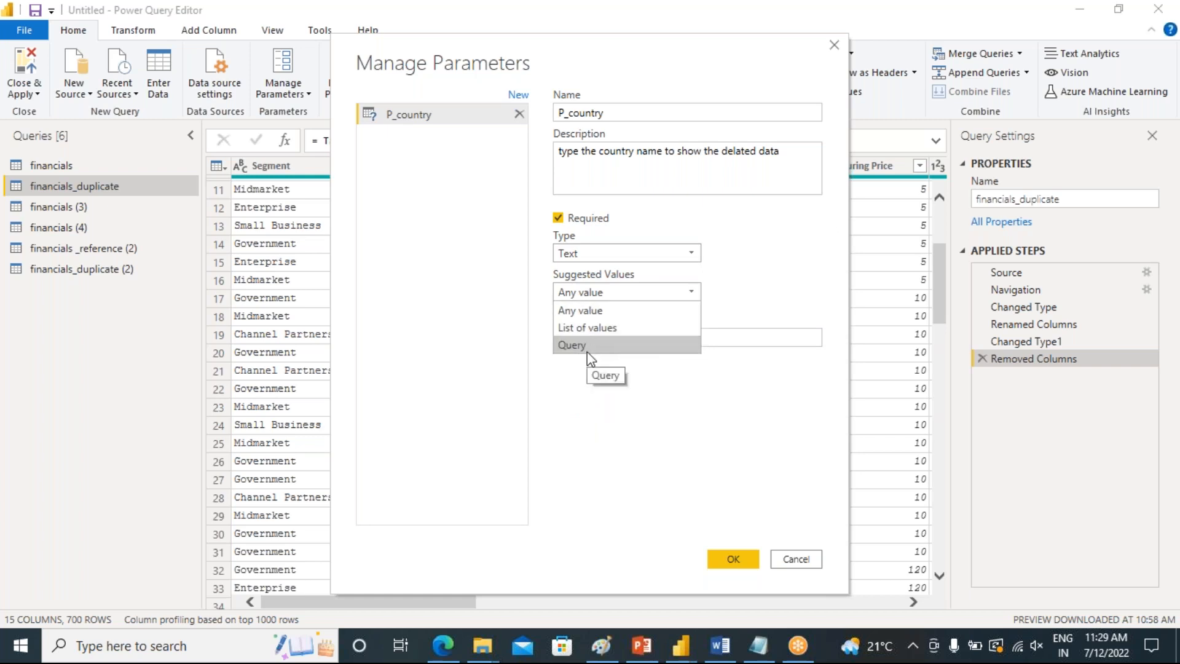
left_click(628, 309)
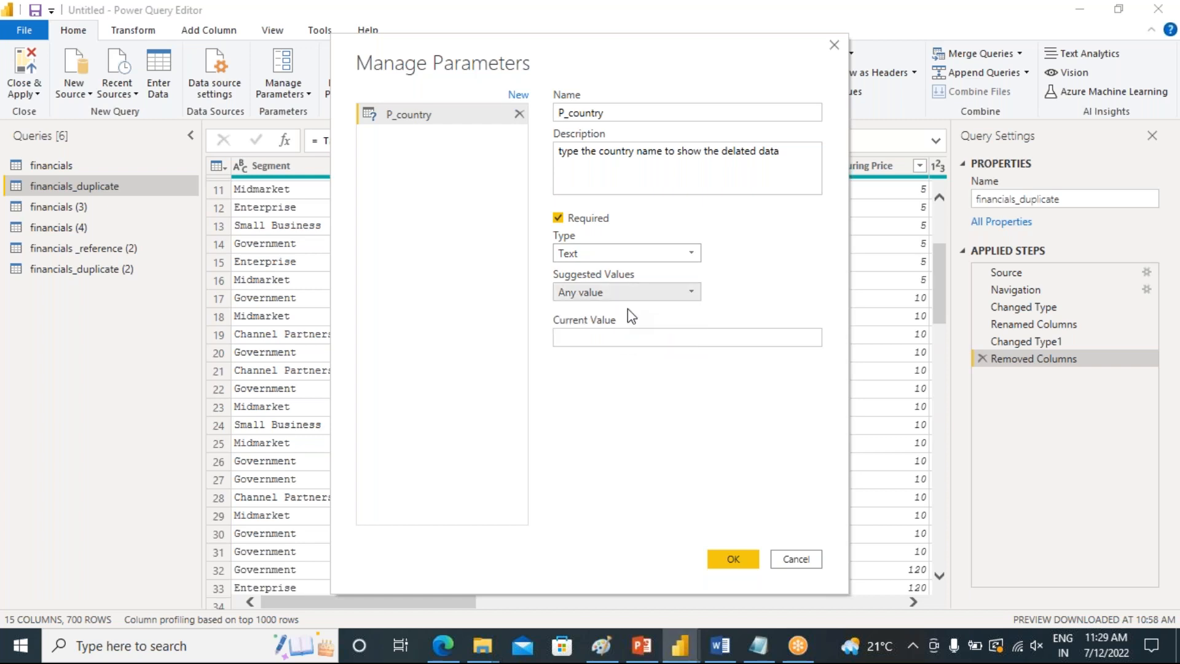
Set the parameter's current value to Mexico and confirm the new parameter
left_click(616, 340)
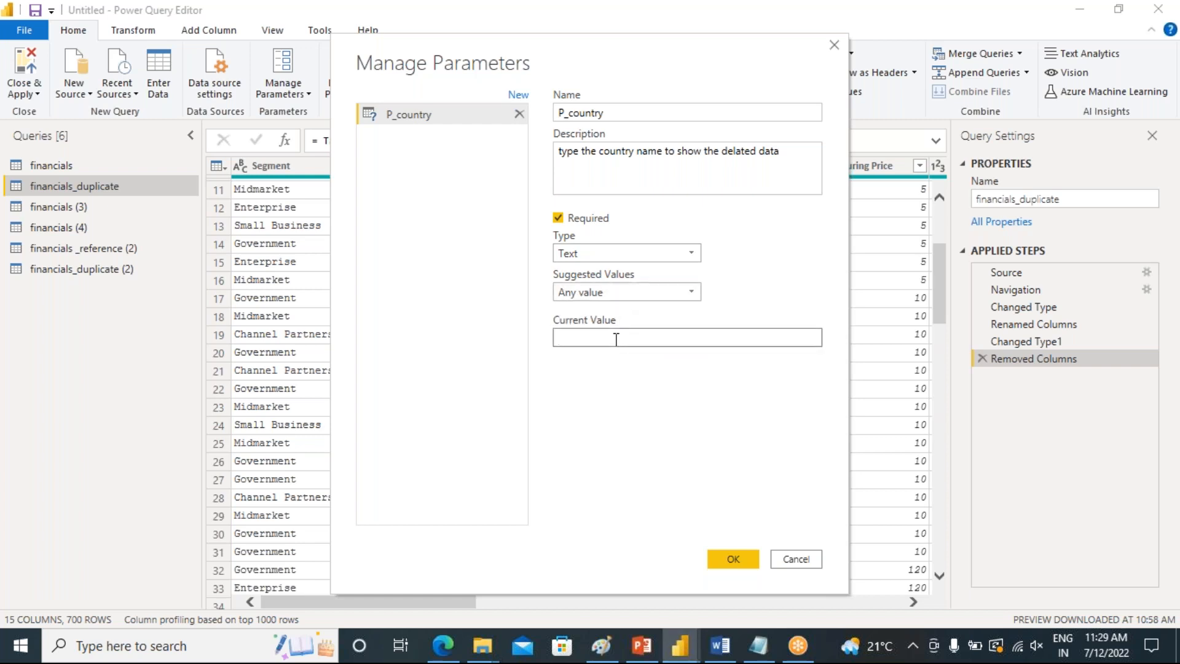
left_click_drag(543, 56, 676, 55)
left_click(731, 332)
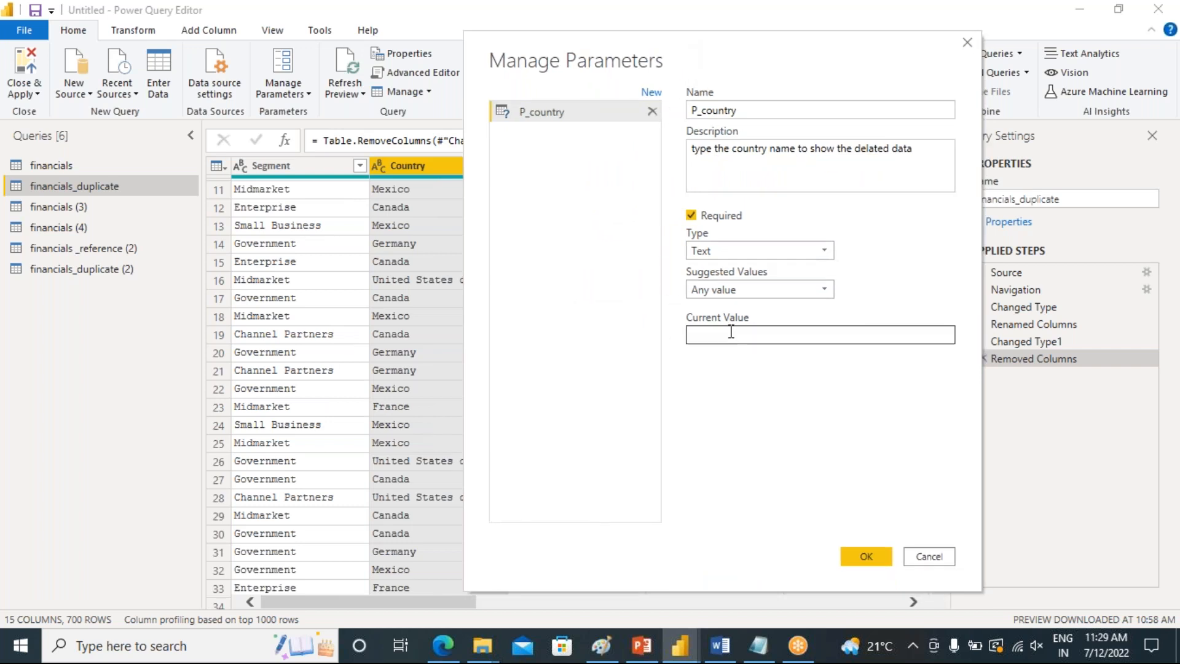
type("Mex")
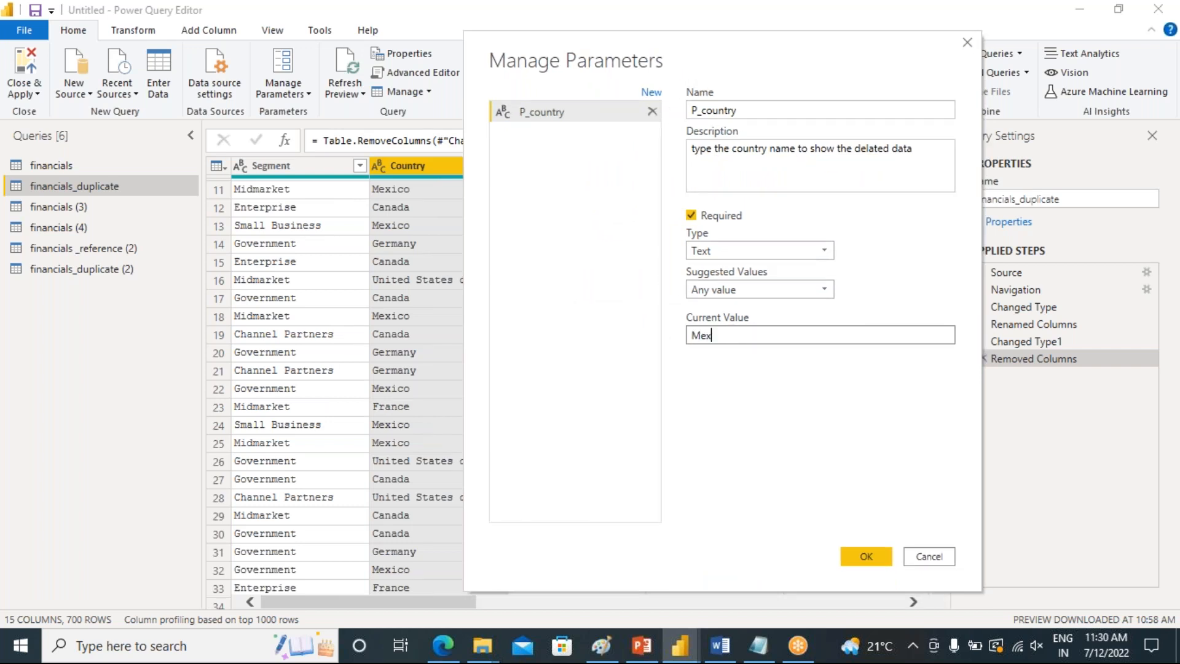
type("ico")
left_click_drag(735, 337, 677, 342)
left_click(865, 557)
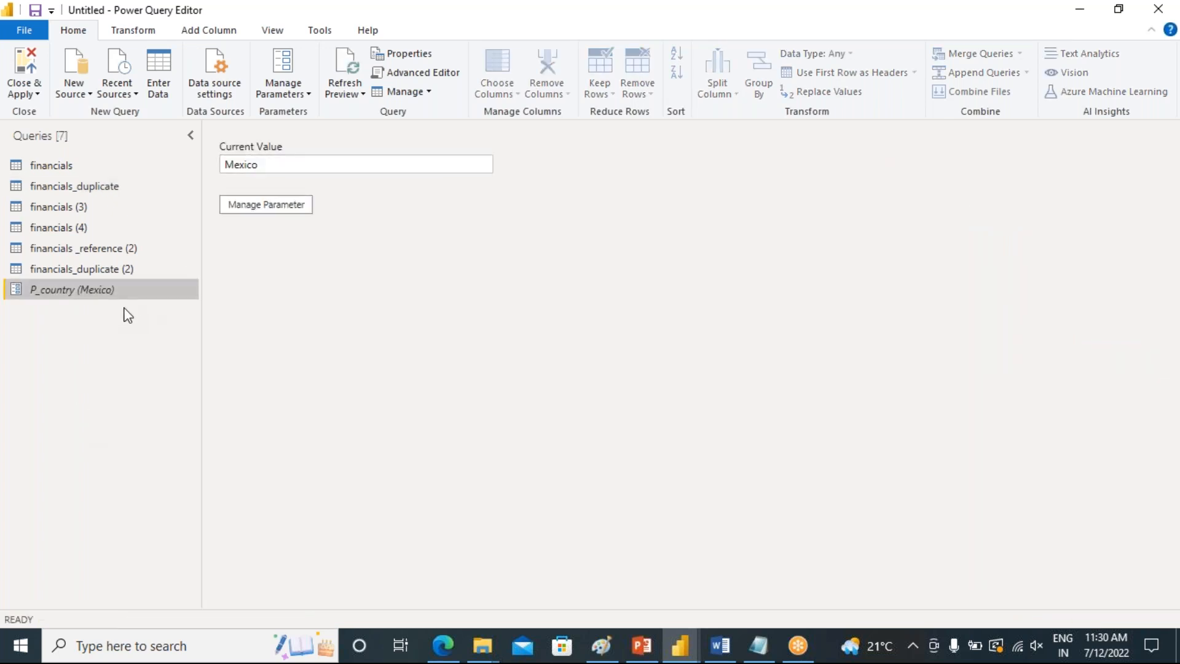
Filter financials_duplicate's Country column to rows that equal the P_country parameter
left_click_drag(266, 162, 207, 168)
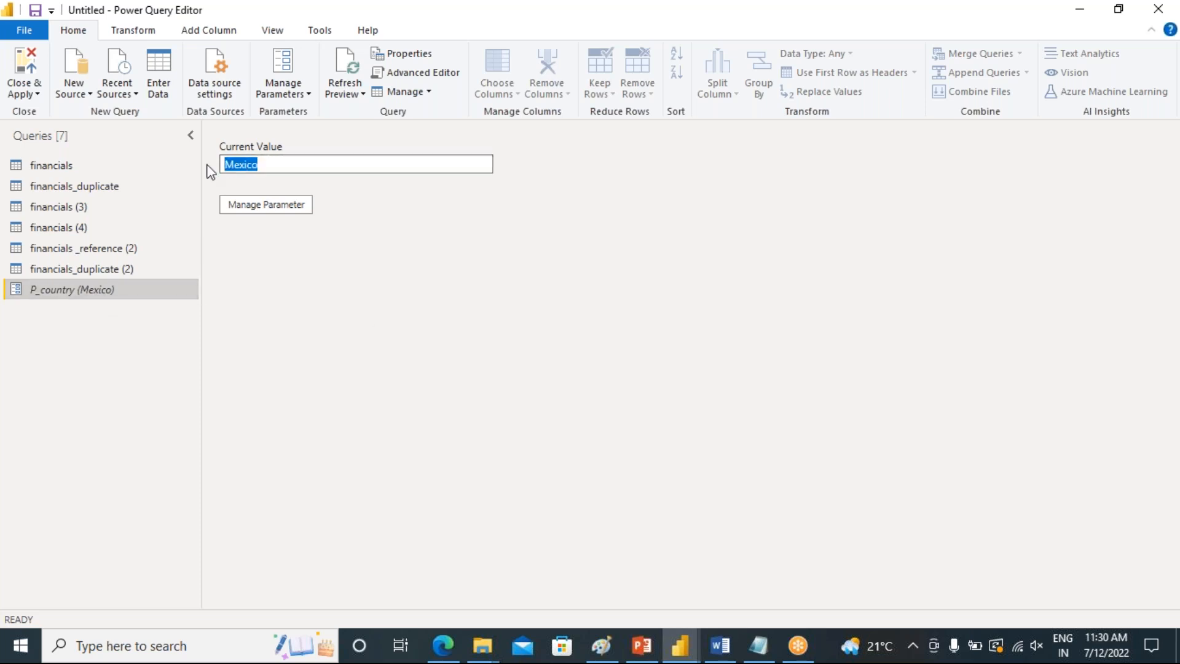
left_click(61, 188)
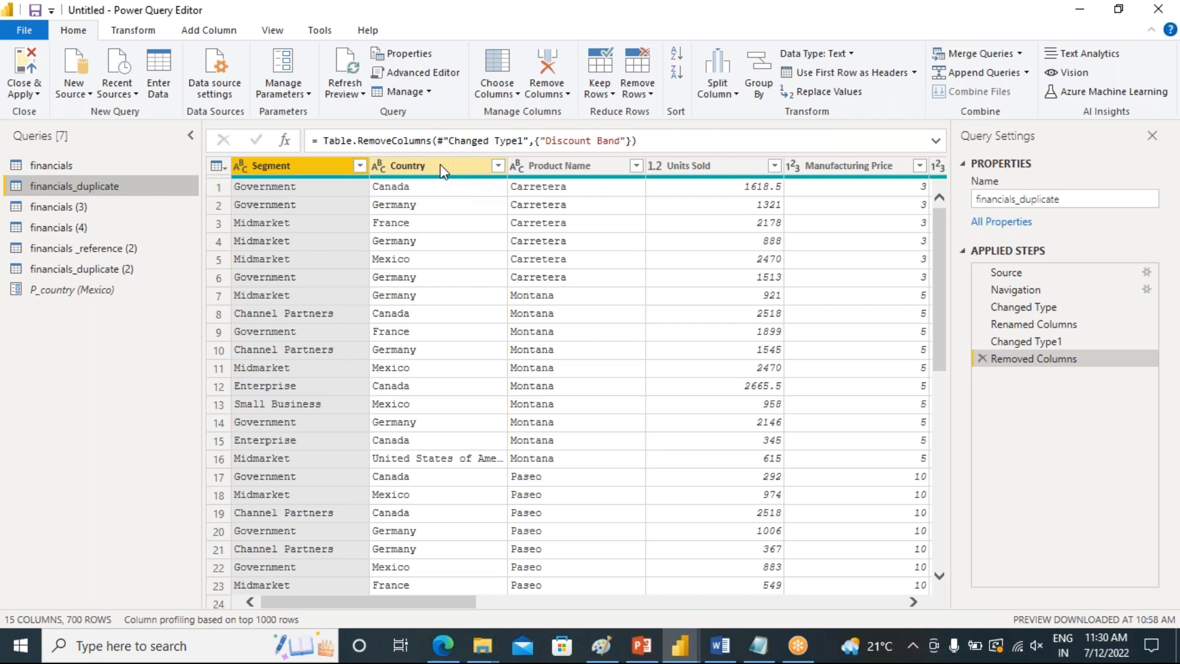
left_click(497, 167)
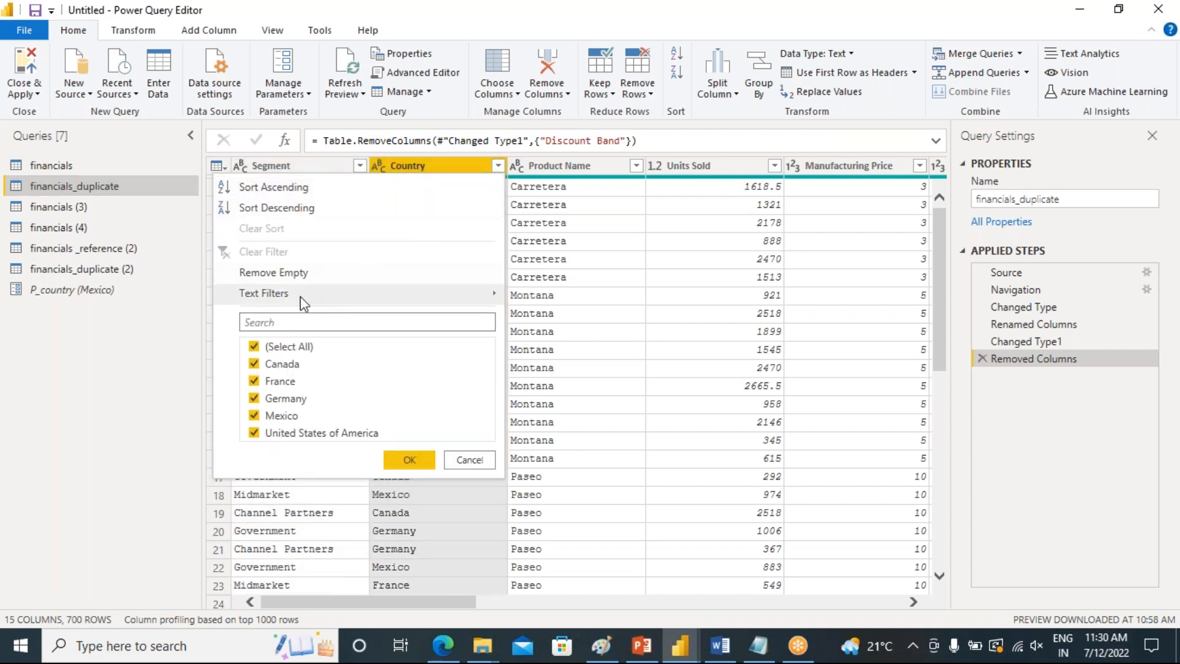
mouse_move(289, 295)
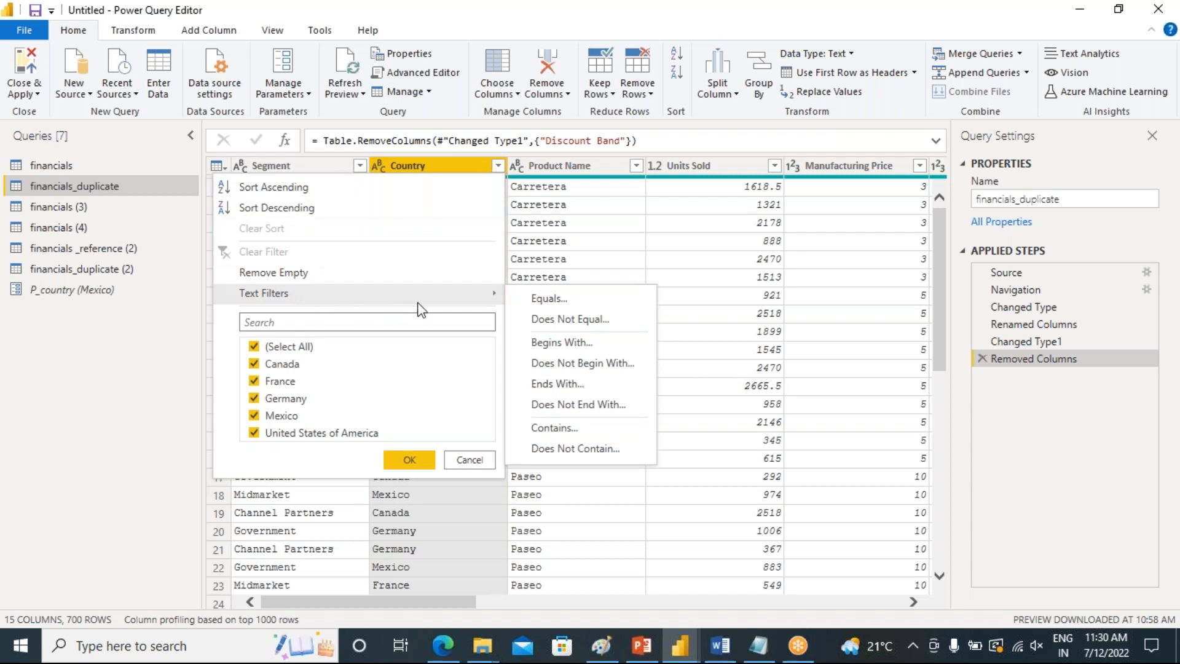
left_click(534, 300)
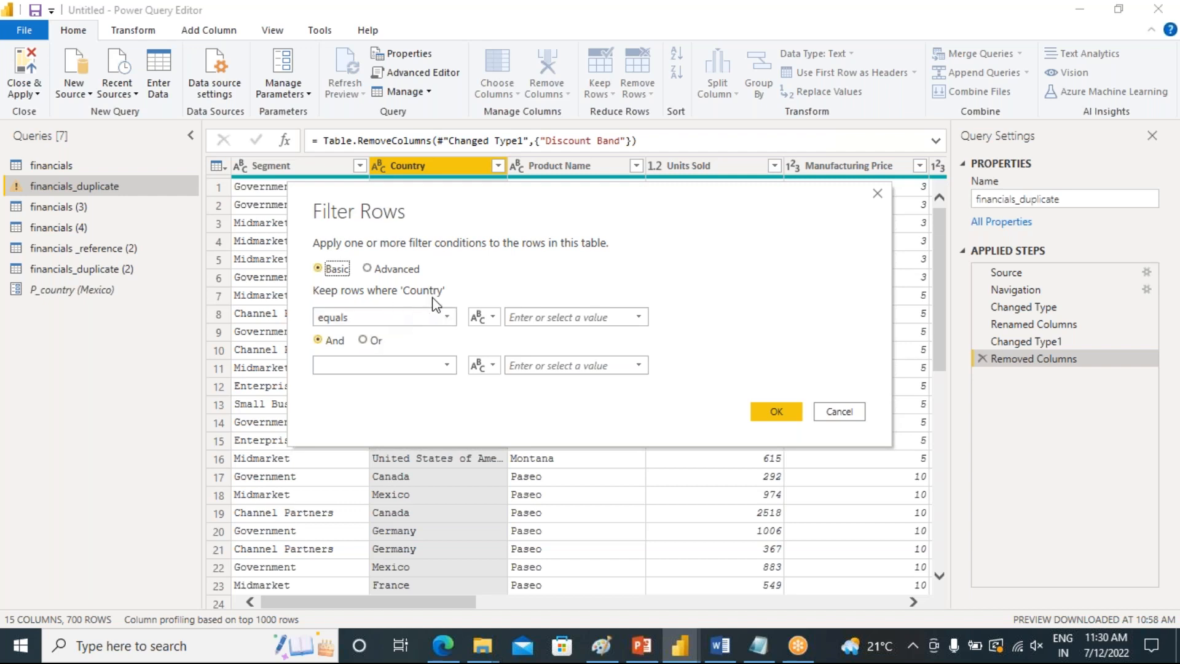
left_click(551, 317)
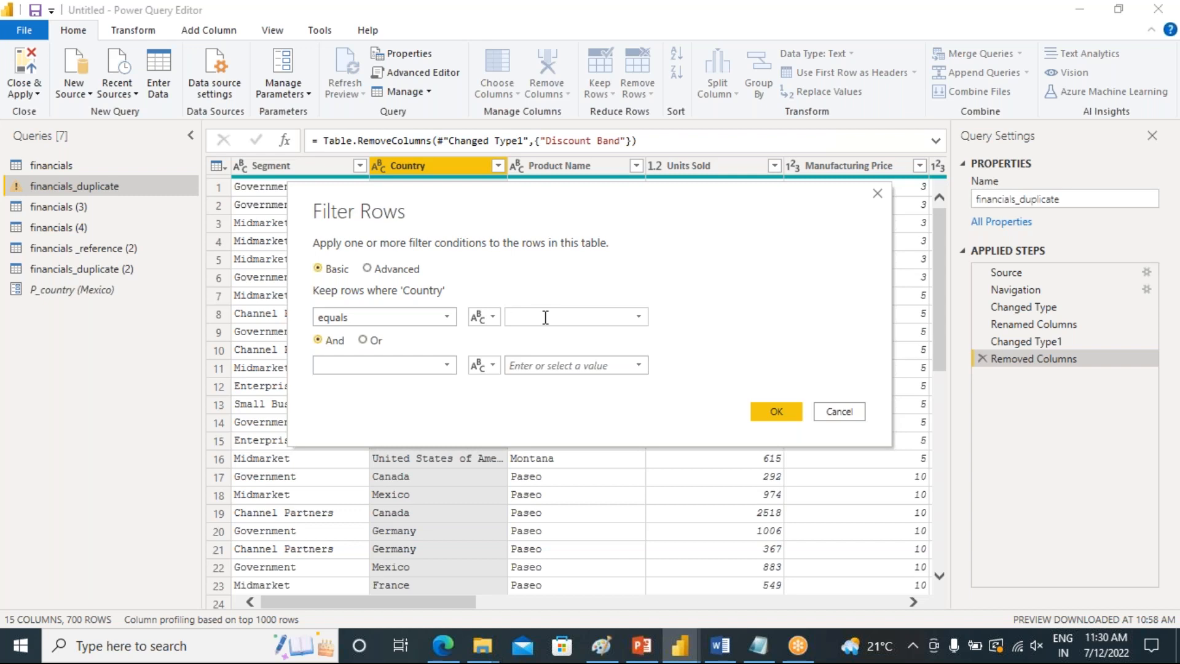
left_click(492, 317)
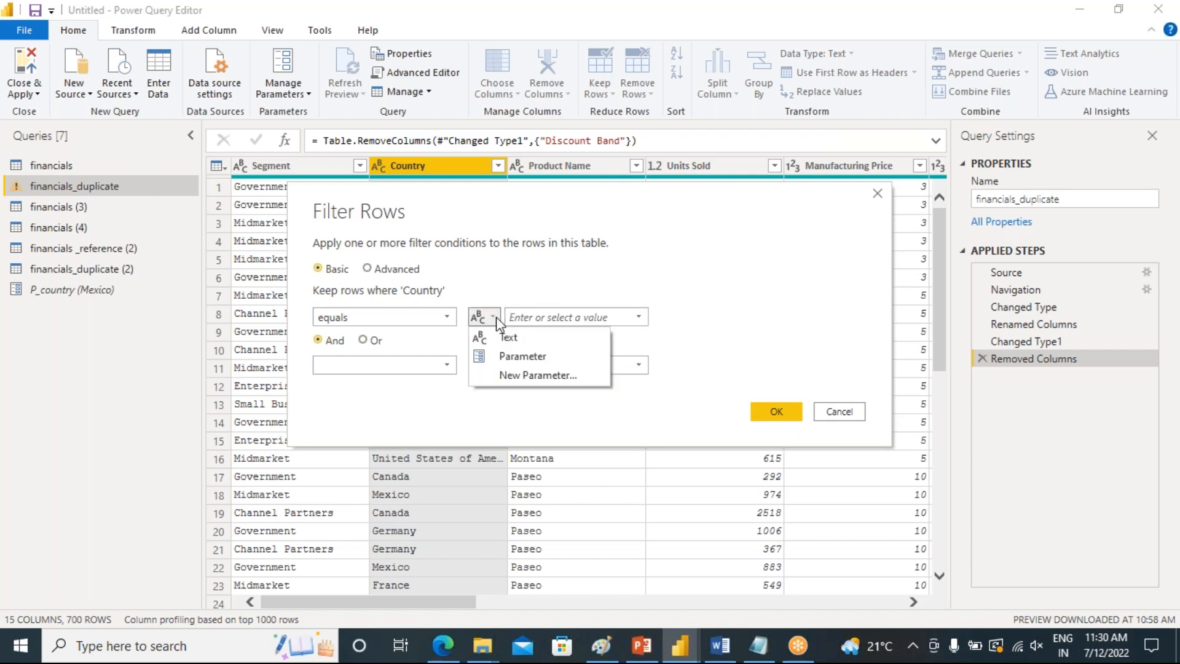
left_click(516, 356)
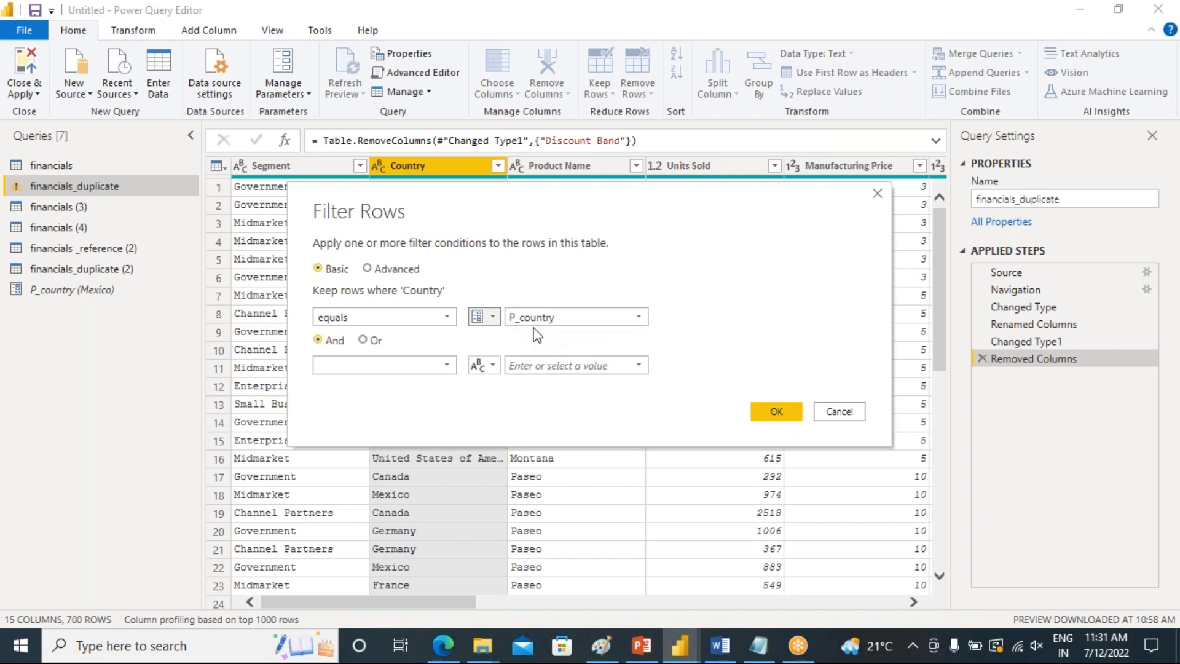
left_click(768, 410)
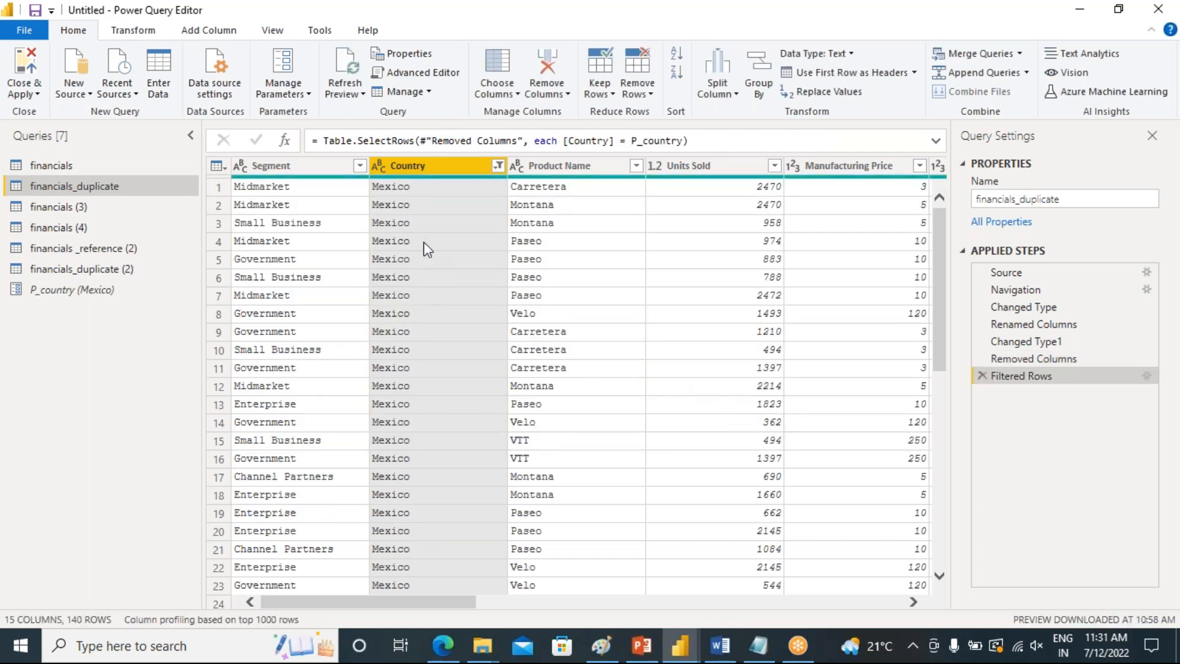
Set the P_country parameter's current value to Canada
scroll(445, 225, "down", 20)
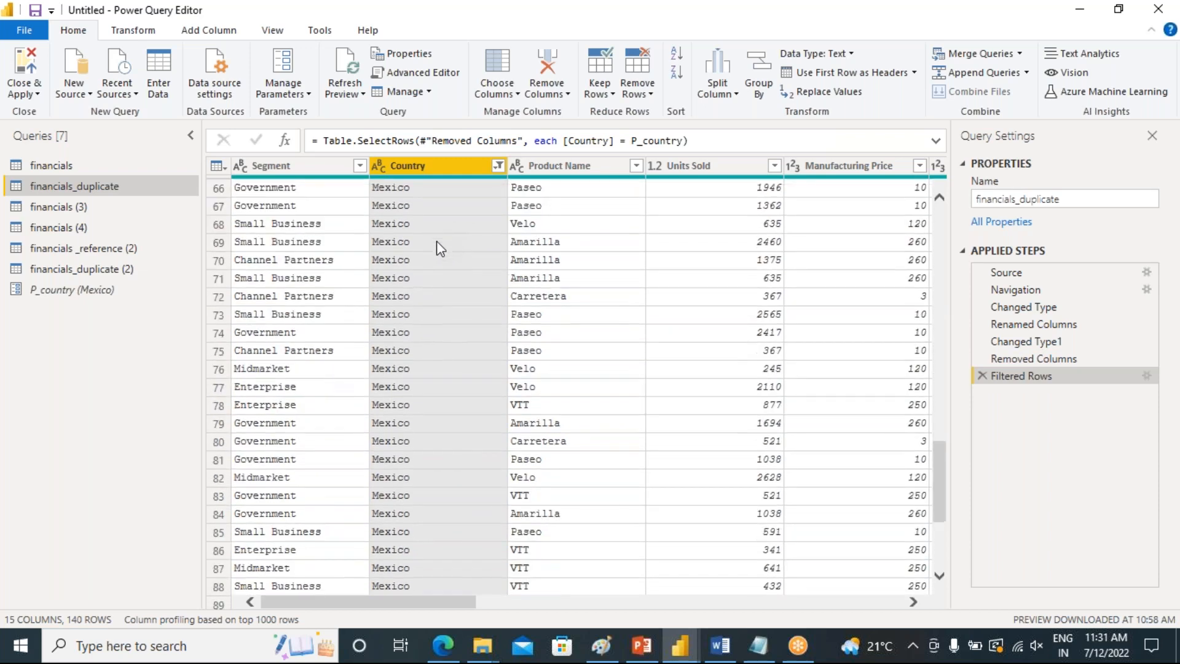
scroll(437, 244, "down", 13)
scroll(437, 250, "up", 15)
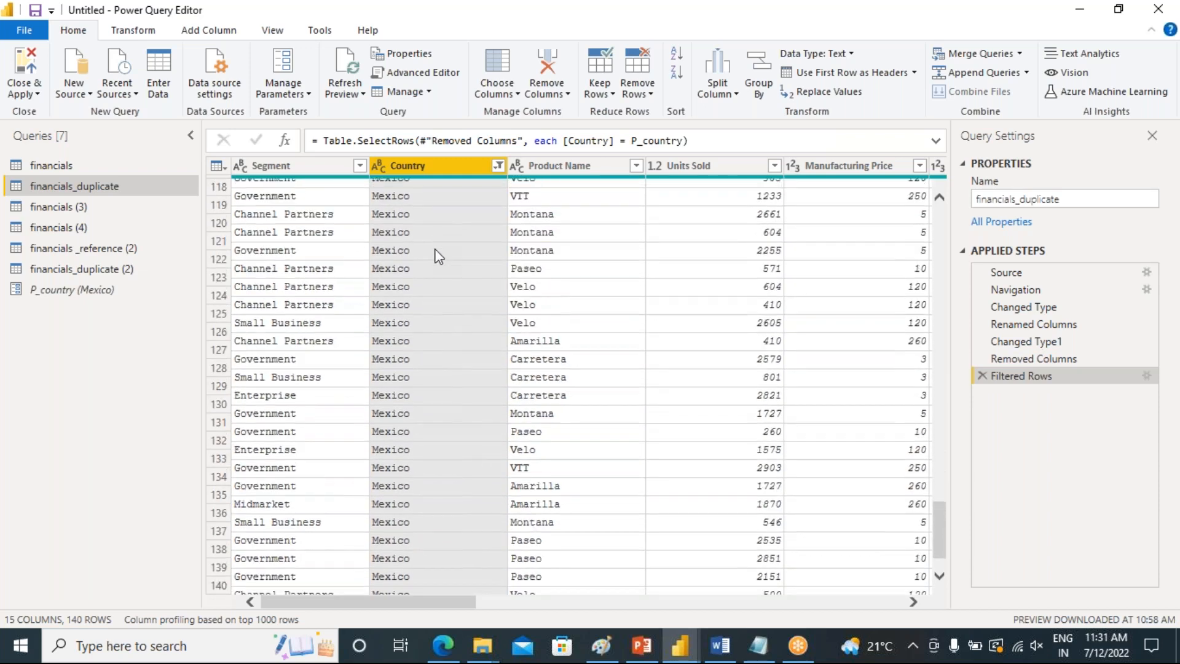
scroll(438, 255, "up", 17)
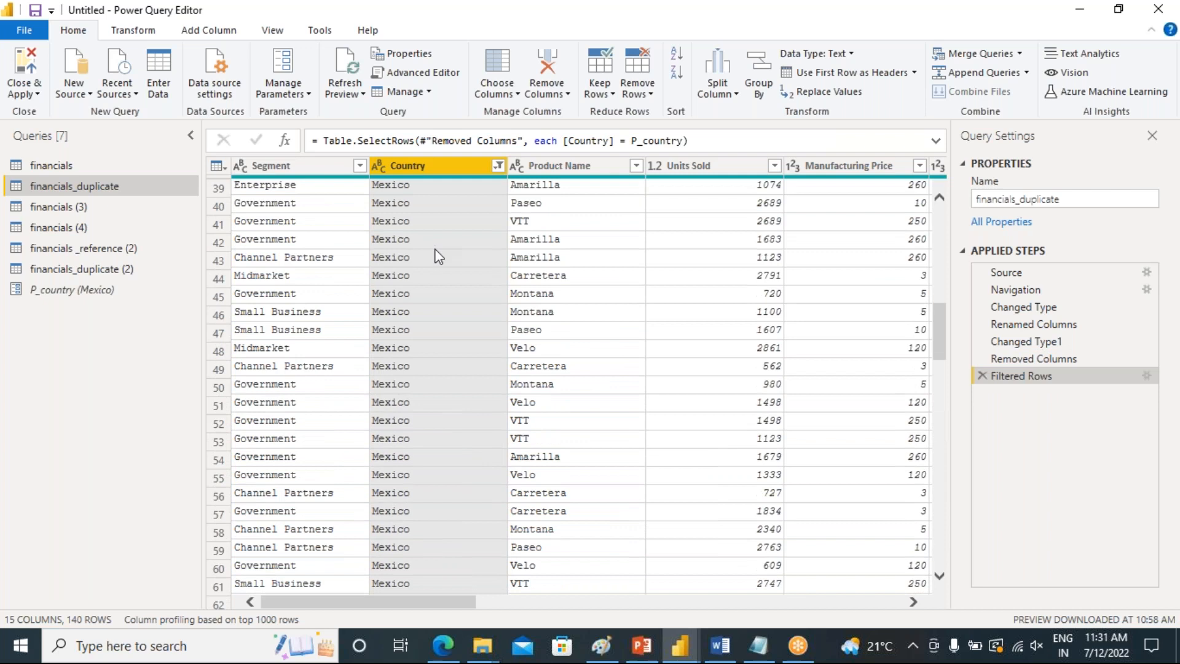
scroll(439, 254, "up", 7)
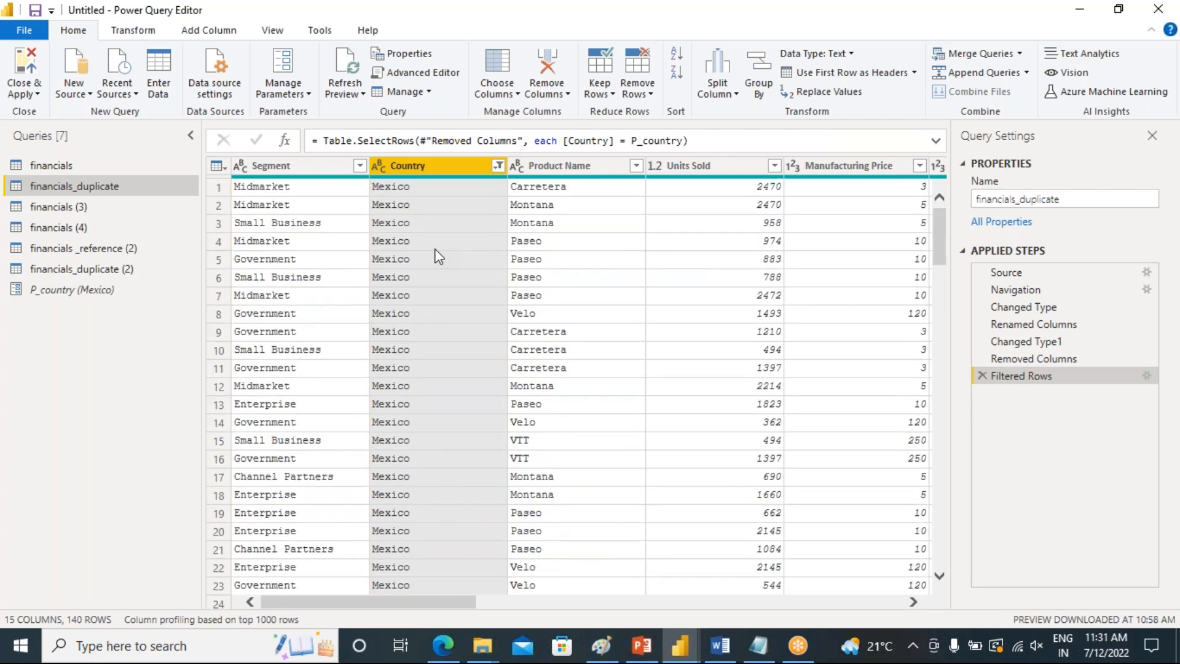
left_click(57, 297)
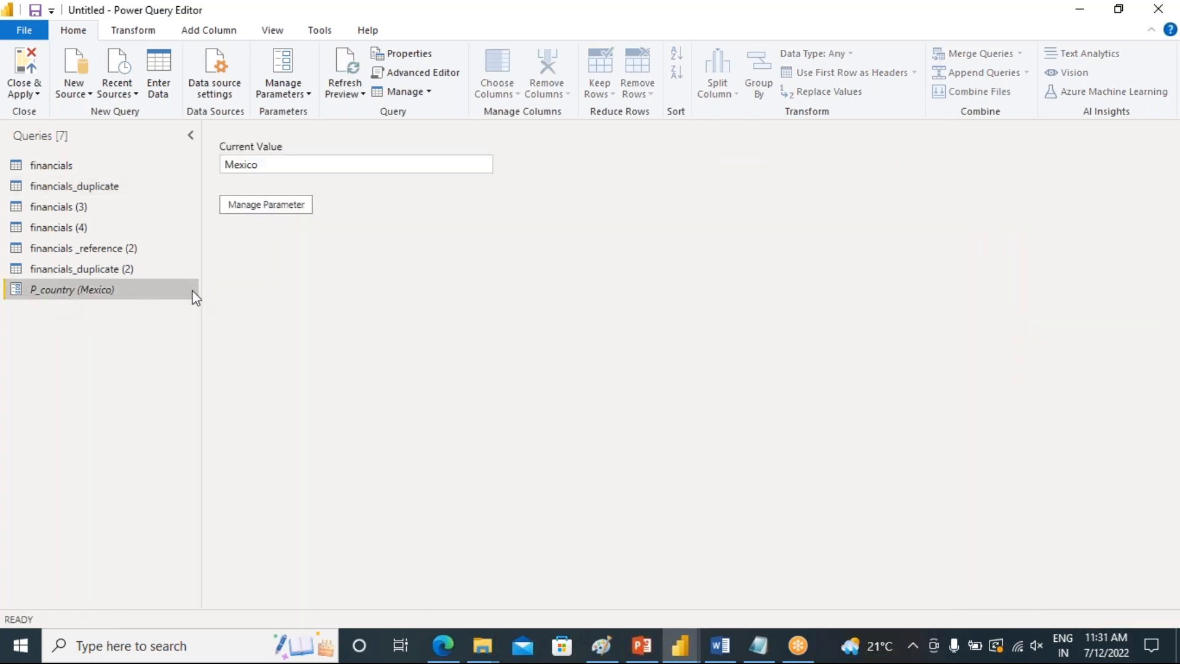
double_click(250, 164)
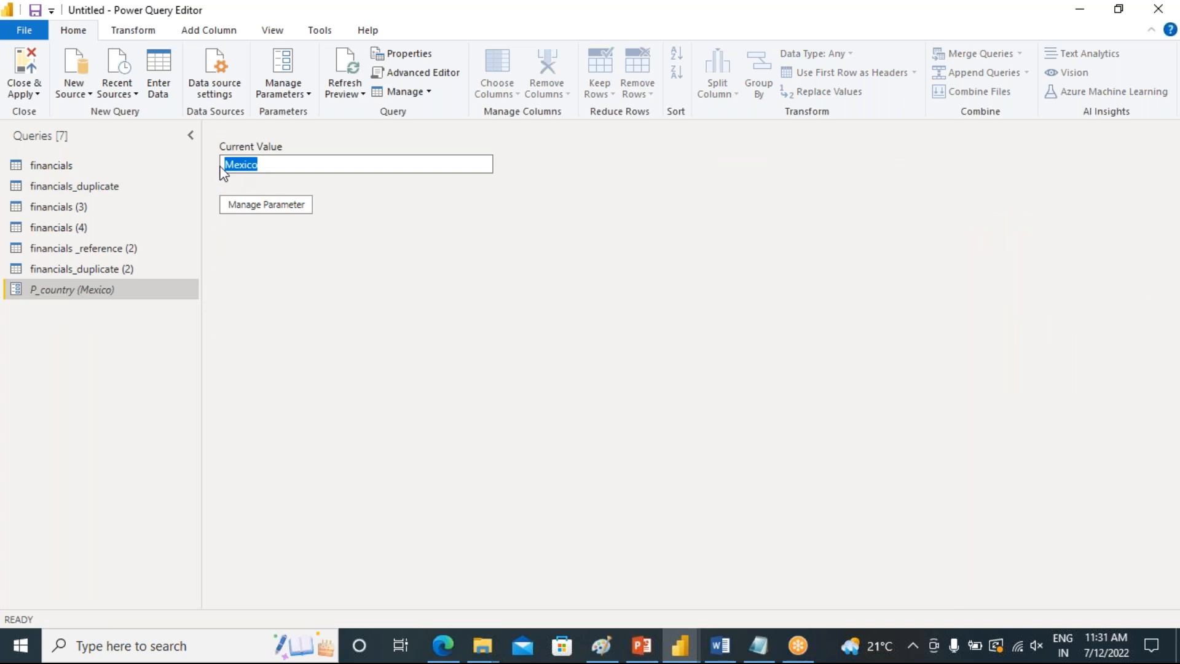
type("Canada")
Review the filtered rows in financials_duplicate
left_click(72, 190)
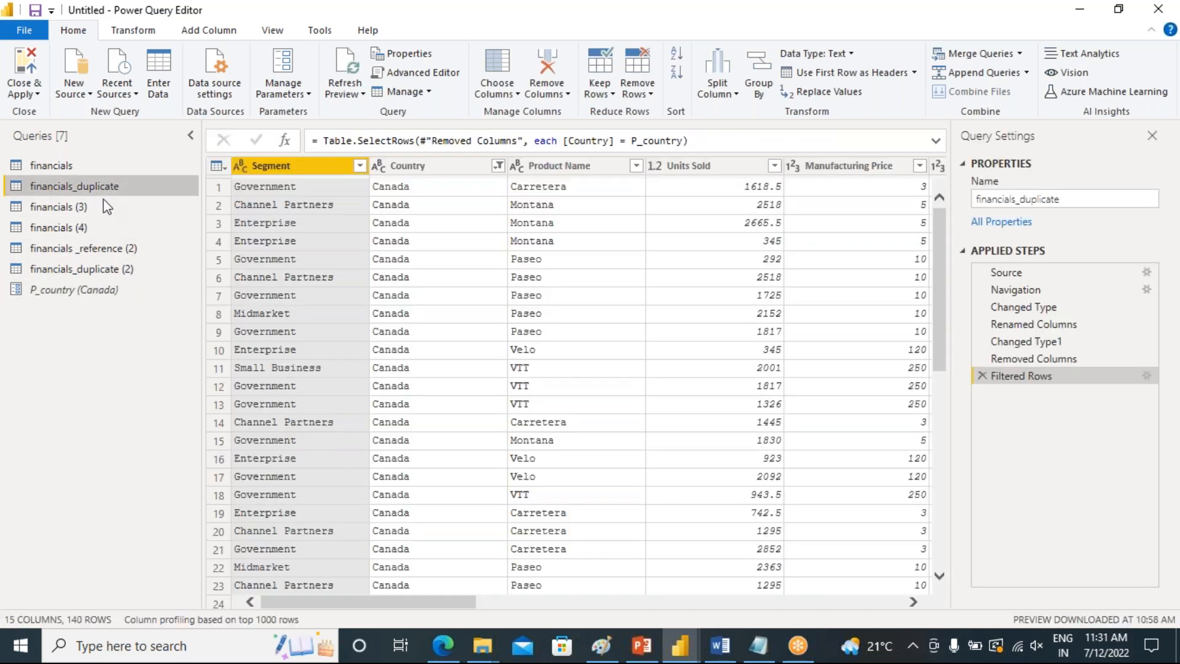
scroll(452, 260, "down", 2)
scroll(447, 274, "down", 10)
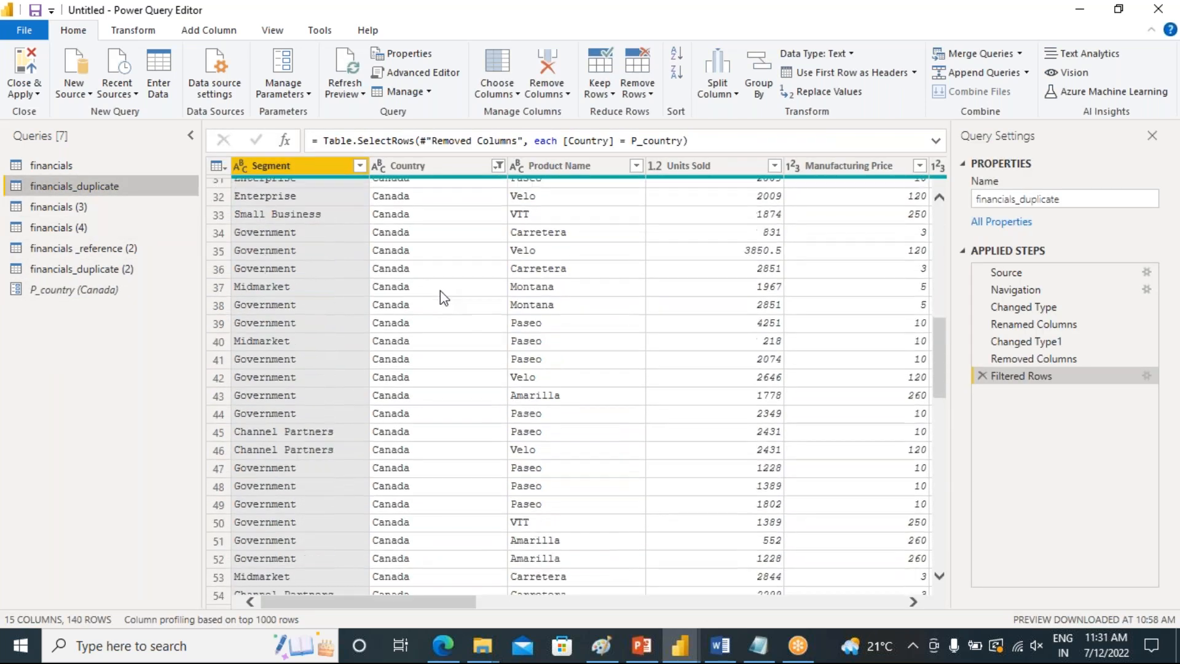
scroll(436, 342, "up", 14)
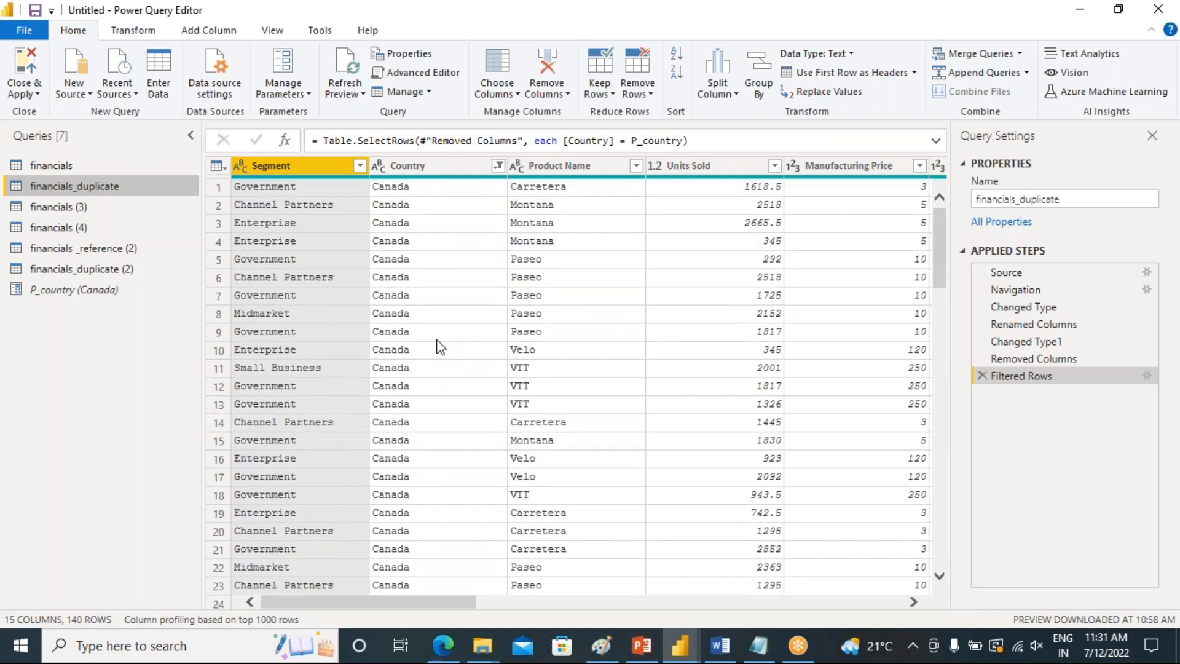
scroll(440, 347, "down", 3)
Change the P_country parameter's current value to New York
left_click(39, 293)
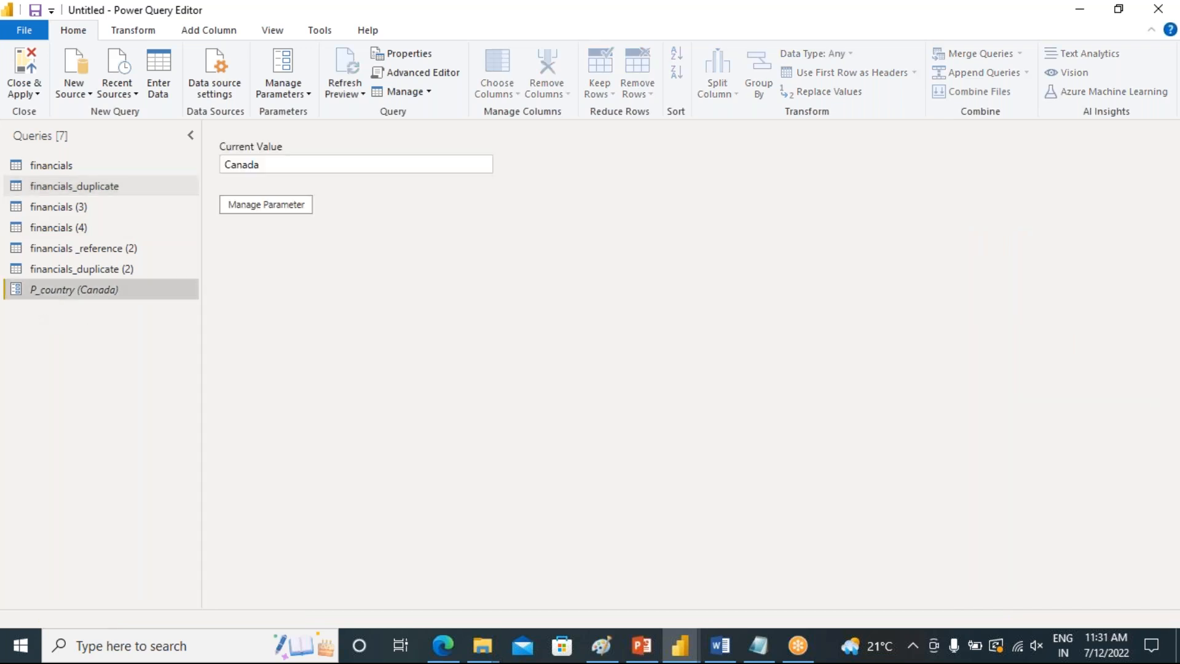
left_click(279, 166)
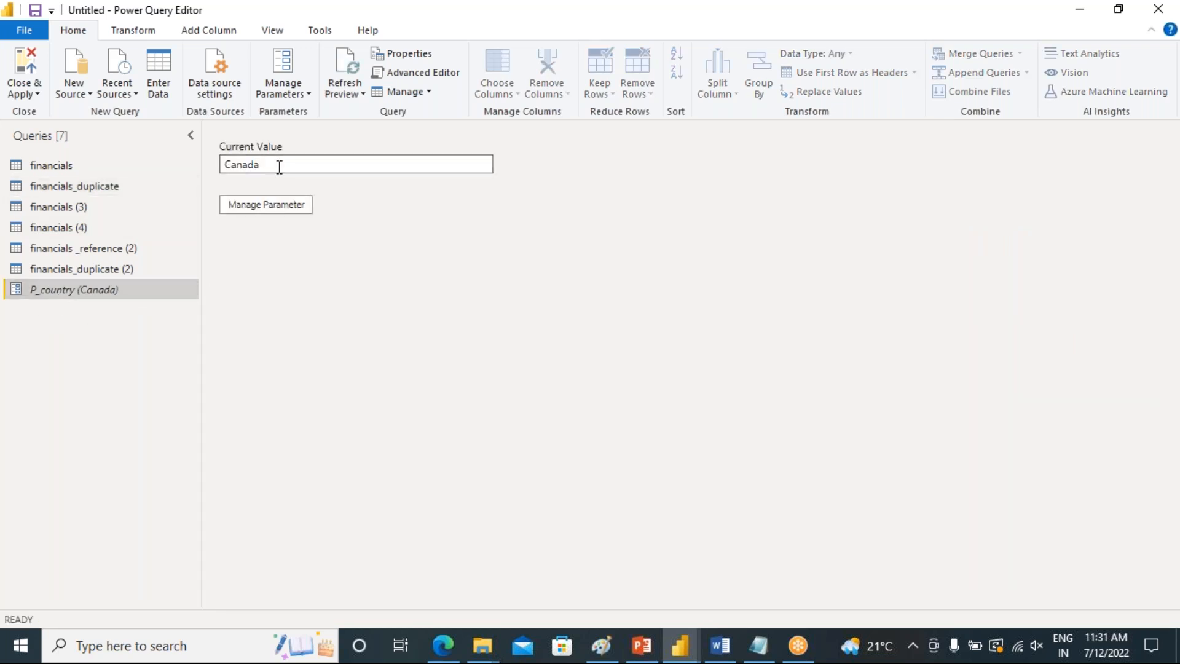
key("BackSpace")
key("BackSpace")
key("BackSpace")
key("BackSpace")
key("BackSpace")
type("New York")
key("Return")
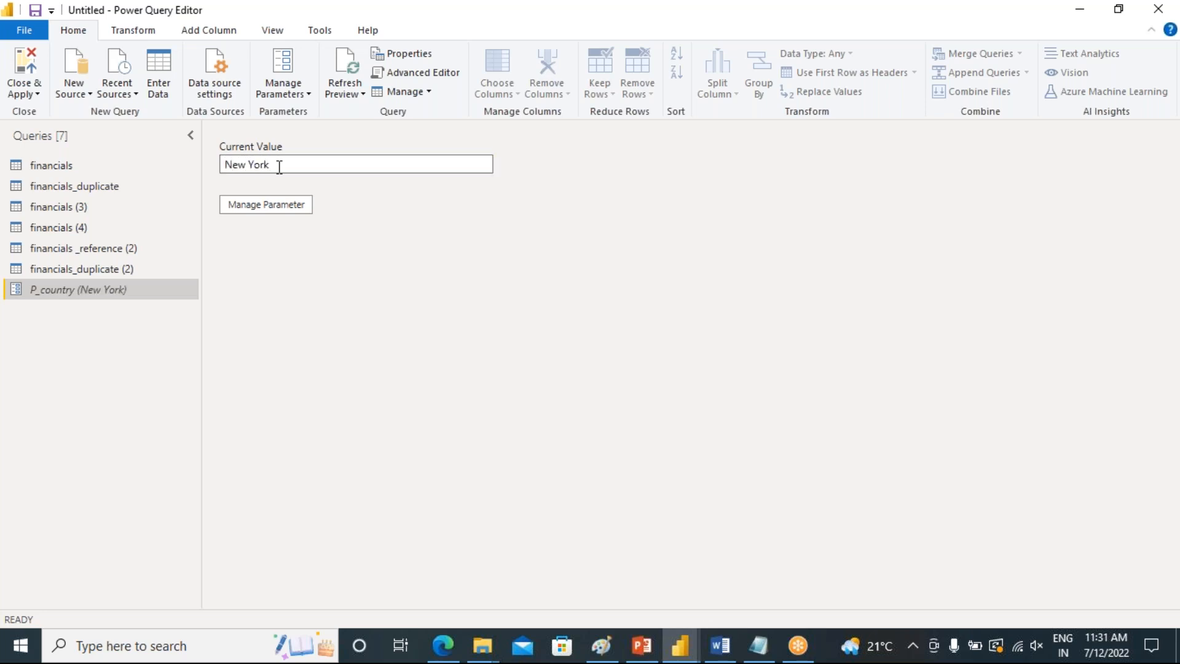
Rewrite the P_country parameter's current value in capitals as NEW YORK
left_click(86, 188)
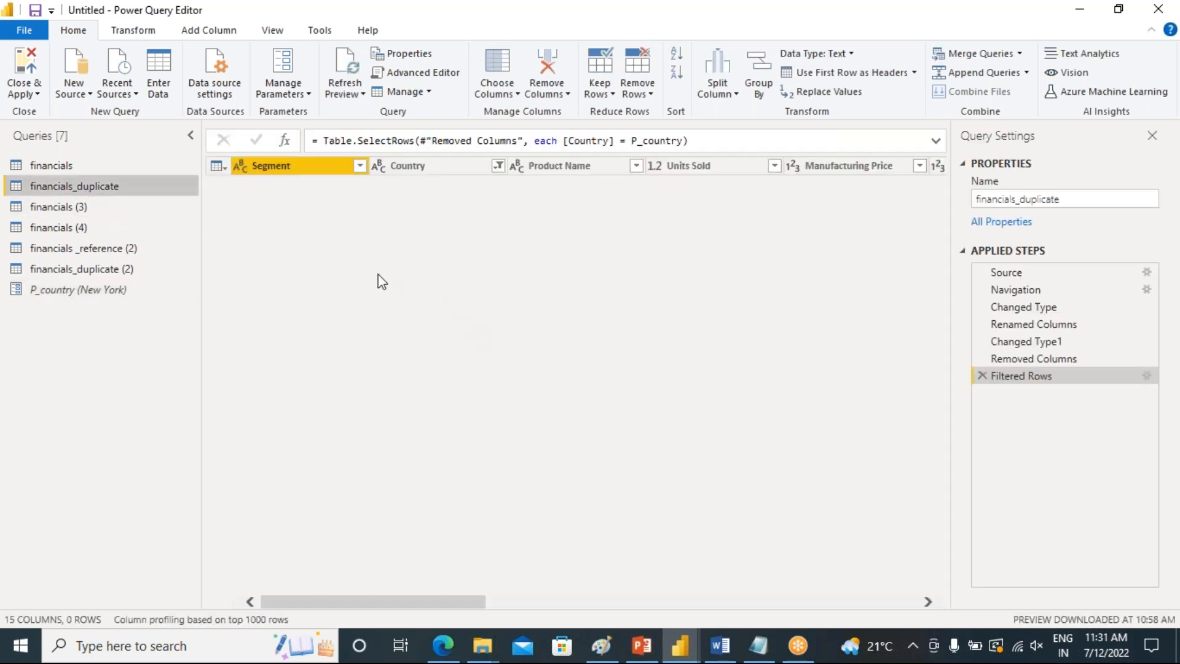
left_click(61, 292)
left_click(273, 165)
key("BackSpace")
key("BackSpace")
key("BackSpace")
key("BackSpace")
key("BackSpace")
key("BackSpace")
key("BackSpace")
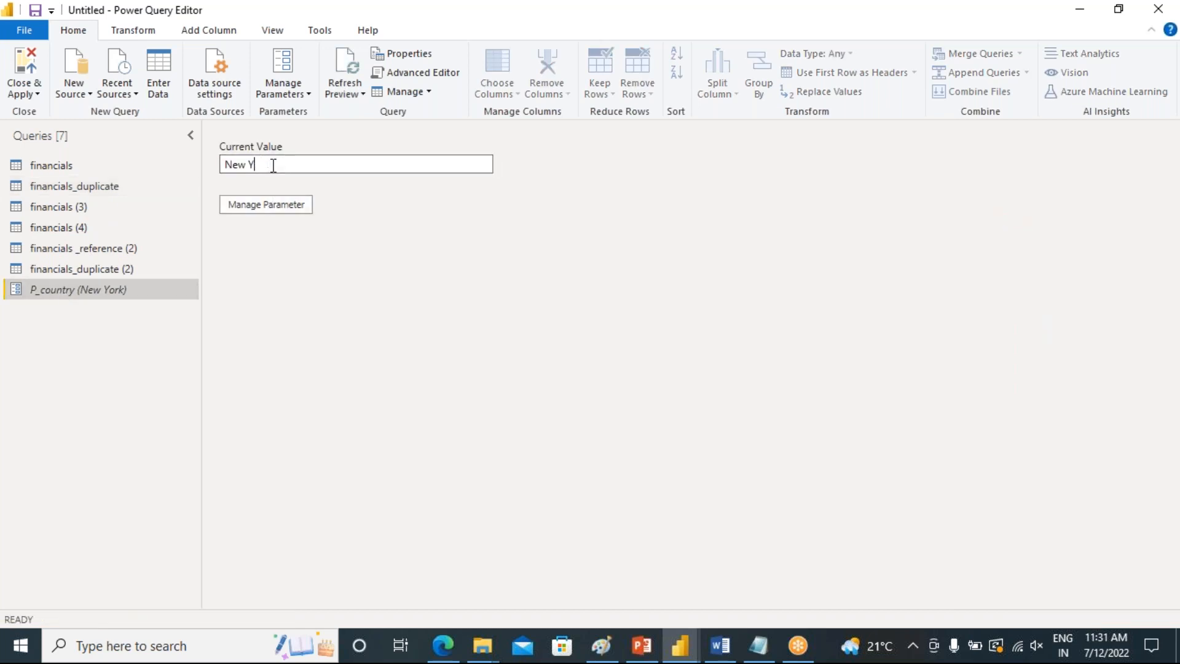
type("EW")
type(" y")
type("YORK")
Change the P_country parameter's current value to NEW YARK
left_click(91, 193)
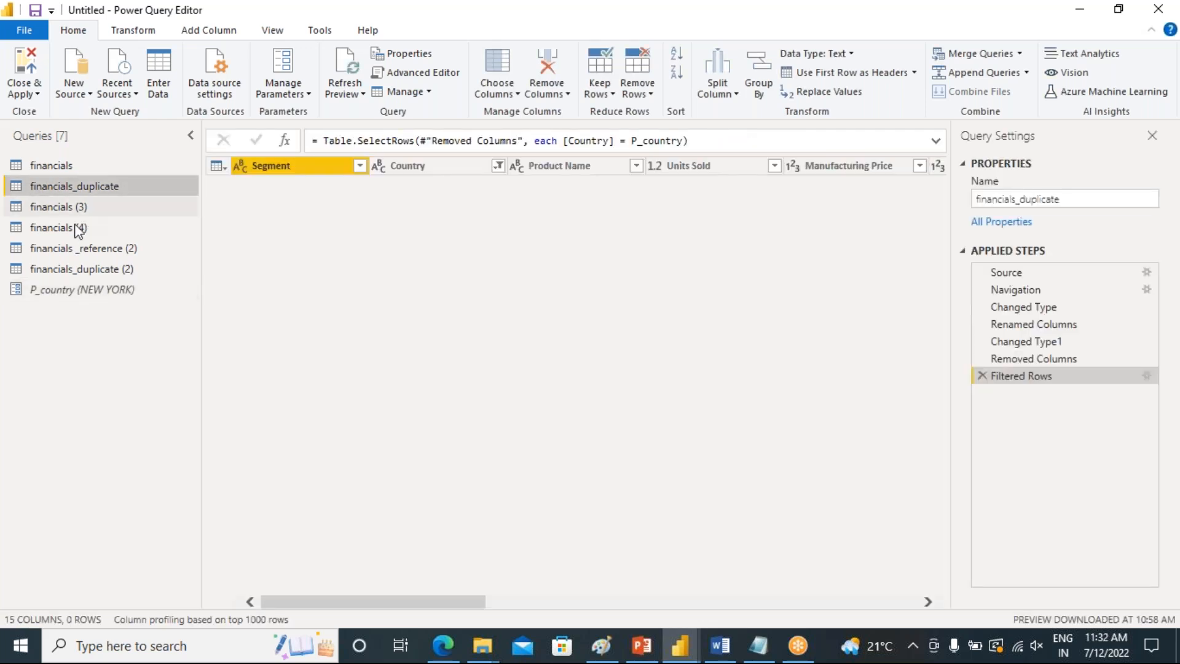
left_click(65, 289)
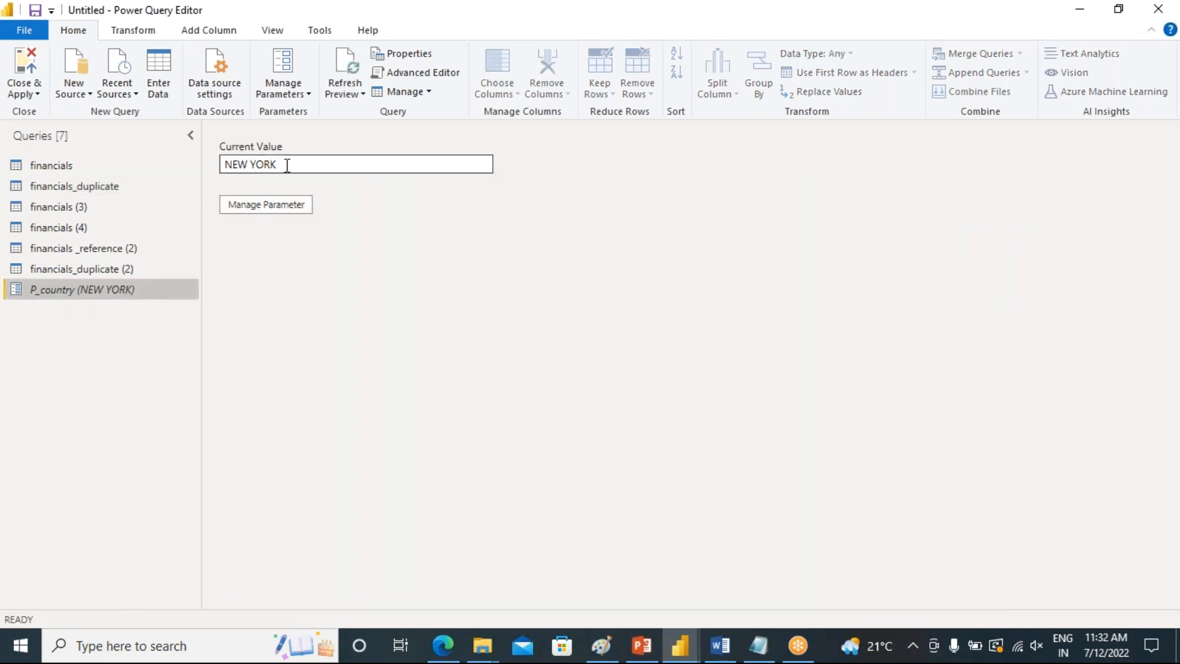
left_click(266, 166)
key("BackSpace")
type("a")
key("BackSpace")
type("A")
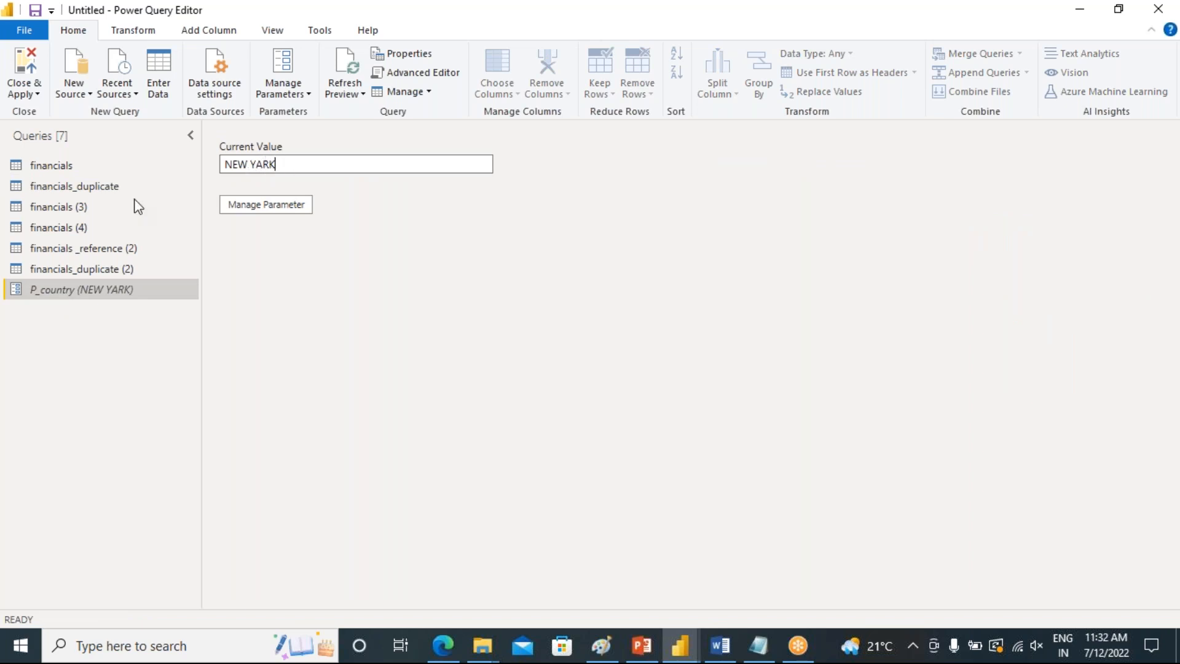
Review the rows of financials_duplicate and financials (3)
left_click(71, 186)
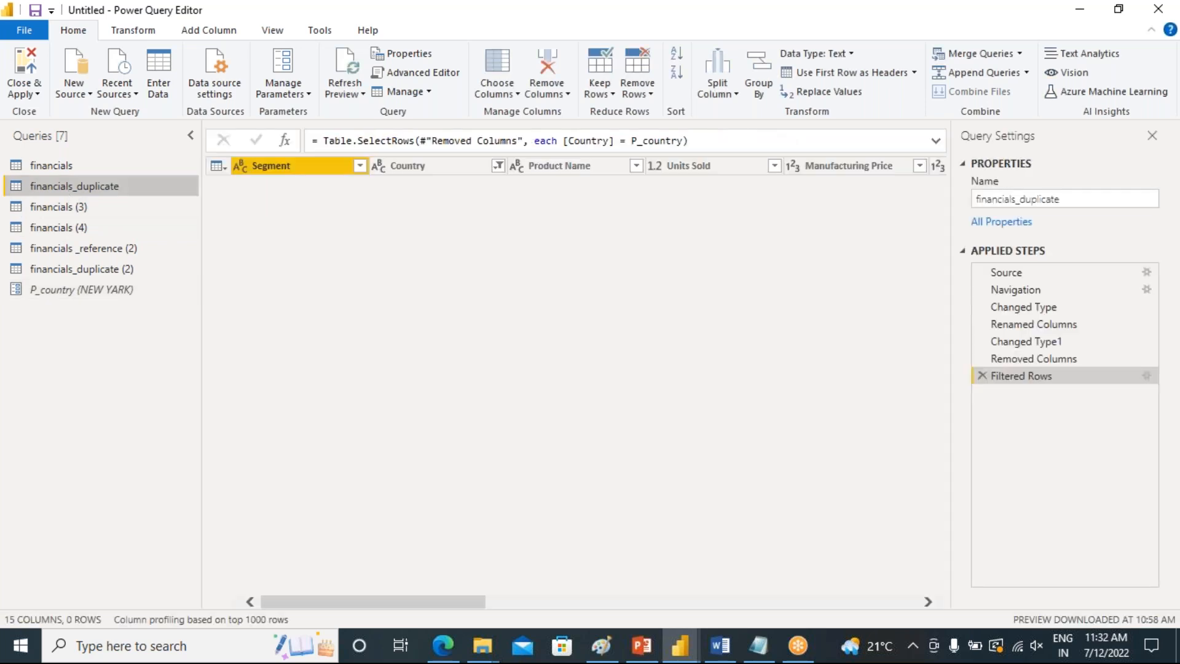
left_click(61, 208)
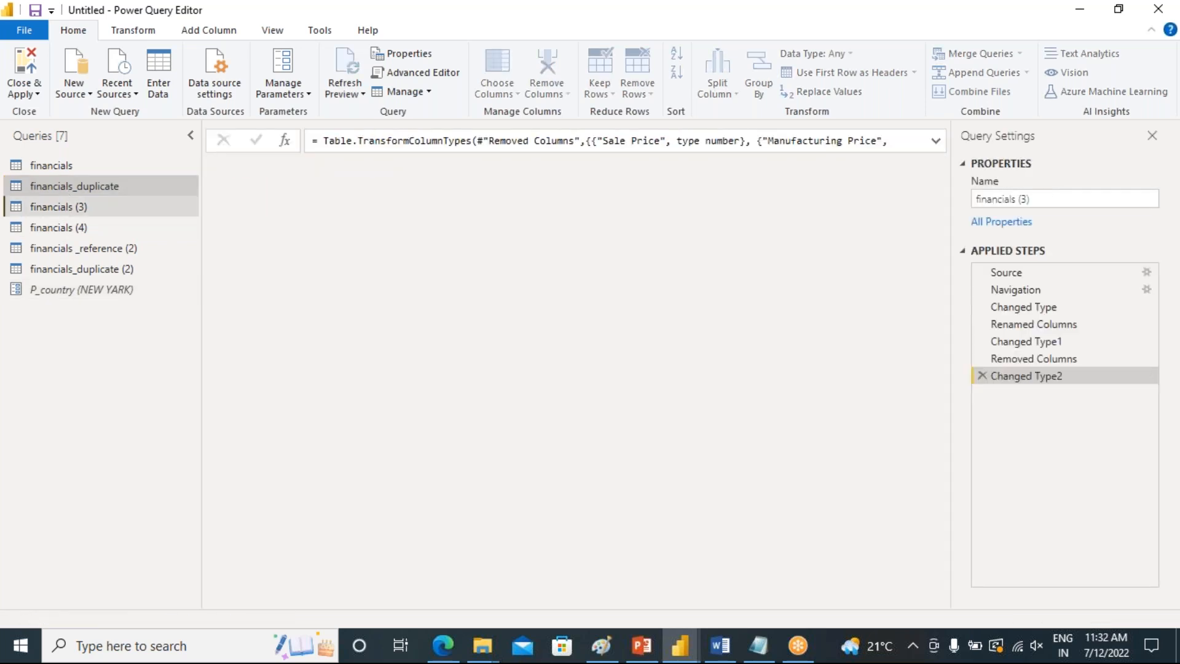
scroll(399, 499, "down", 6)
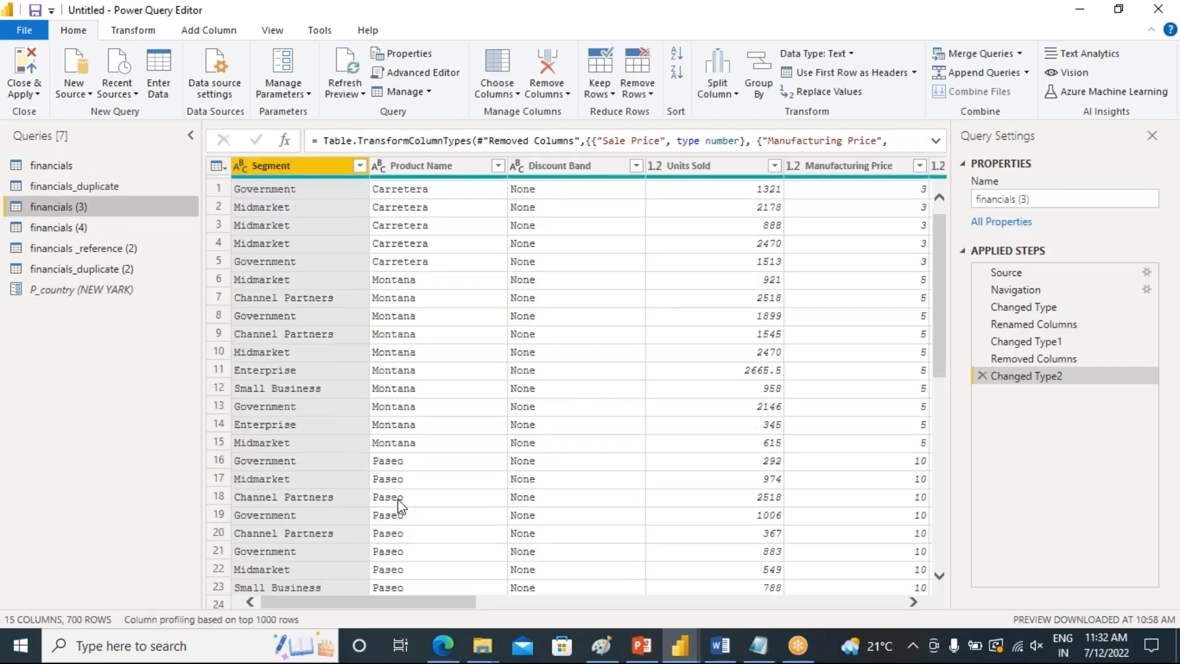
scroll(400, 497, "down", 20)
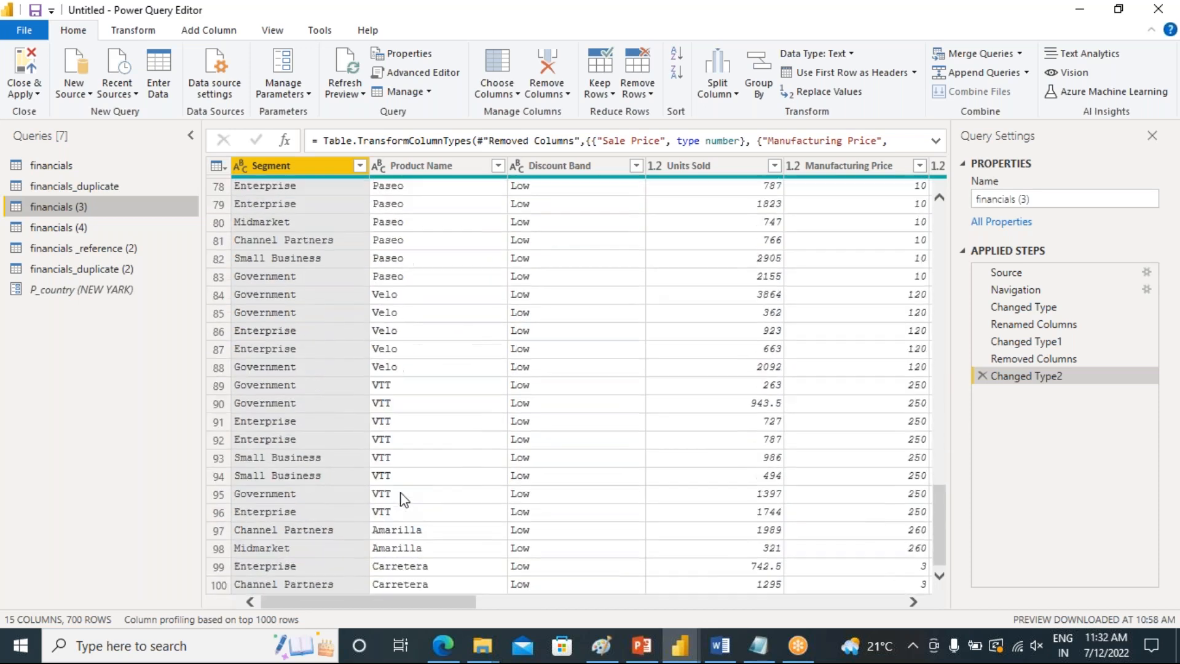
scroll(400, 499, "down", 20)
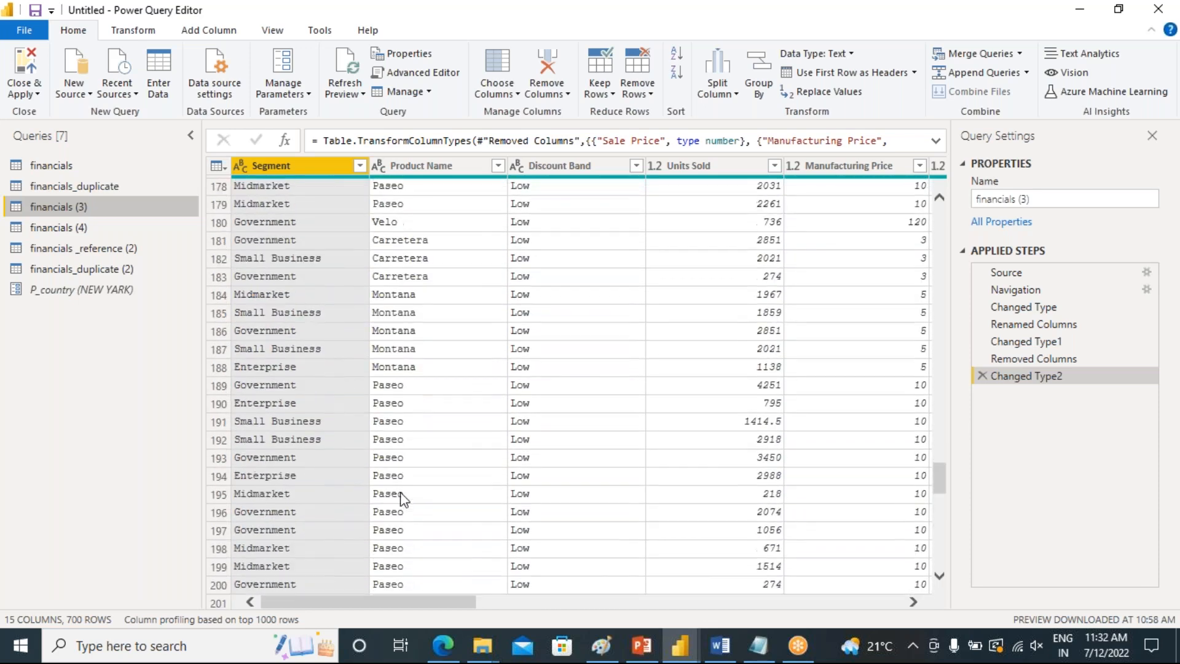
scroll(400, 499, "down", 20)
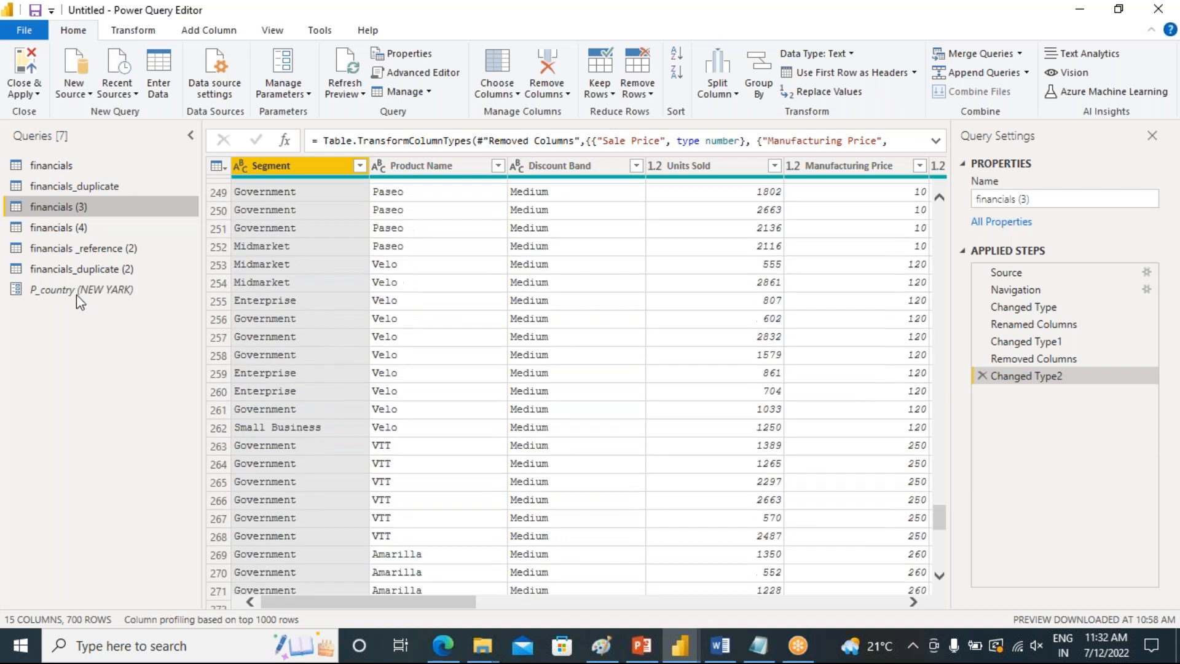
Clear the P_country parameter's current value
left_click(77, 293)
left_click(293, 166)
key("BackSpace")
key("BackSpace")
key("BackSpace")
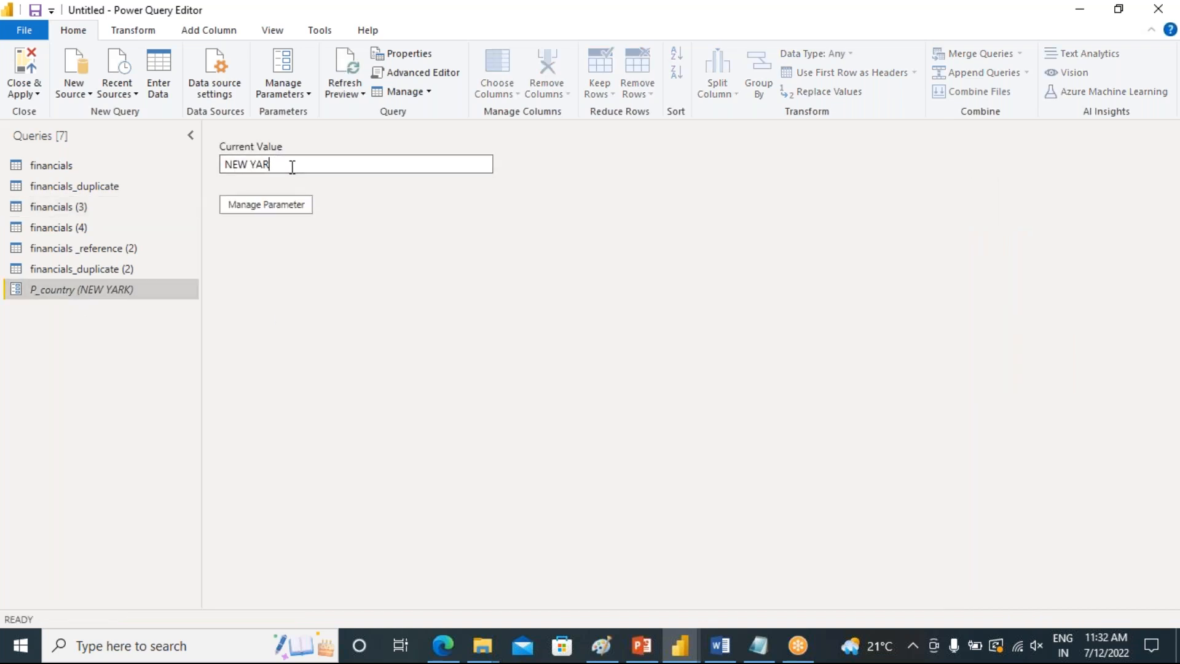
type("O")
key("BackSpace")
key("BackSpace")
key("BackSpace")
key("BackSpace")
key("BackSpace")
key("BackSpace")
key("BackSpace")
key("BackSpace")
type("m")
key("BackSpace")
type("Mix o")
key("BackSpace")
key("BackSpace")
key("BackSpace")
key("BackSpace")
key("BackSpace")
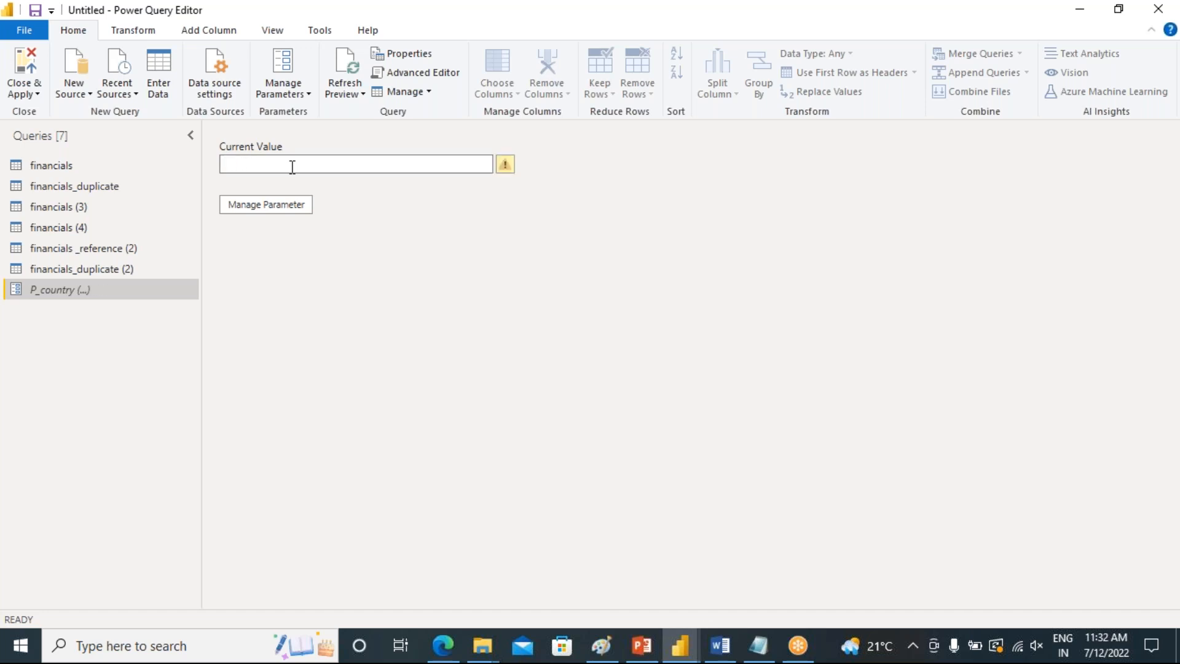
Browse financials _reference (2), financials (4) and financials_duplicate (2), checking the Country values
left_click(34, 248)
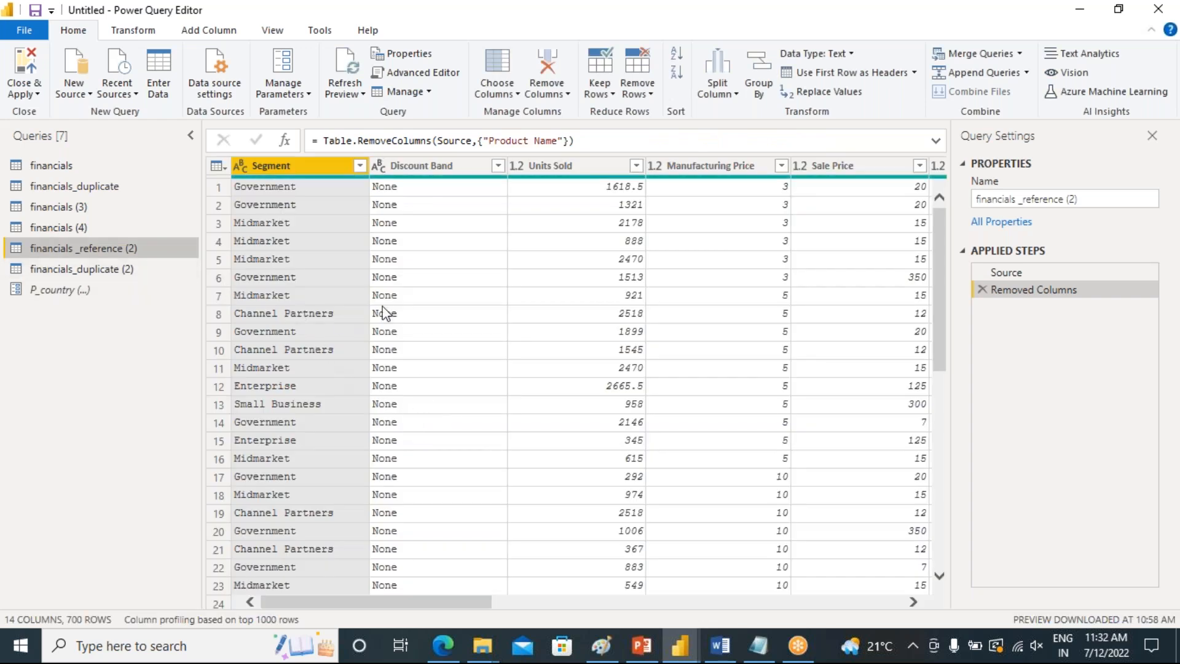
left_click(67, 229)
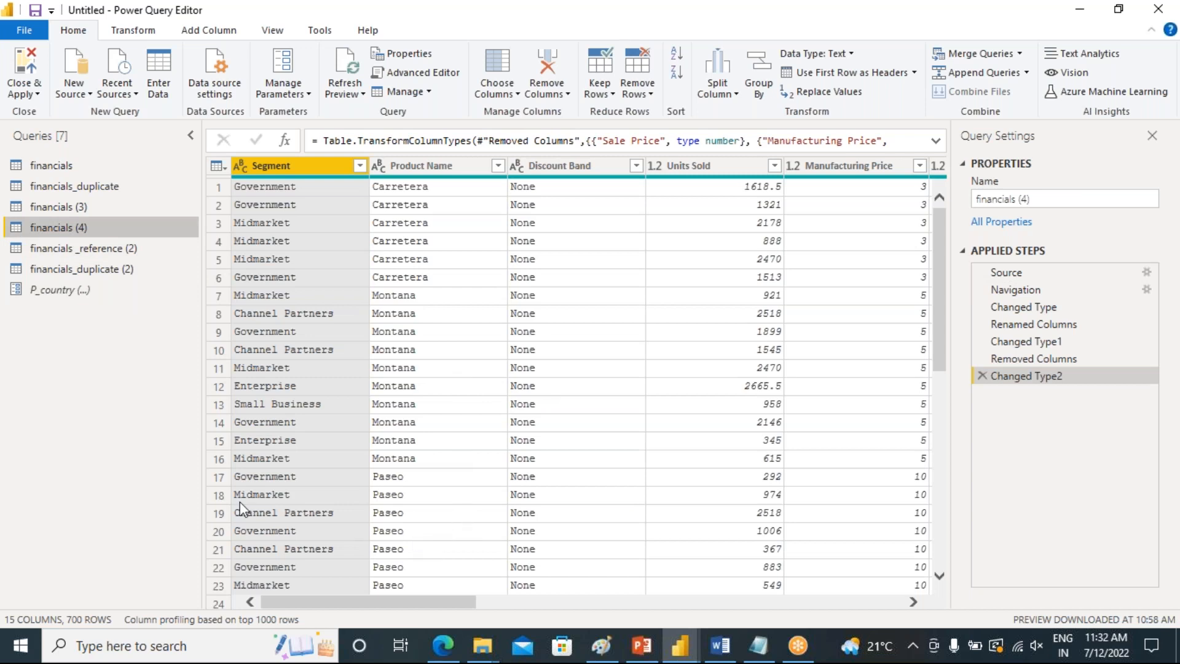
left_click(83, 271)
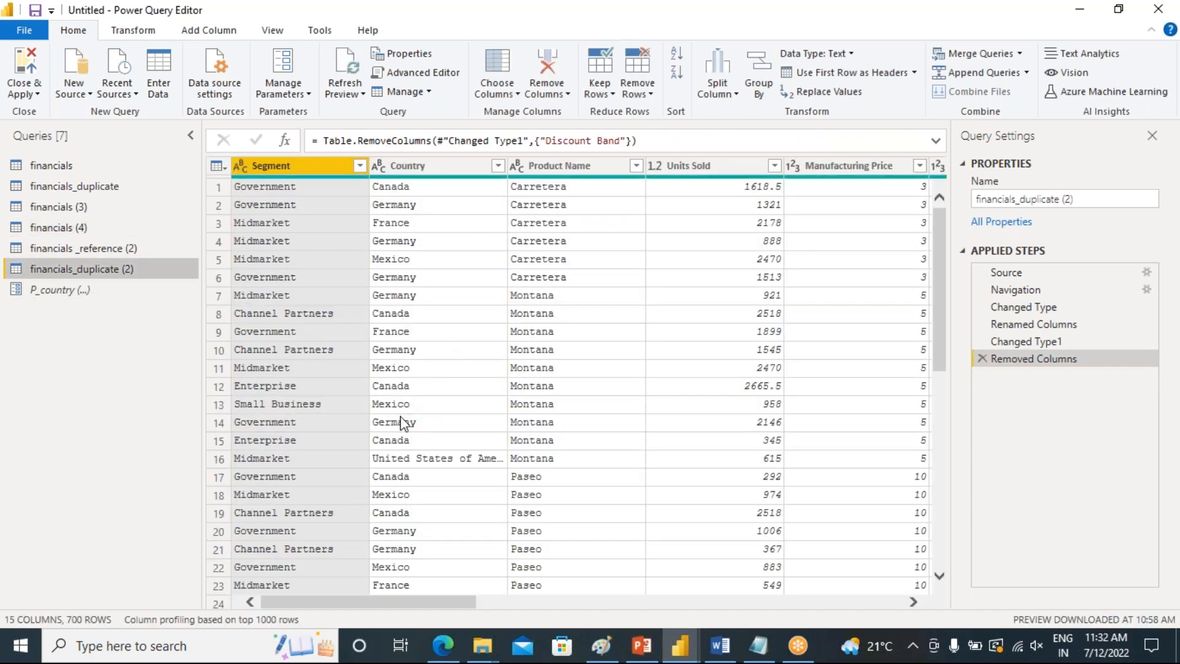
scroll(422, 501, "down", 9)
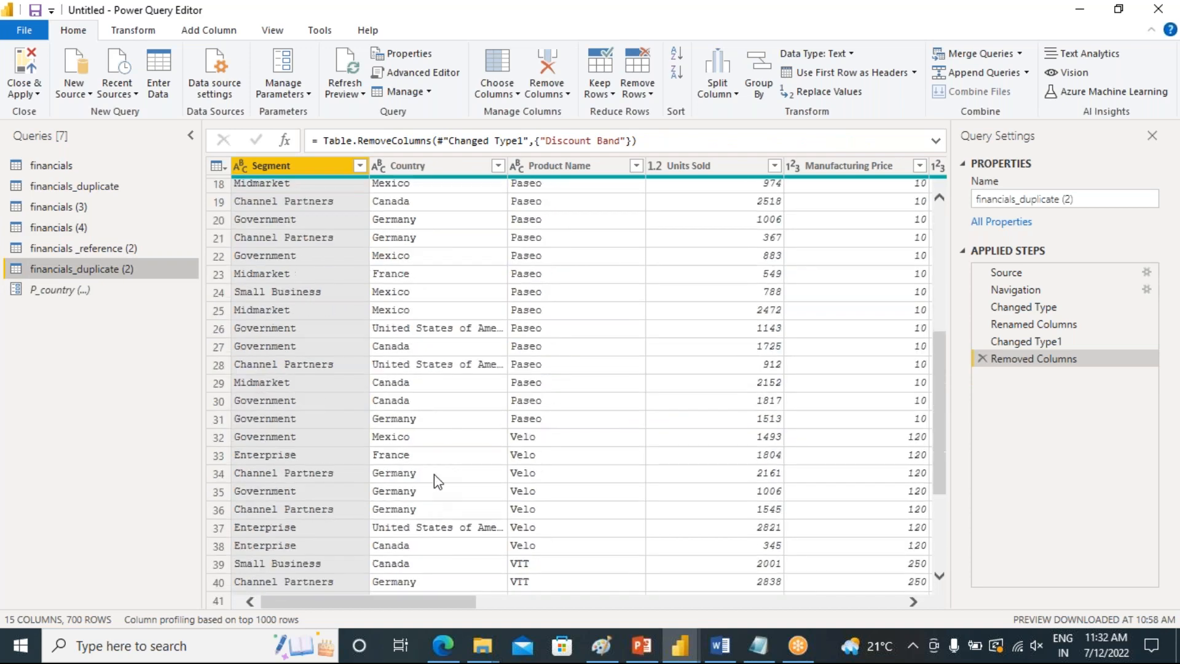
scroll(438, 478, "down", 13)
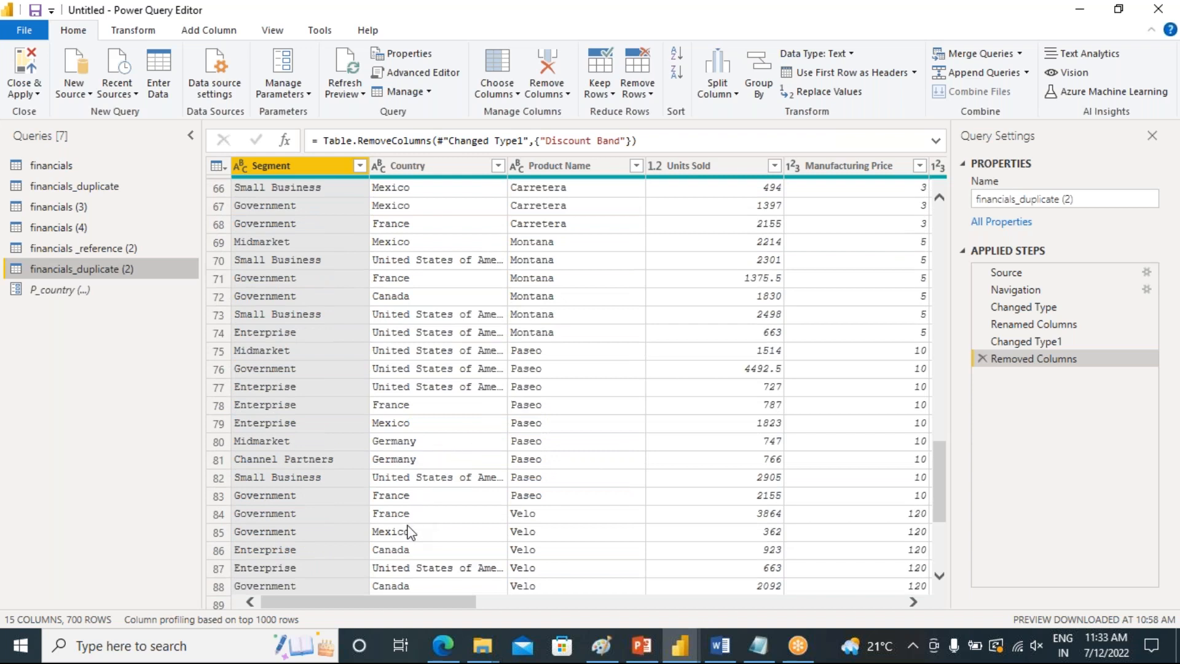
left_click(423, 446)
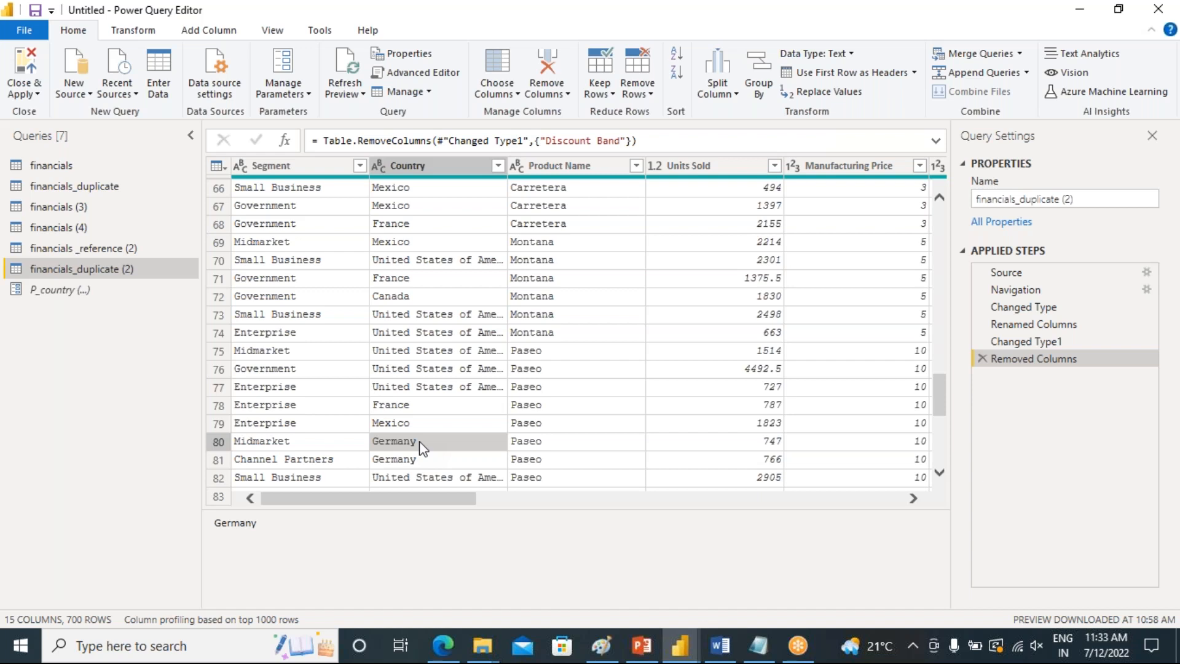
Set the P_country parameter's current value to Germany and review the filtered rows of financials_duplicate
left_click(55, 292)
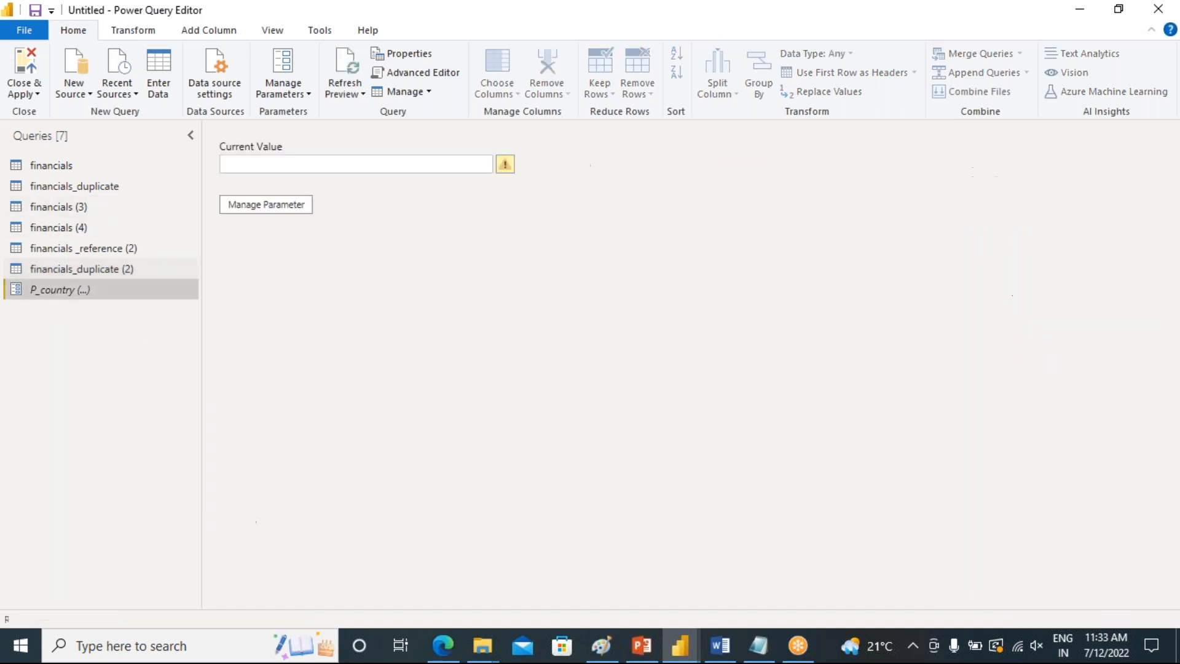
left_click(333, 164)
type("Germany")
key("Return")
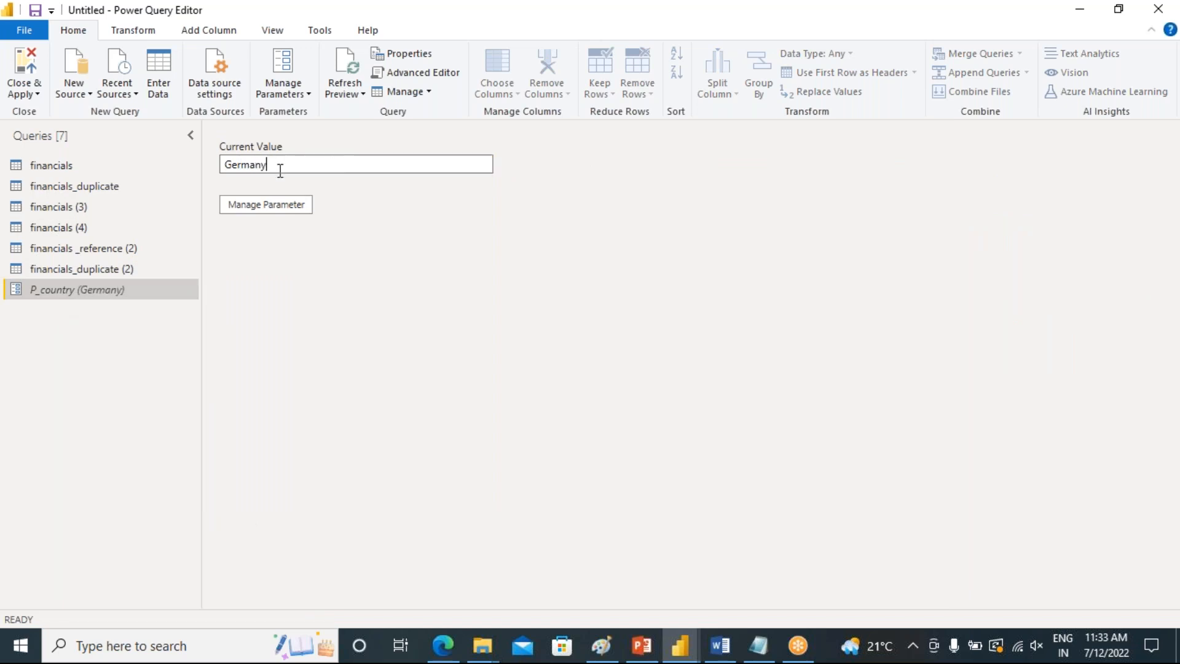
left_click(85, 188)
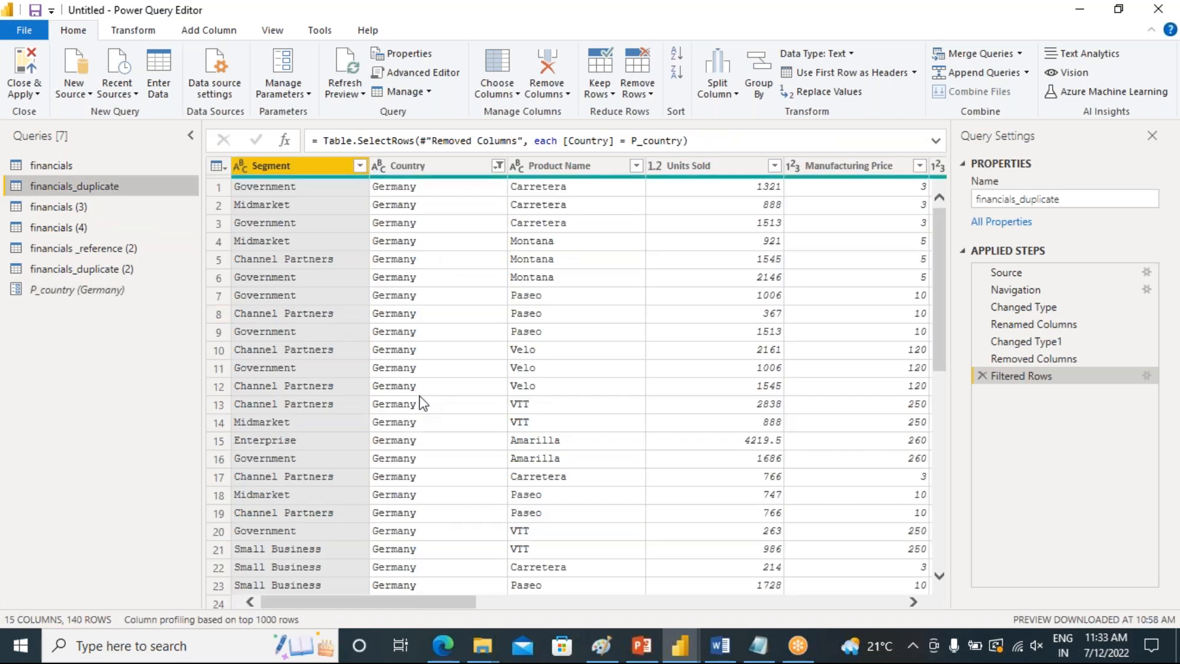
scroll(408, 387, "down", 9)
scroll(405, 390, "down", 6)
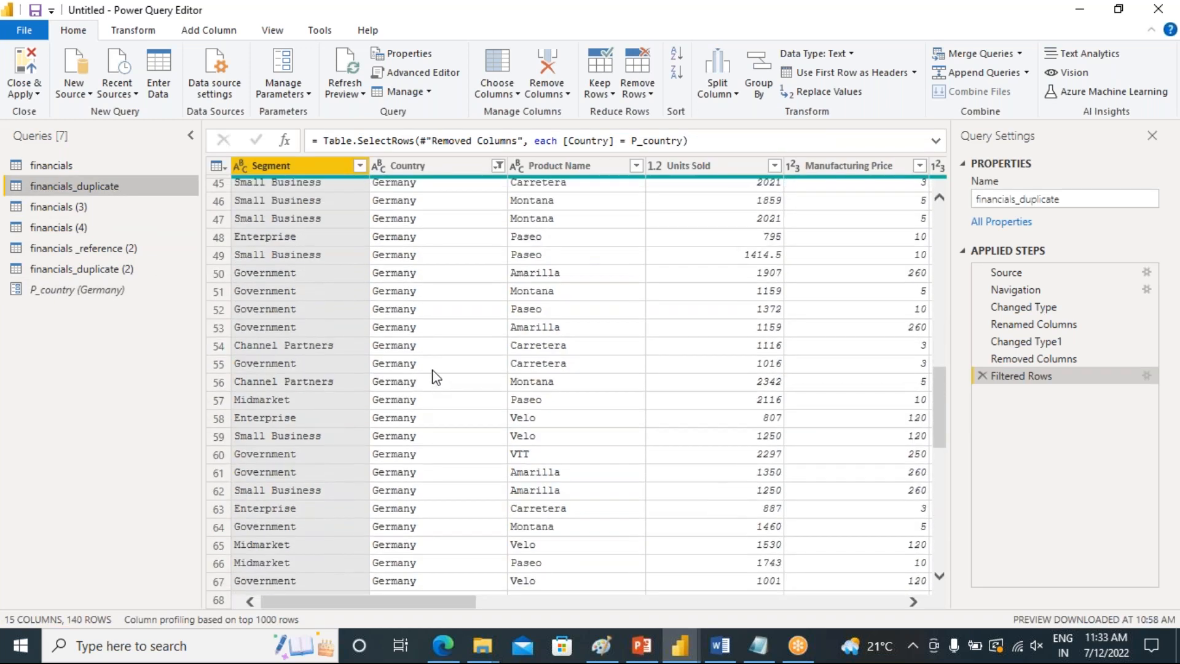
scroll(430, 371, "down", 11)
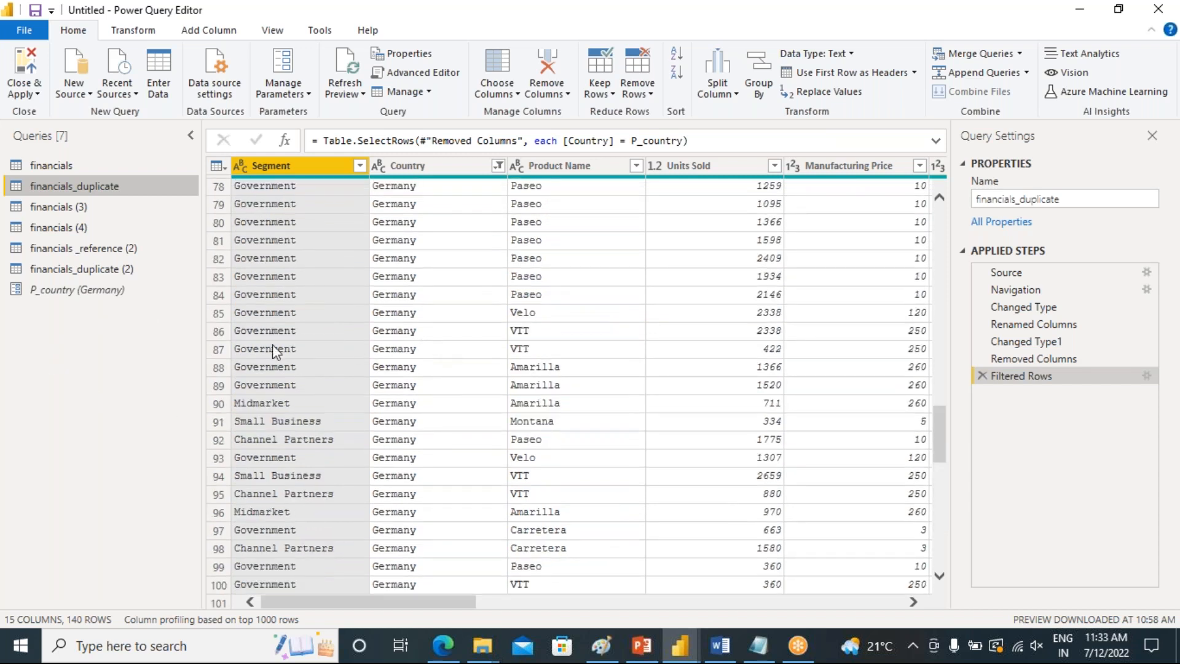
Create a new parameter named P_list of country, using the same text as its description
left_click(301, 94)
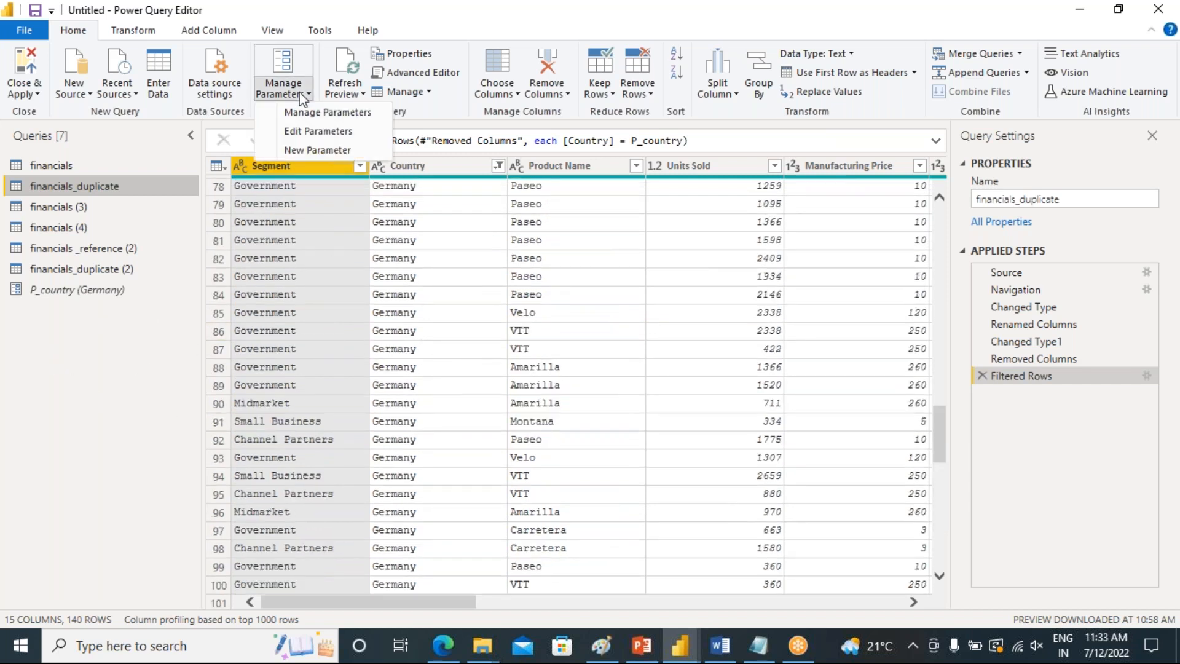
left_click(317, 149)
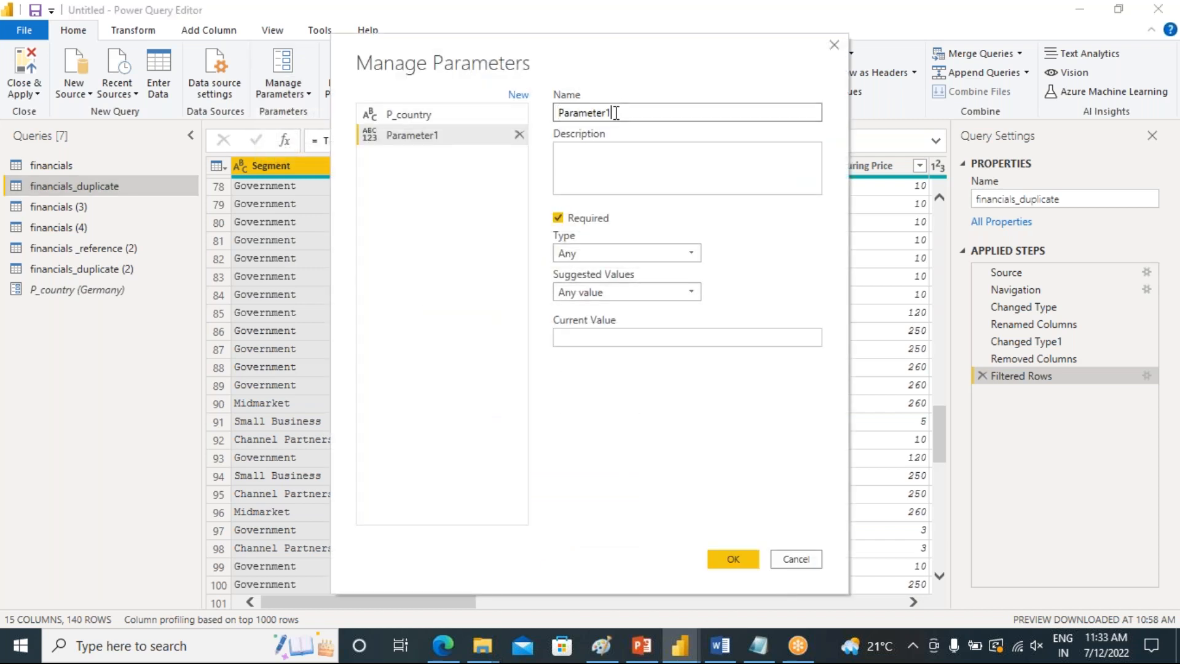
left_click_drag(614, 113, 559, 116)
type("P")
type("of c o")
key("BackSpace")
key("BackSpace")
type("ountry")
left_click_drag(653, 113, 543, 120)
key("ctrl+c")
left_click(608, 153)
key("ctrl+v")
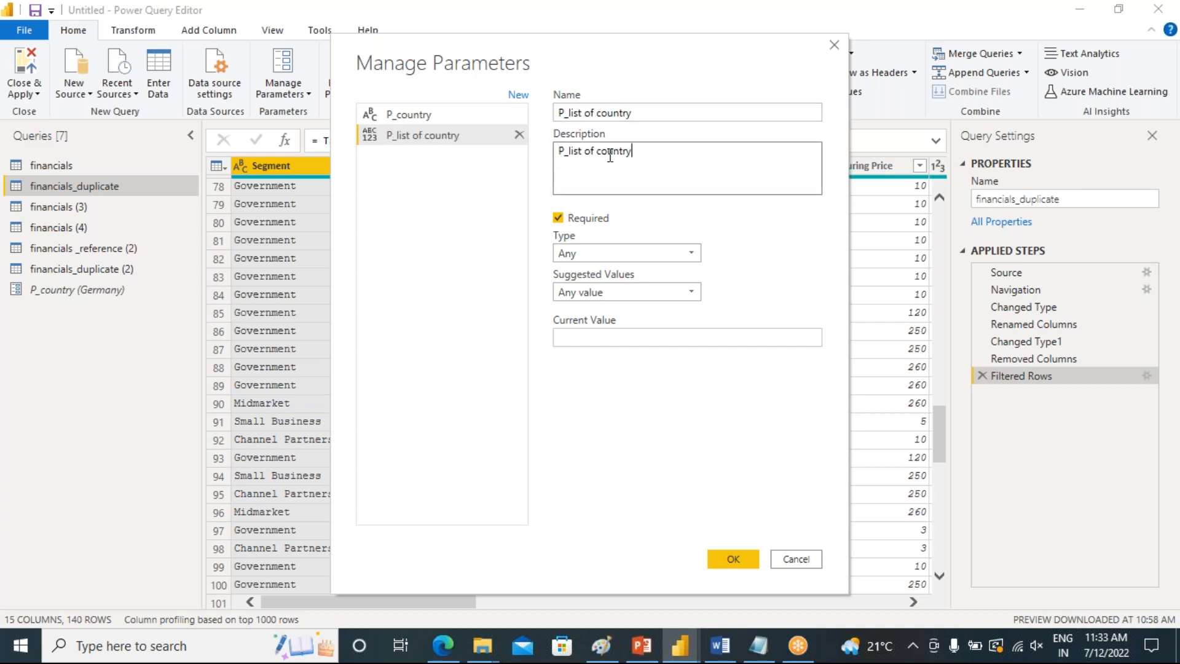
Set the new parameter's type to Text and its suggested values to List of values
left_click(581, 253)
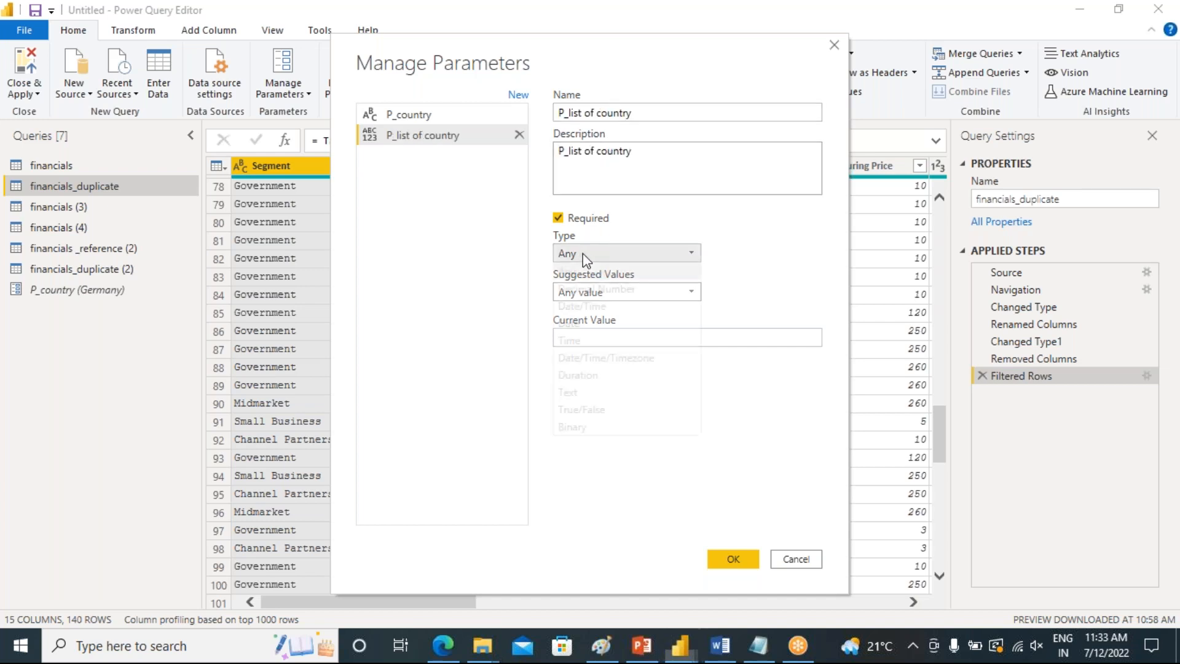
left_click(594, 392)
left_click(656, 295)
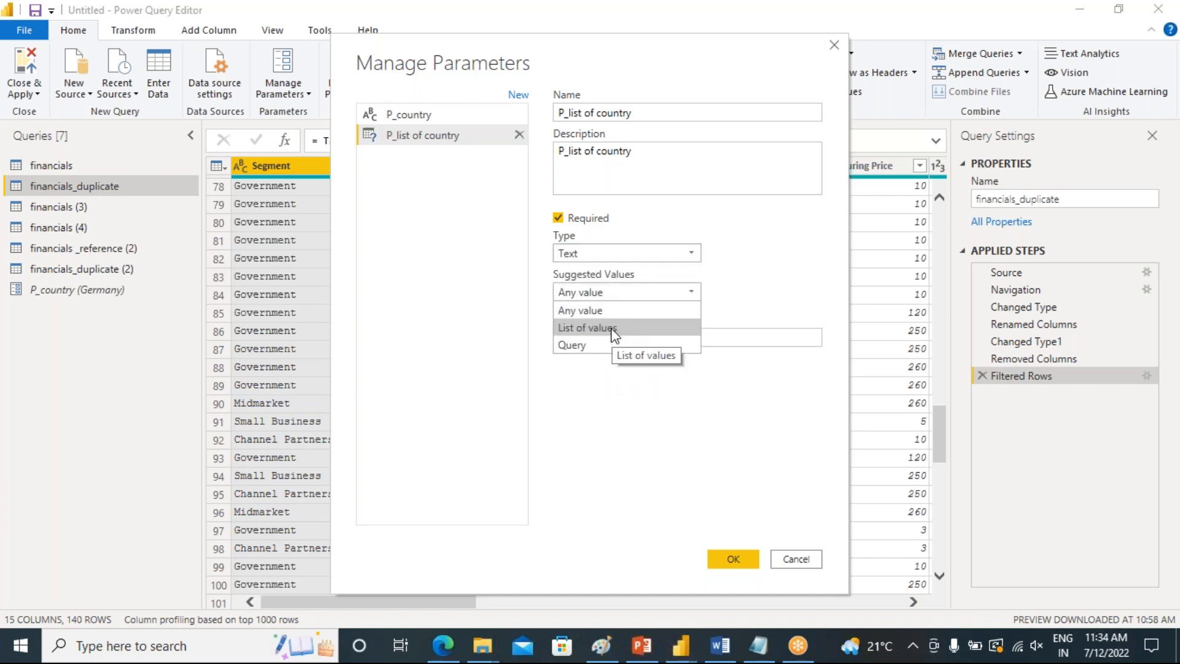
left_click(612, 330)
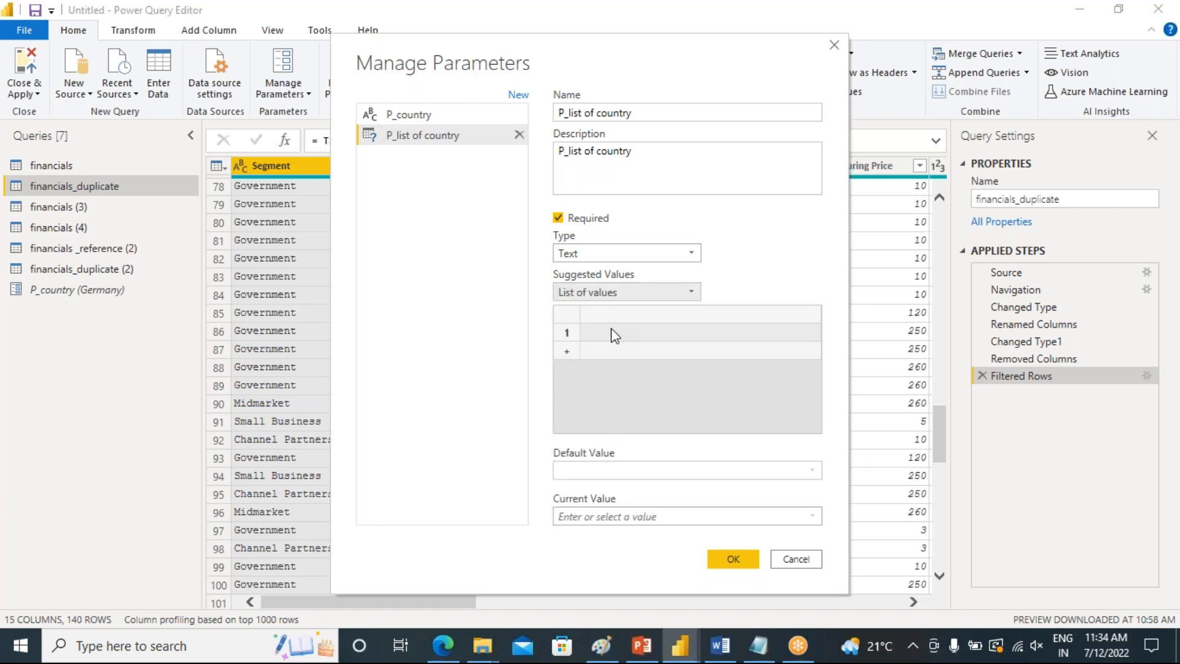
Enter Germany, Mixco and Canada as the parameter's list of suggested values
left_click(615, 335)
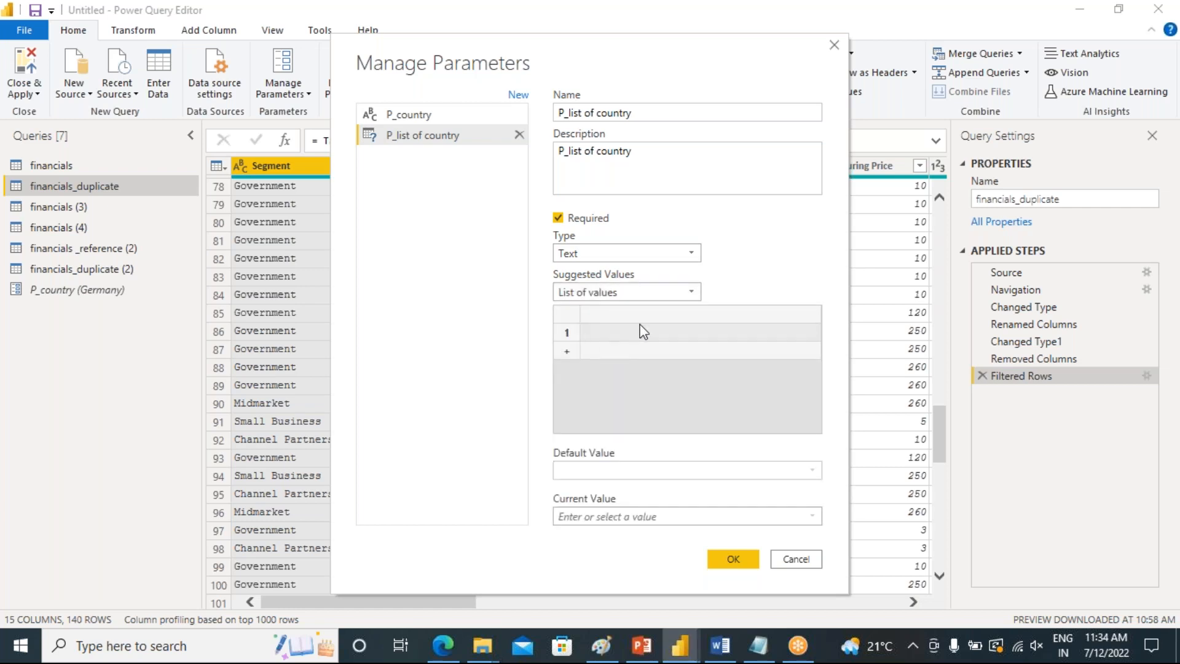
left_click_drag(540, 43, 695, 63)
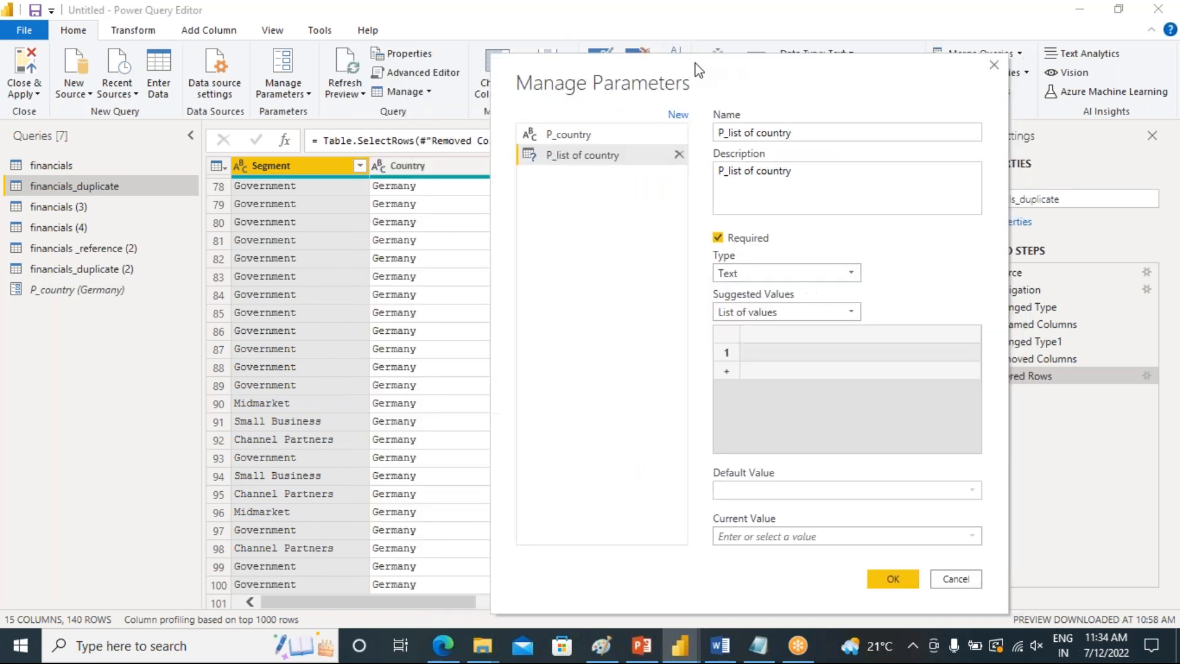
left_click(768, 348)
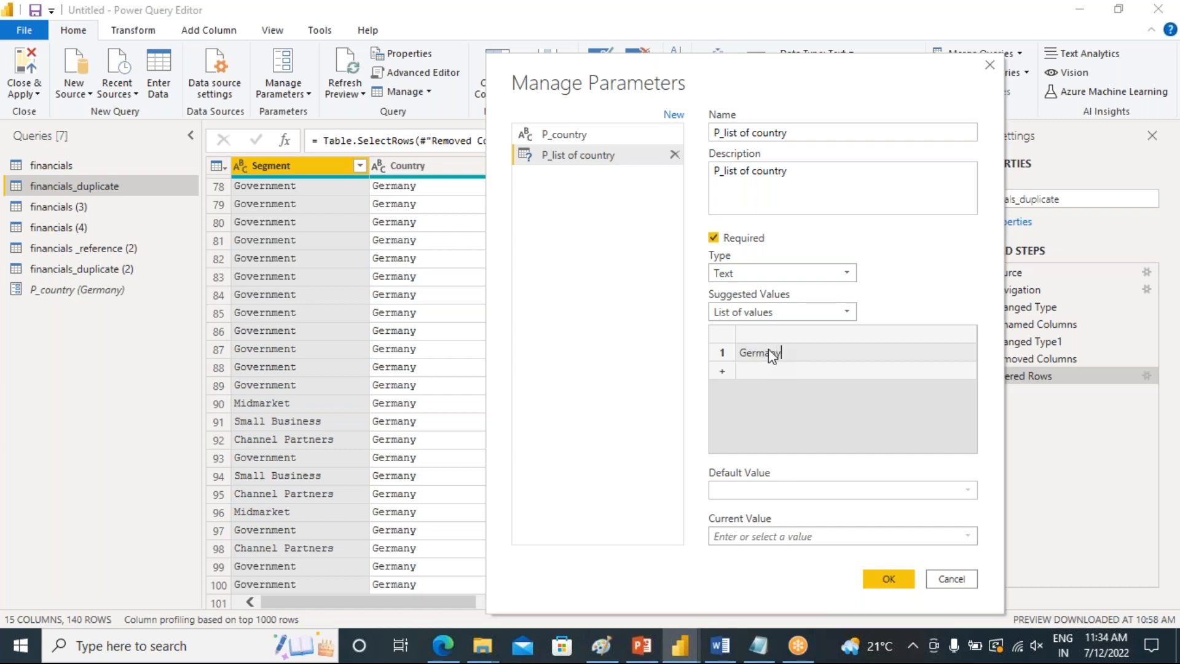
left_click(772, 371)
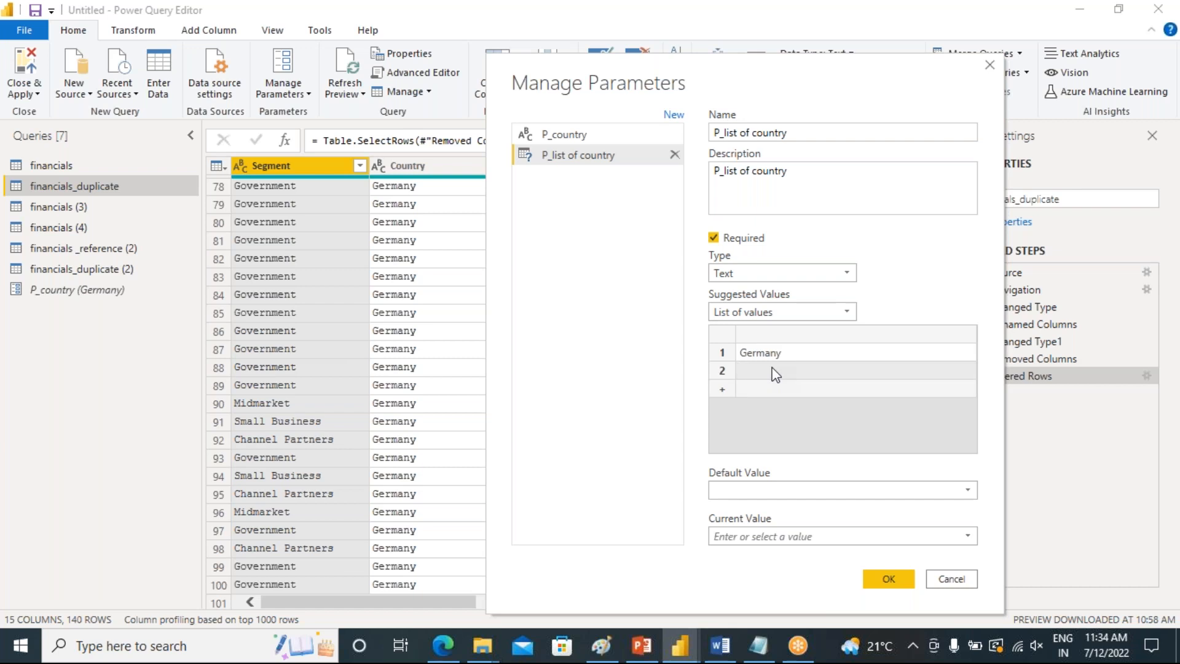
type("Mixco")
left_click(767, 391)
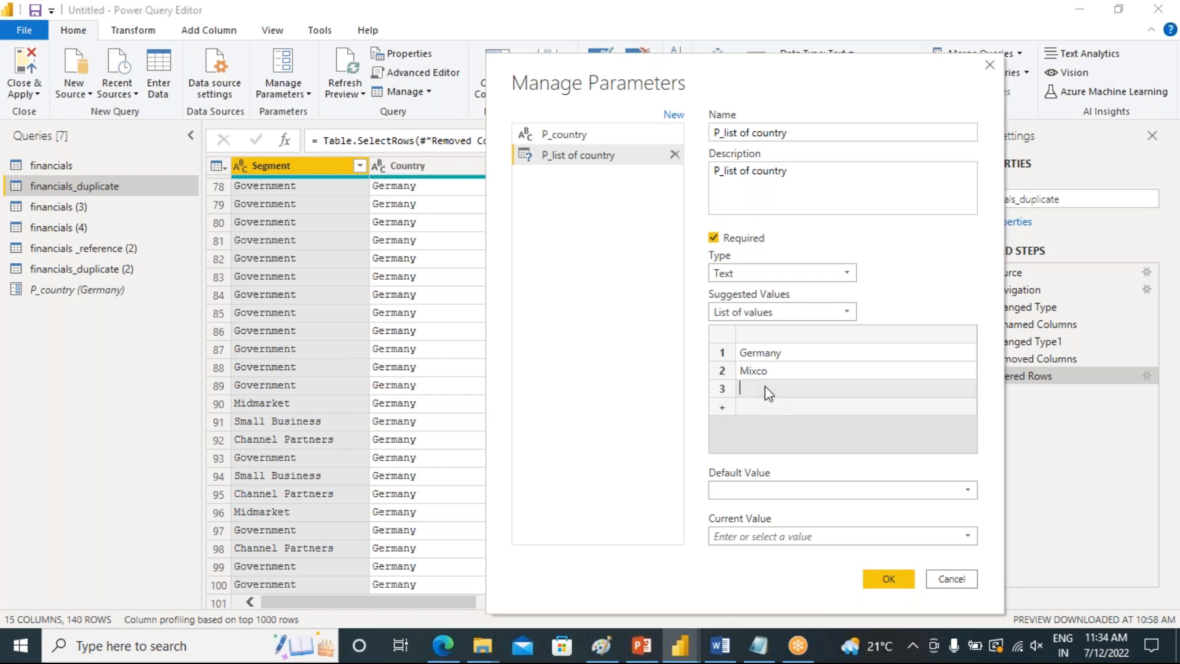
type("Canada")
Set the parameter's default and current values to Germany and confirm the new parameter
left_click(772, 492)
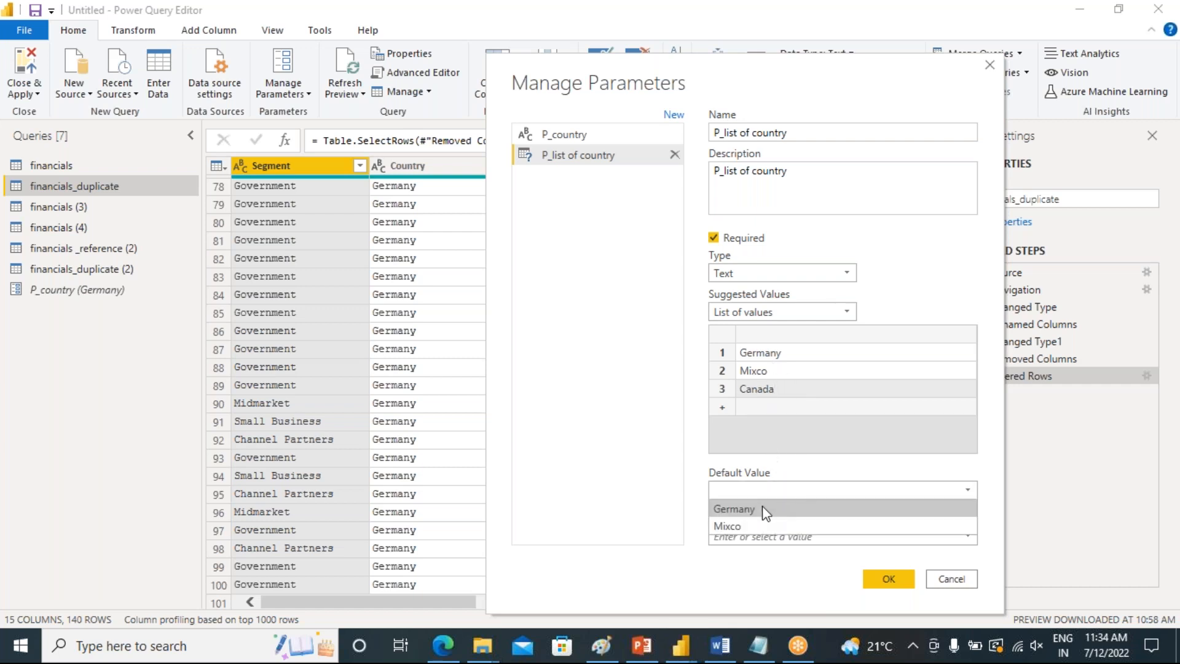
left_click(762, 507)
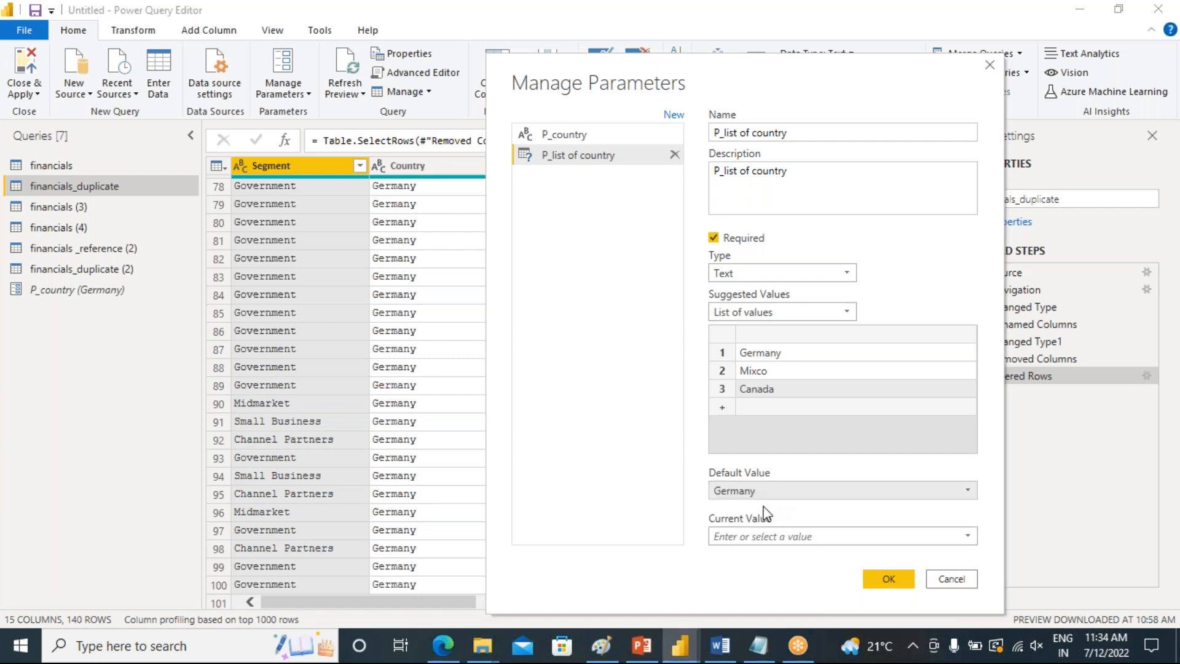
left_click(784, 535)
left_click(966, 543)
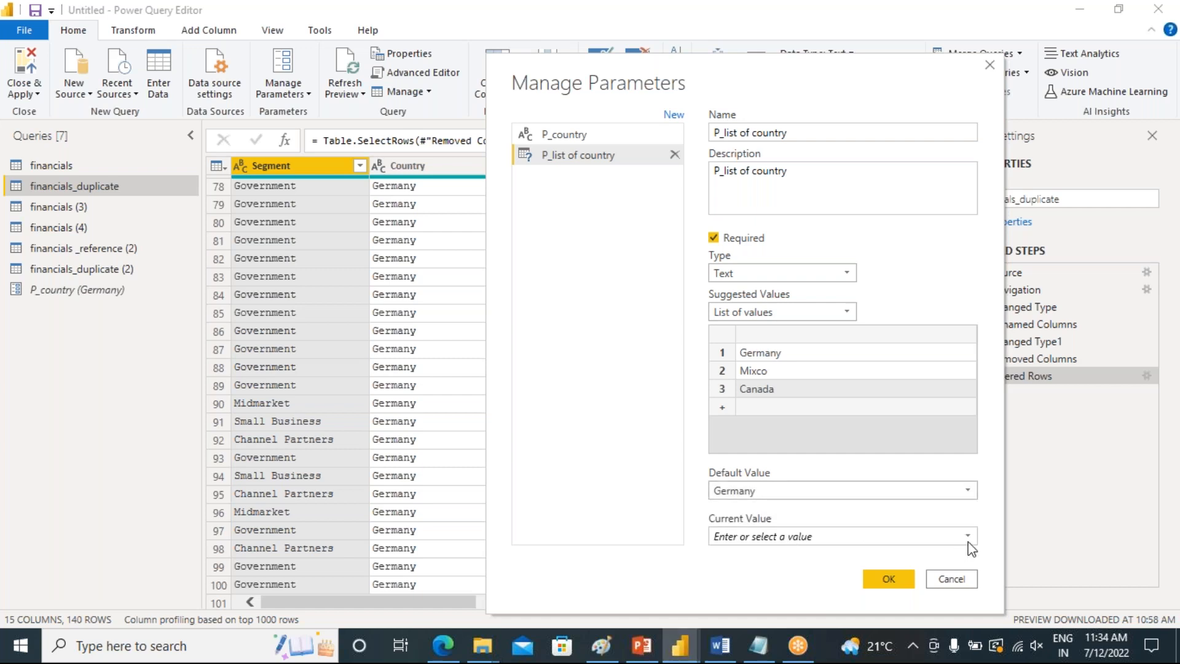
left_click(783, 537)
type("Germany")
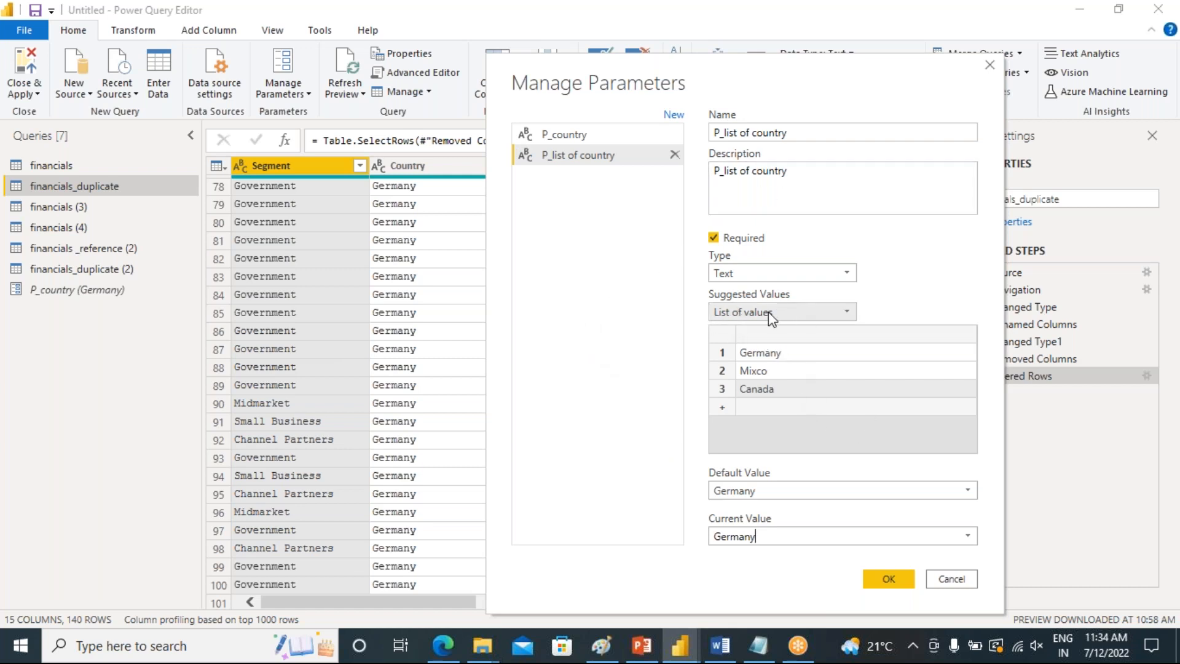
left_click(885, 571)
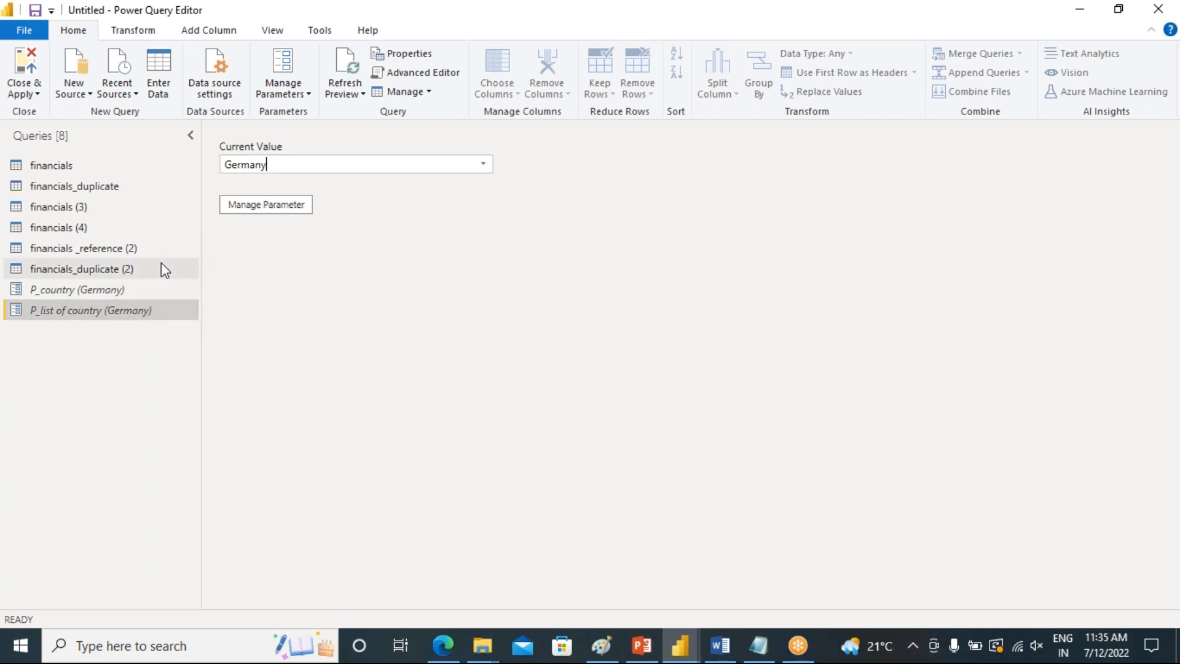
Clear the Country filter on financials_duplicate
left_click(92, 190)
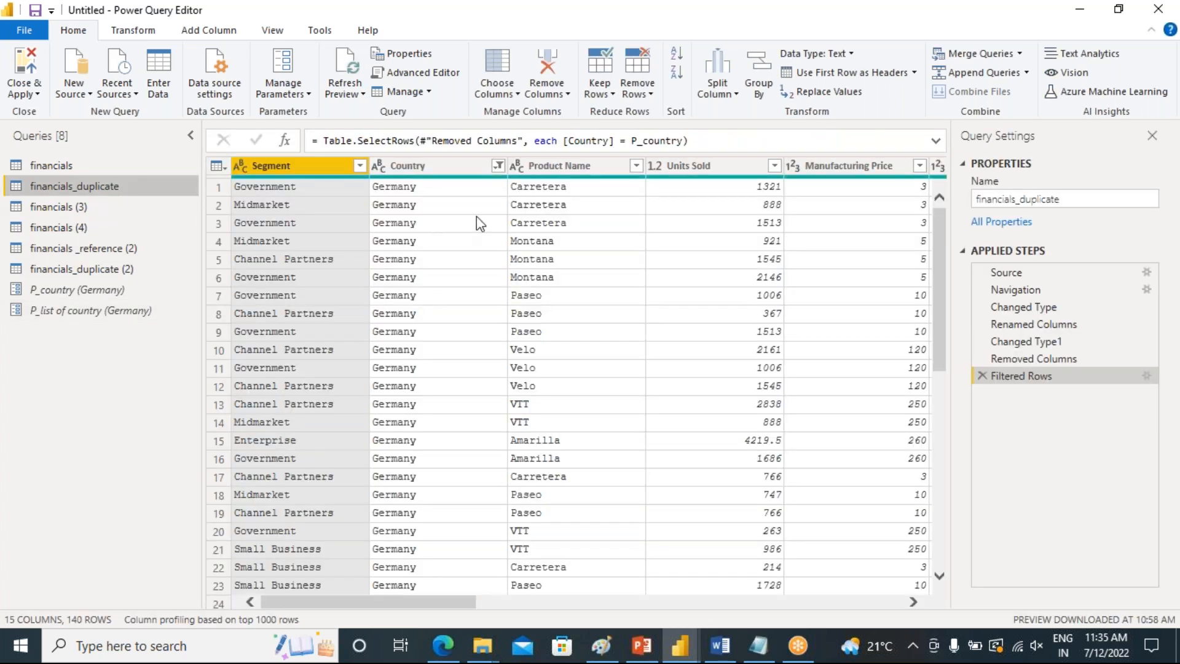
left_click(498, 167)
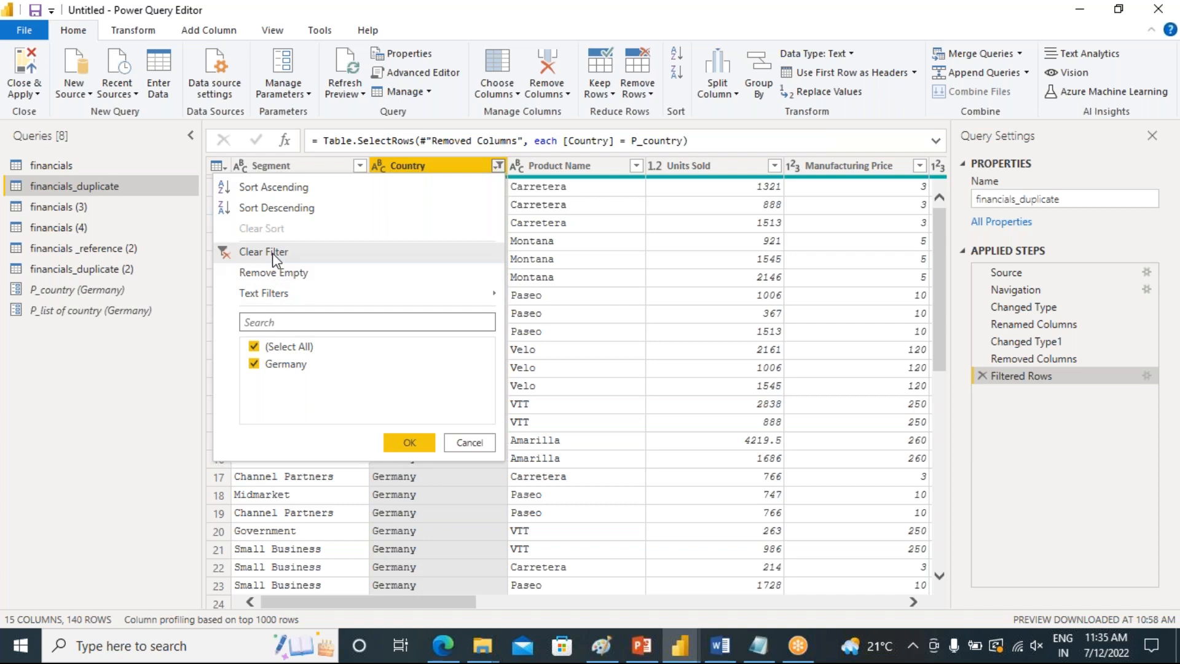
left_click(272, 252)
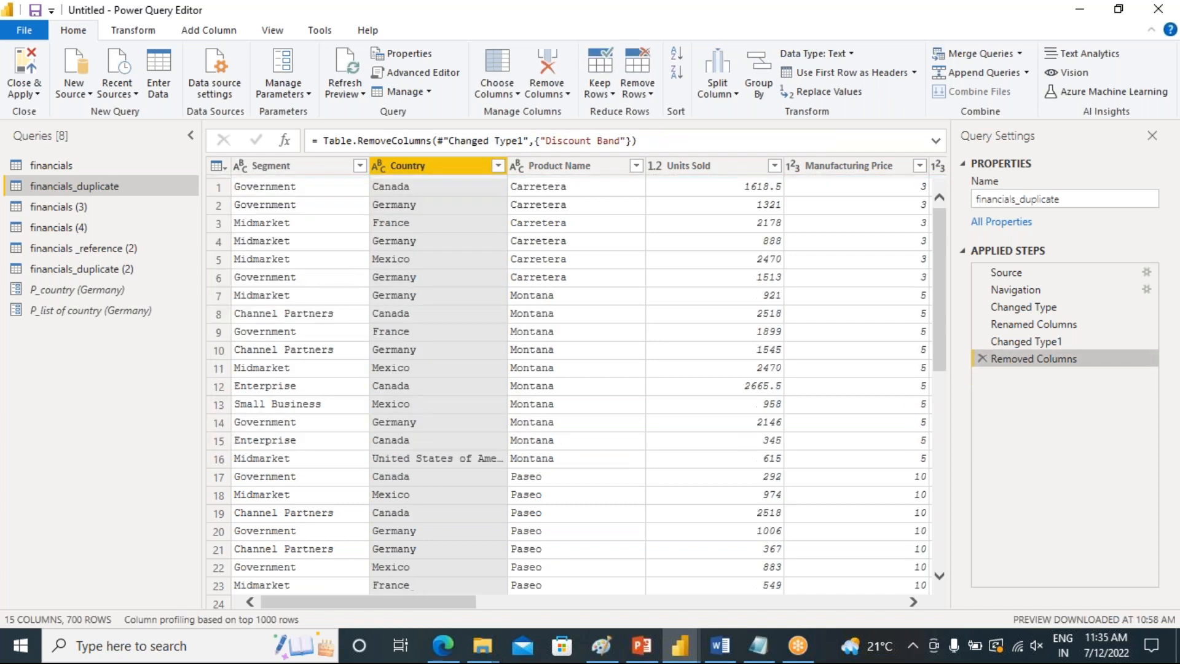
Filter financials_duplicate's Country column to rows that equal the P_list of country parameter
left_click(497, 165)
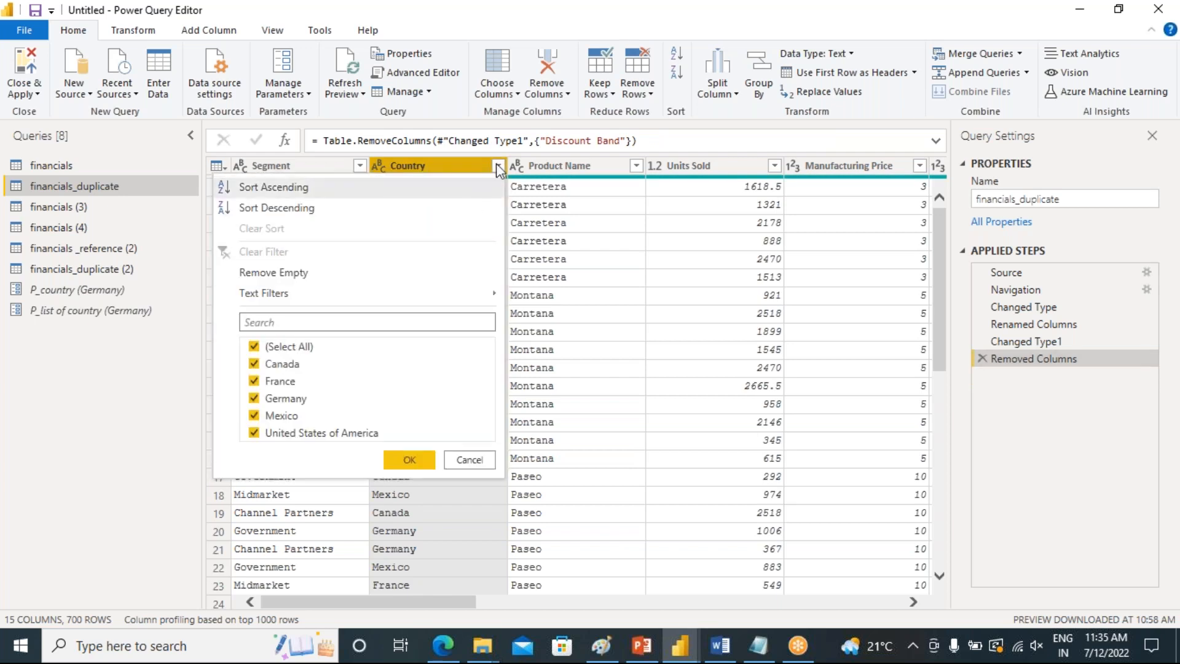
mouse_move(289, 292)
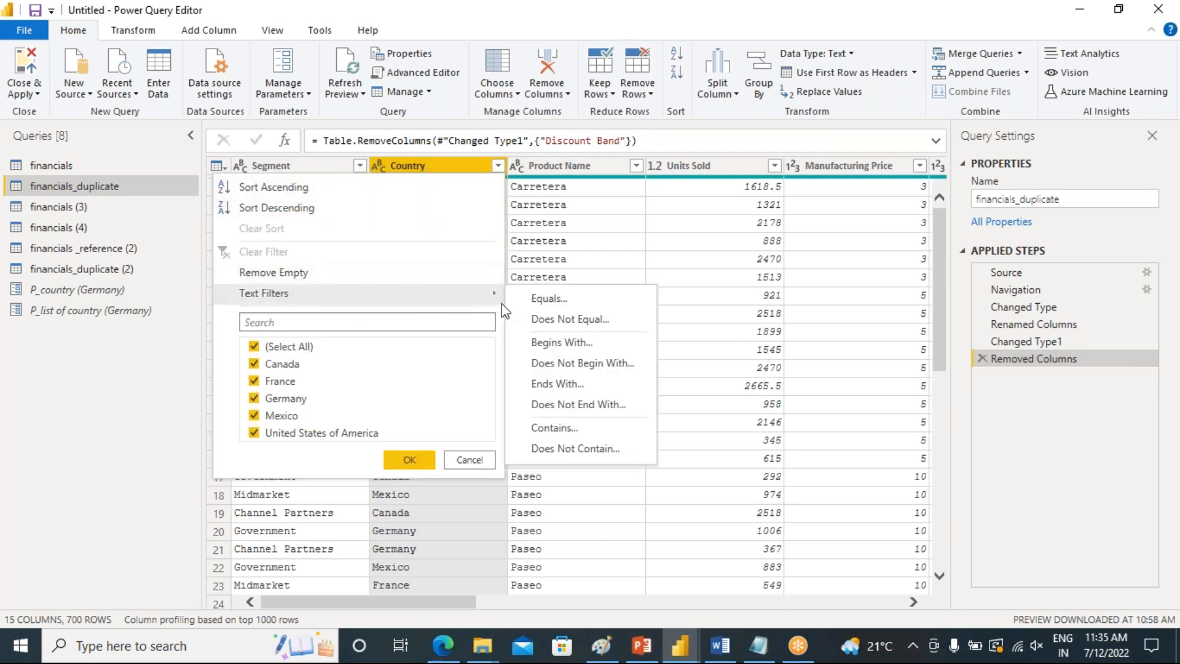
left_click(537, 299)
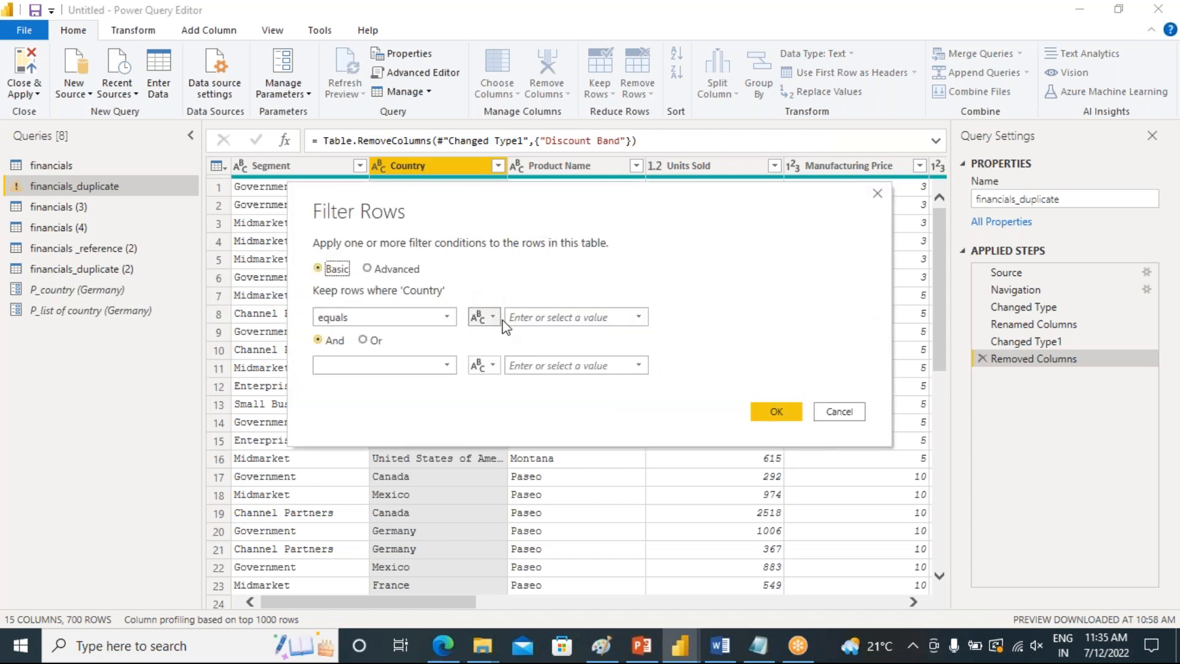
left_click(492, 317)
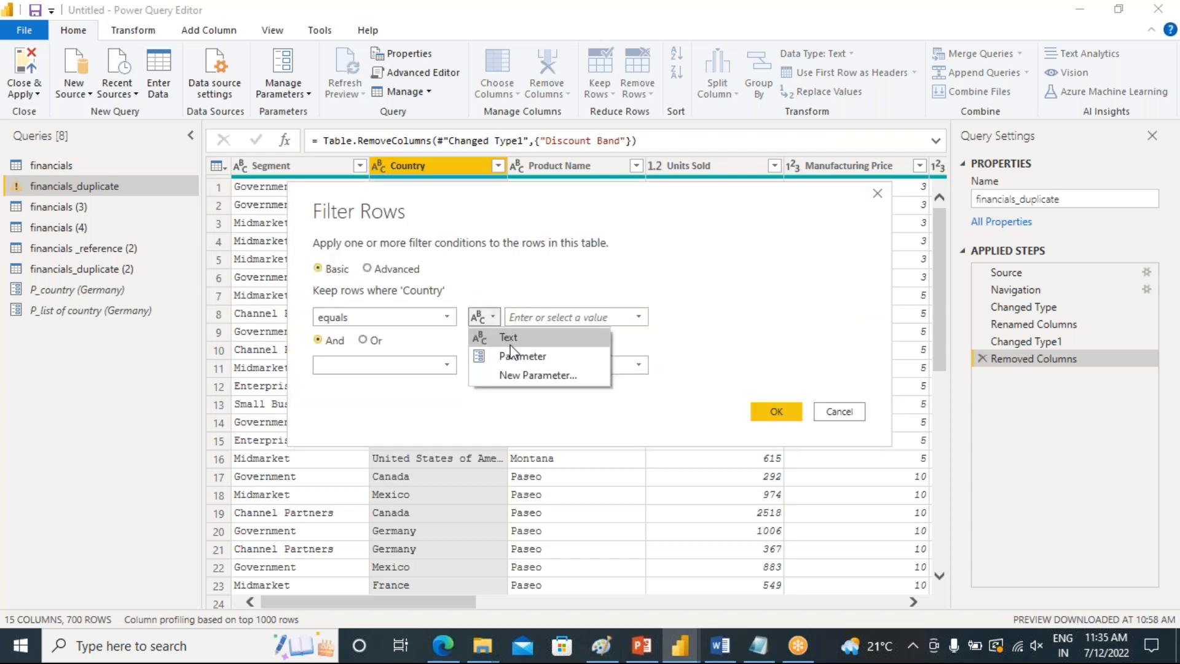
left_click(517, 352)
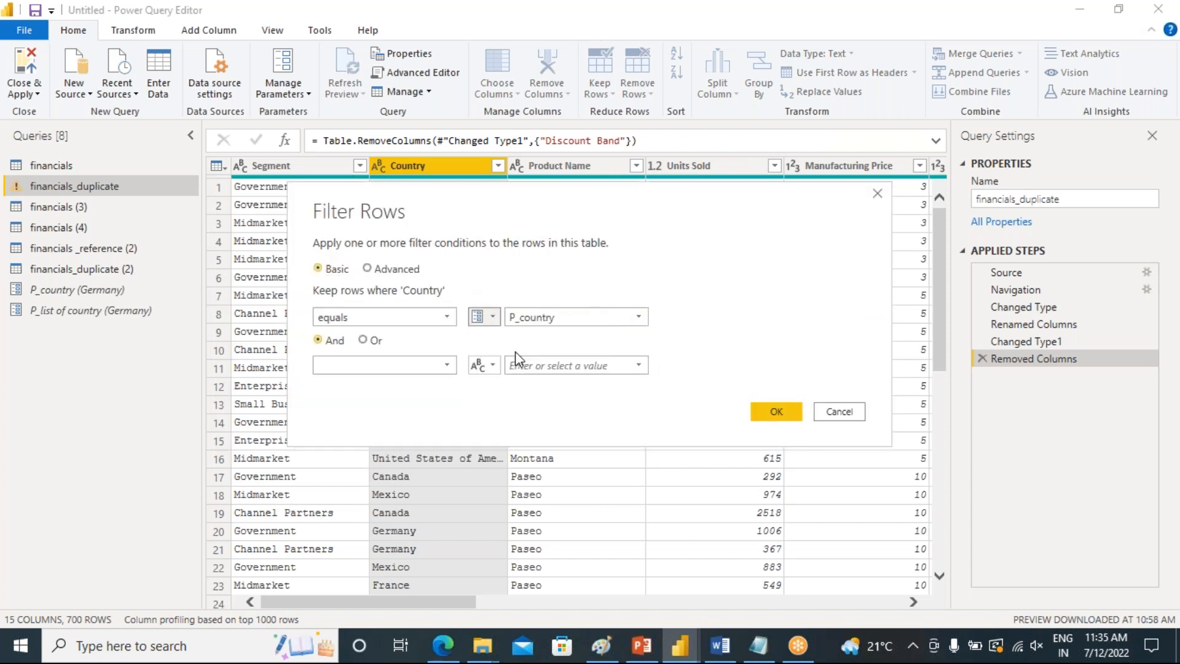
left_click(636, 318)
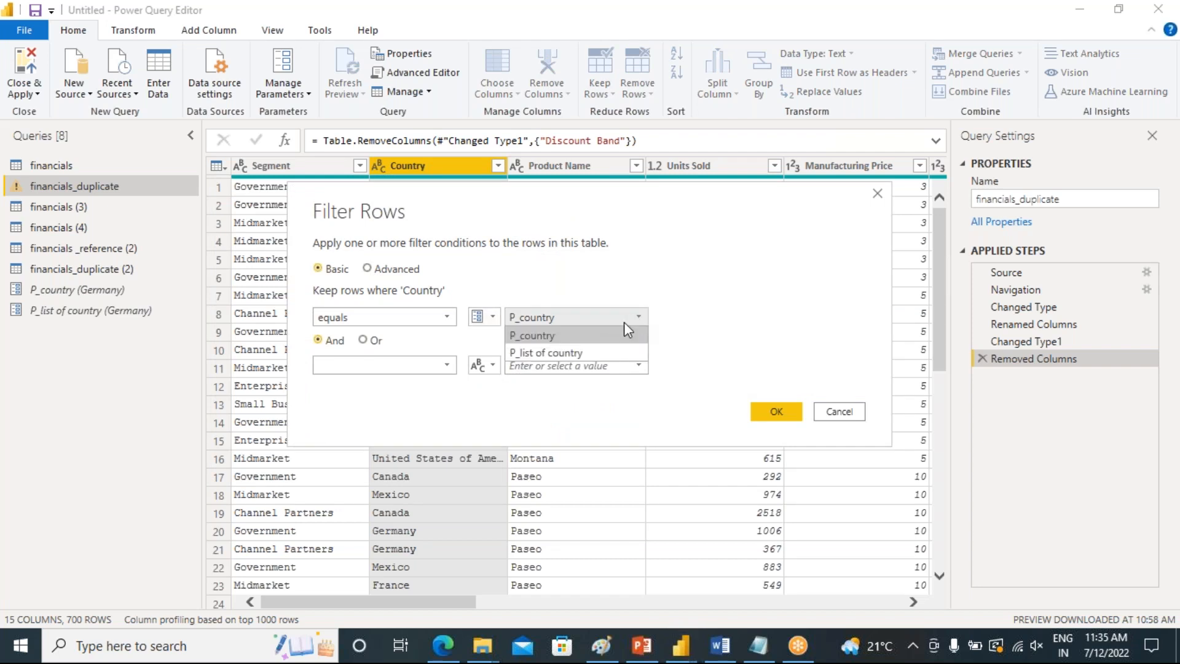
left_click(558, 354)
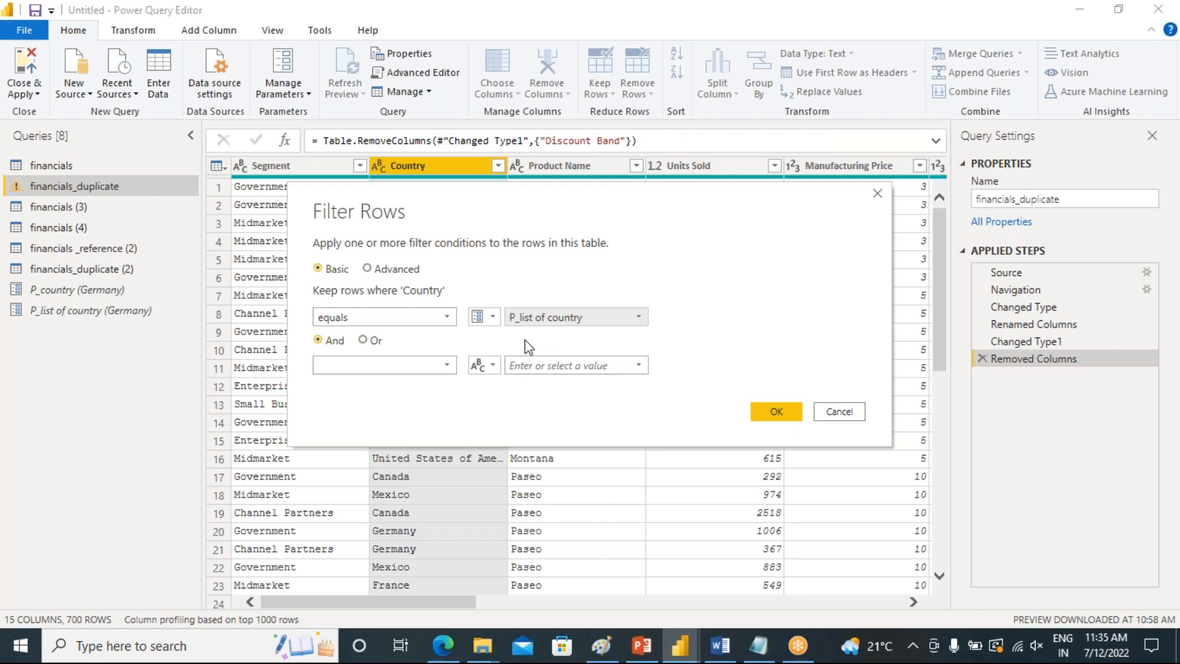
left_click(763, 409)
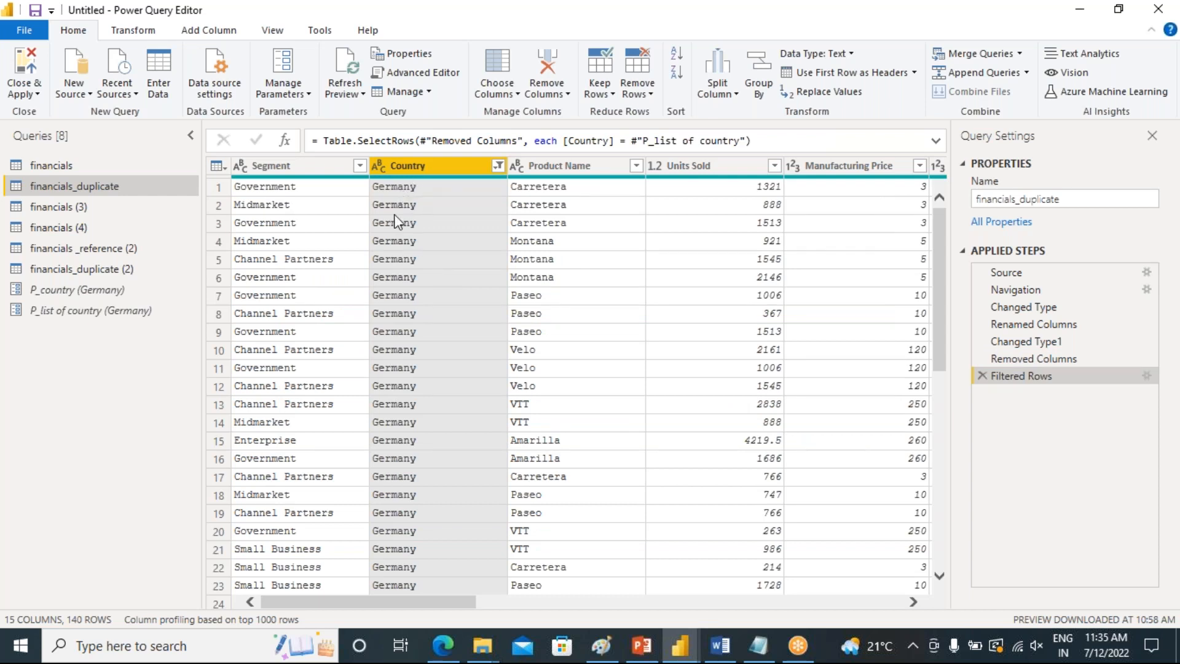
Set the P_list of country parameter's current value to Mixco and return to financials_duplicate
left_click(69, 311)
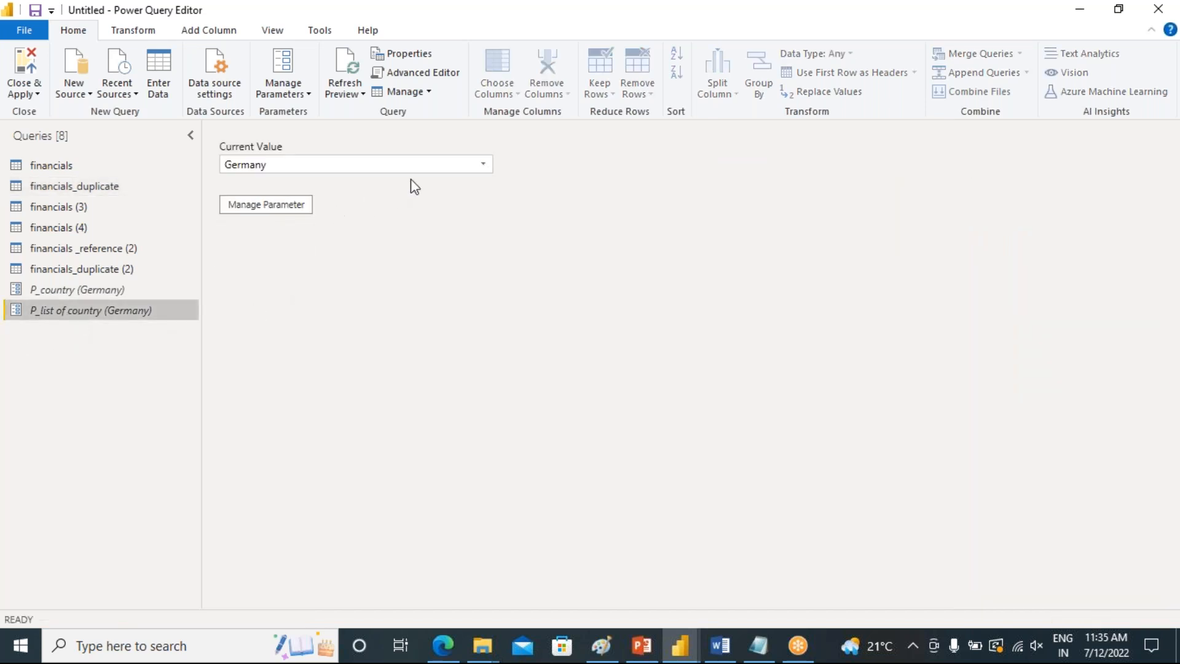
left_click(482, 164)
left_click(367, 205)
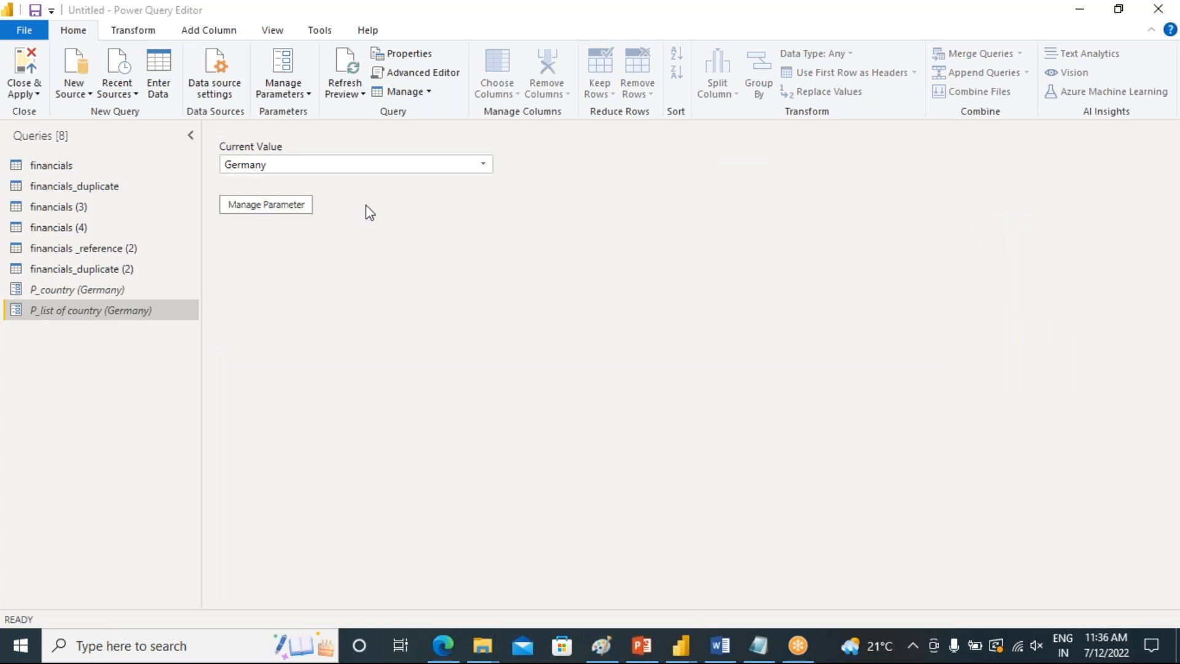
left_click(77, 186)
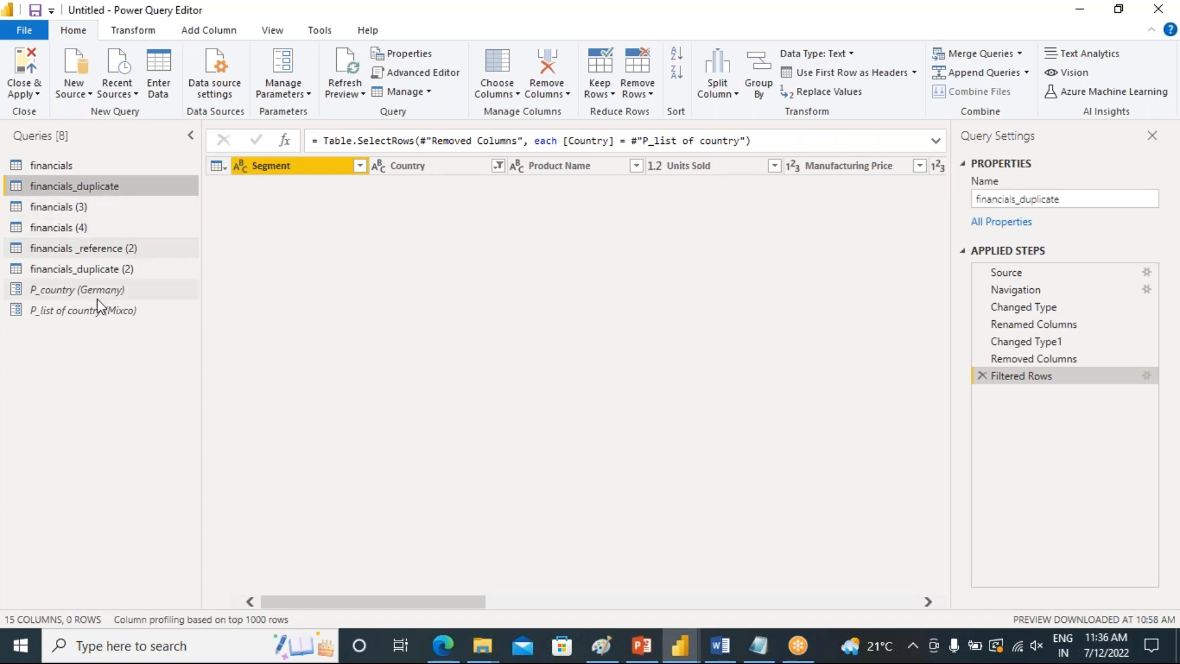
Set the P_list of country parameter's current value to Canada and review the filtered financials_duplicate rows
left_click(85, 310)
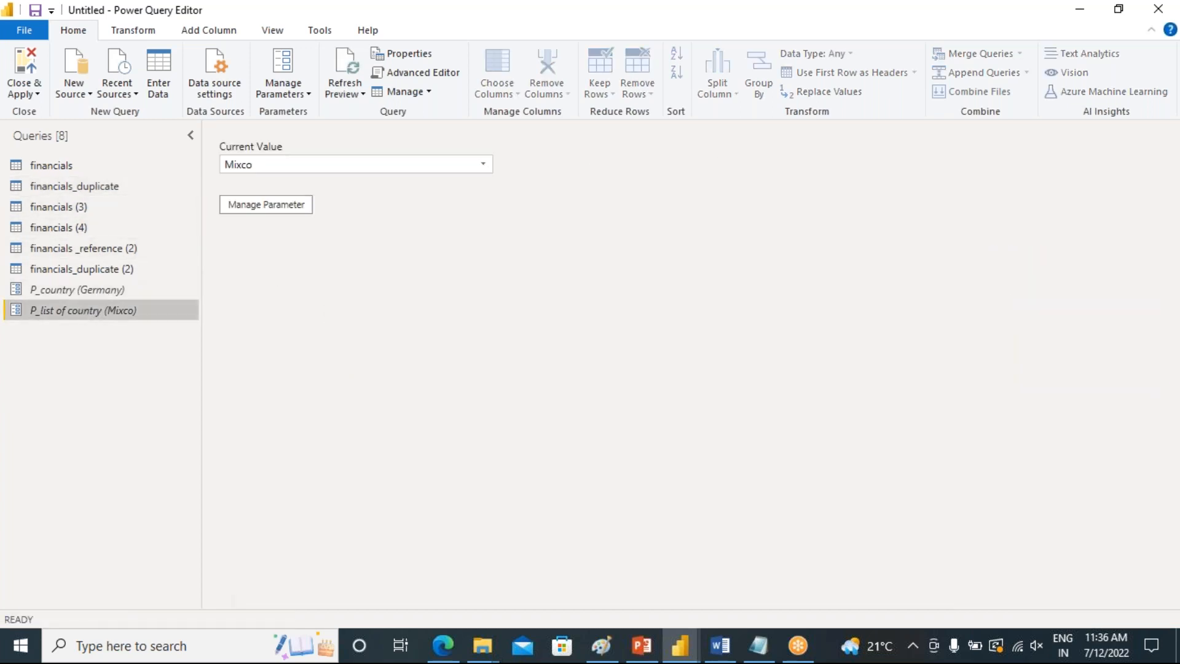
left_click(483, 163)
left_click(402, 219)
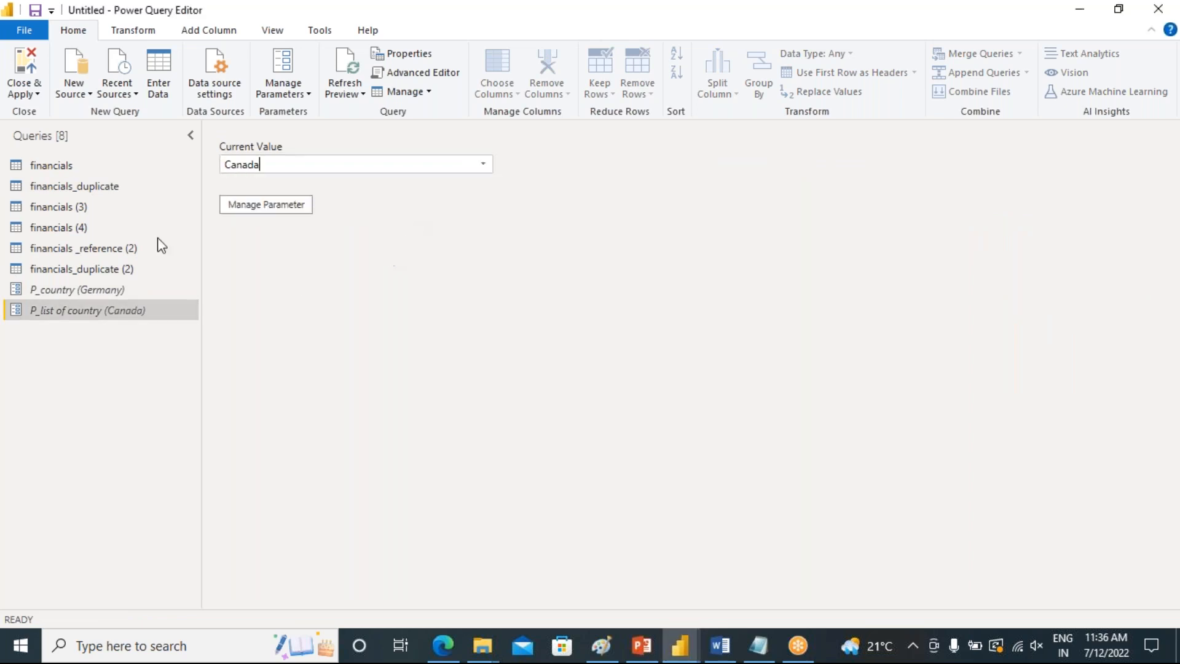
left_click(61, 186)
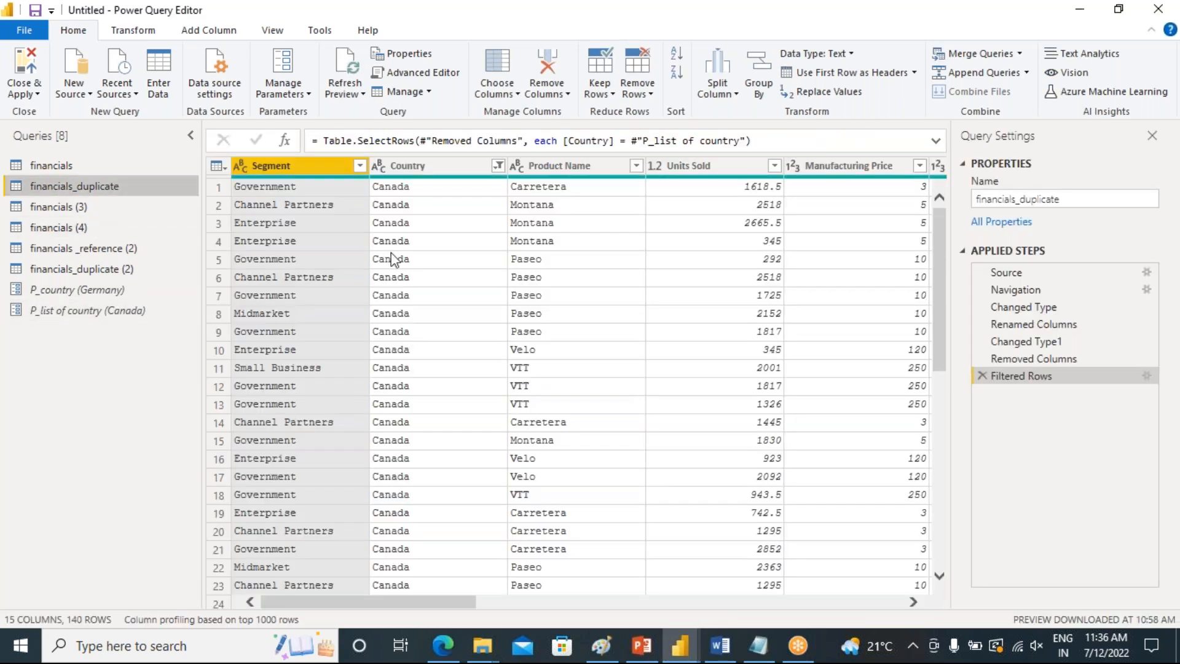
scroll(430, 381, "down", 9)
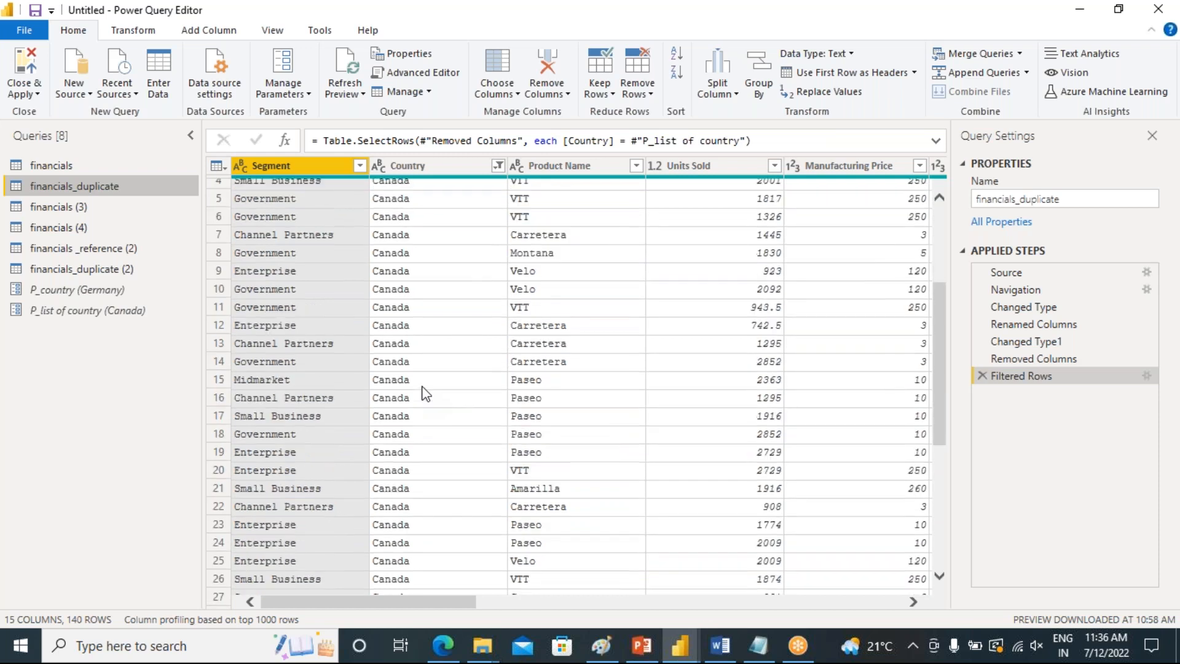
scroll(425, 393, "up", 9)
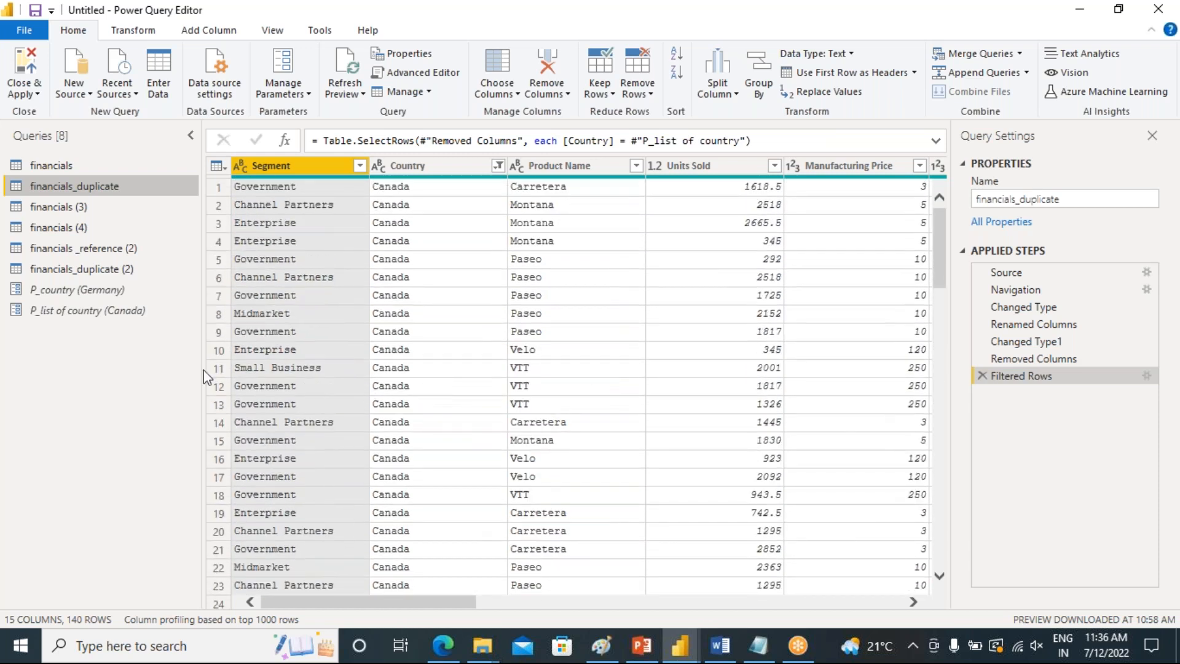
Review the P_list of country parameter's suggested values and return to financials_duplicate
left_click(88, 311)
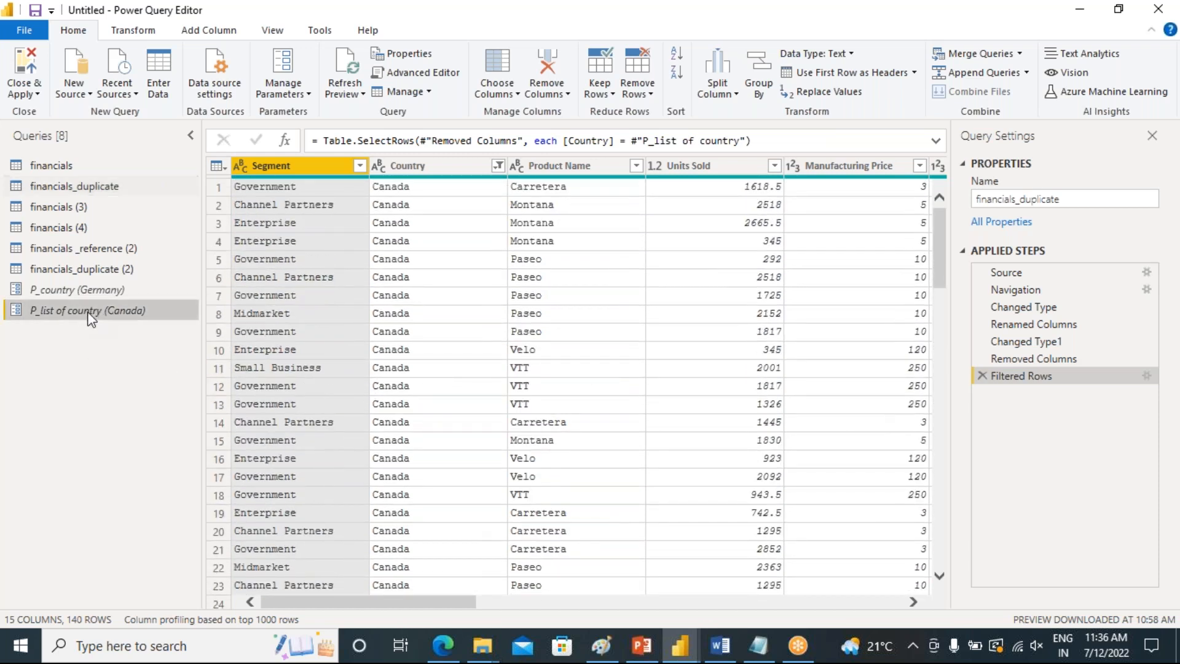
left_click(483, 164)
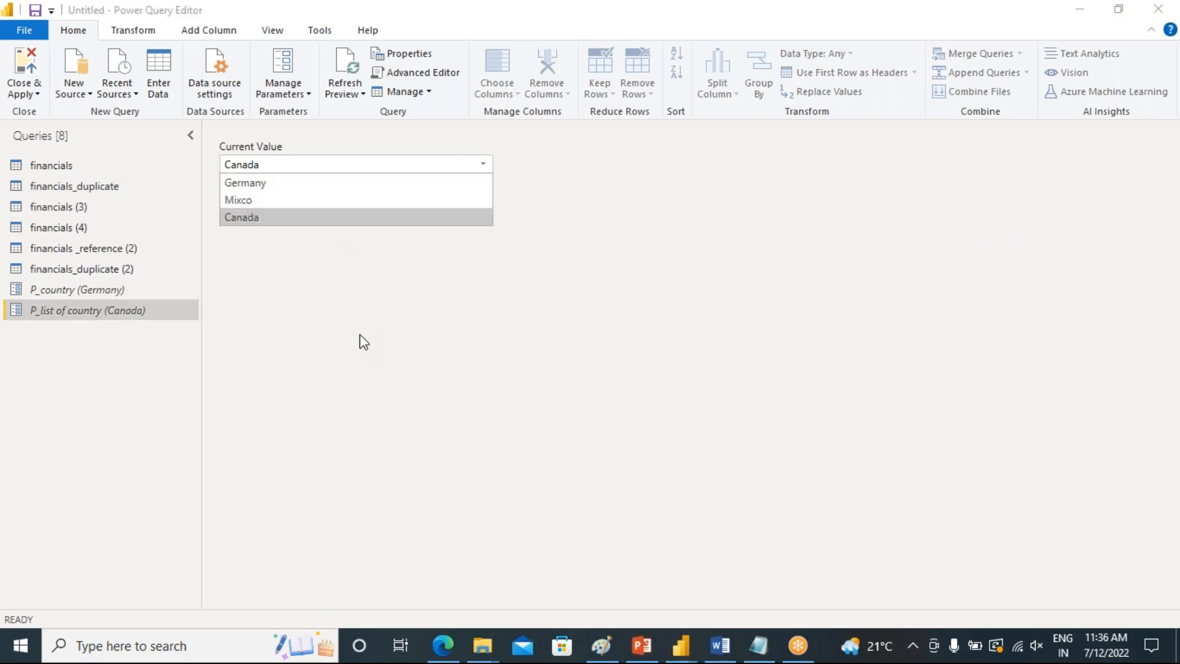
left_click(294, 324)
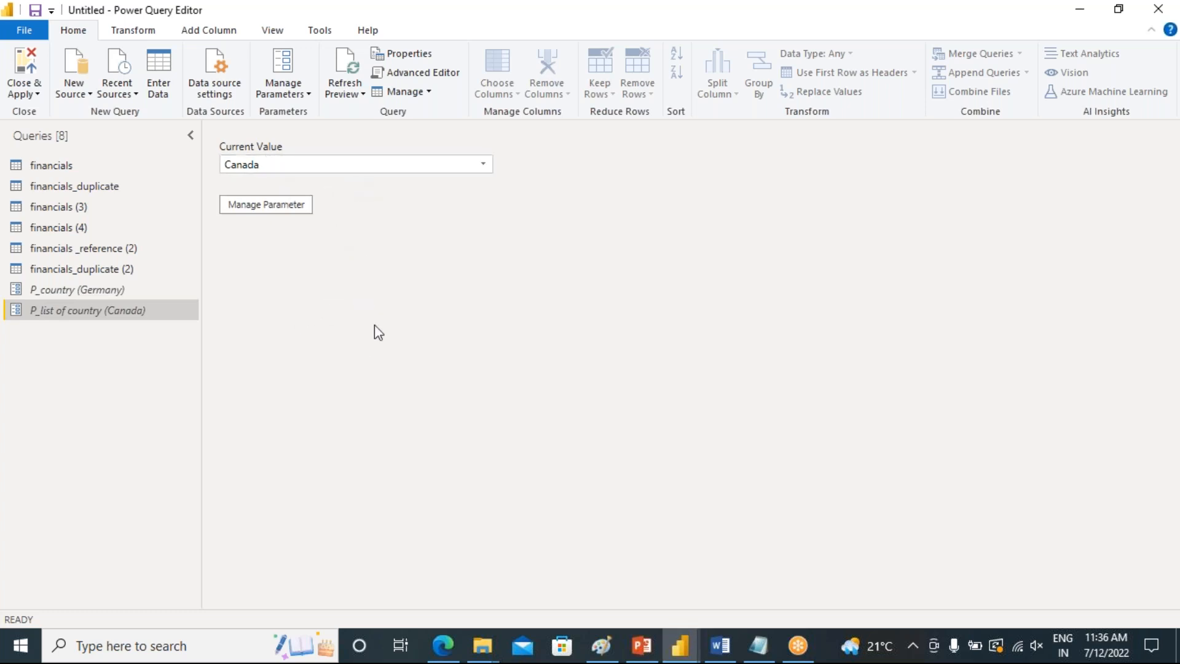
left_click(72, 187)
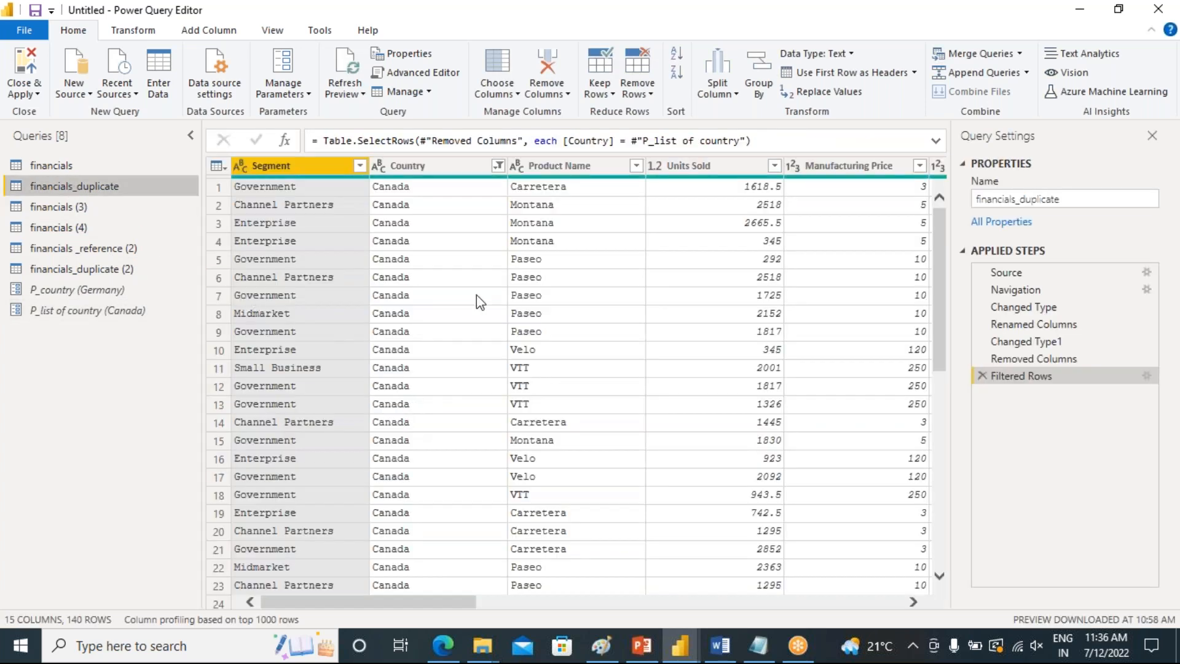
Add financials_duplicate's Country column as a new query and scroll through the resulting list
left_click(465, 175)
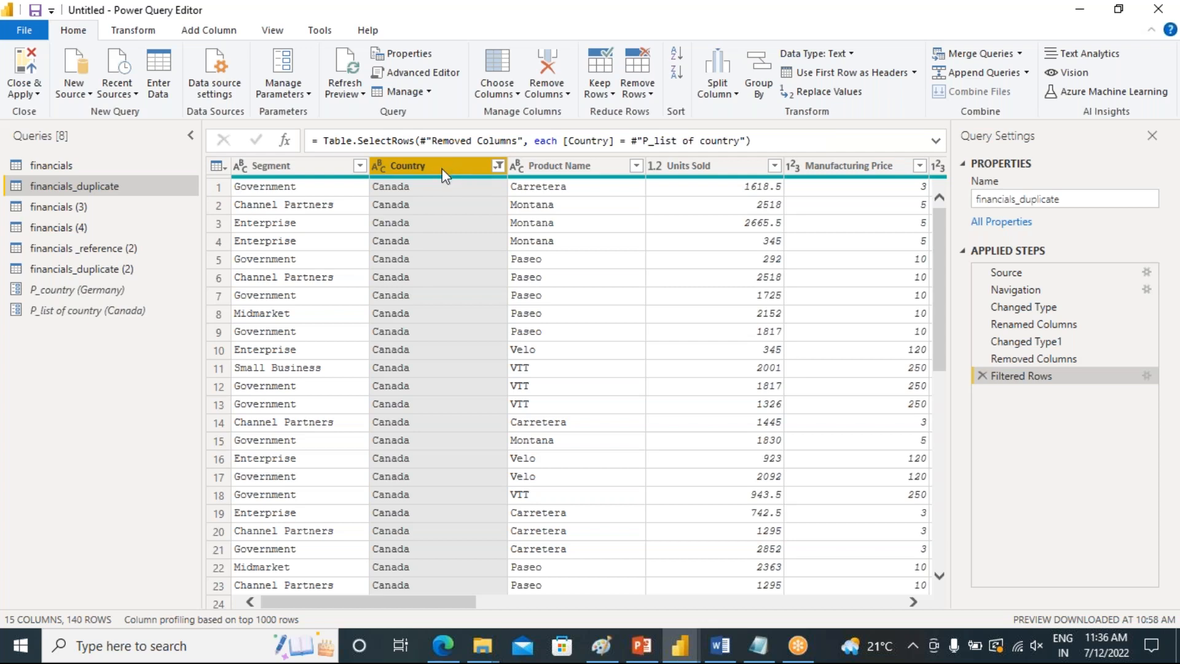
right_click(447, 178)
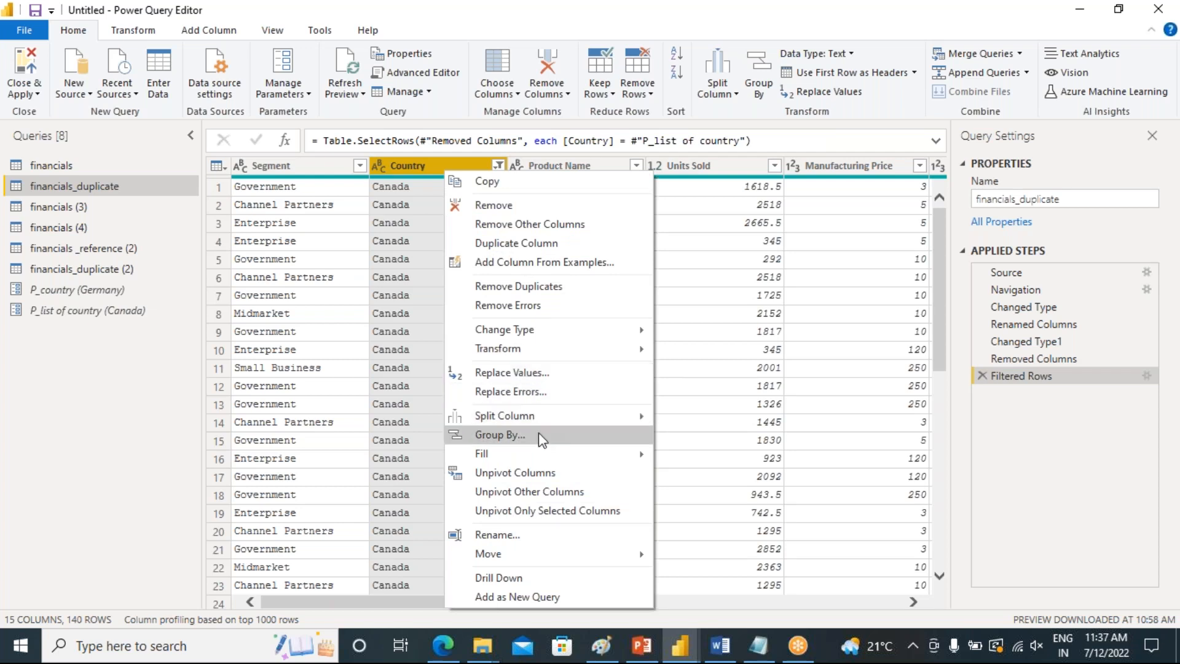
left_click(582, 597)
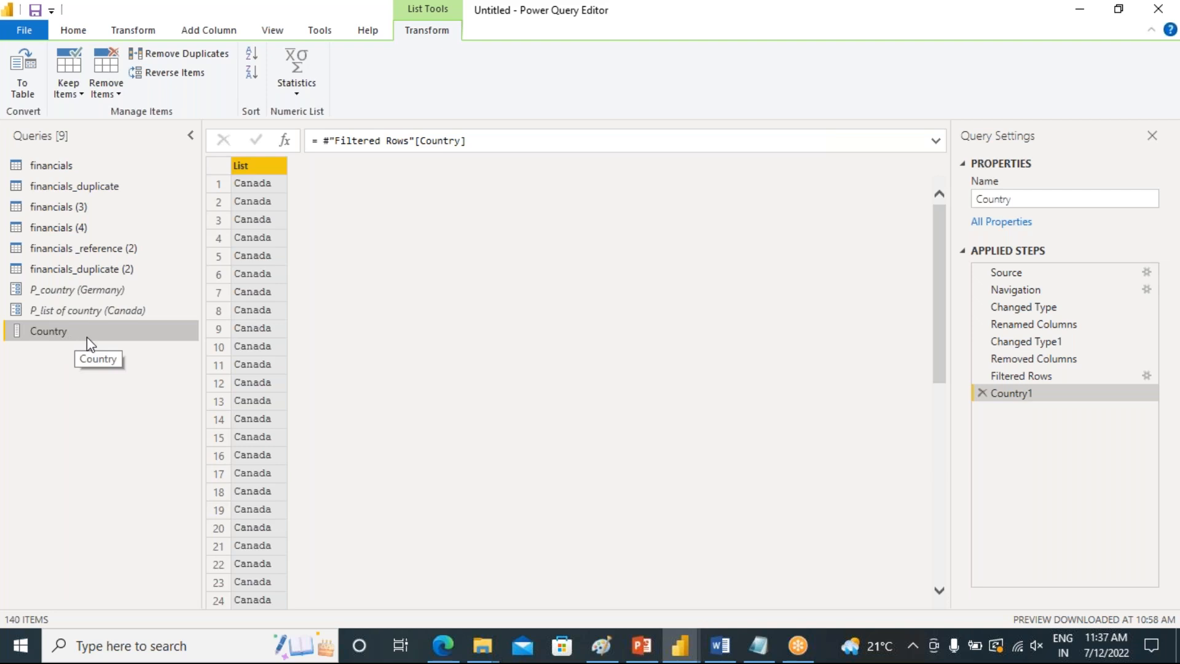
scroll(251, 367, "down", 20)
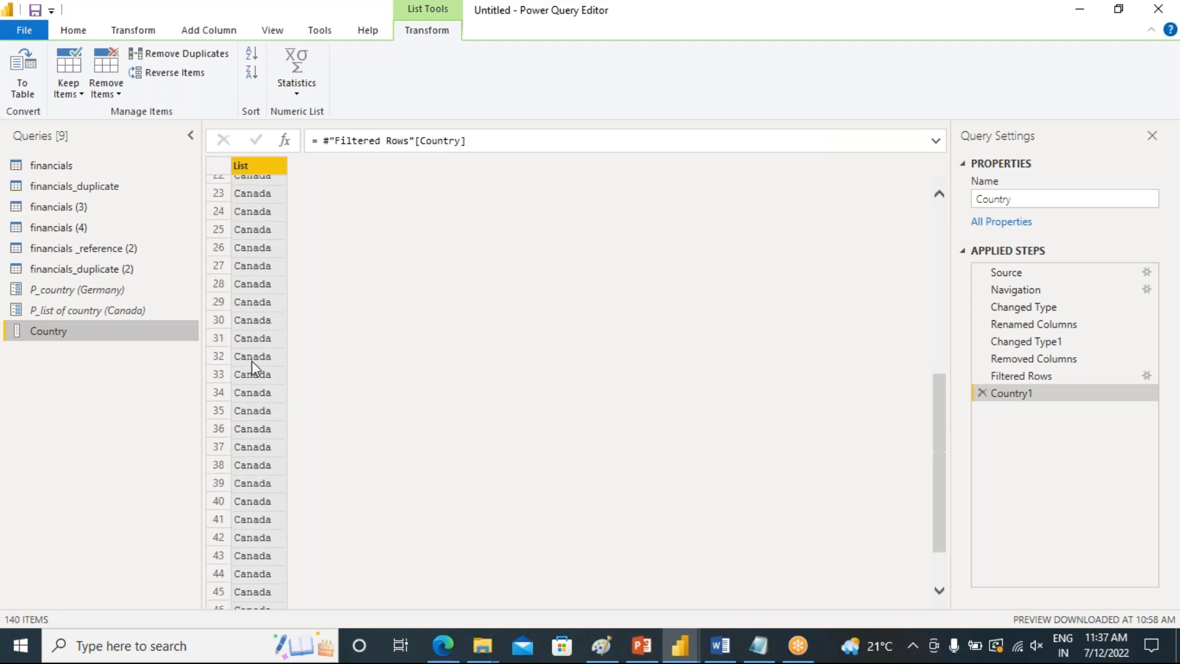
scroll(254, 367, "down", 13)
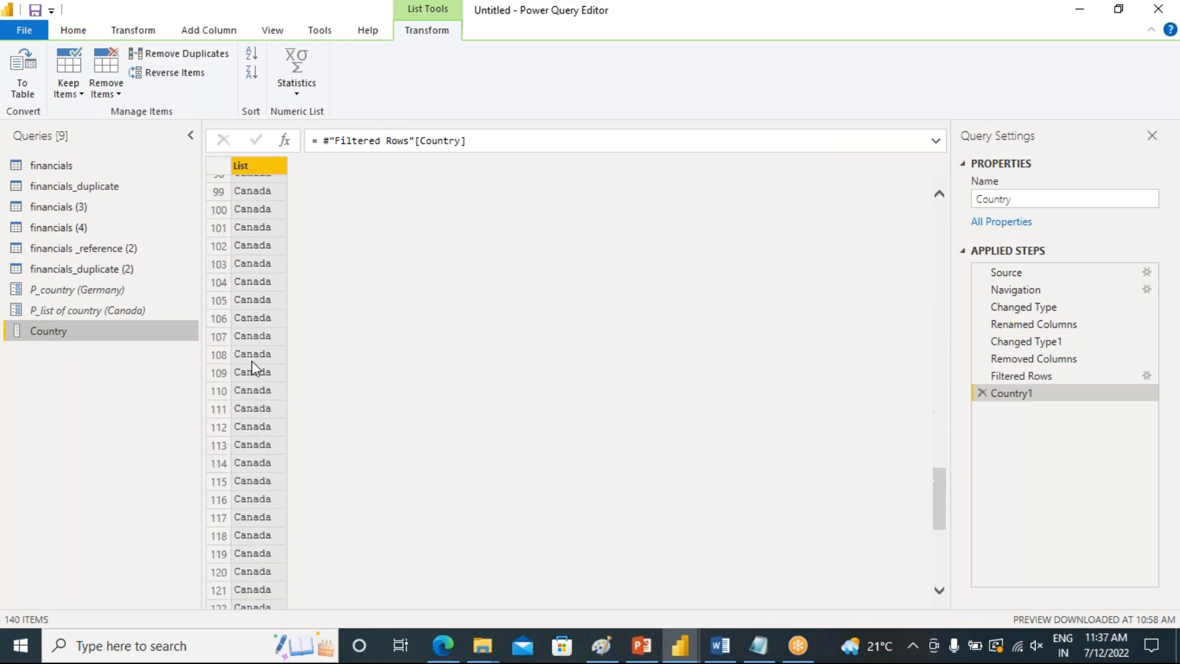
scroll(252, 367, "up", 20)
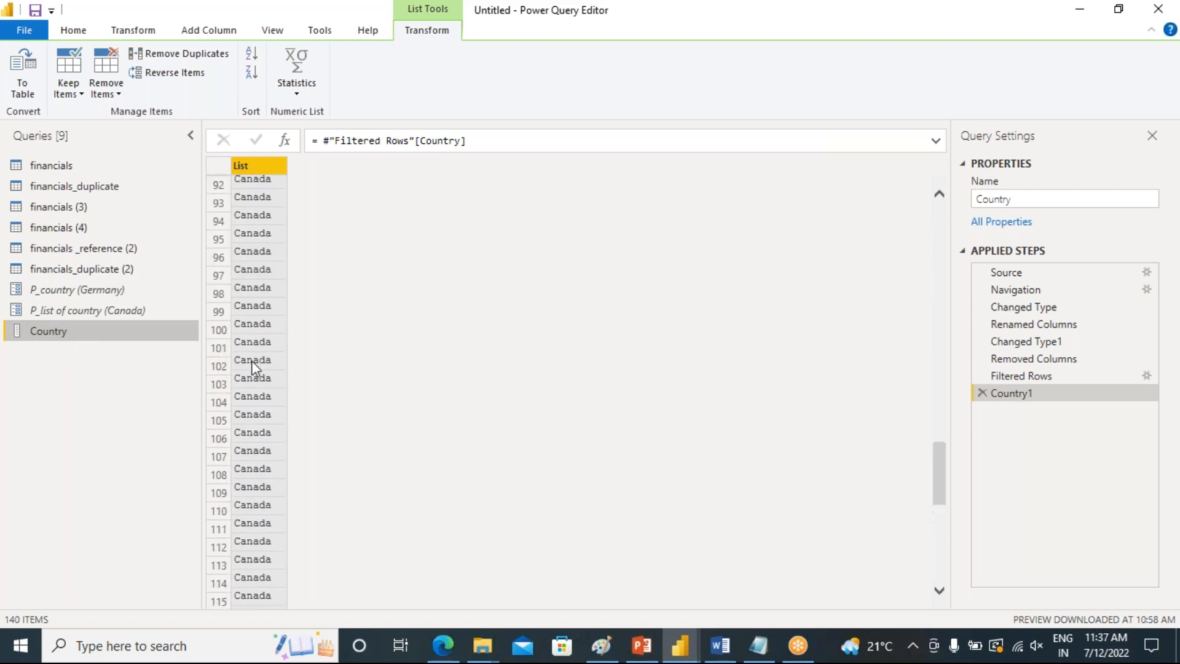
scroll(256, 367, "up", 12)
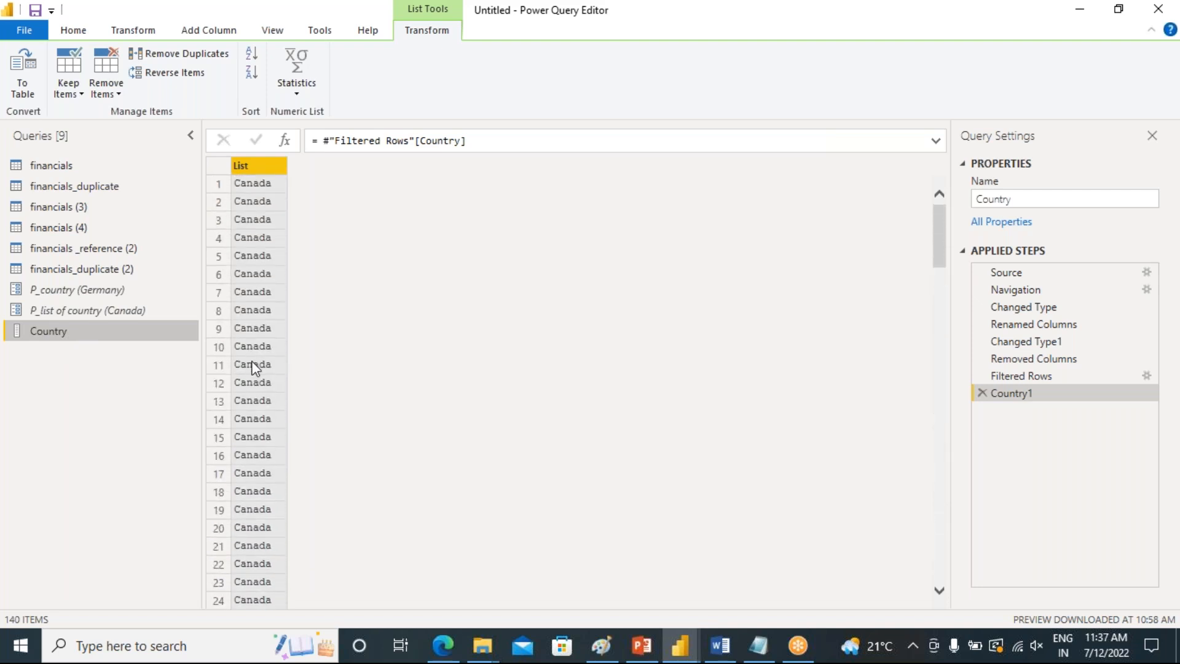
Clear the parameter-based Country filter on financials_duplicate
left_click(106, 190)
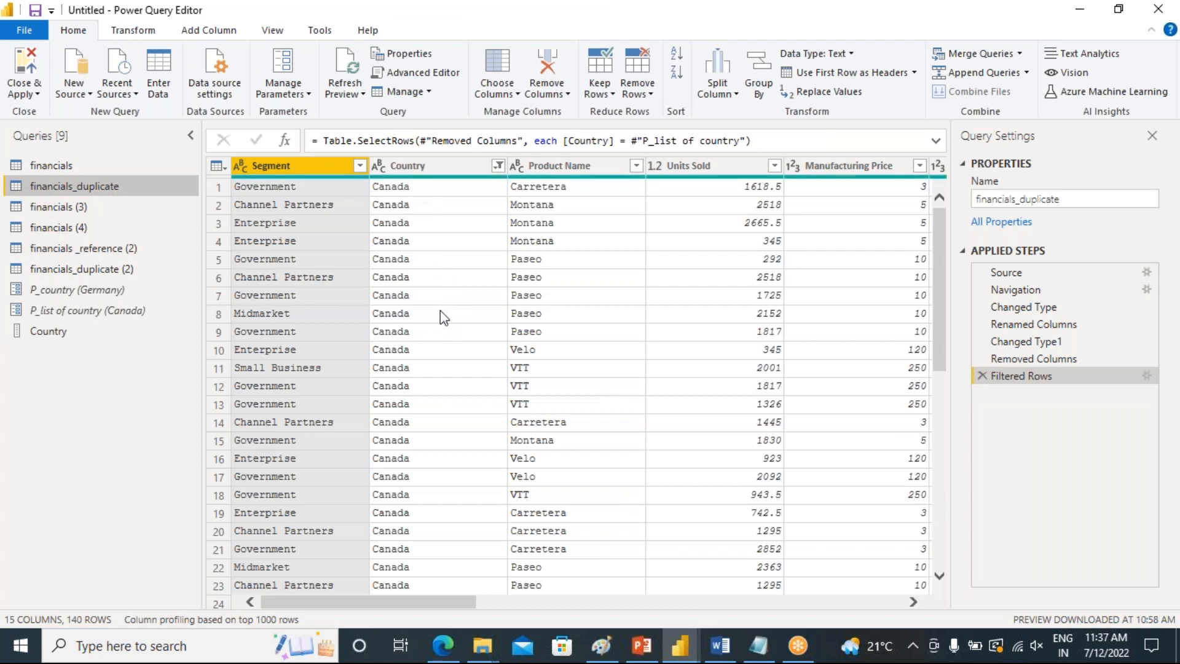
left_click(497, 166)
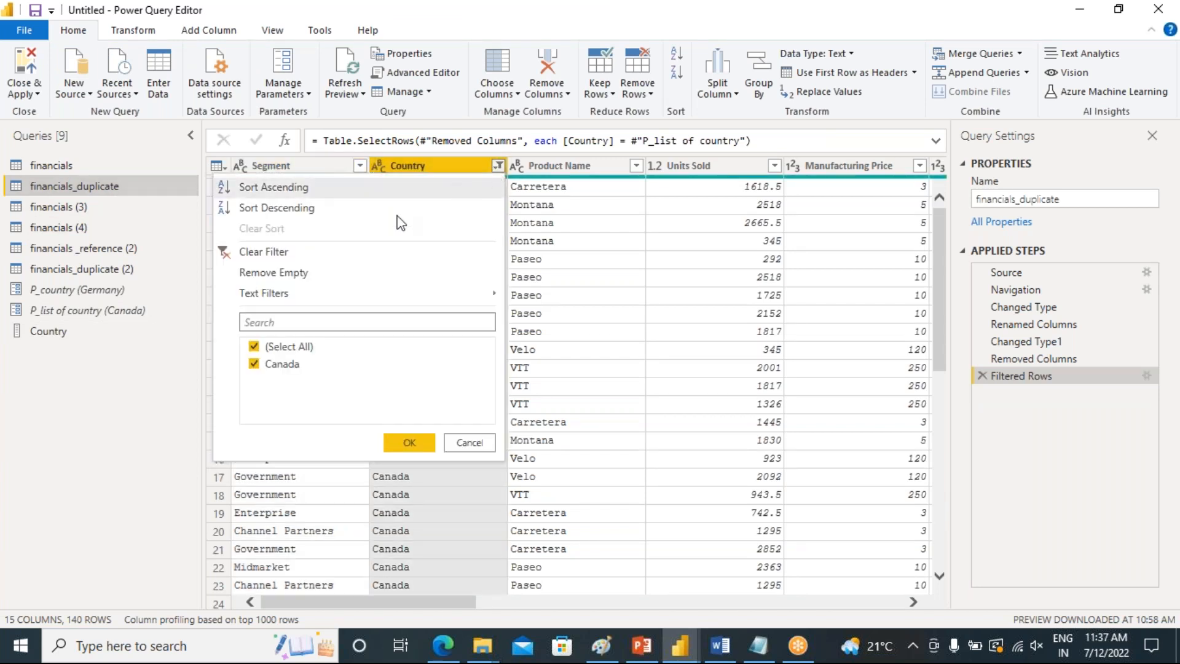
left_click(247, 253)
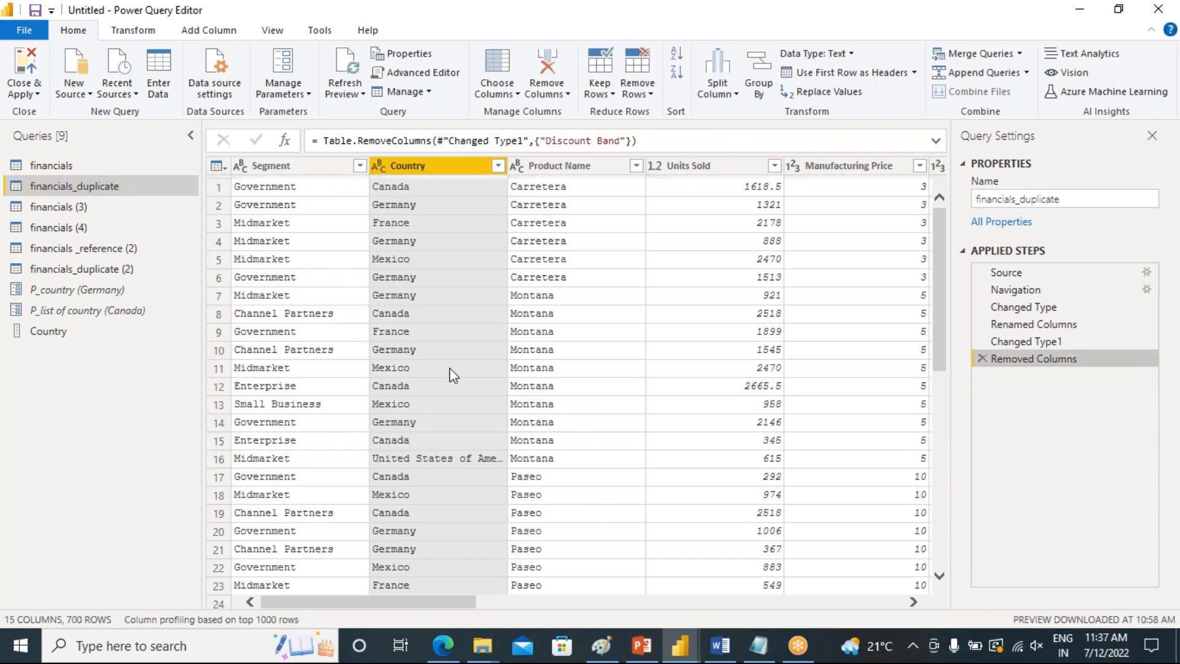
Delete the Country list query
left_click(52, 332)
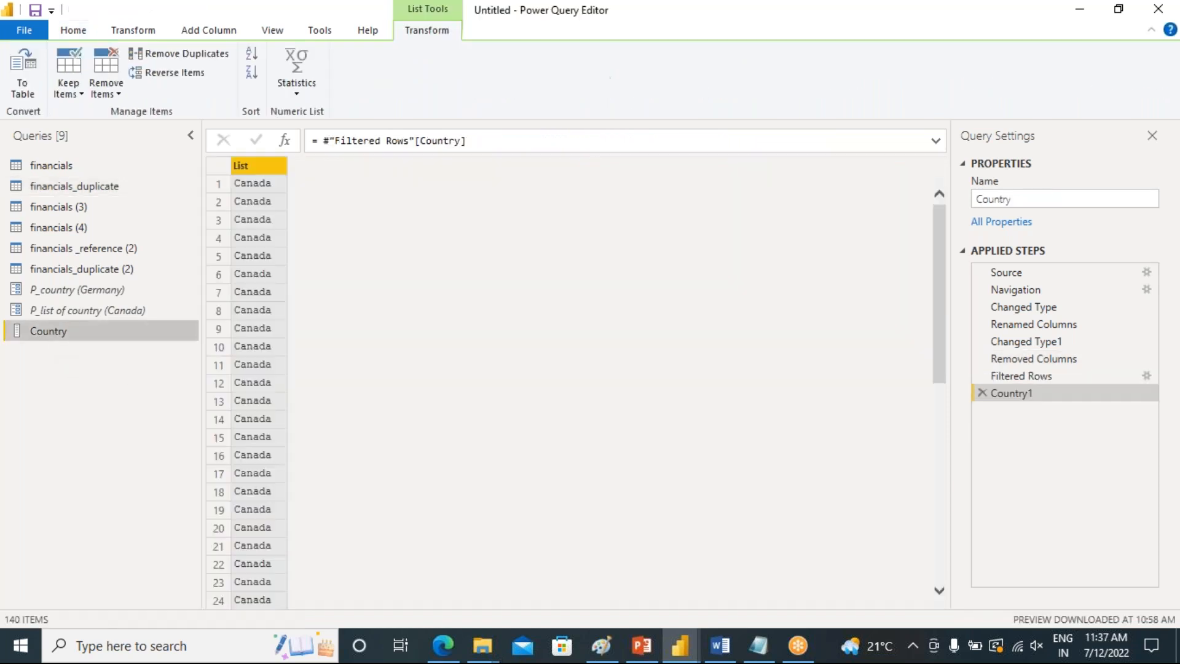
right_click(53, 332)
left_click(69, 361)
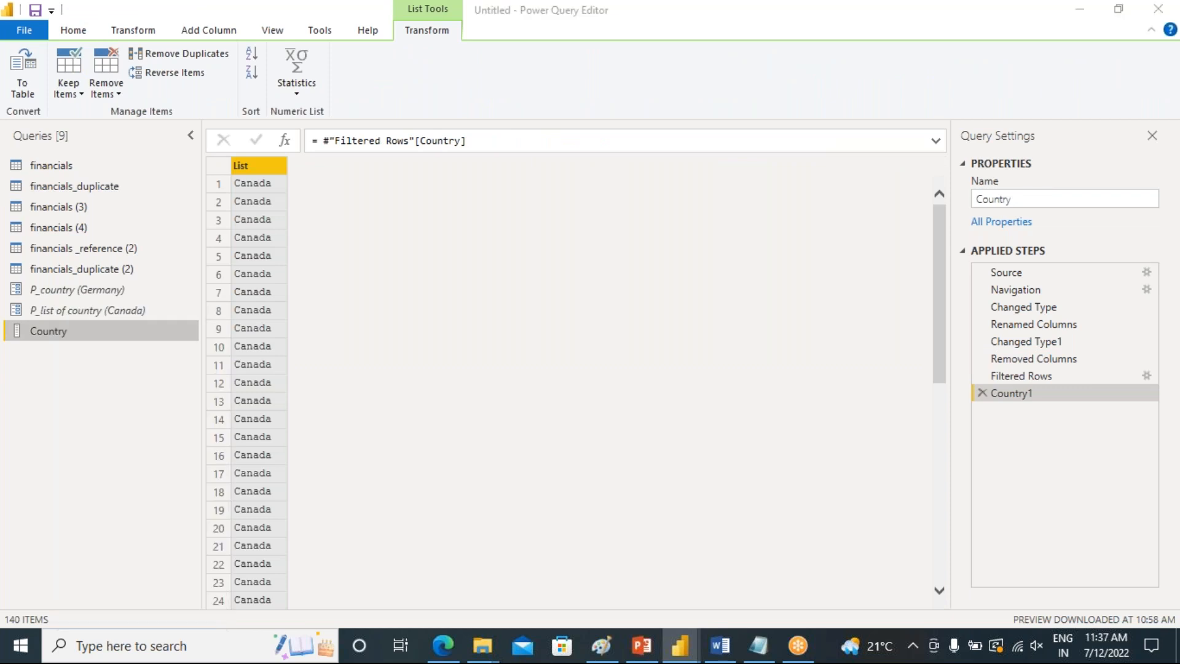
left_click(656, 359)
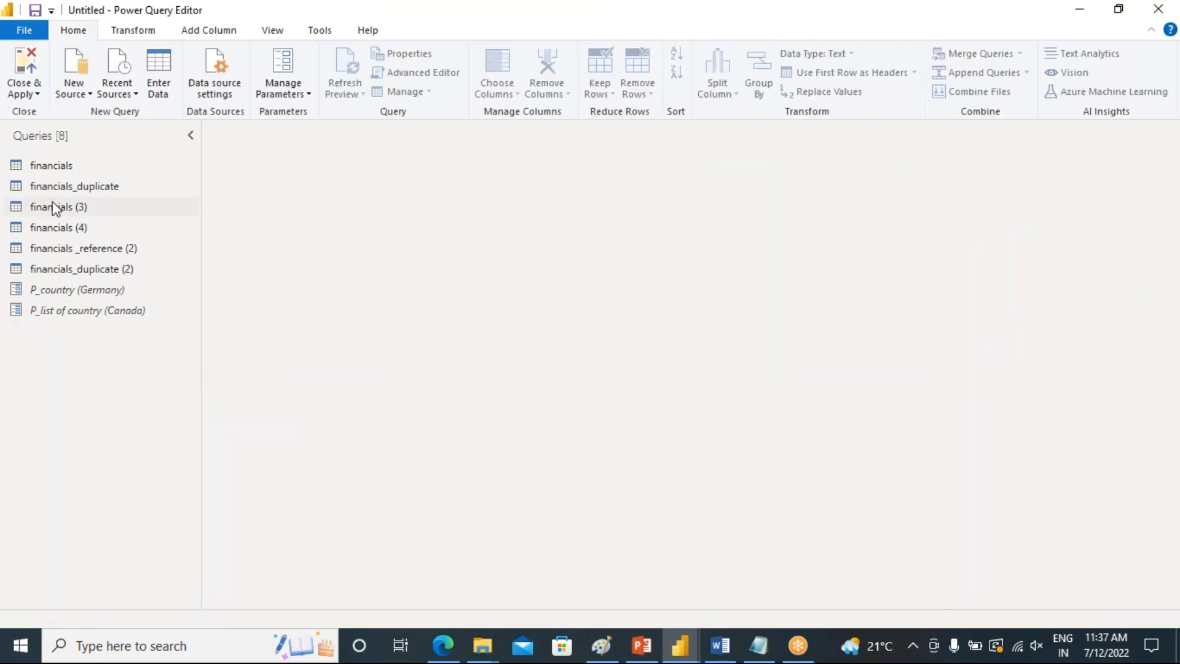
Add financials_duplicate's Country column as a new list query and remove the duplicate values from it
left_click(63, 189)
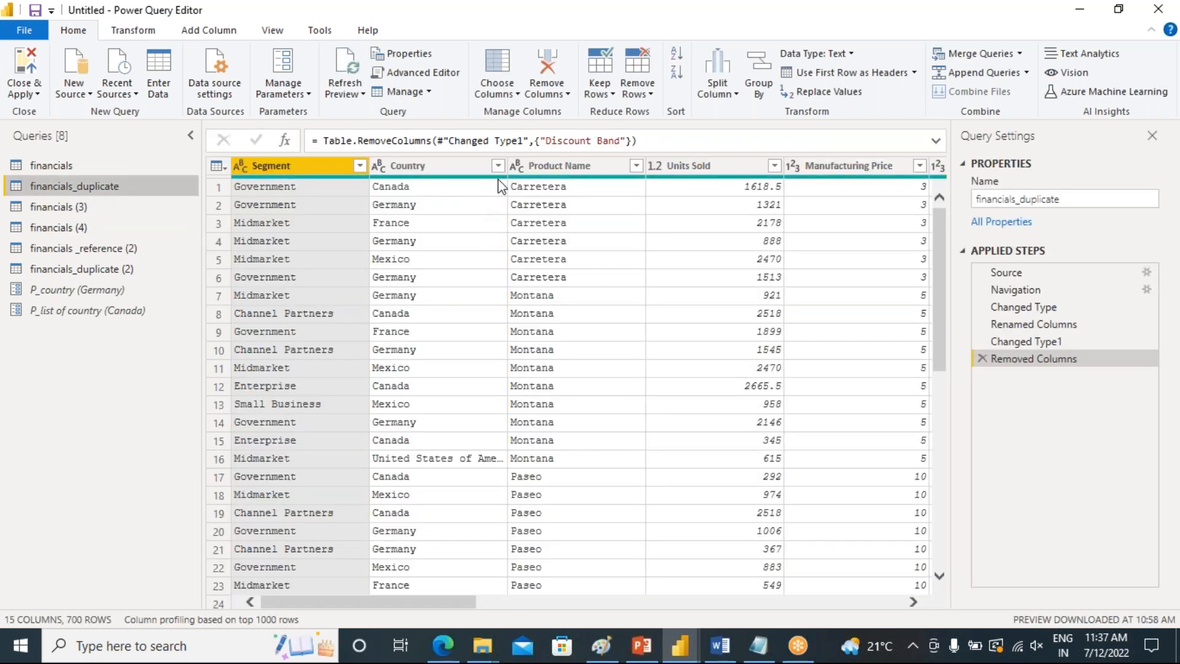
left_click(453, 172)
right_click(452, 174)
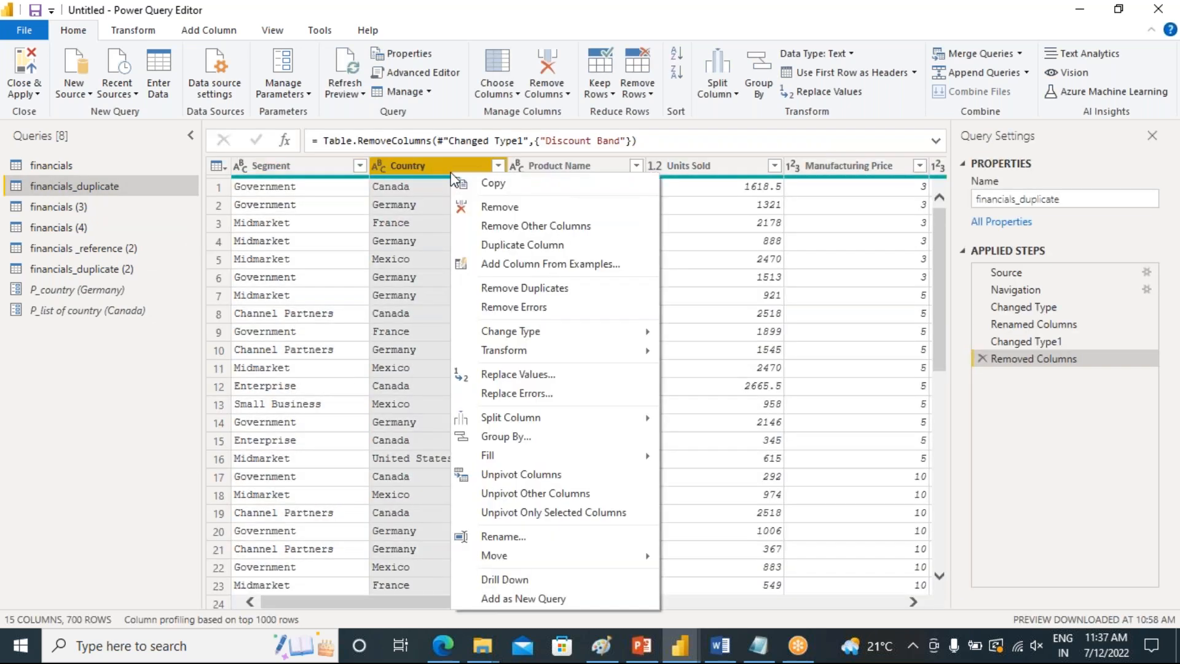
left_click(486, 600)
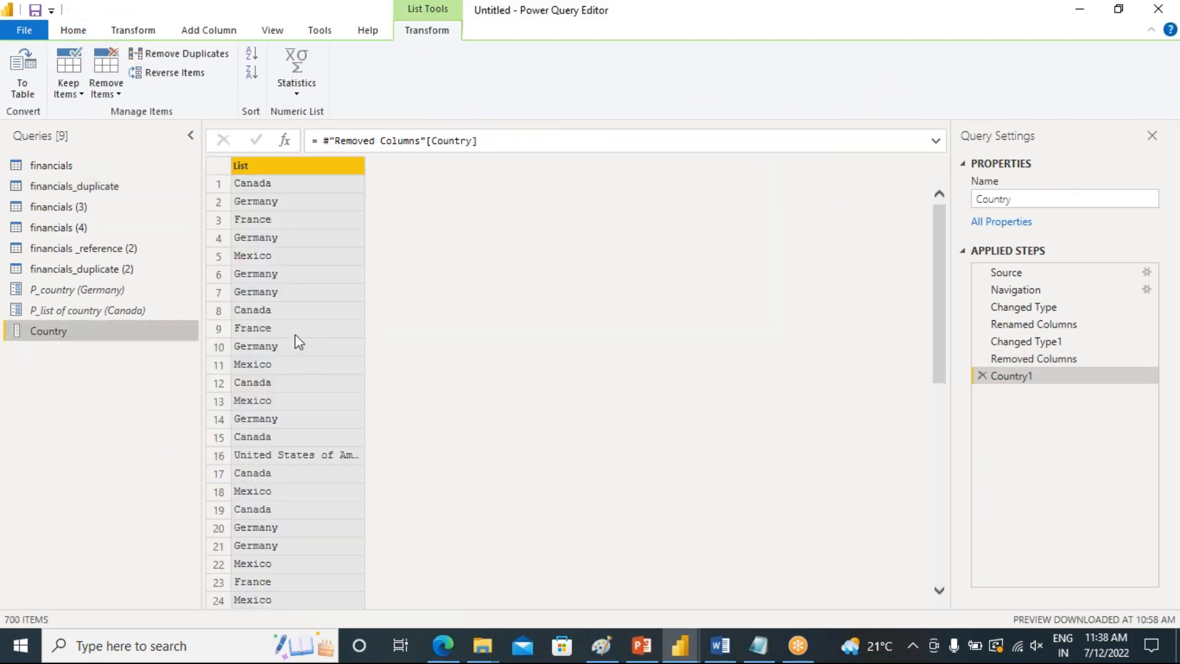
scroll(308, 233, "down", 15)
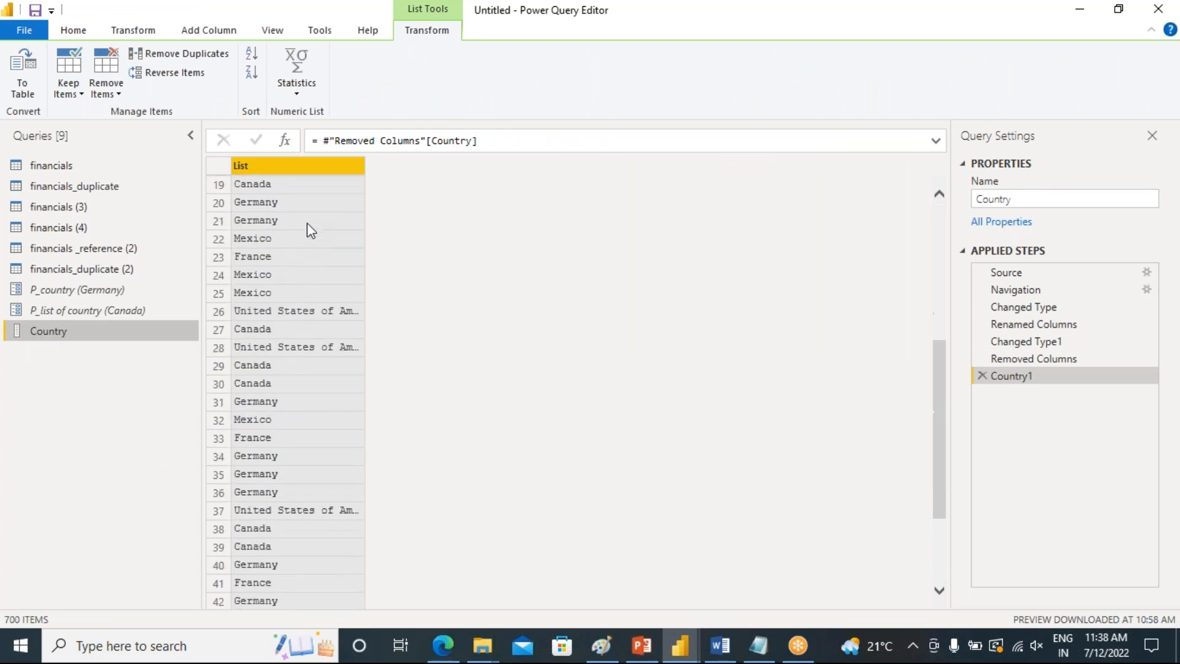
scroll(310, 230, "down", 20)
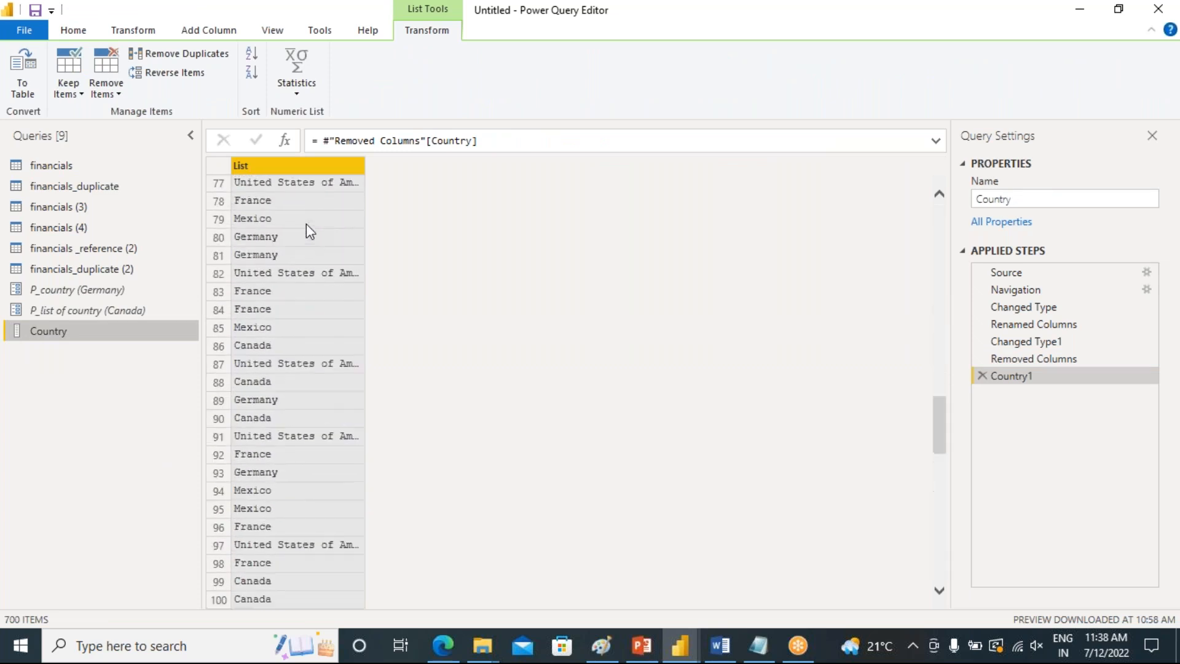
scroll(310, 231, "down", 20)
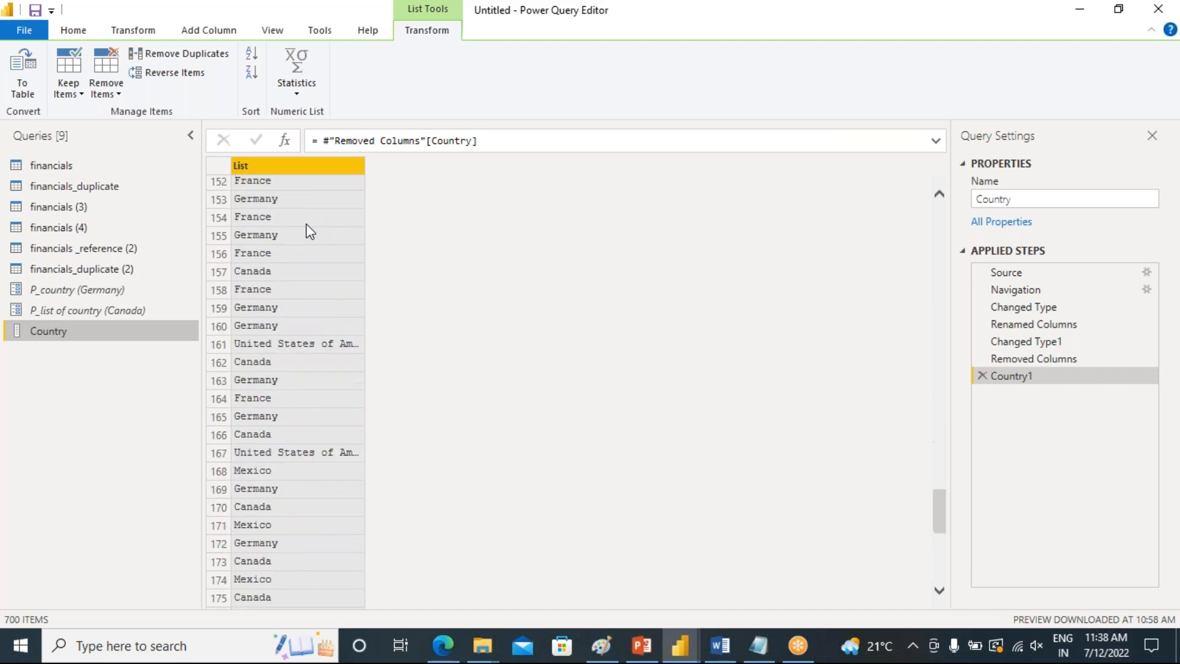
scroll(309, 231, "down", 20)
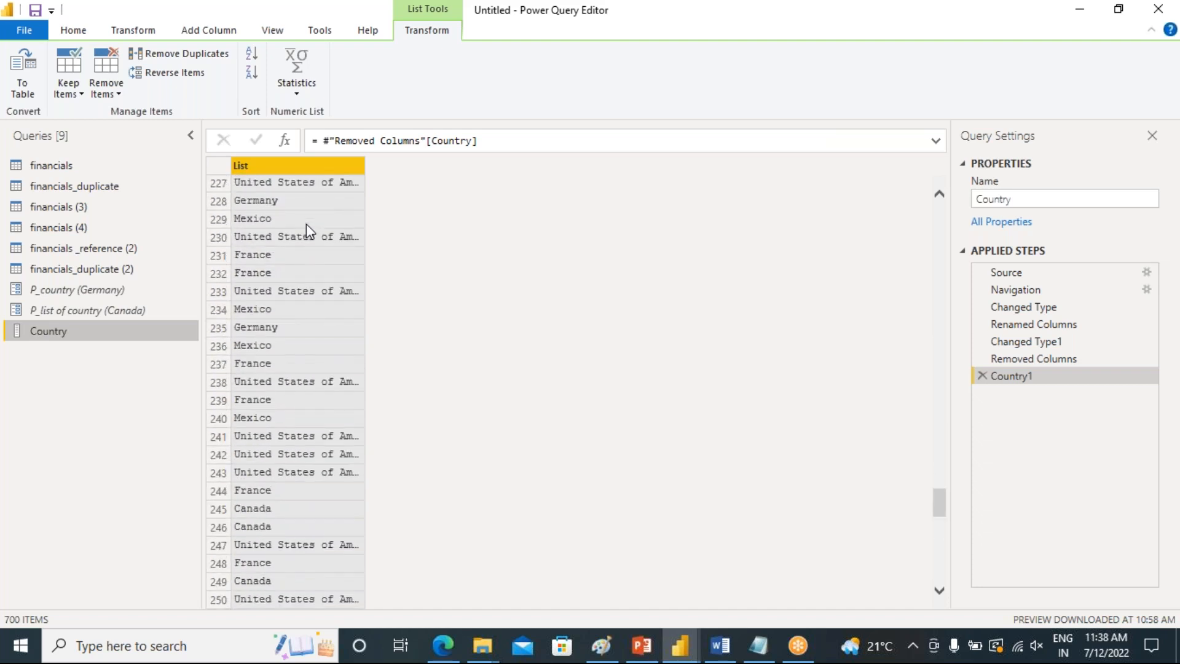
scroll(309, 231, "down", 20)
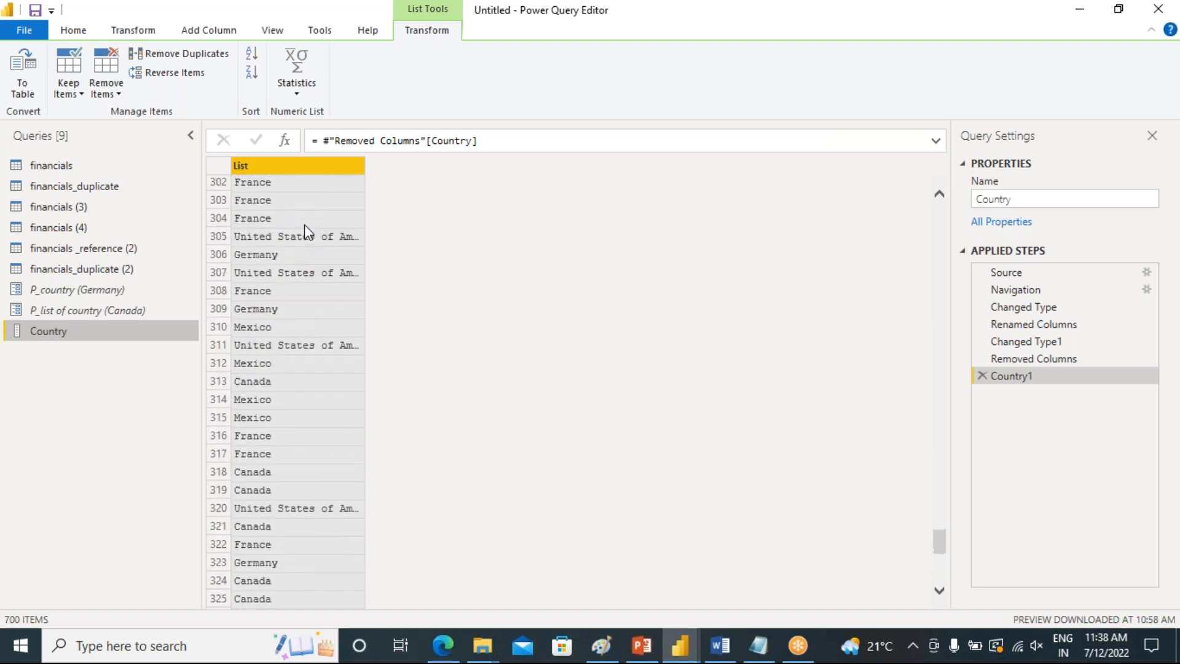
scroll(309, 232, "down", 8)
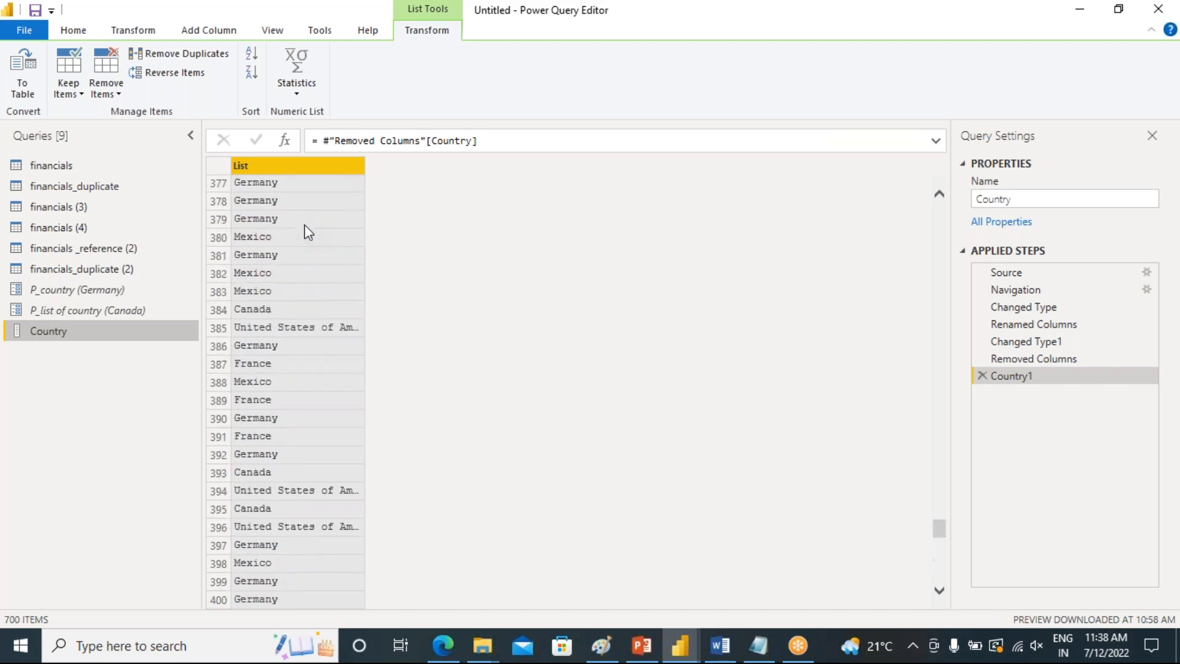
scroll(308, 233, "up", 20)
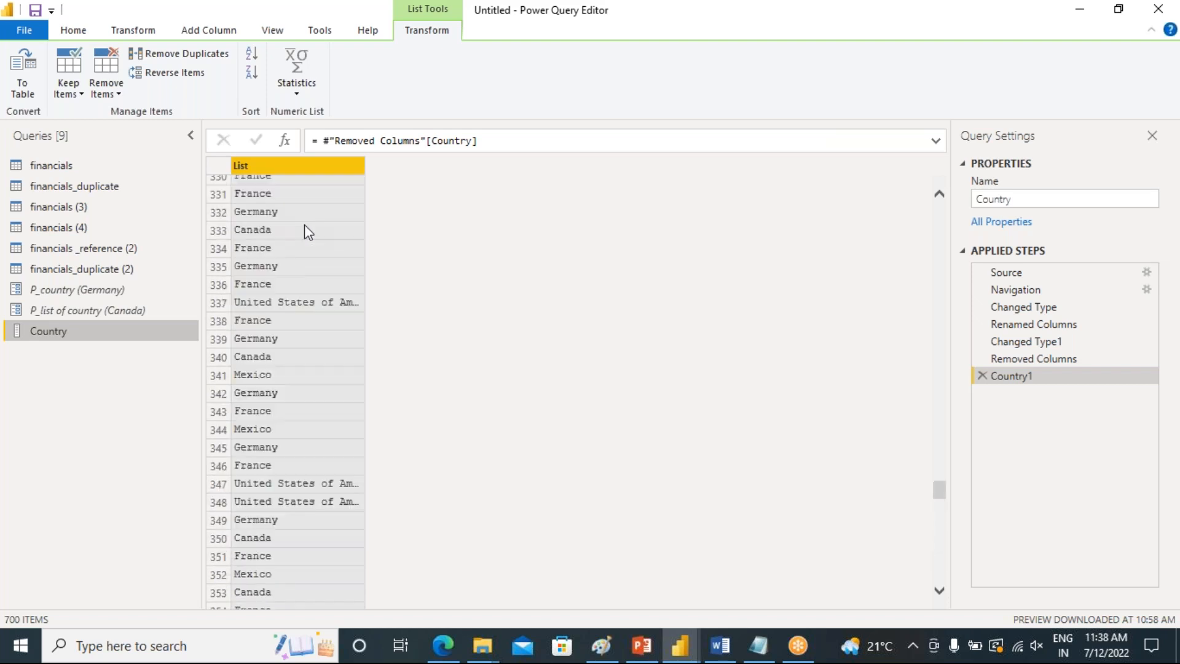
scroll(304, 229, "up", 14)
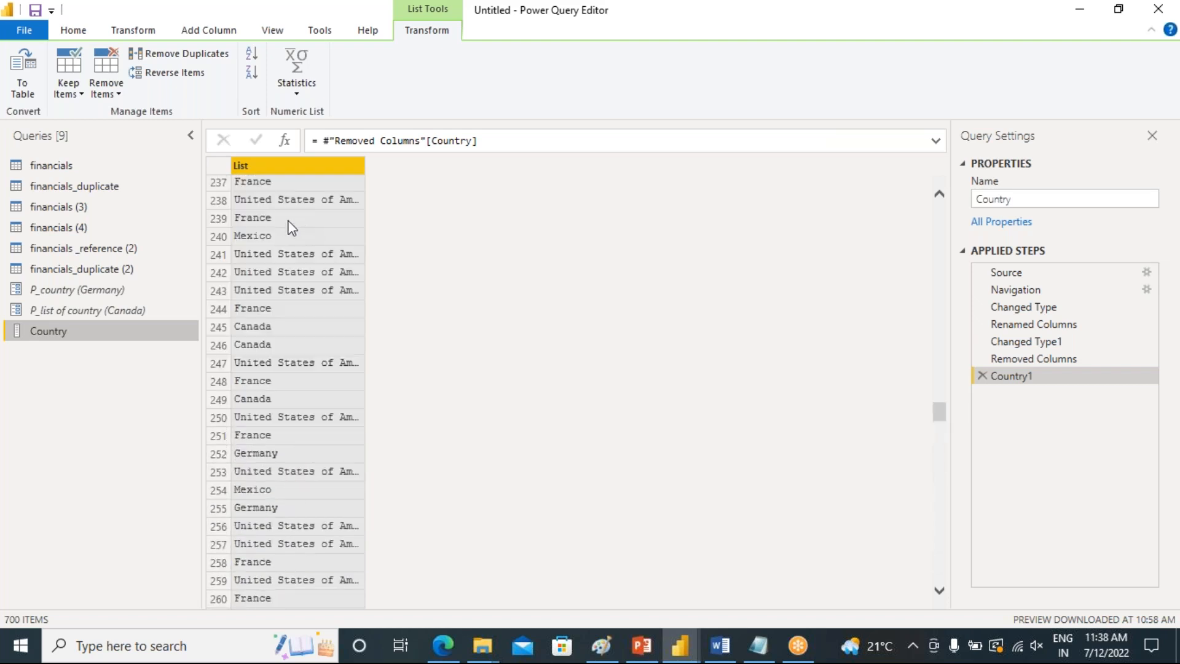
right_click(250, 165)
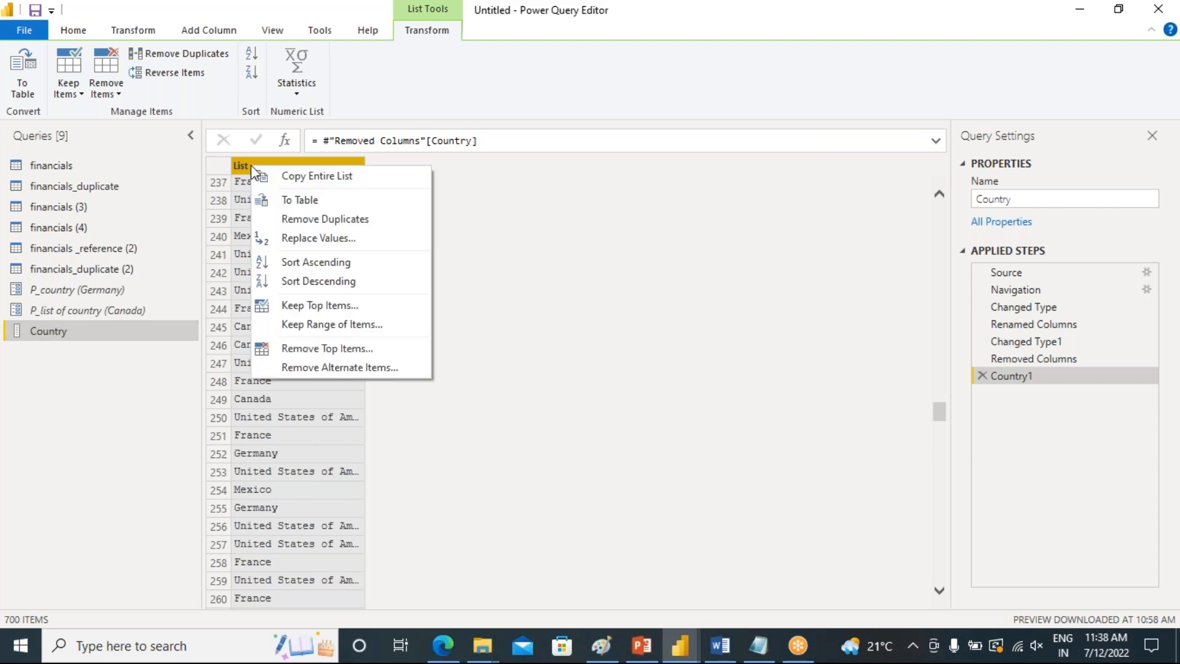
left_click(336, 220)
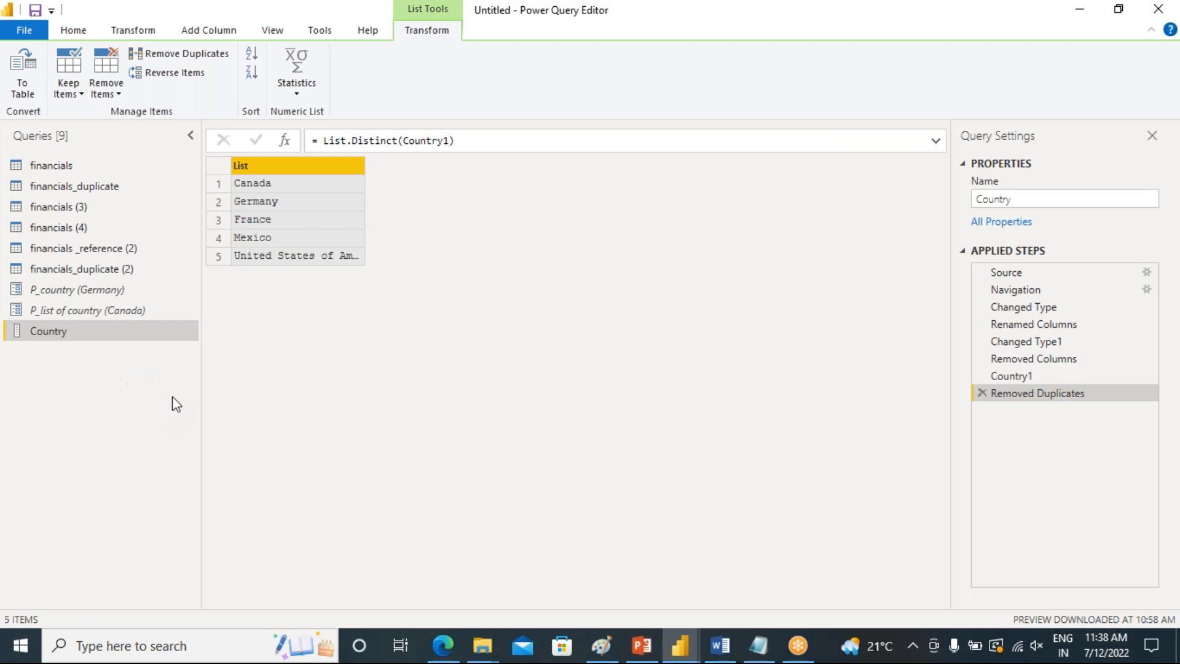
left_click_drag(200, 379, 224, 392)
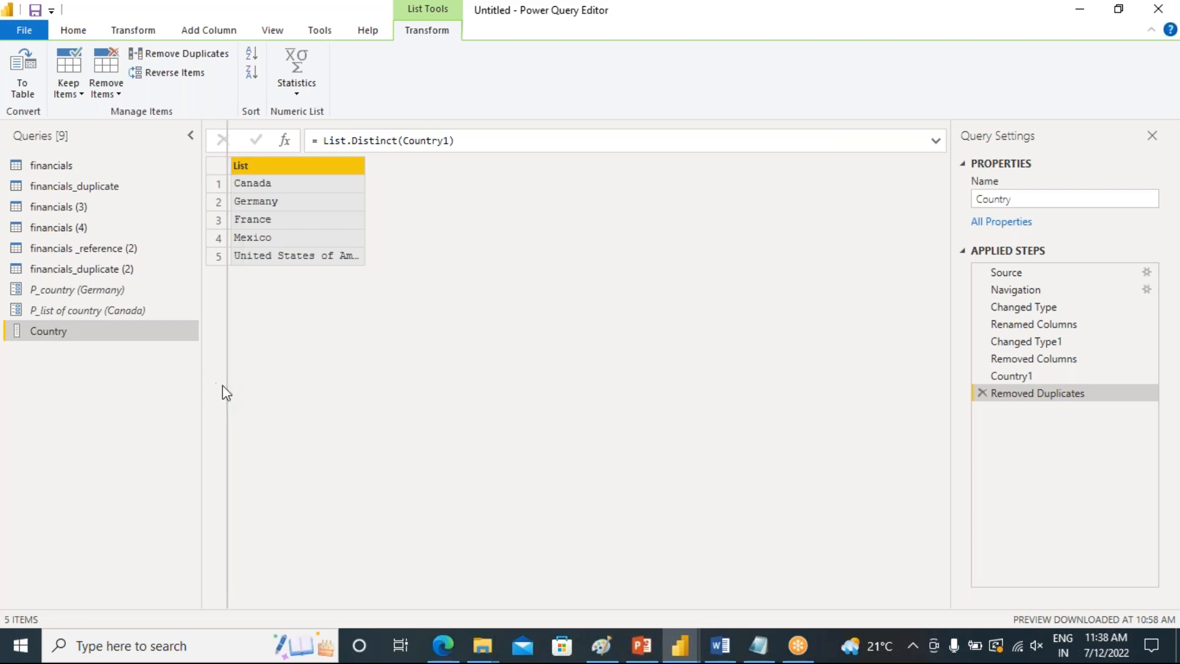
right_click(129, 338)
left_click(63, 384)
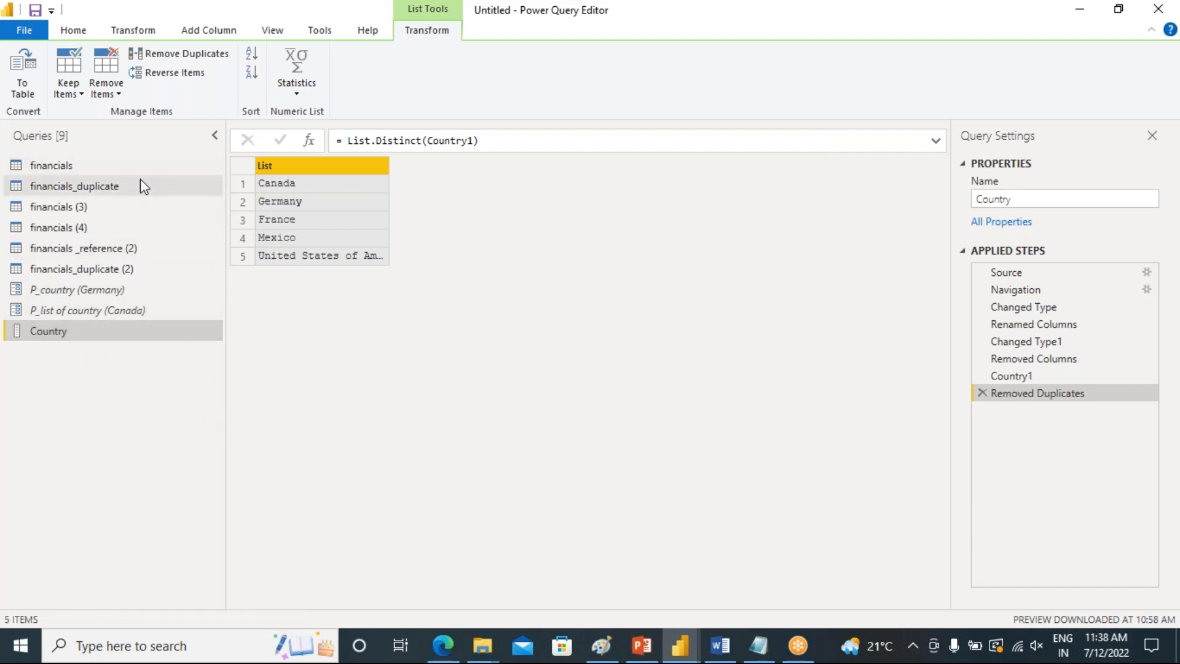
left_click(77, 29)
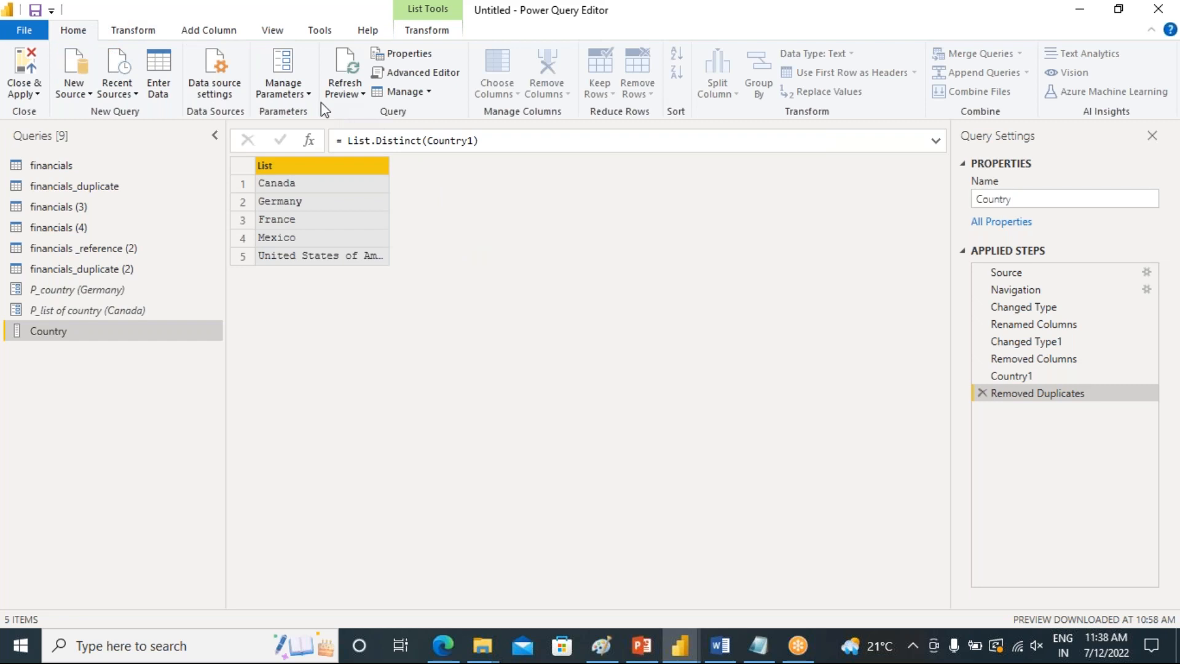
left_click(428, 92)
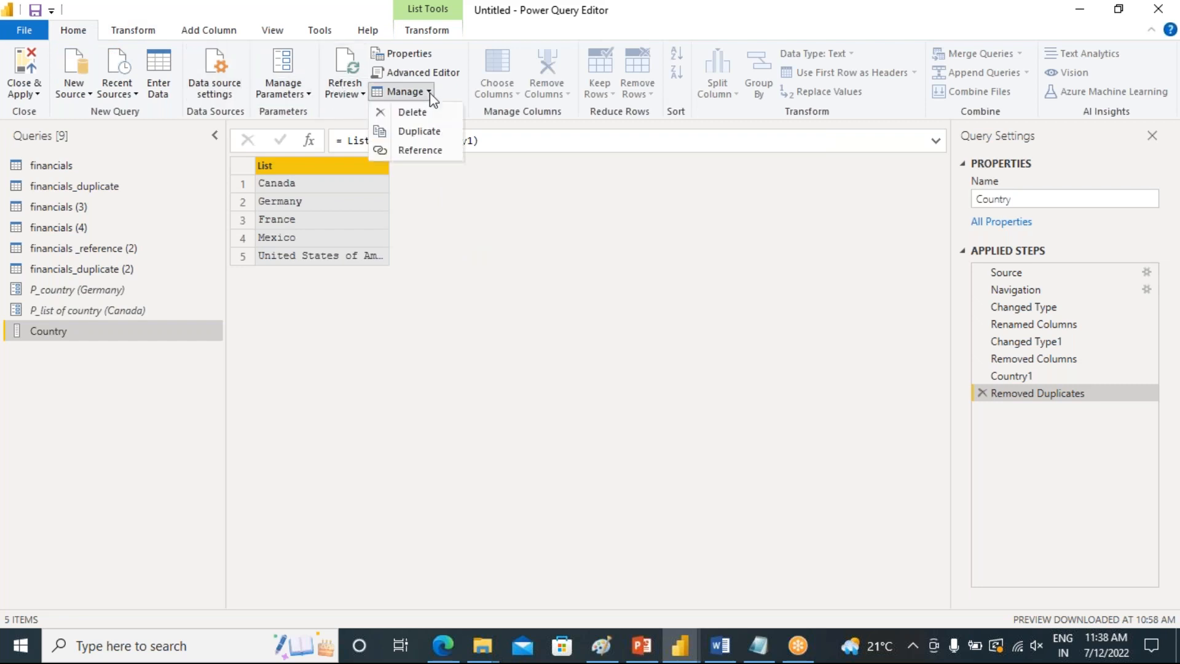
Create a new parameter named P_query with the description P_query
left_click(280, 93)
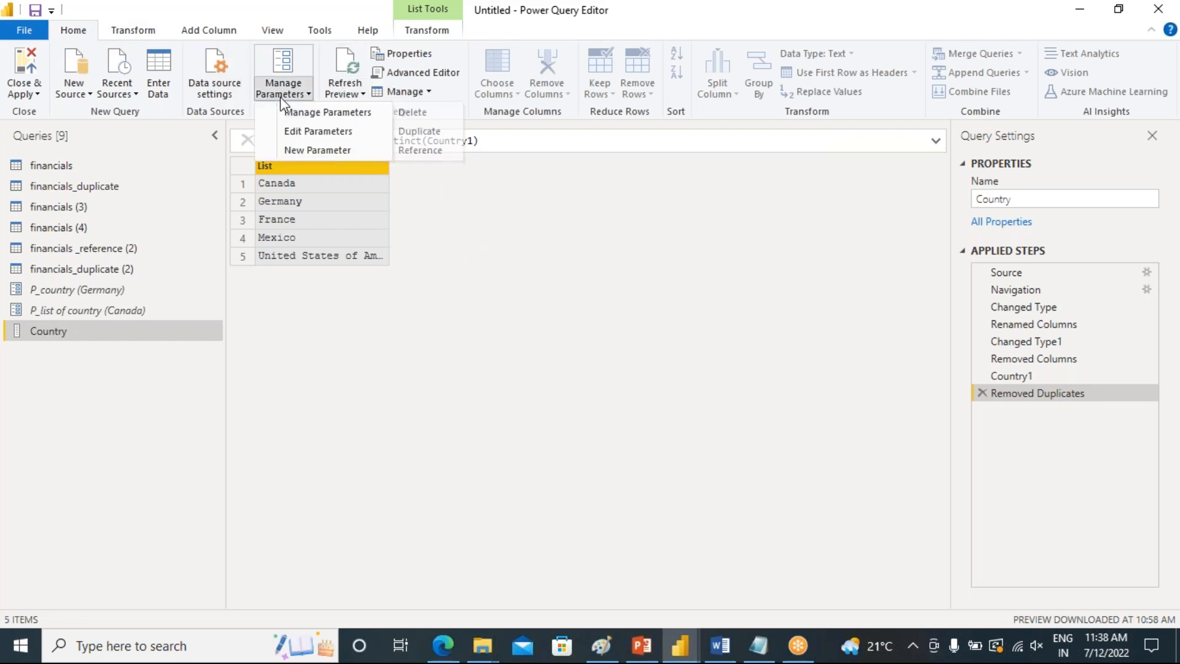
left_click(327, 151)
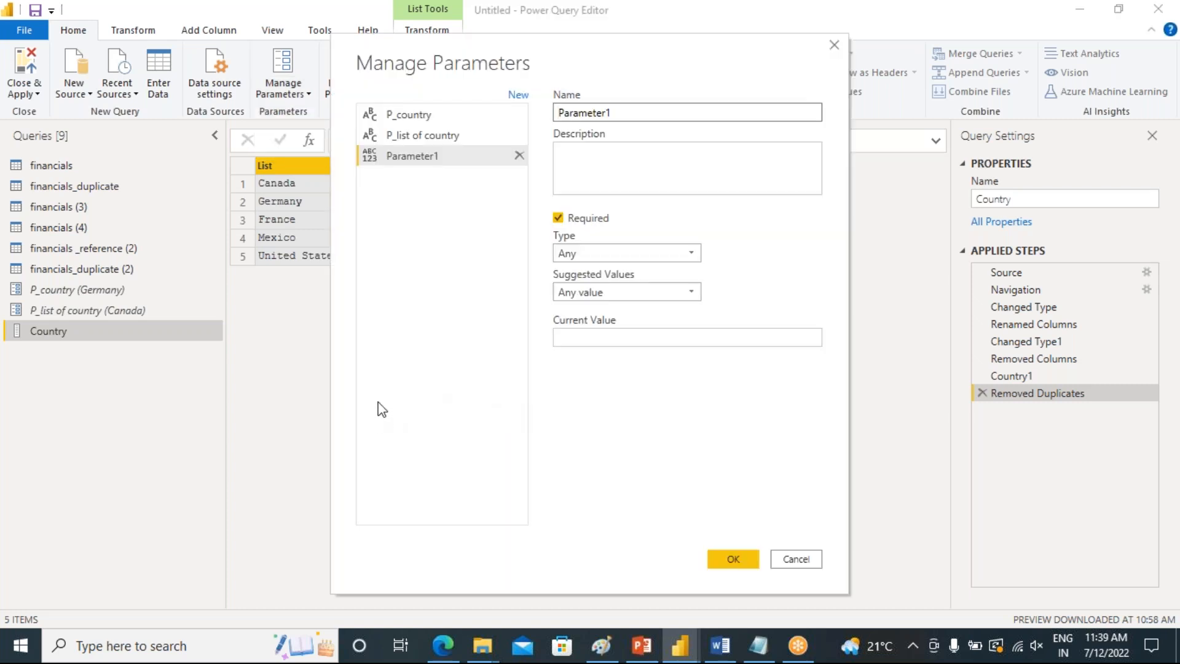
left_click_drag(625, 113, 539, 116)
type("P_query")
left_click_drag(614, 114, 548, 111)
key("ctrl+c")
left_click(592, 160)
key("ctrl+v")
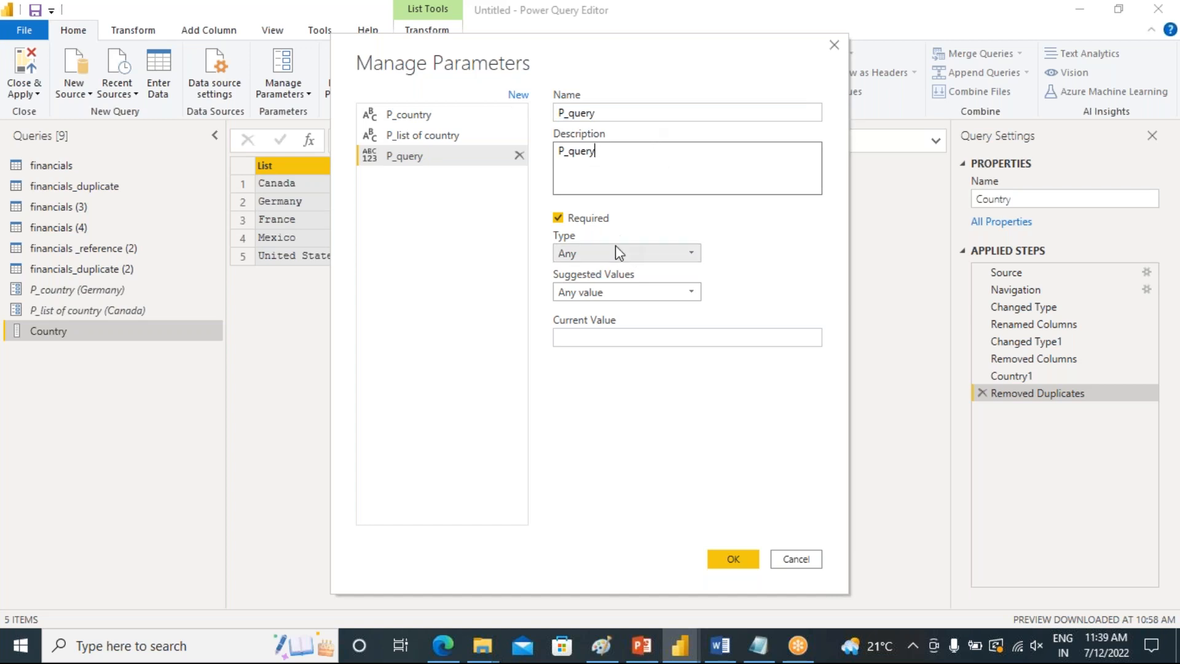
Set P_query's type to Text, its suggested values to the Country query, and its current value to Canada
left_click(587, 254)
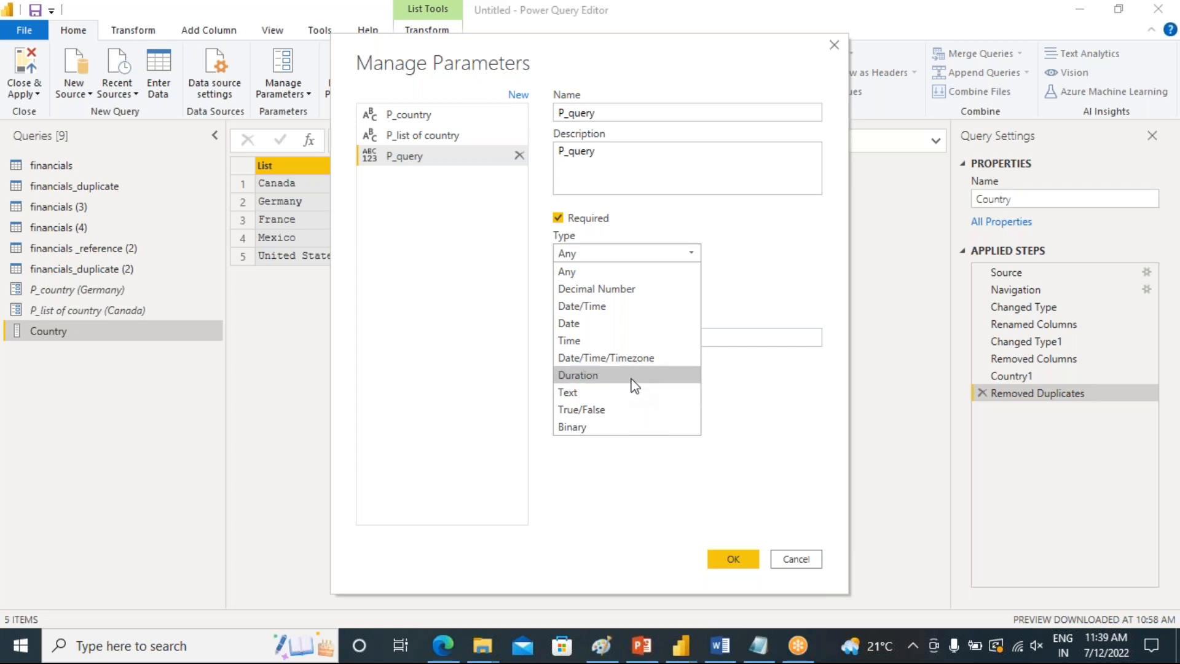
left_click(585, 393)
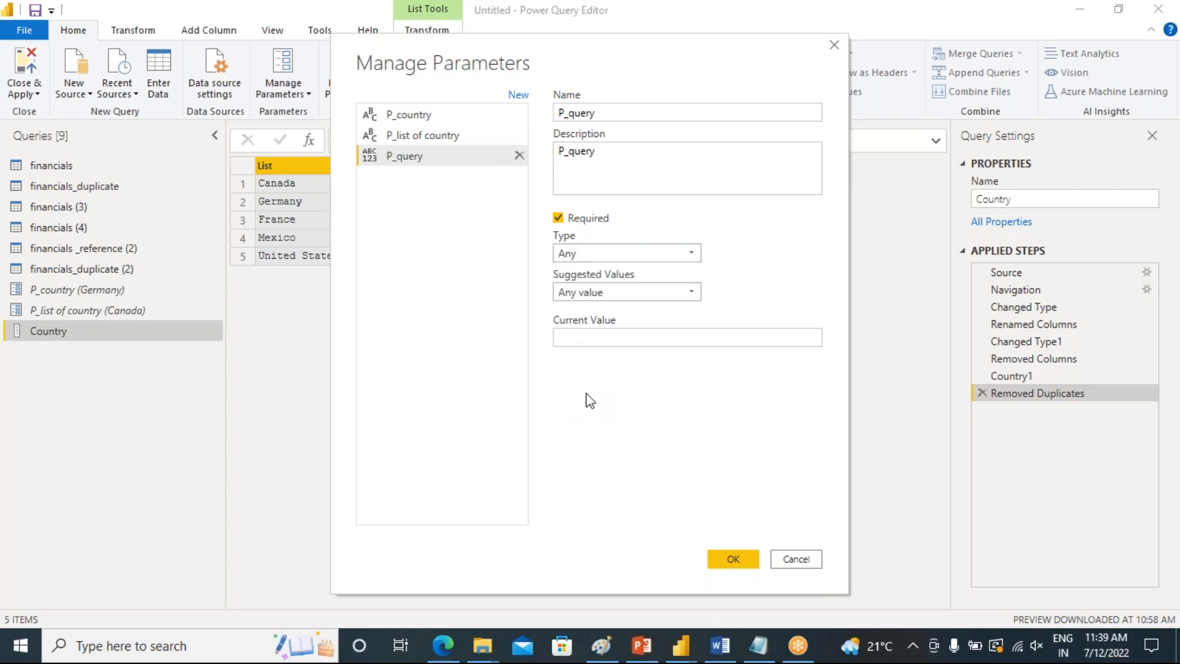
left_click(690, 293)
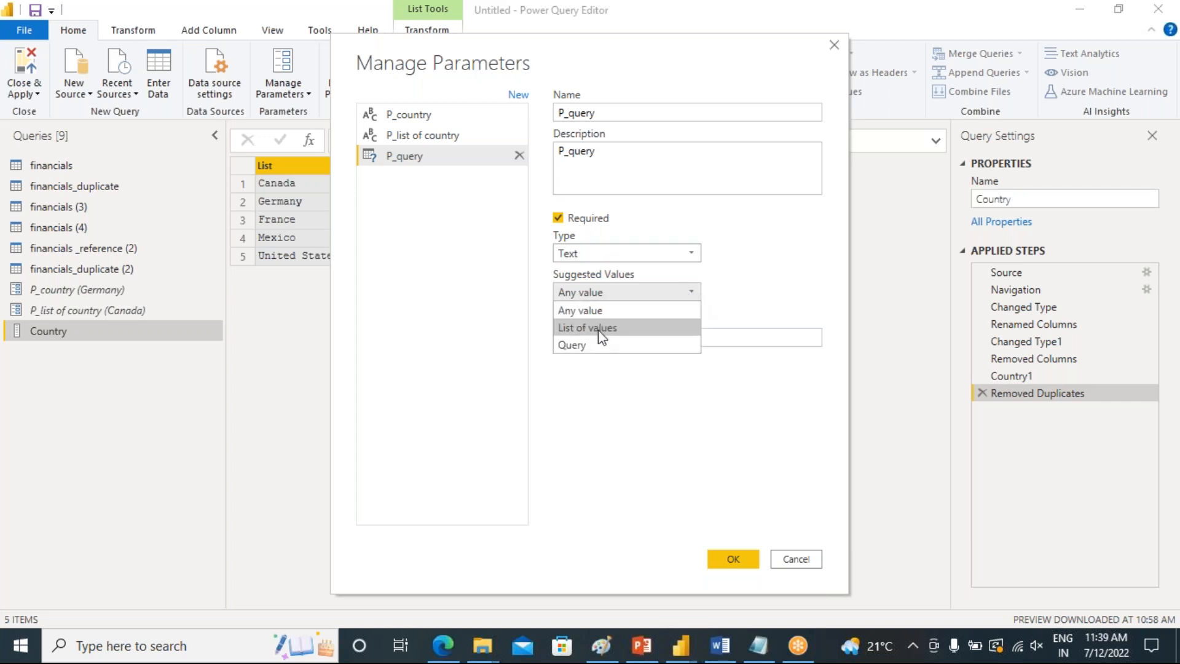
left_click(578, 346)
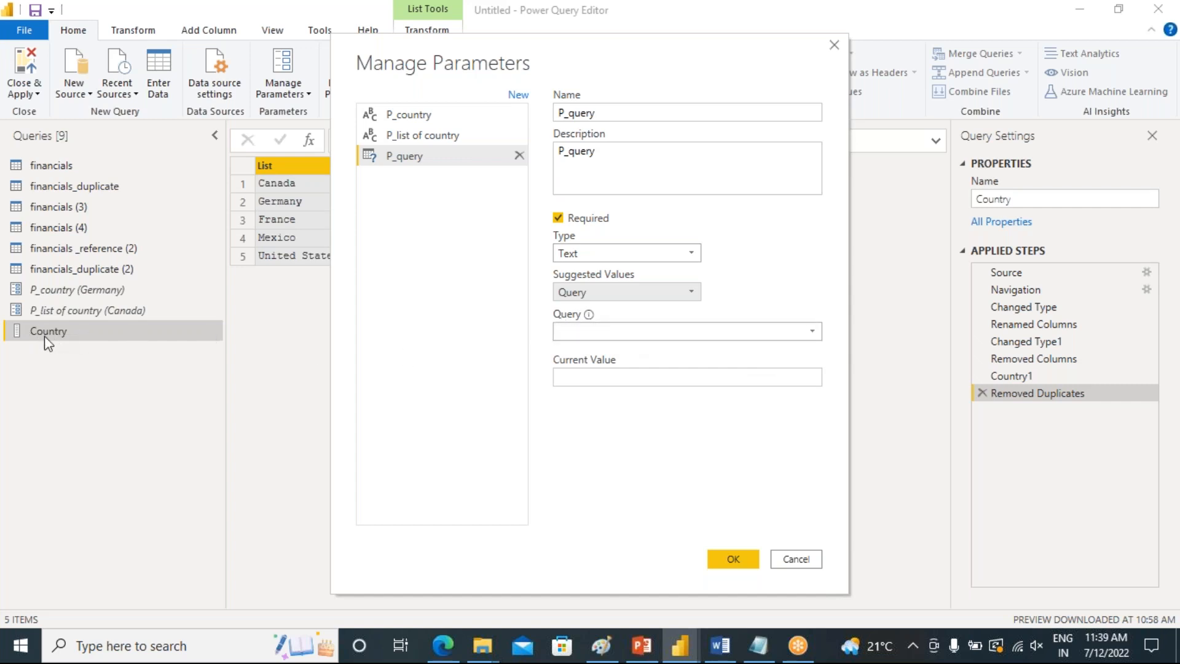
left_click(813, 331)
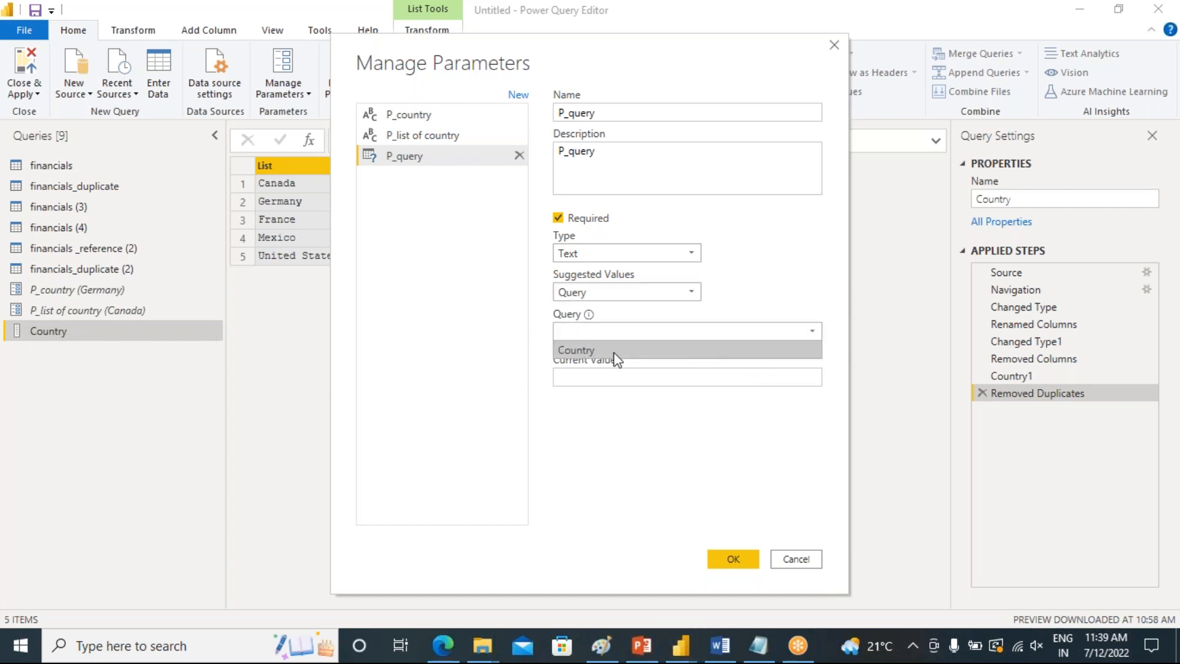
left_click(592, 351)
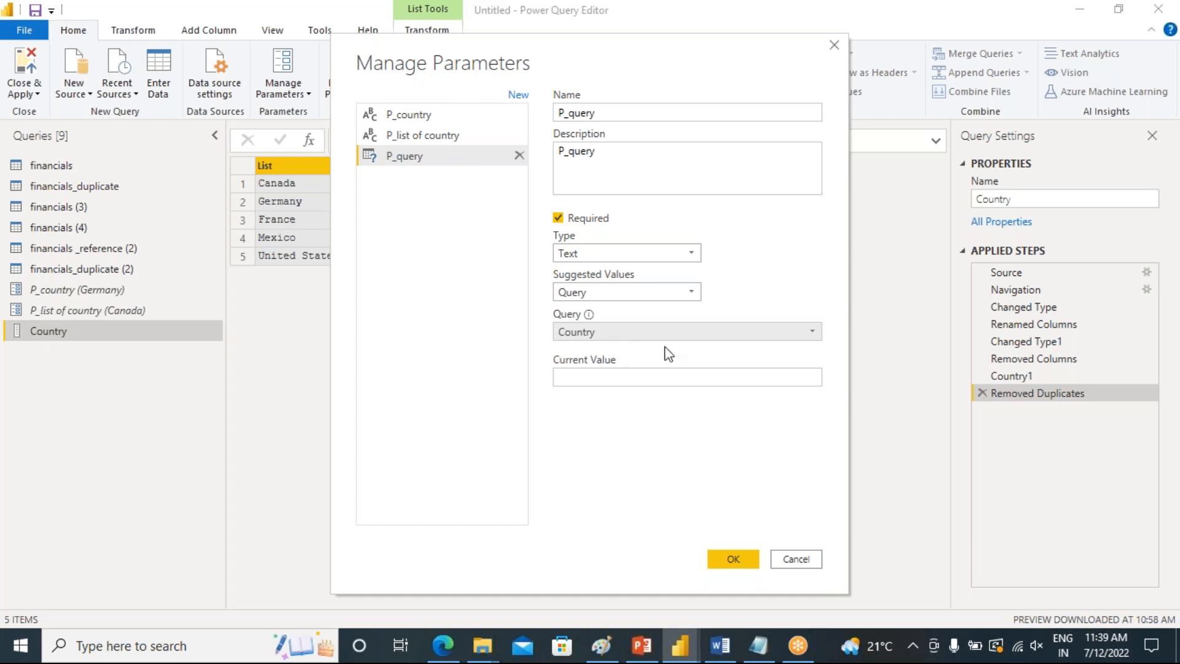
left_click(725, 375)
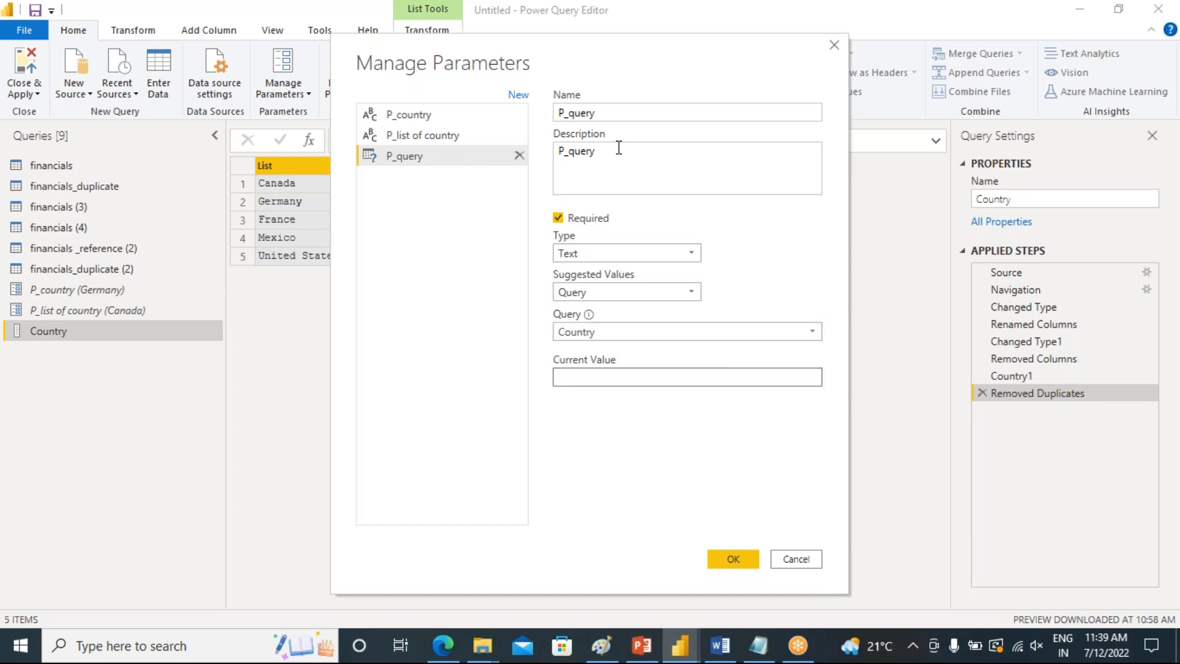
left_click_drag(541, 52, 676, 55)
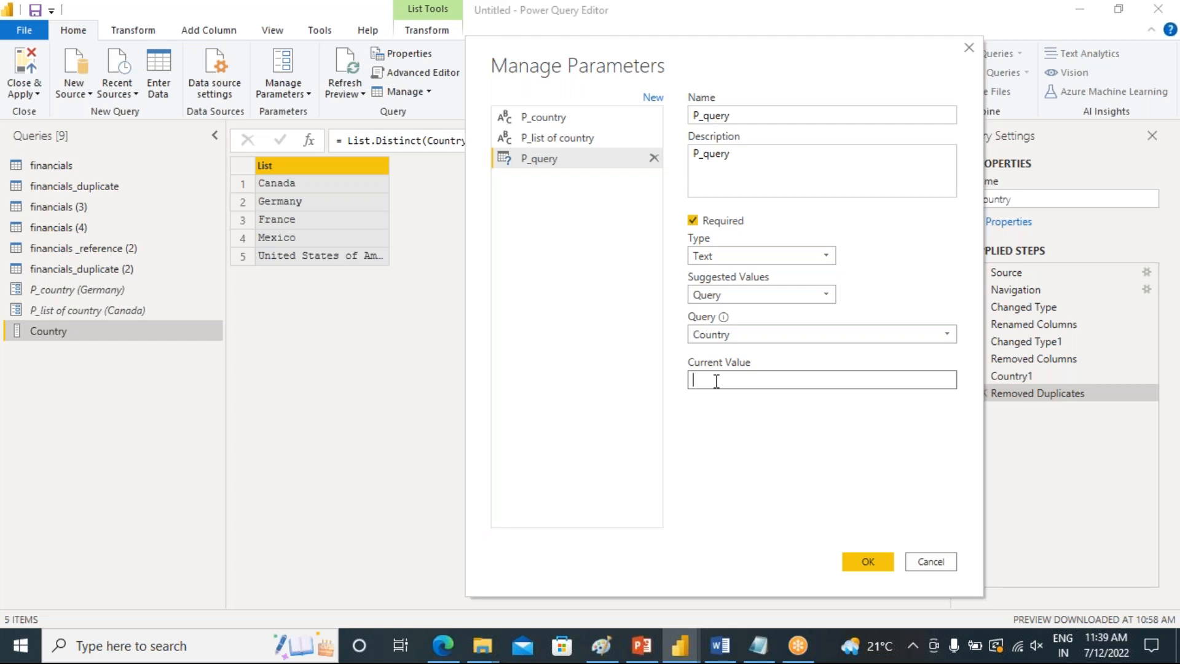
type("da")
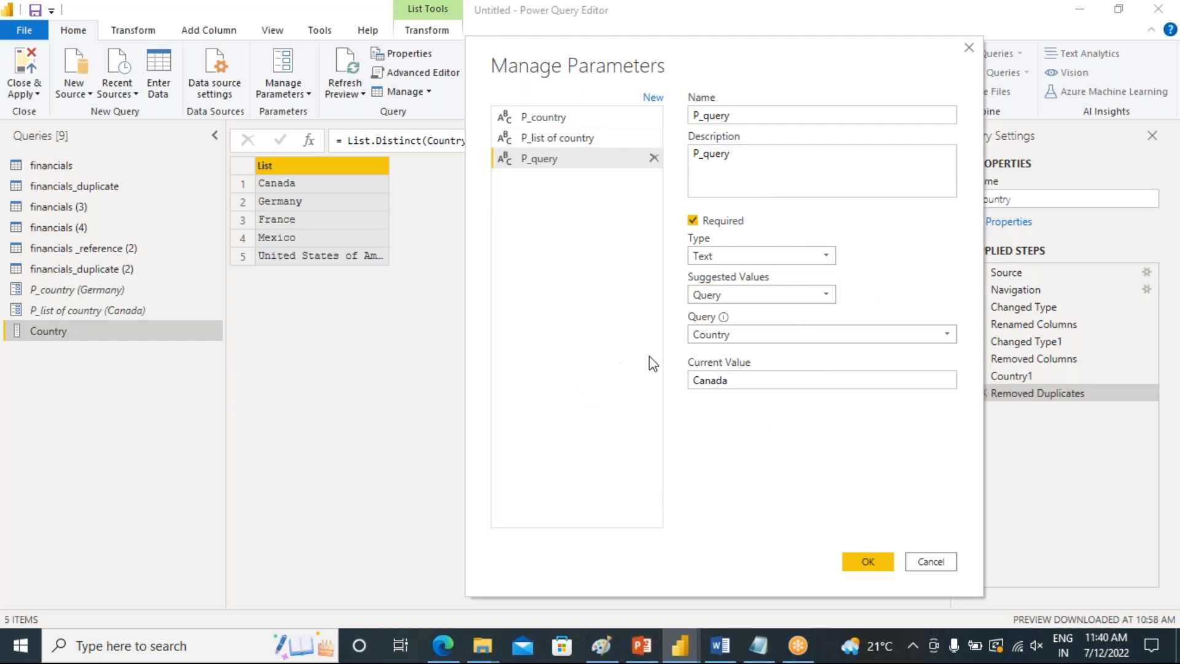
left_click(876, 553)
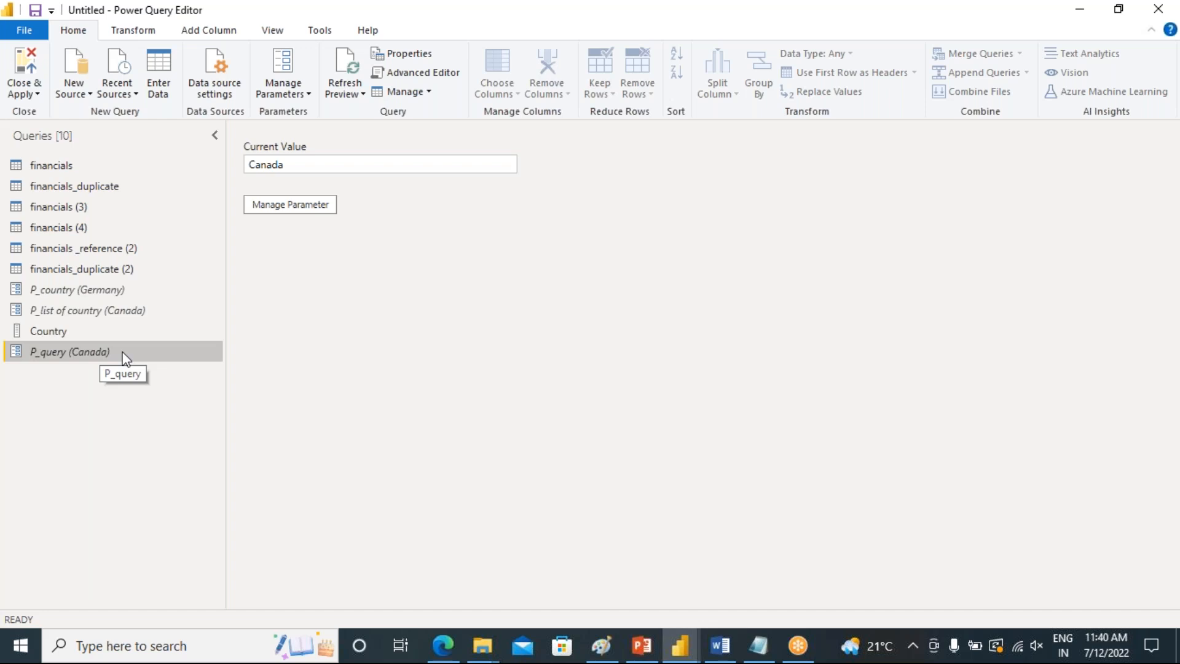
Filter financials_duplicate's Country column to rows that equal the P_query parameter
left_click(67, 188)
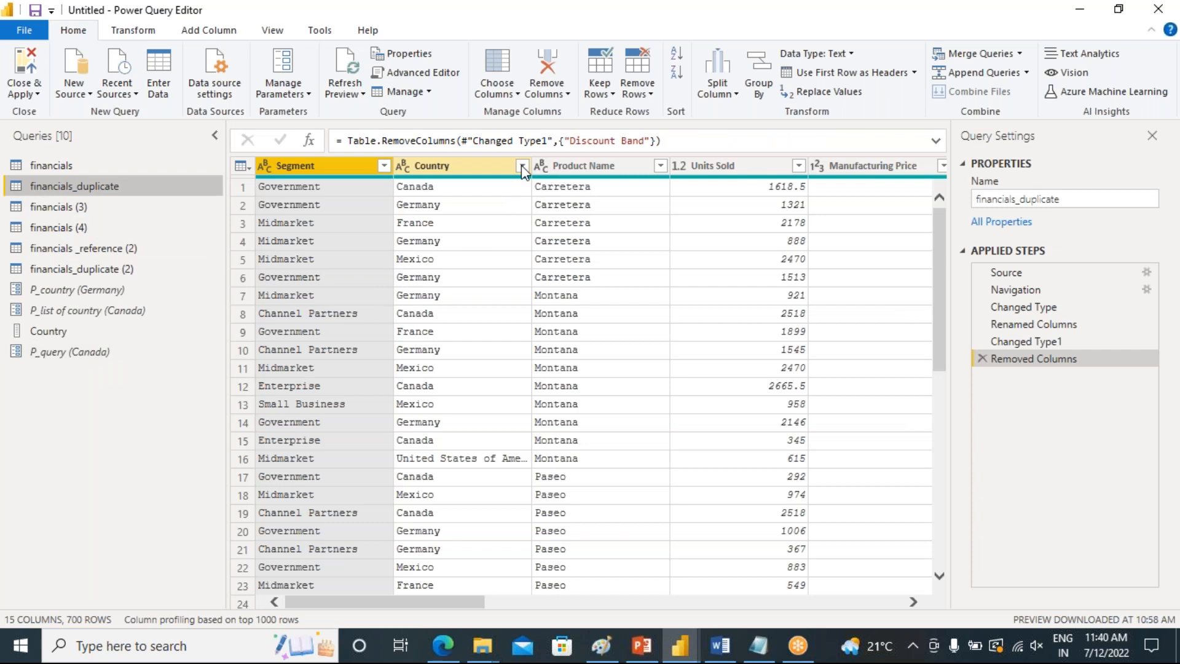
left_click(522, 166)
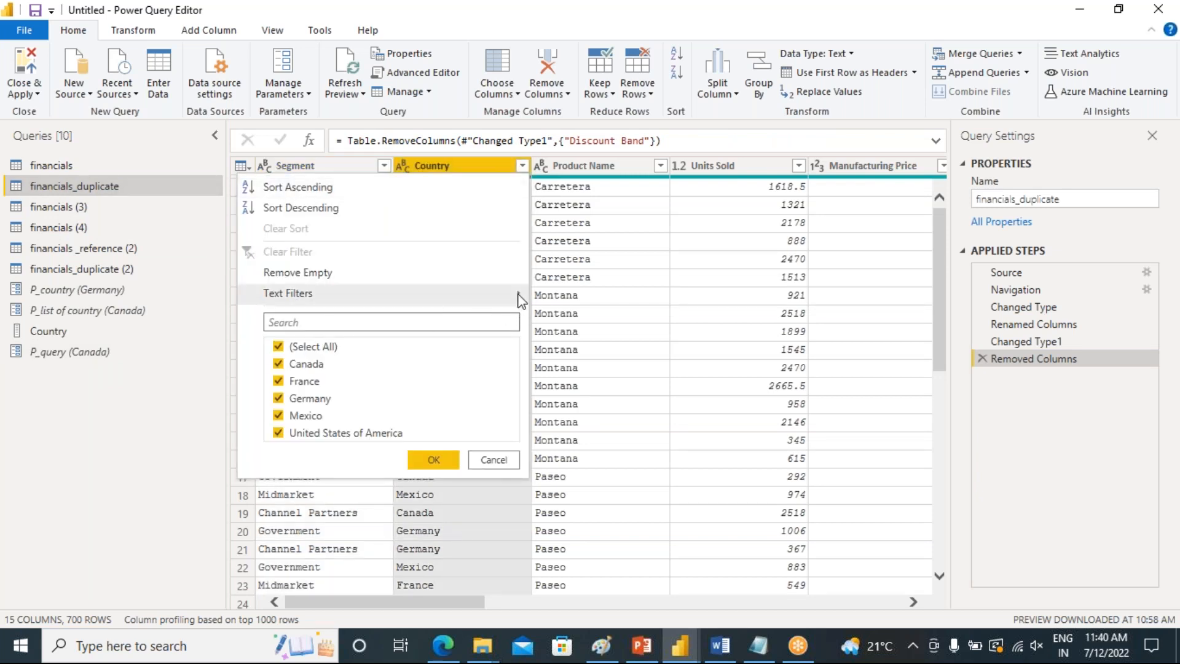
mouse_move(521, 300)
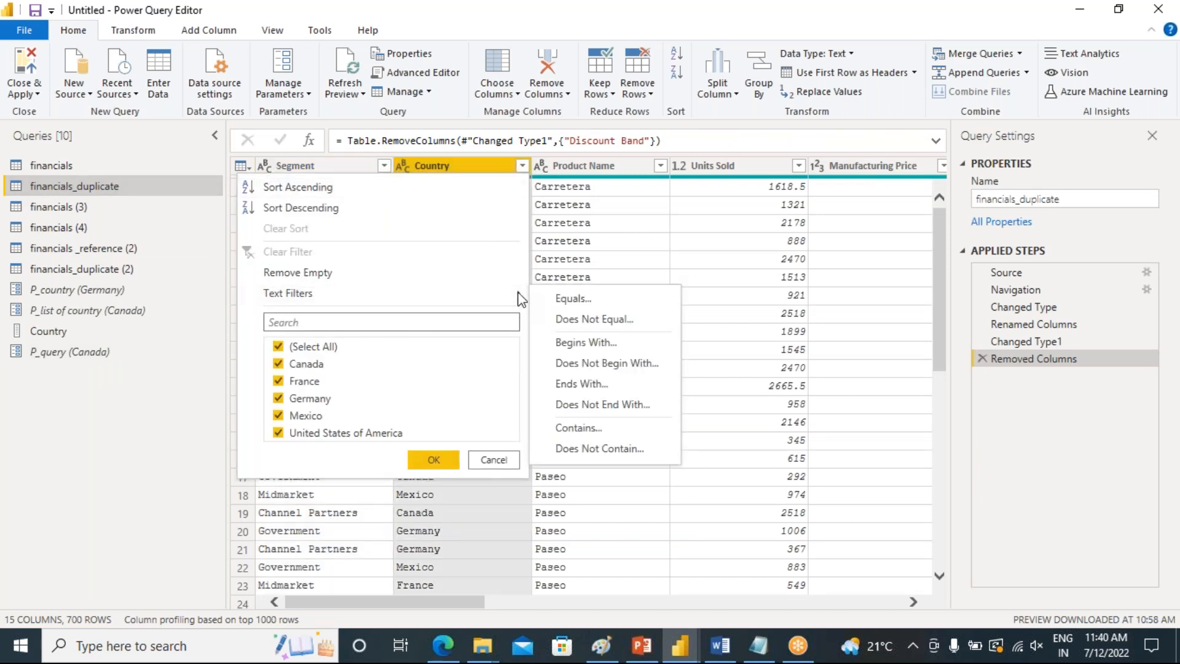
left_click(573, 300)
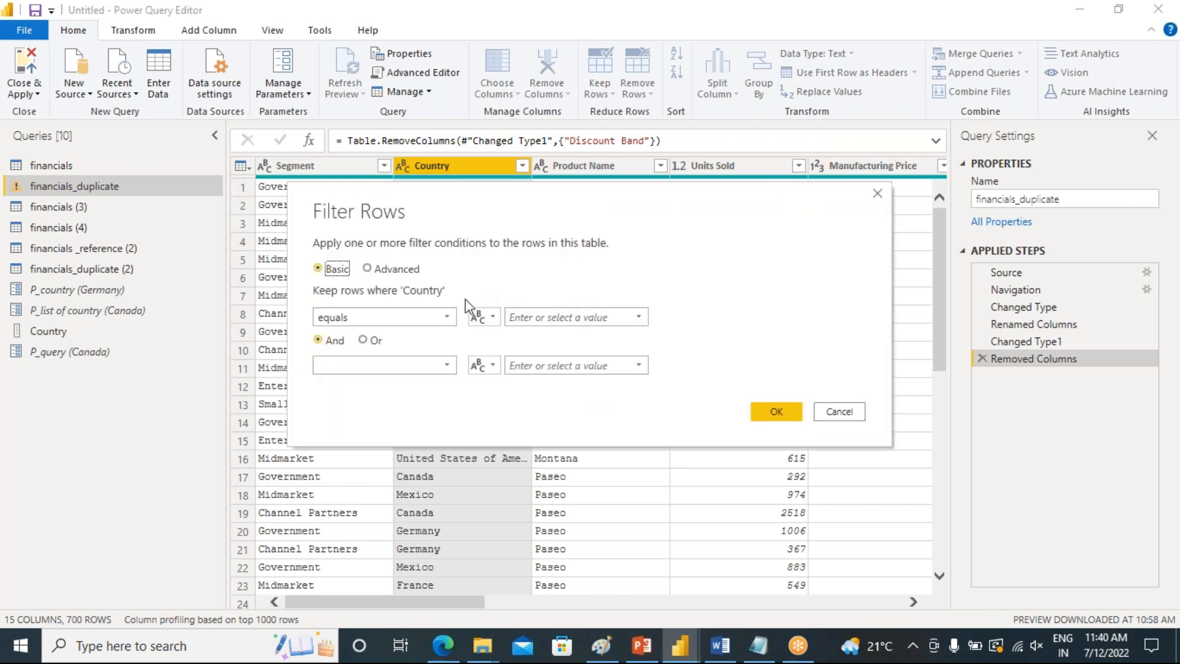
left_click(493, 317)
left_click(515, 355)
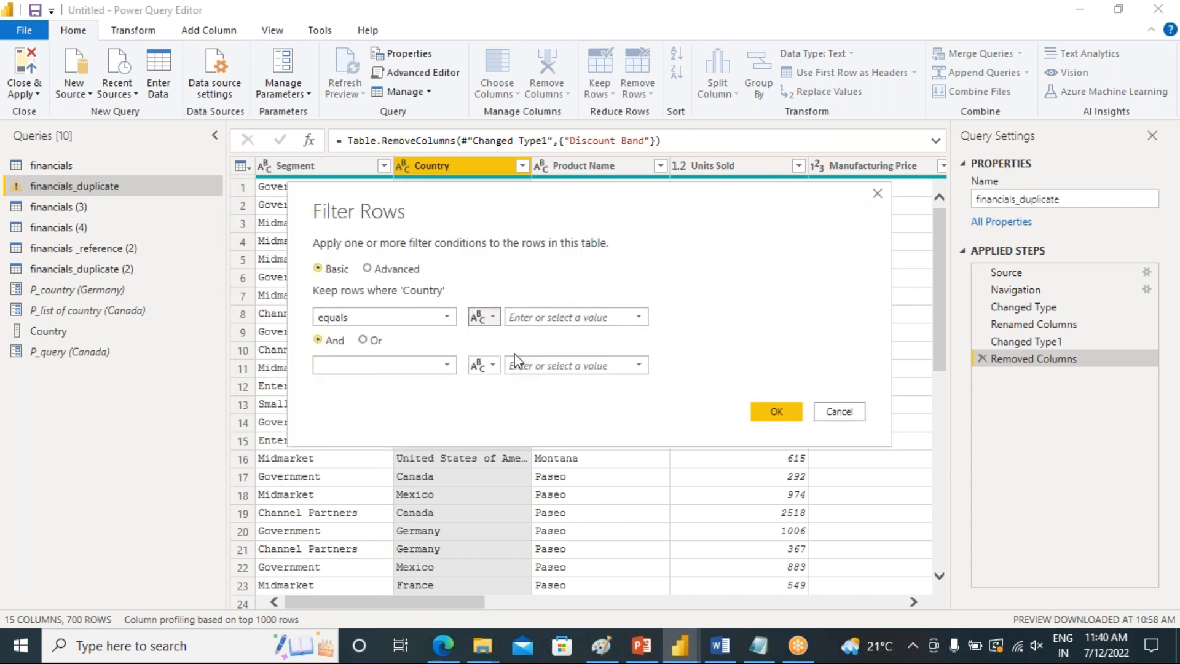
left_click(637, 317)
left_click(545, 372)
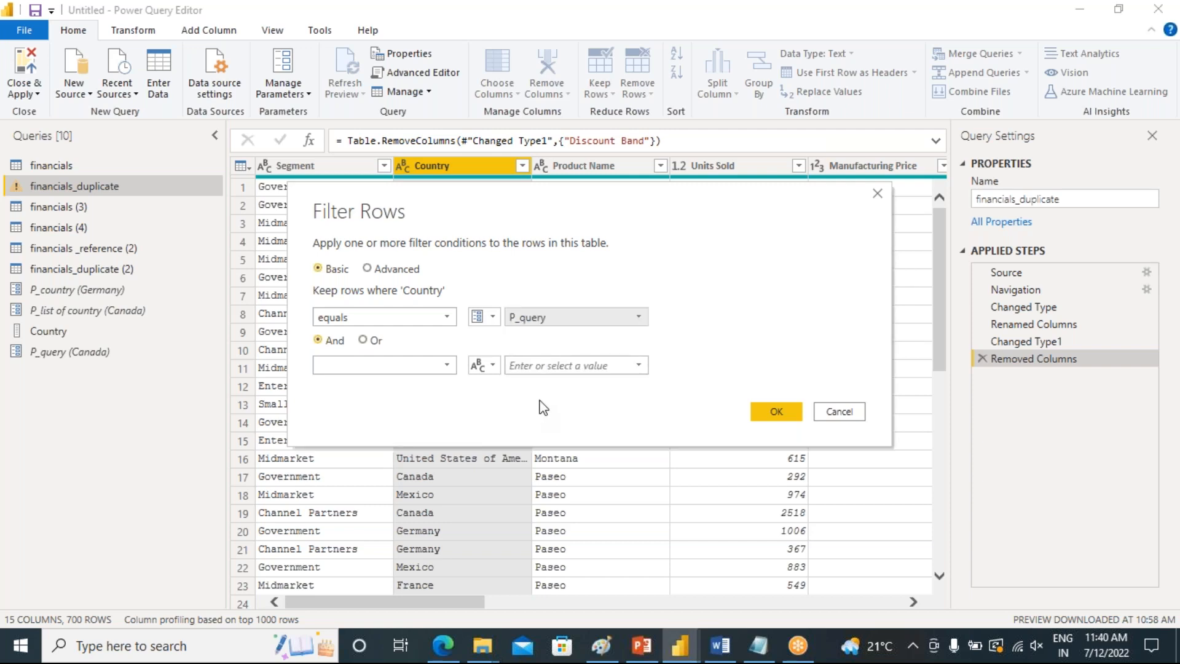
left_click(775, 410)
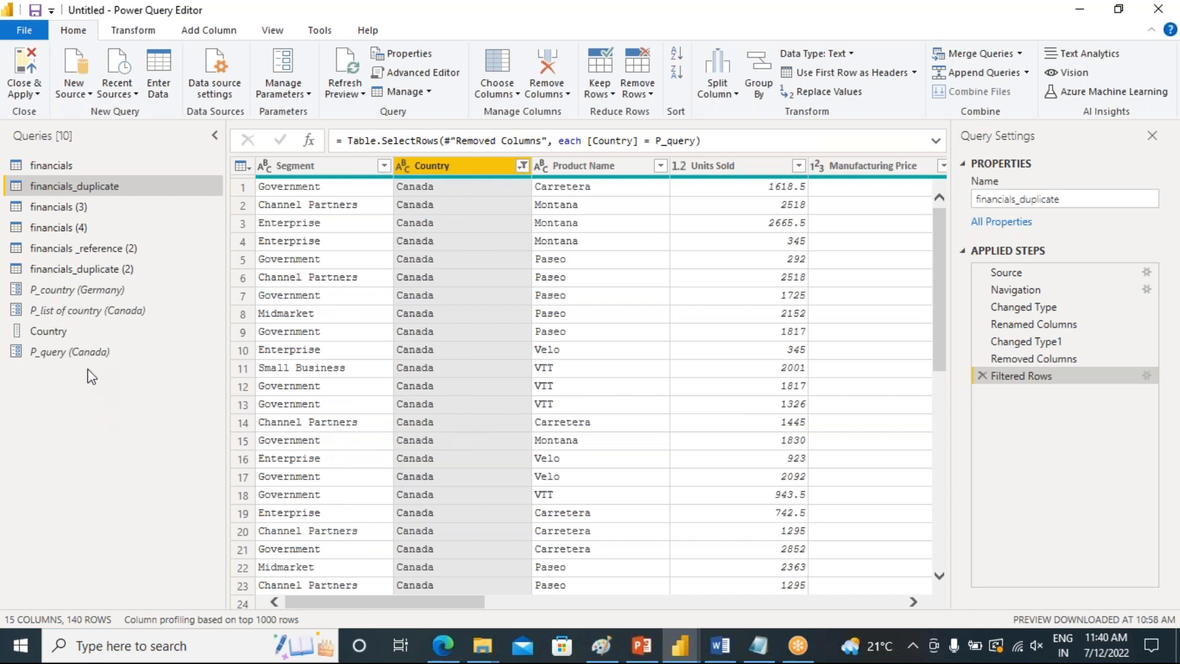
Open P_query's parameter settings and close them without changes
left_click(69, 359)
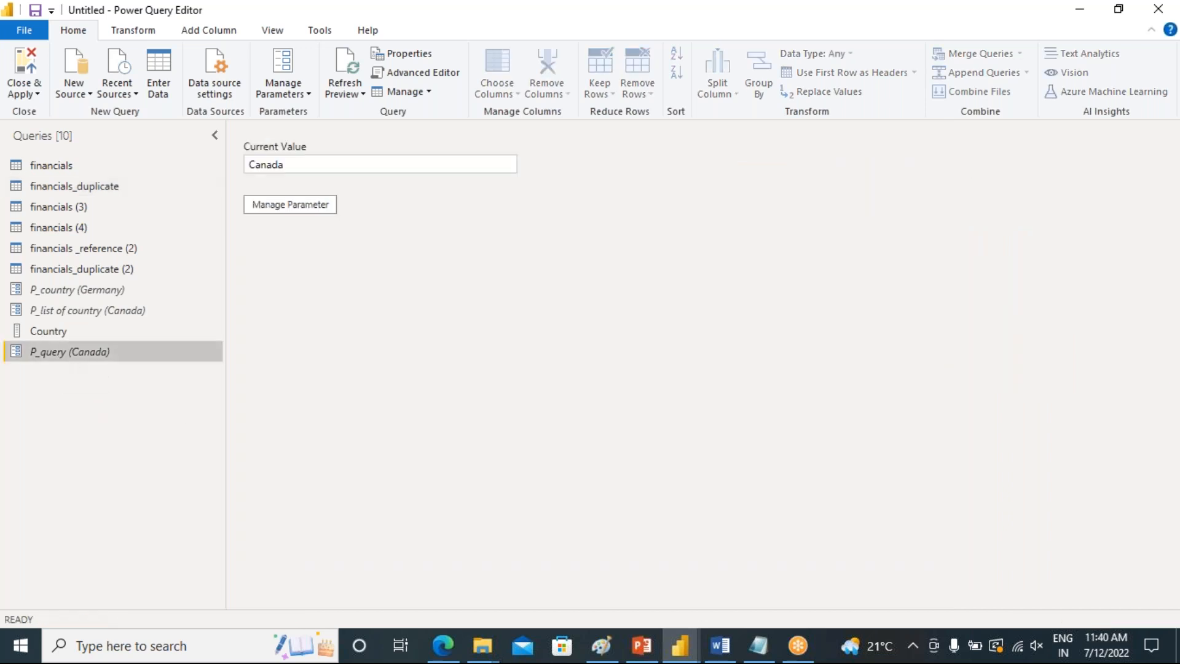
double_click(385, 164)
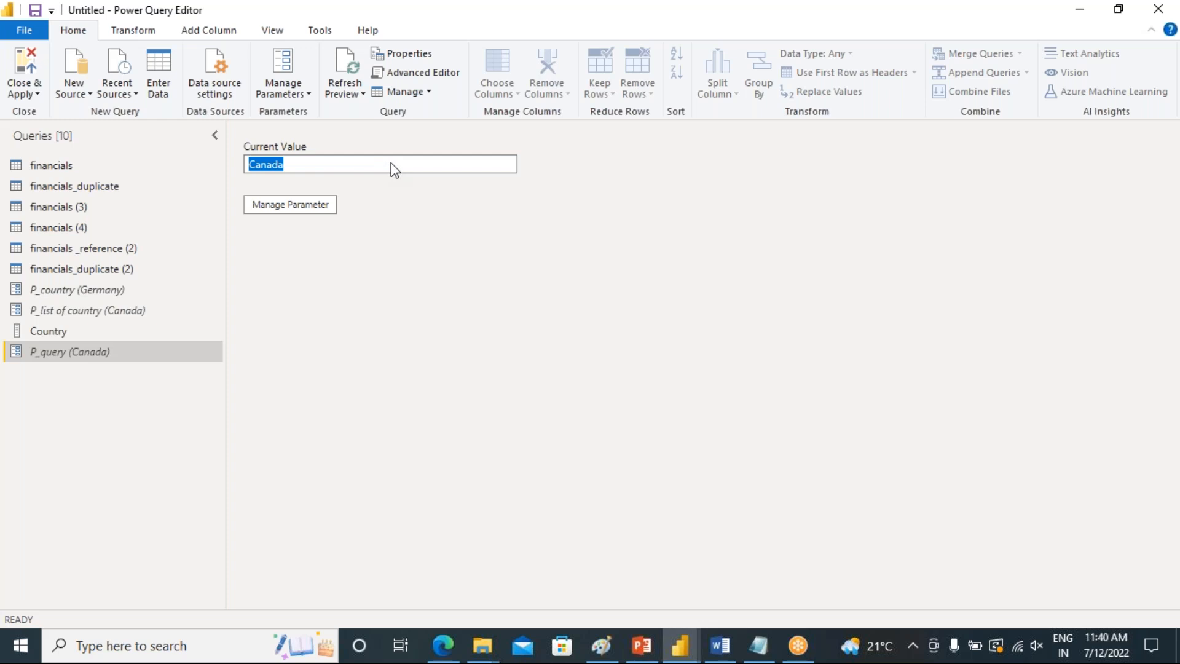
left_click(315, 212)
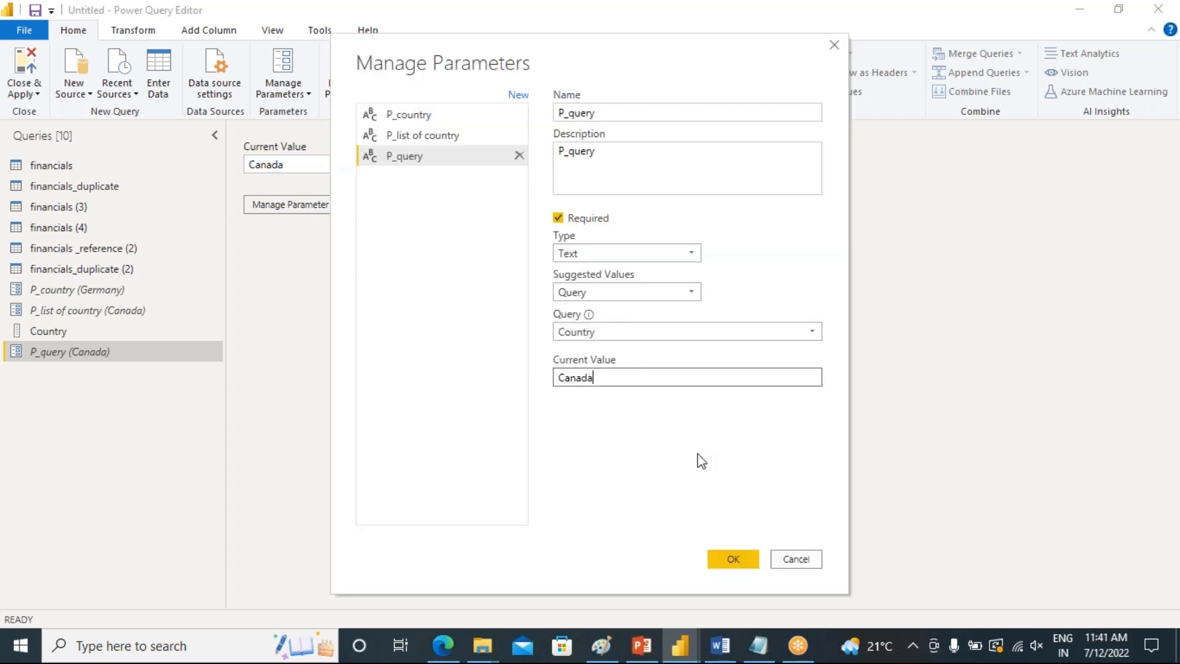
left_click(740, 560)
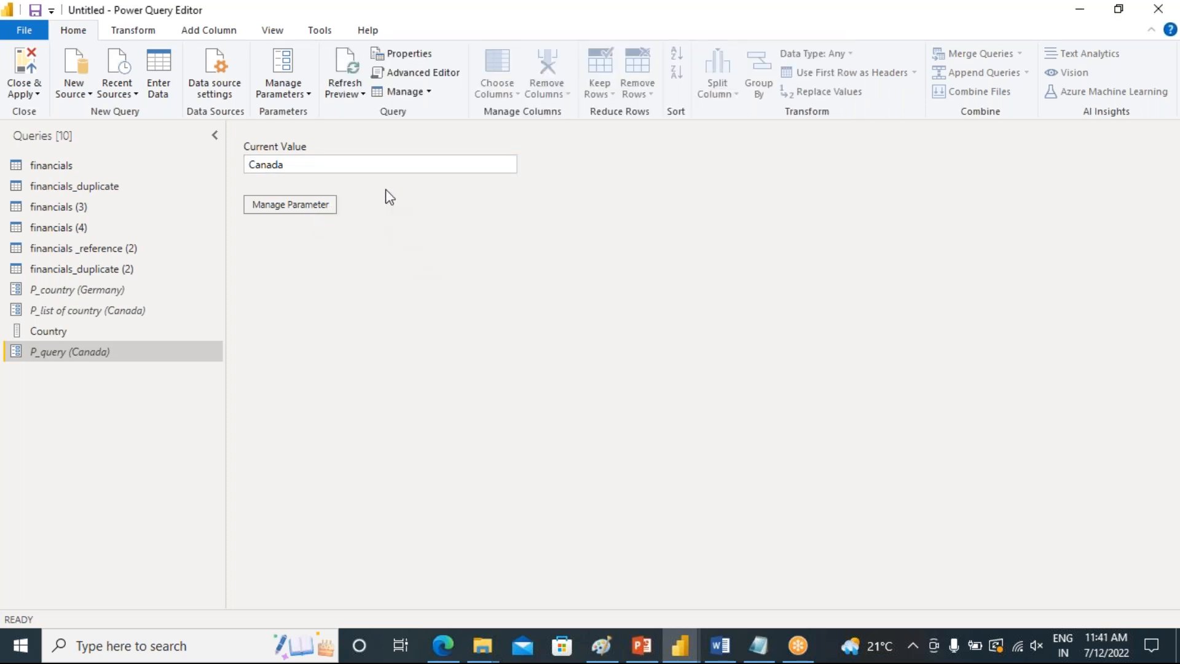
Change P_query's type to Any in the parameter settings
left_click(312, 205)
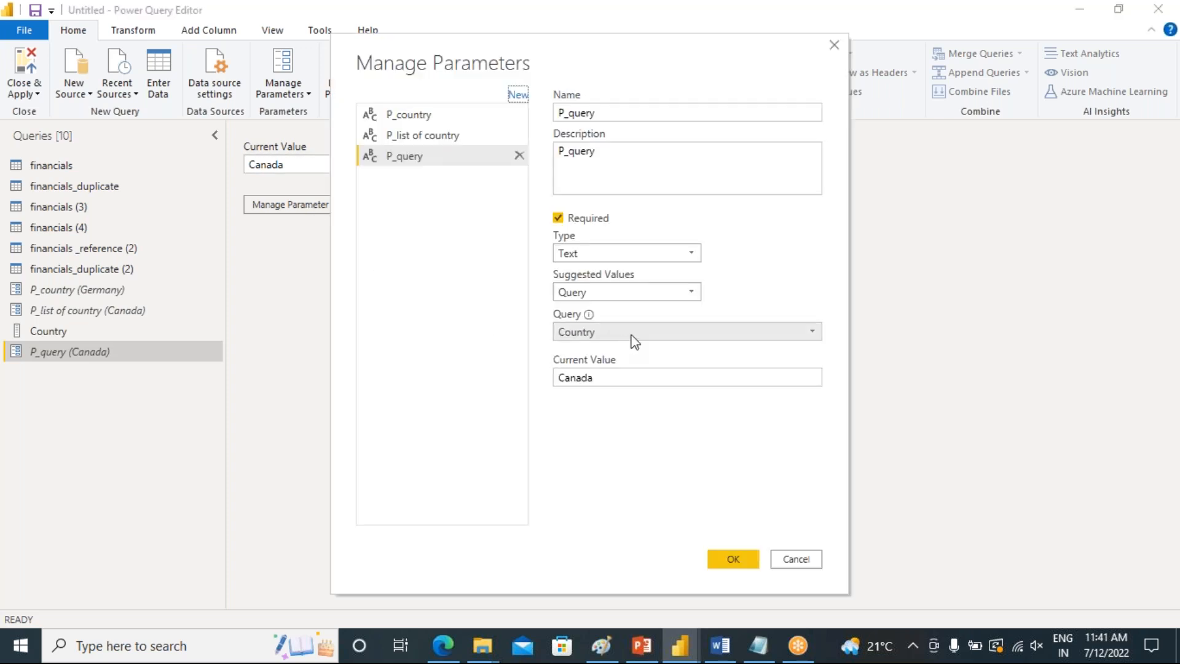
left_click(692, 254)
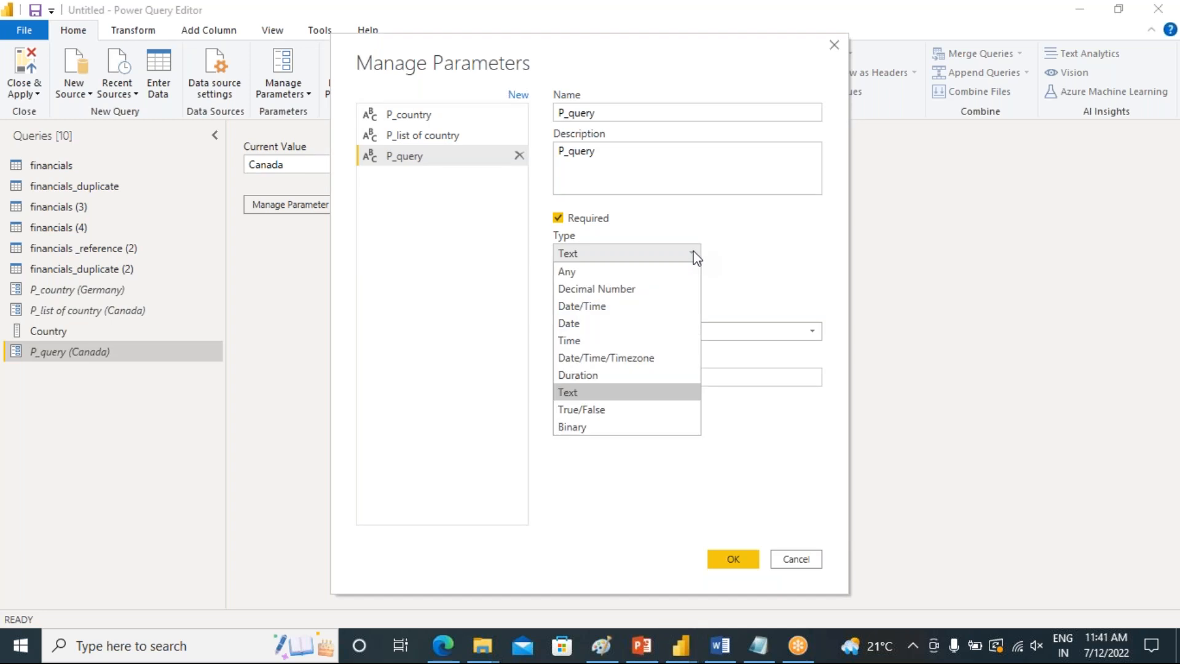
left_click(650, 271)
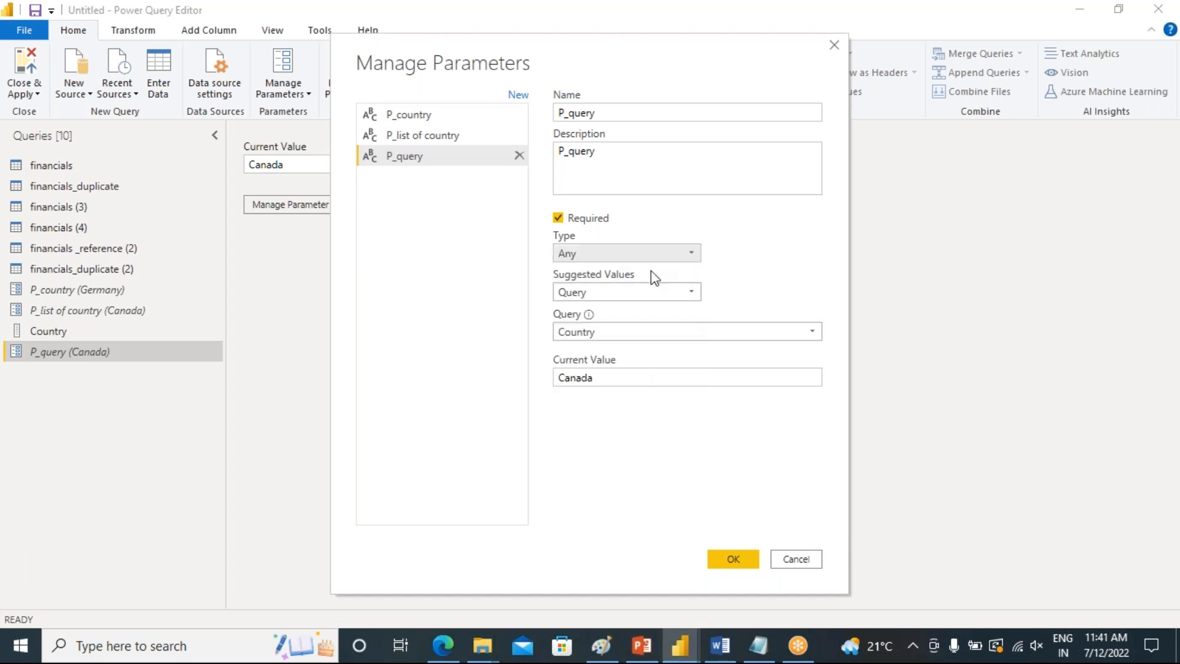
left_click(729, 558)
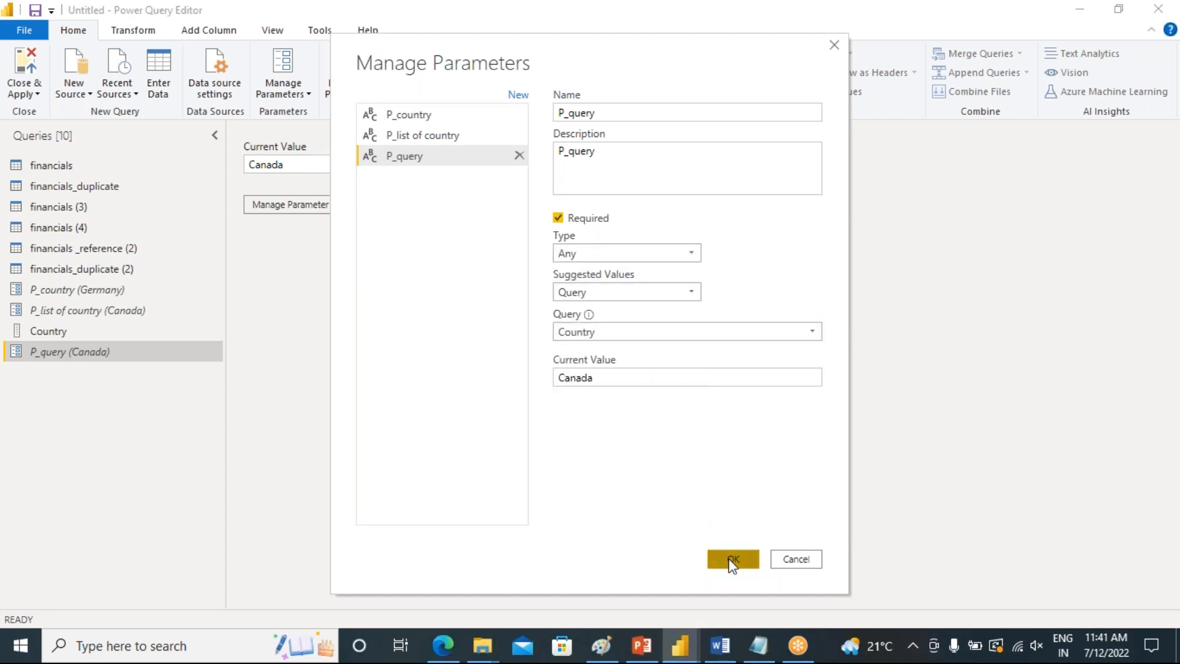
Set P_query's type back to Text in the parameter settings
left_click(290, 209)
left_click(689, 252)
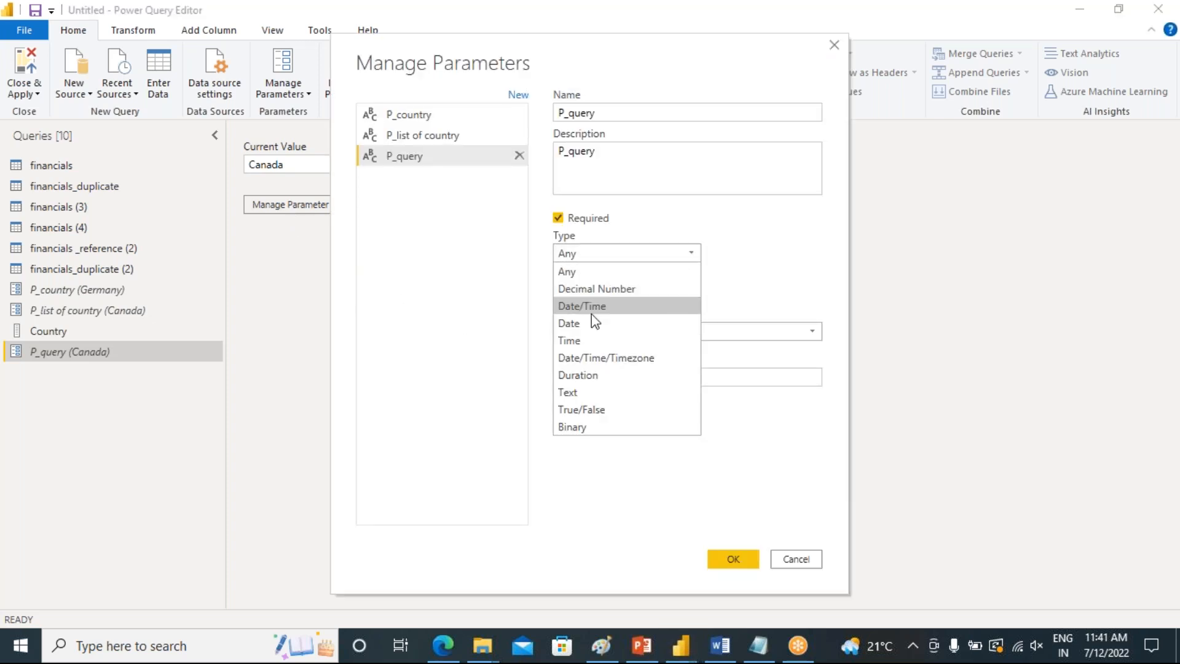
left_click(585, 392)
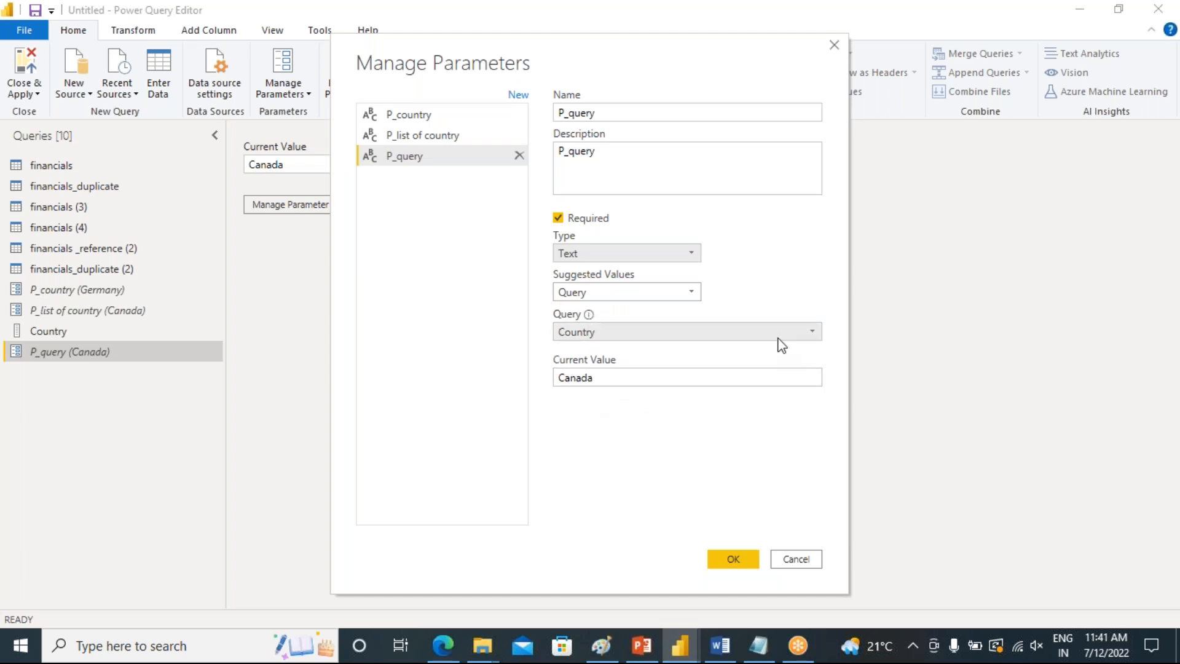
left_click(734, 560)
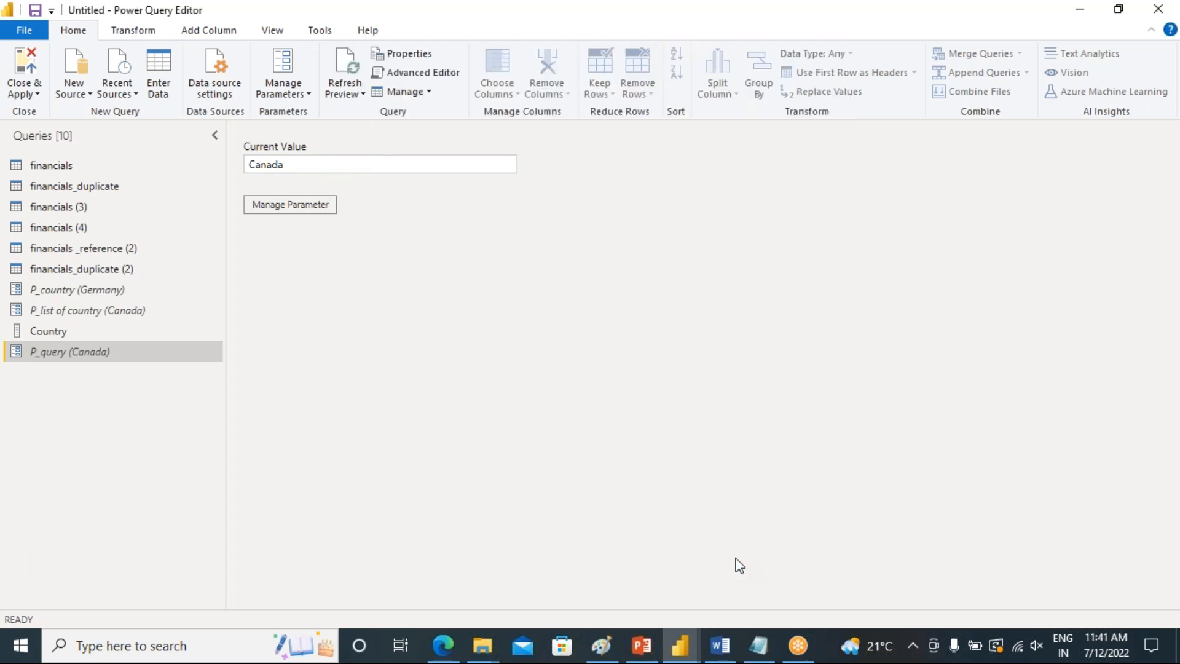
Set P_query's current value to Germany
left_click(296, 165)
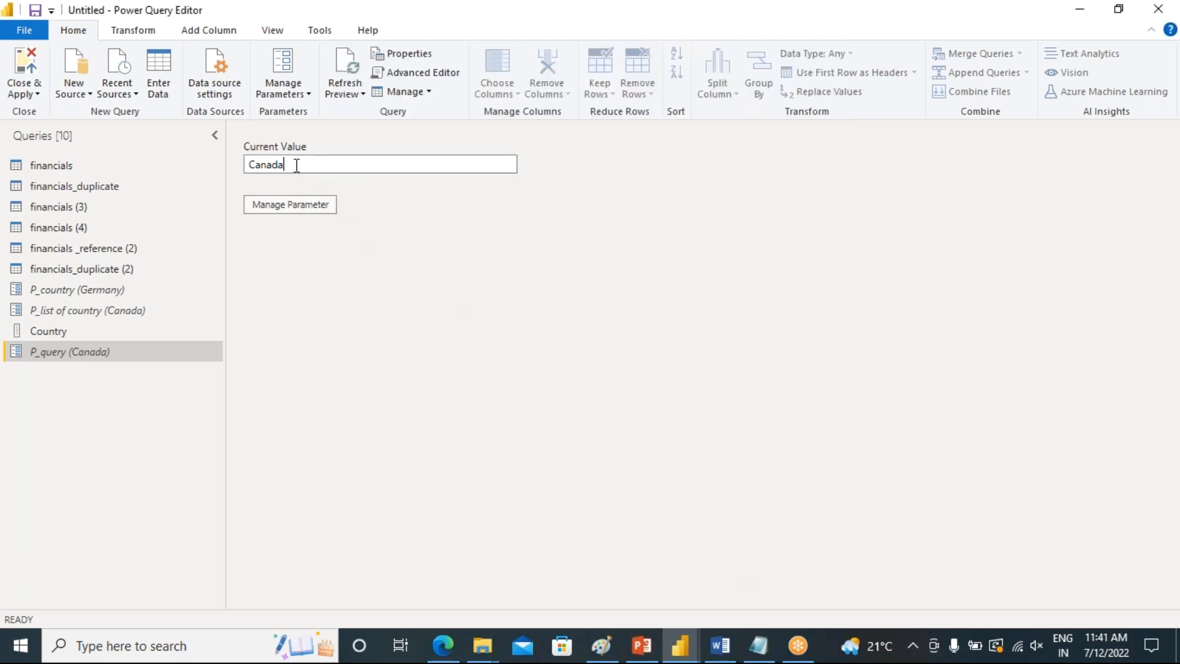
left_click_drag(295, 164, 240, 167)
type("Germany")
Check financials_duplicate's filtered rows against the P_query parameter value
left_click(116, 187)
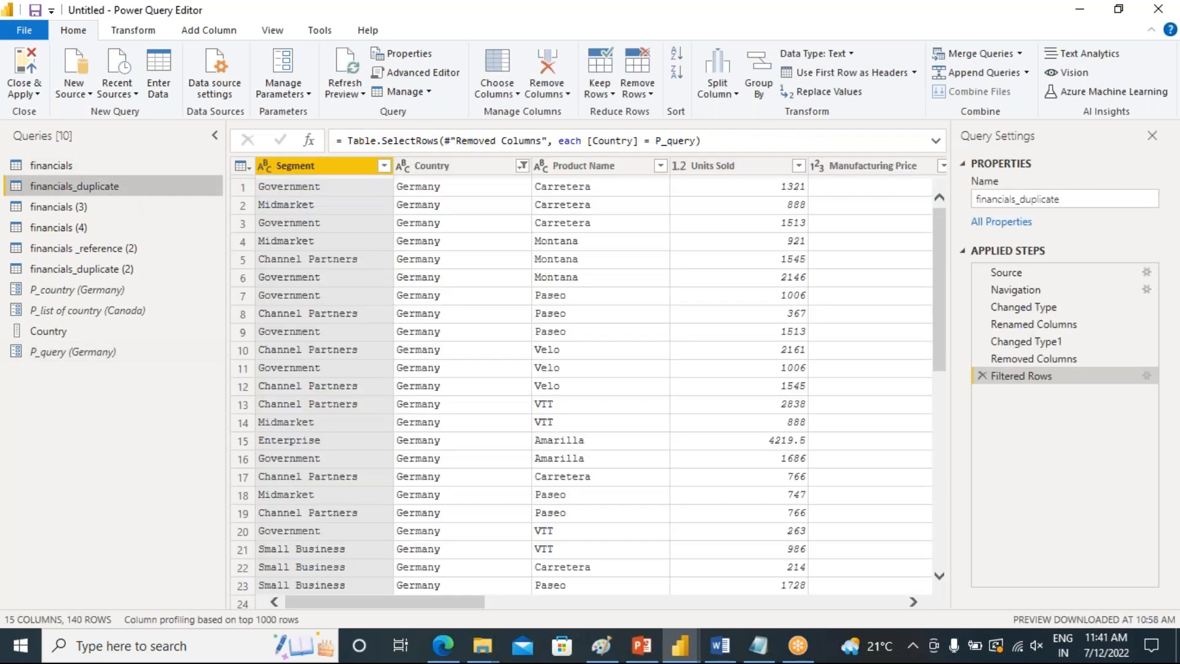
left_click(56, 352)
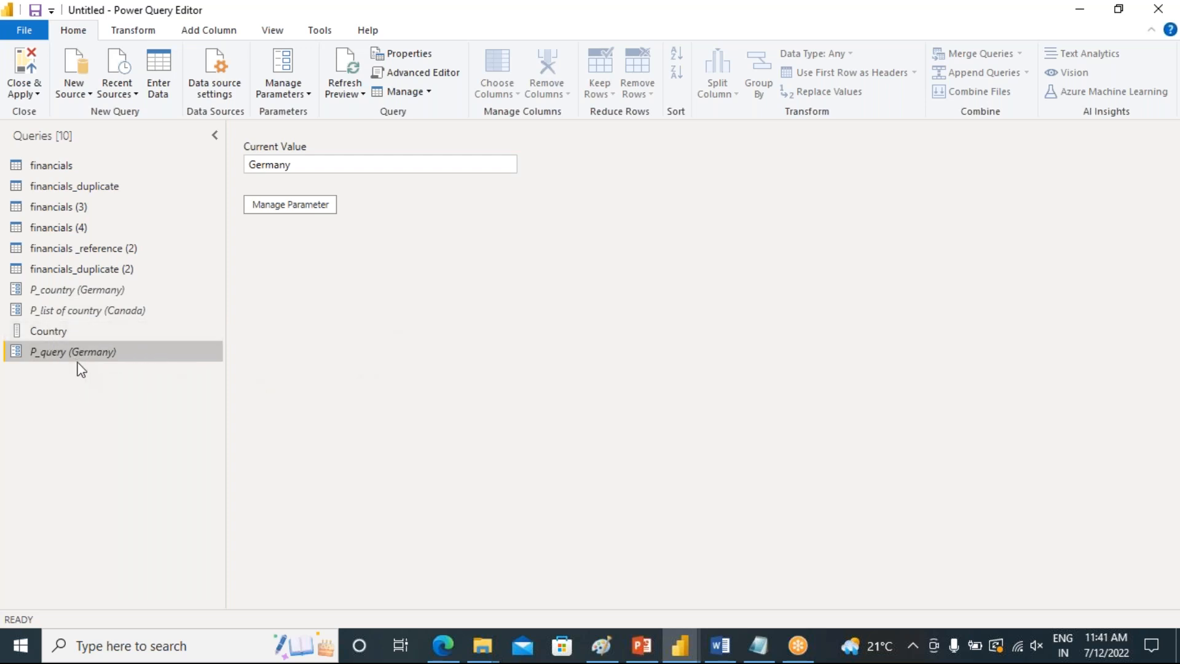
left_click(79, 186)
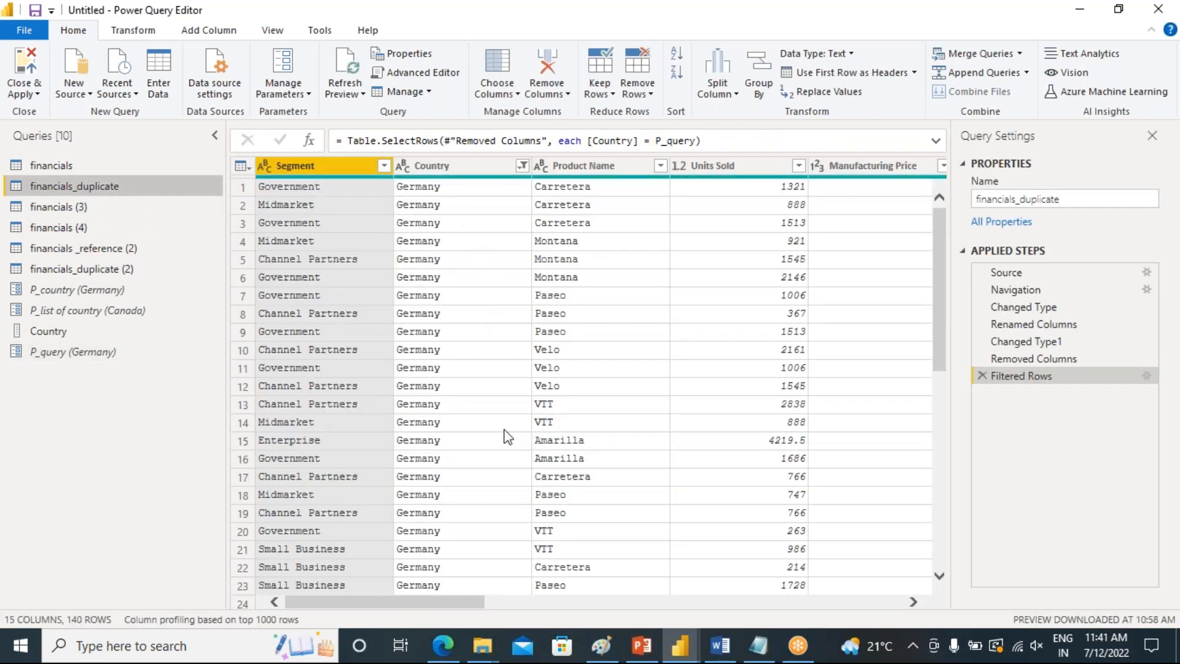